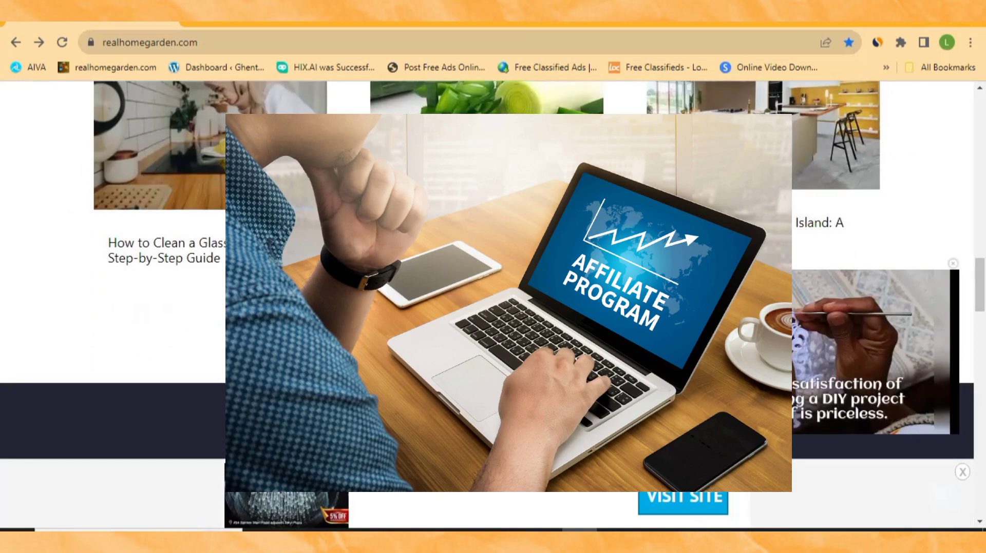
Step: Bring the ten-step WordPress blog checklist back into view in WordPad
scroll(493, 303, "up", 3)
scroll(493, 303, "down", 5)
scroll(493, 303, "up", 1)
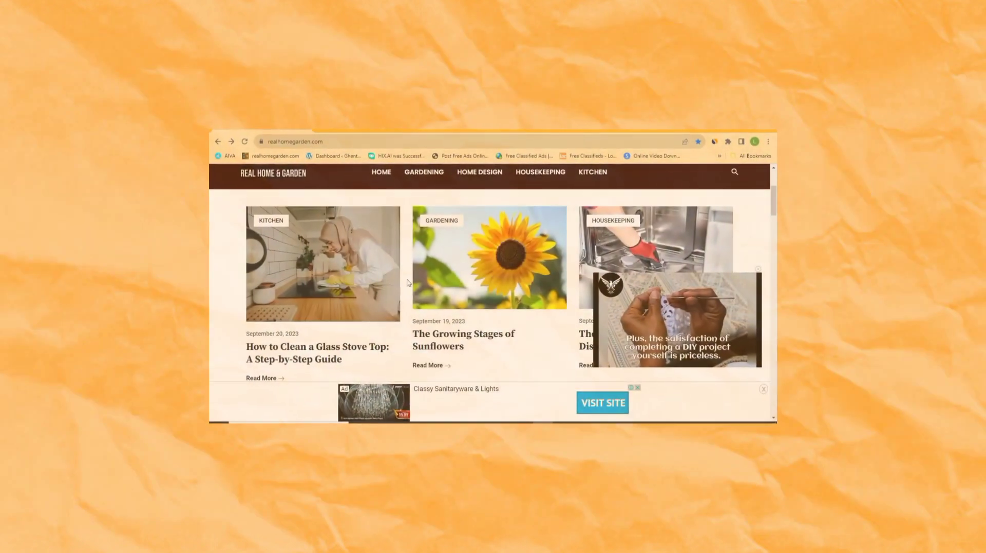
scroll(409, 283, "up", 1)
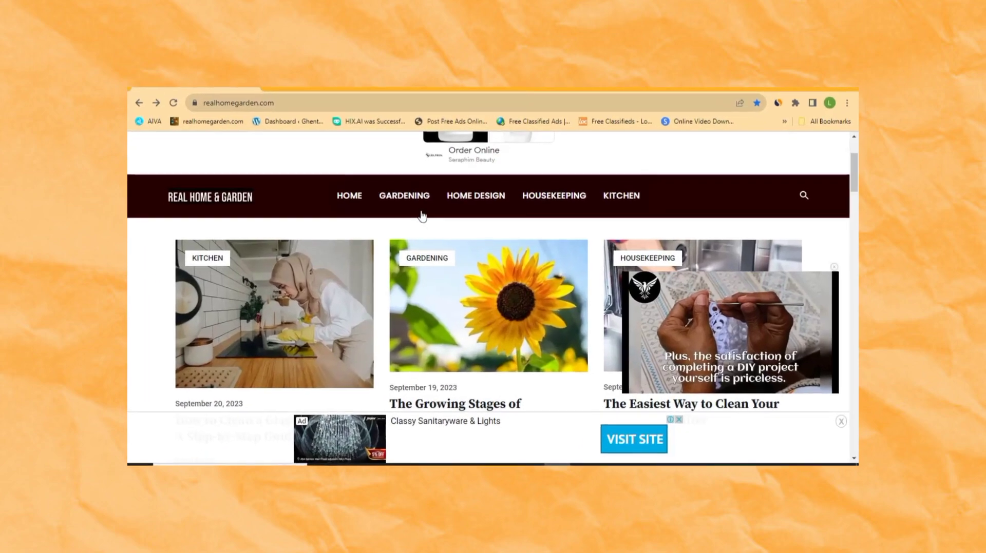
scroll(405, 281, "down", 1)
scroll(388, 282, "down", 3)
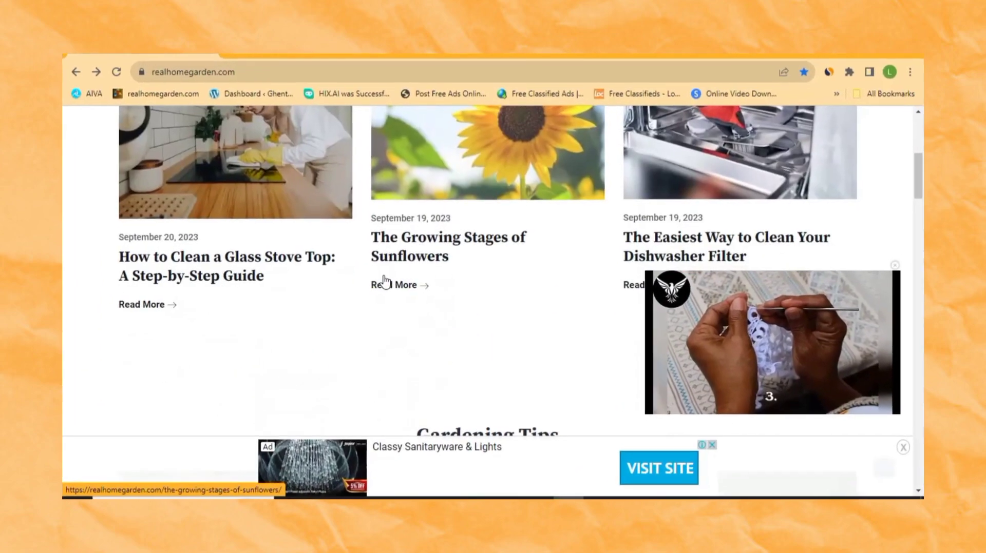
scroll(388, 281, "up", 4)
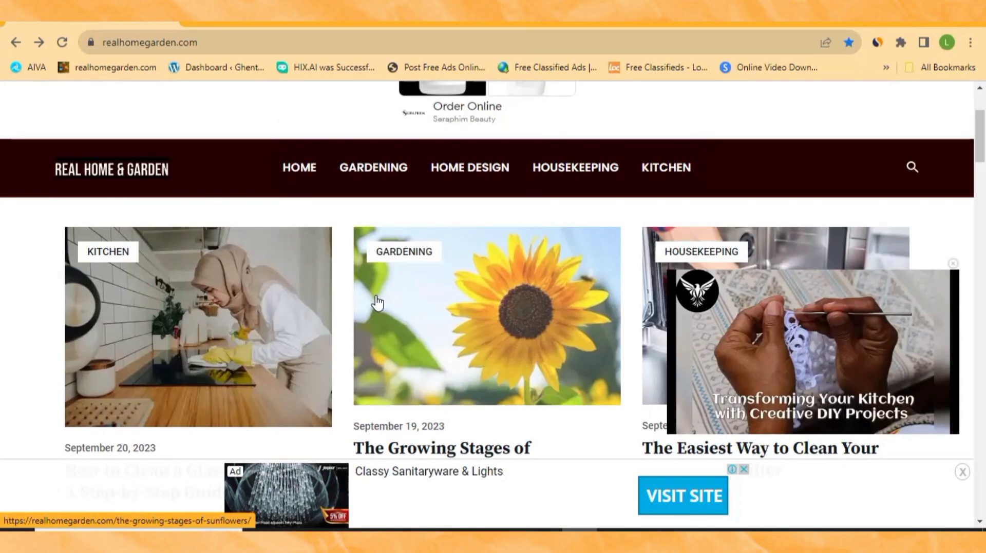
scroll(378, 303, "down", 15)
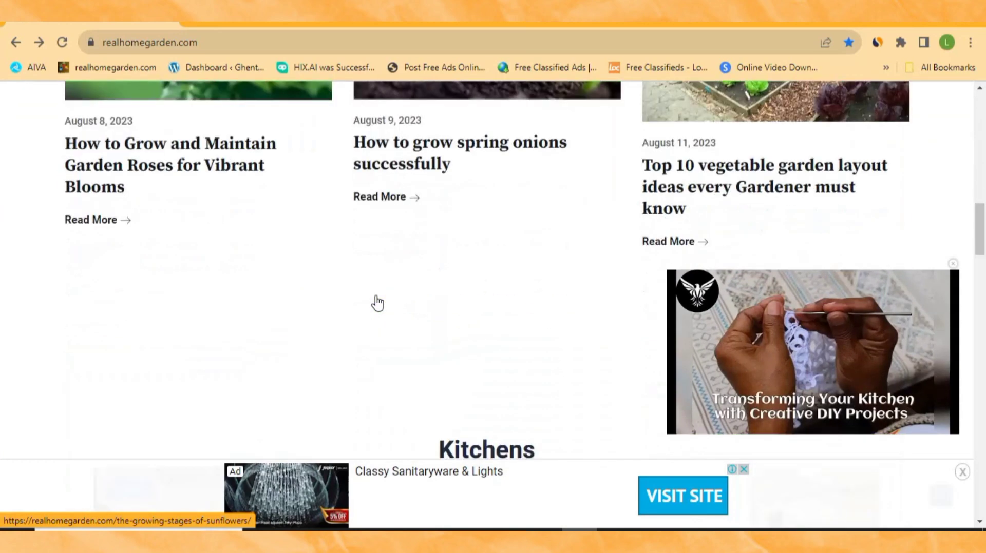
scroll(376, 297, "down", 7)
scroll(377, 298, "up", 5)
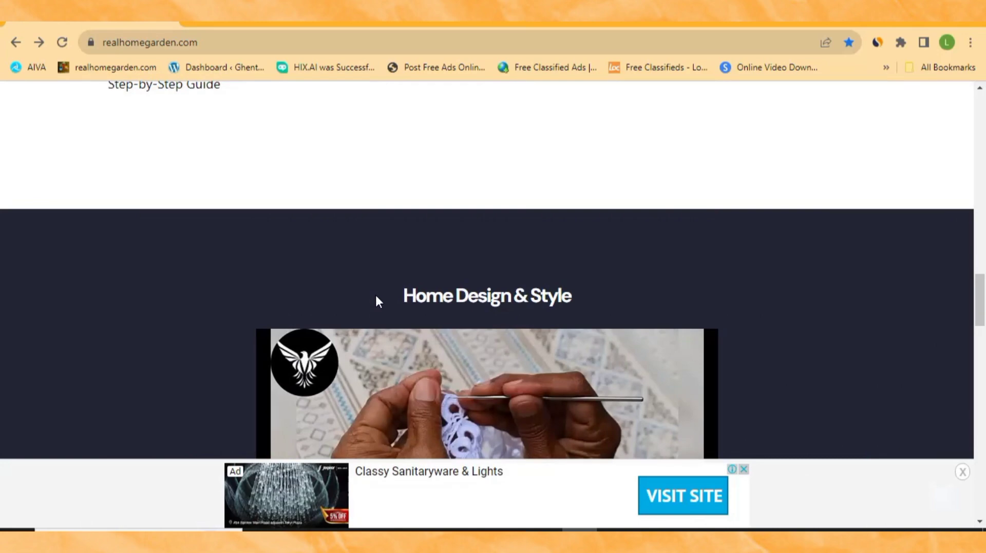
scroll(376, 301, "down", 7)
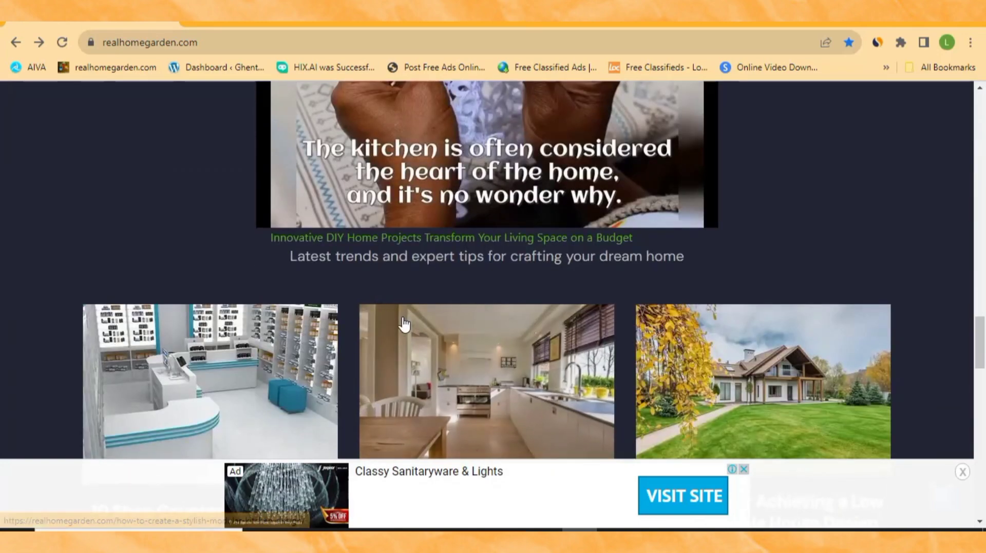
scroll(403, 322, "up", 6)
scroll(403, 323, "down", 6)
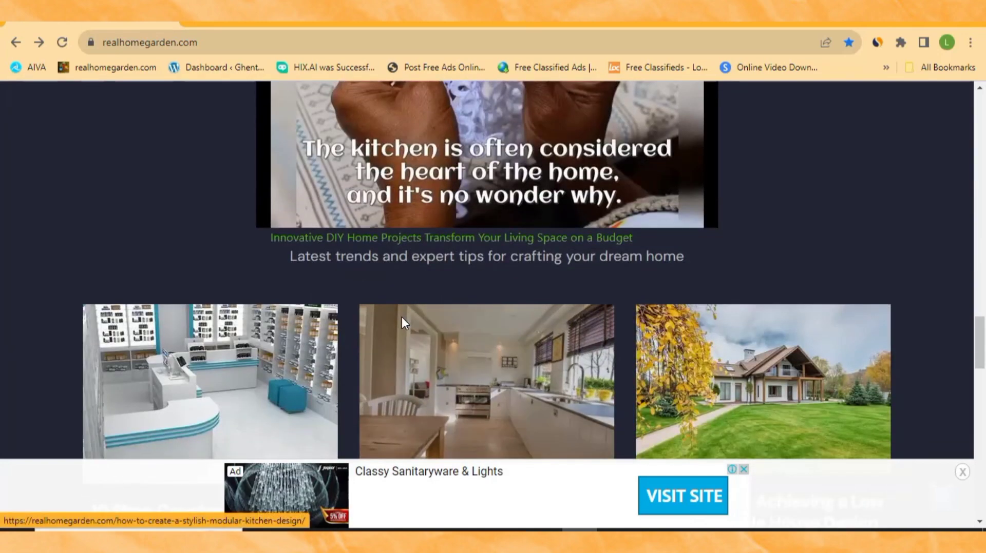
scroll(404, 324, "down", 4)
scroll(404, 324, "up", 9)
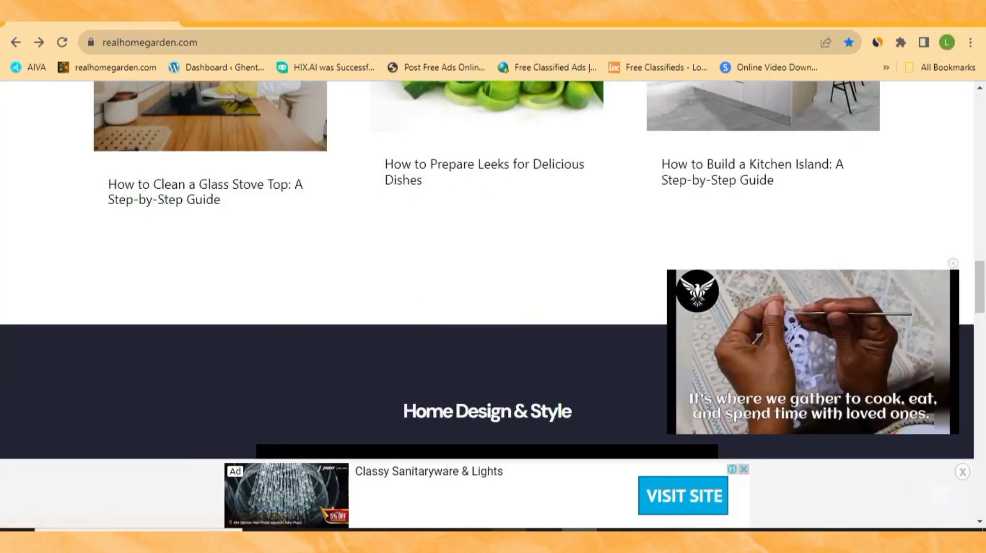
left_click(509, 531)
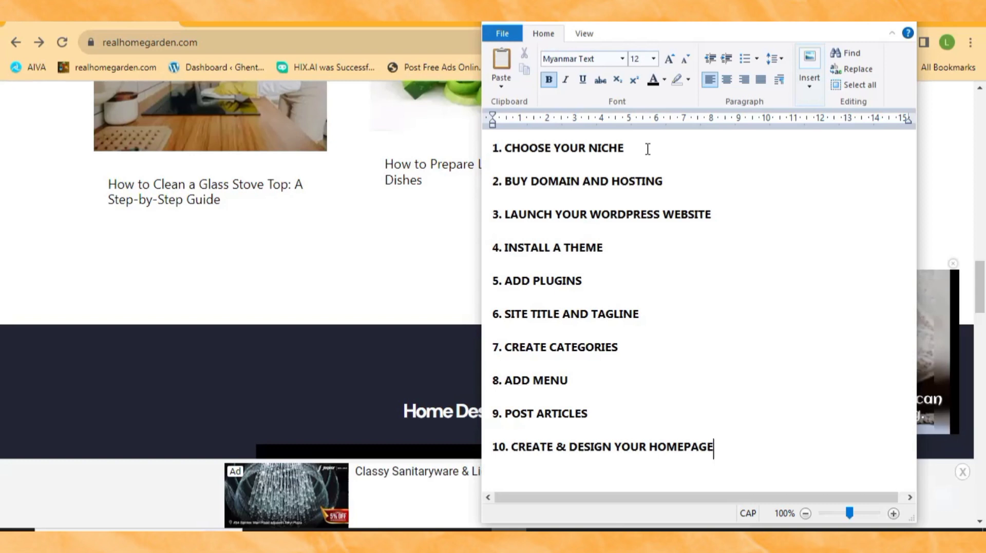
Step: Highlight the choosing-a-niche step, then switch the highlight to the buying-domain-and-hosting step
left_click_drag(647, 149, 490, 151)
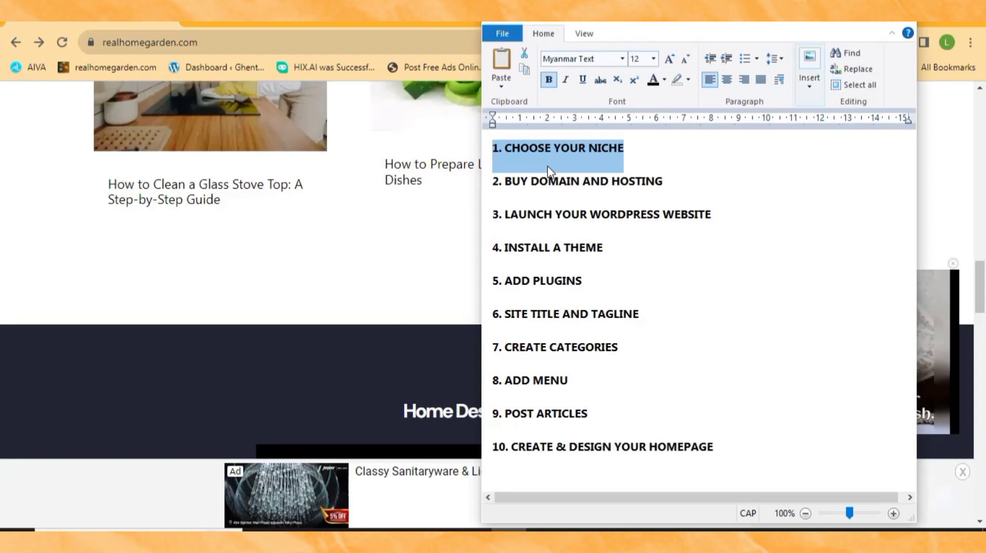
left_click(618, 154)
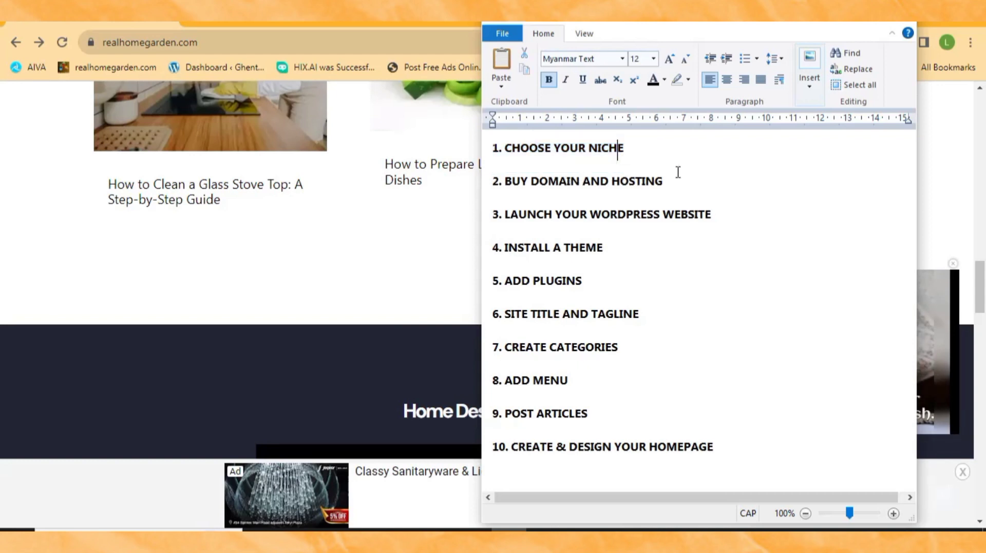
left_click_drag(663, 183, 487, 183)
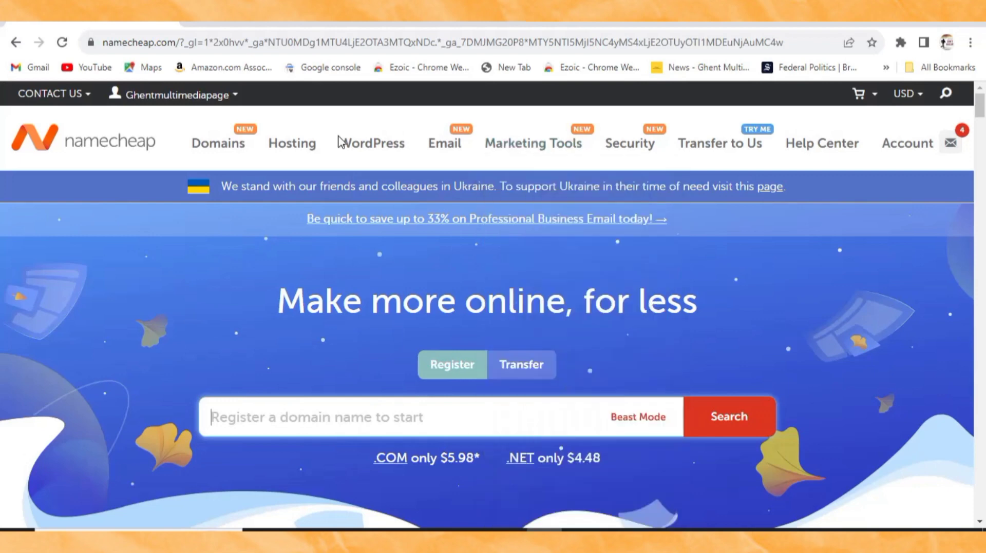
Step: Go to Namecheap's Shared Hosting page through the Hosting menu
scroll(371, 325, "down", 6)
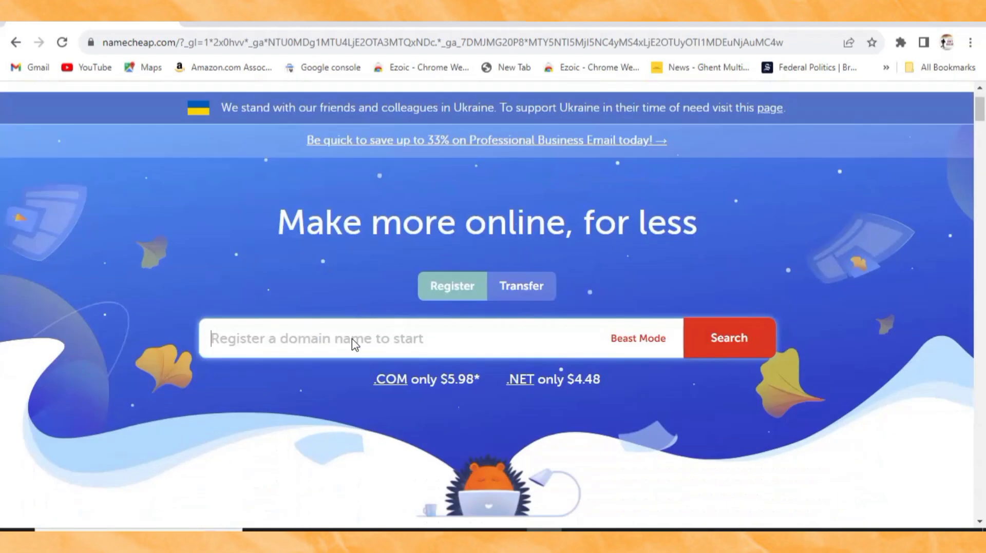
scroll(304, 269, "up", 5)
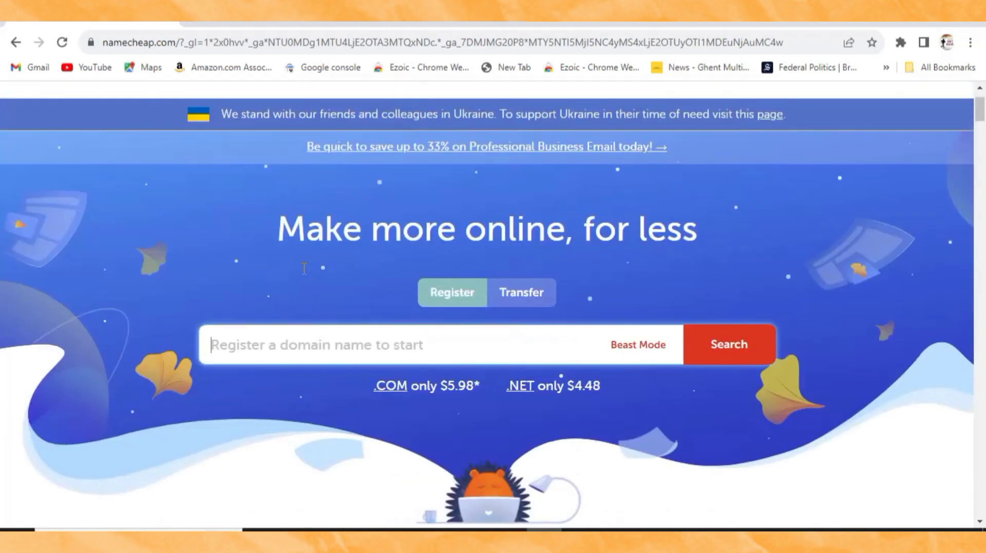
scroll(303, 272, "up", 1)
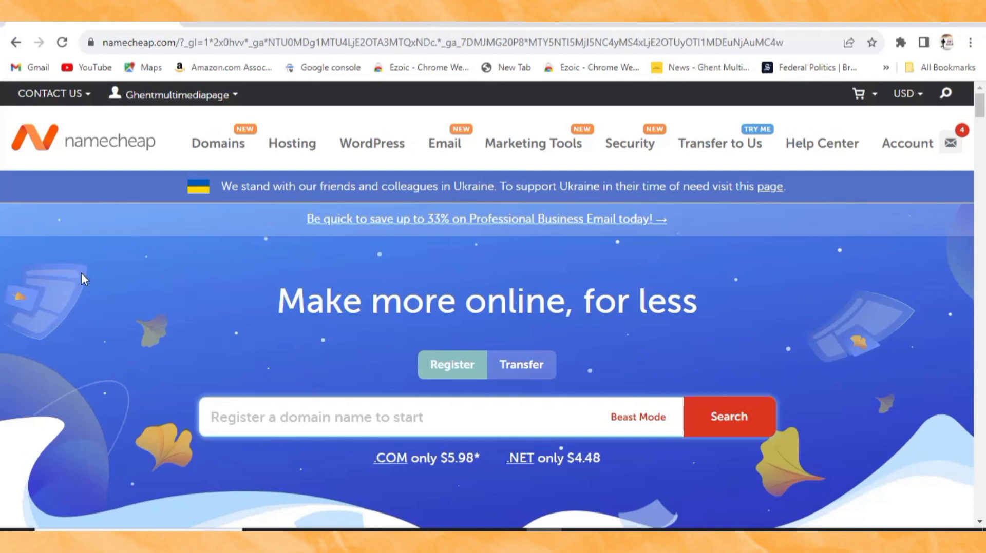
mouse_move(292, 149)
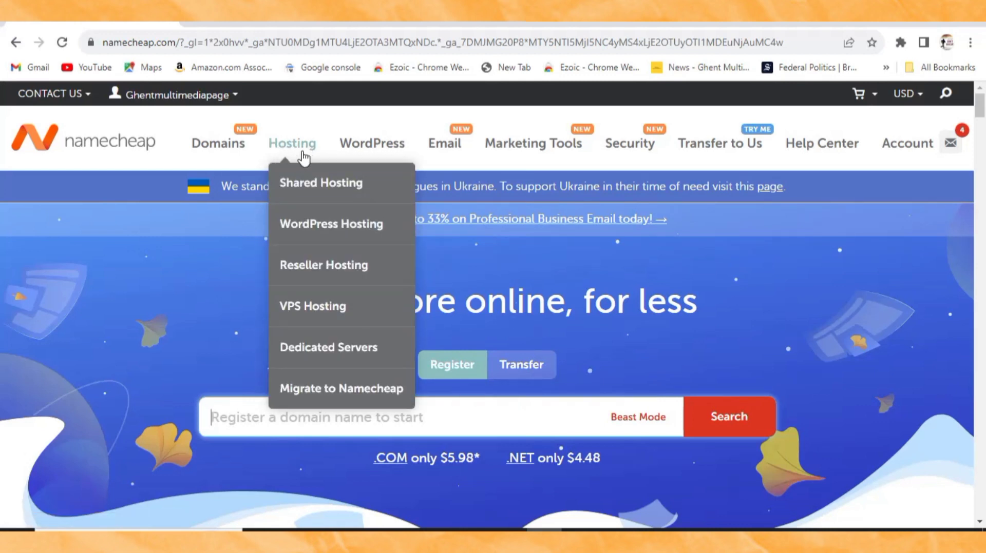
left_click(325, 186)
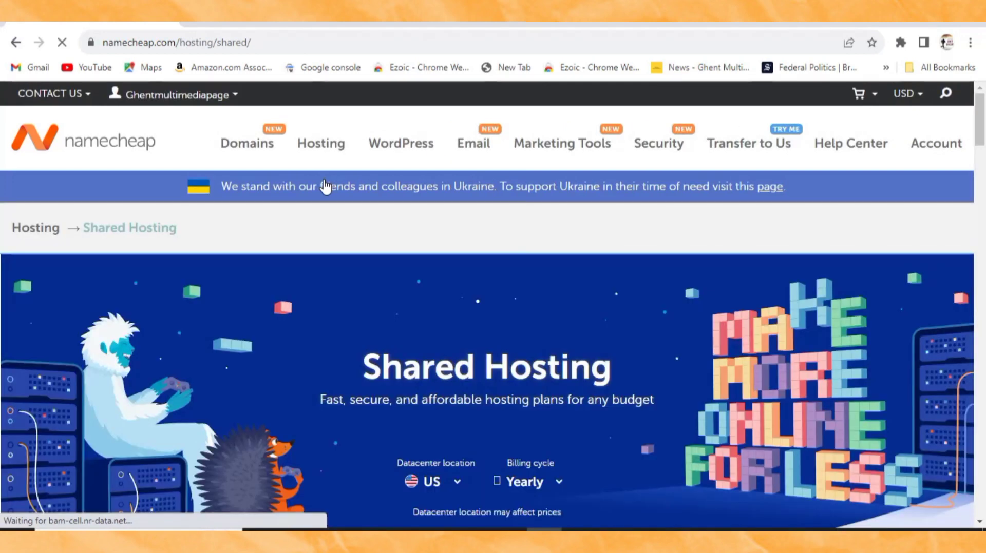
Step: Compare the Stellar, Stellar Plus and Stellar Business plans, then pick Stellar at $1.98/mo
scroll(341, 294, "down", 3)
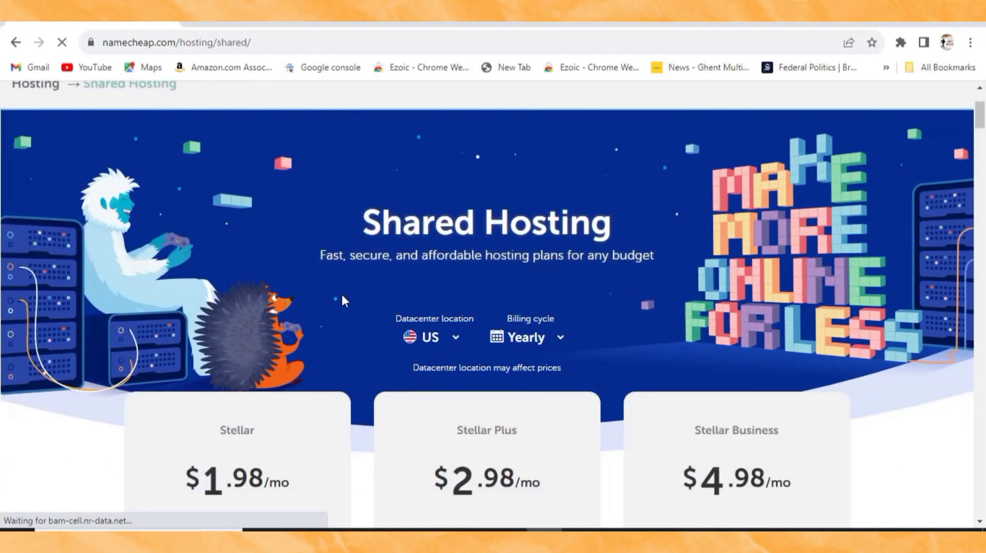
scroll(342, 297, "down", 4)
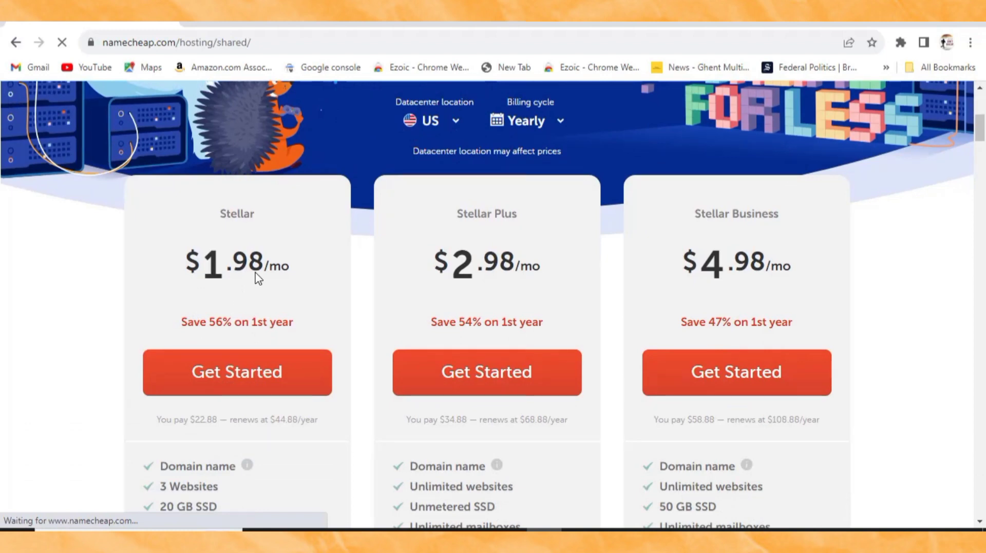
scroll(258, 272, "up", 3)
scroll(288, 421, "down", 3)
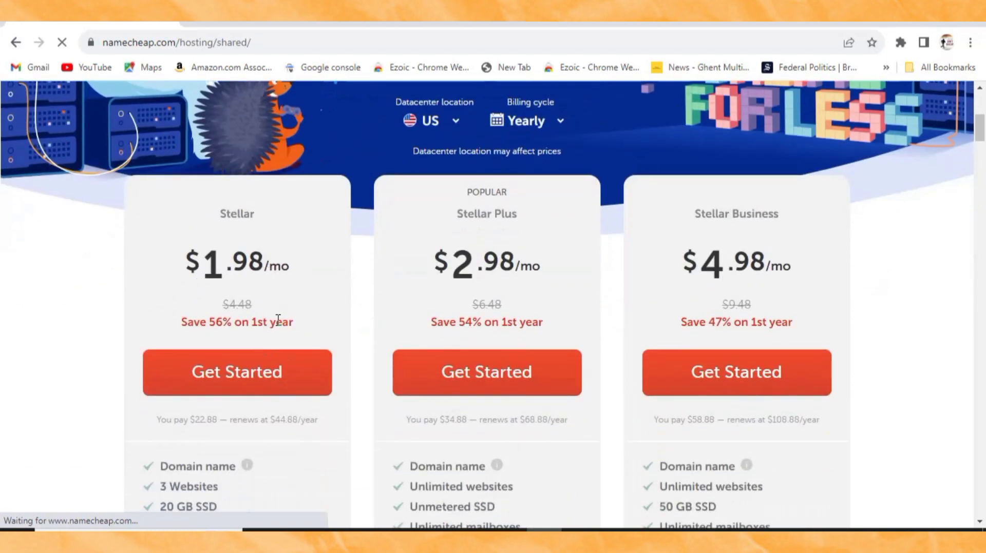
scroll(251, 336, "down", 1)
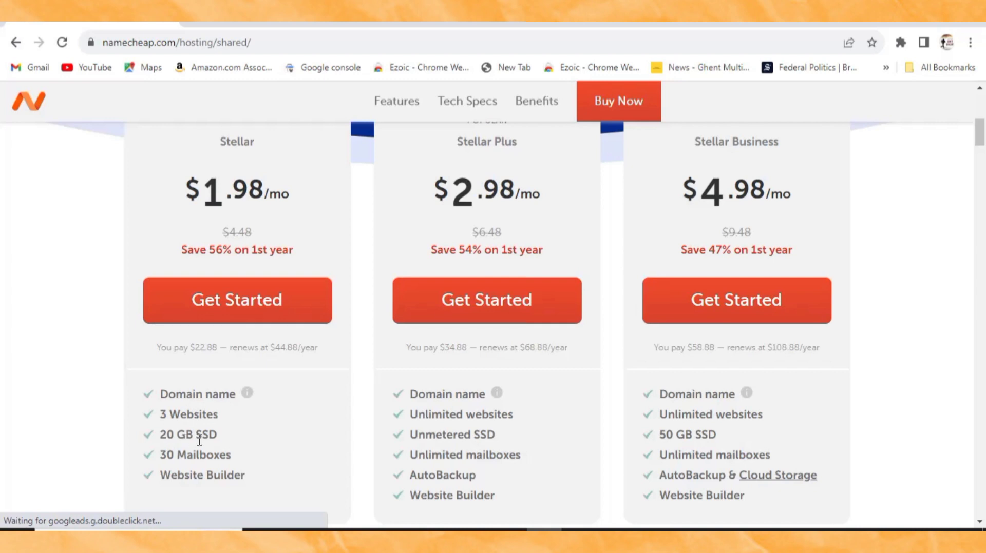
scroll(187, 434, "down", 1)
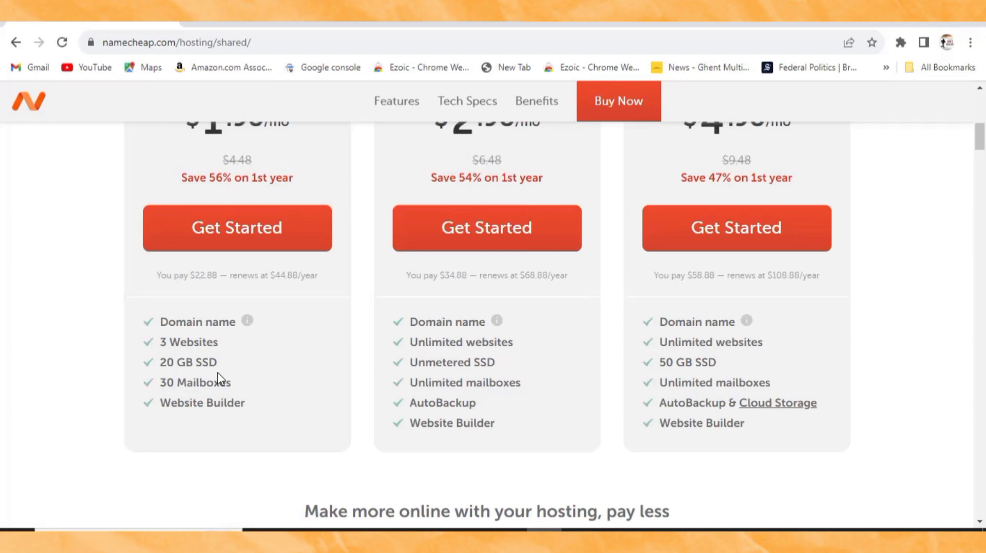
scroll(220, 380, "up", 1)
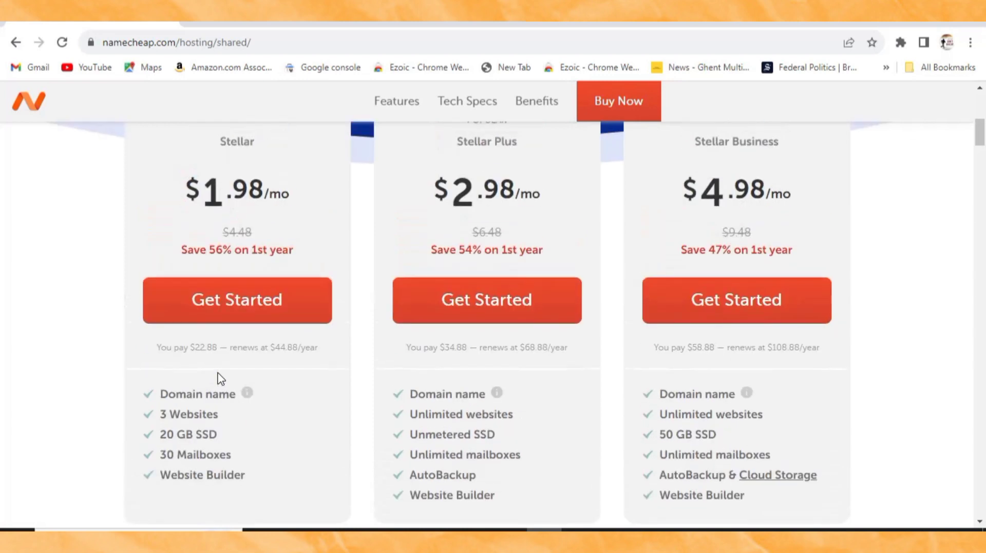
scroll(220, 379, "up", 1)
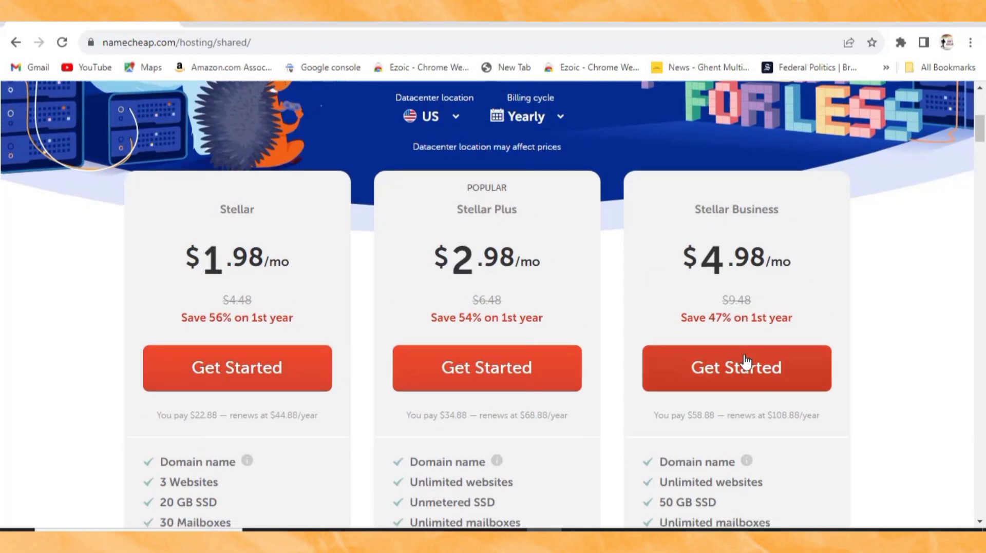
scroll(744, 367, "down", 2)
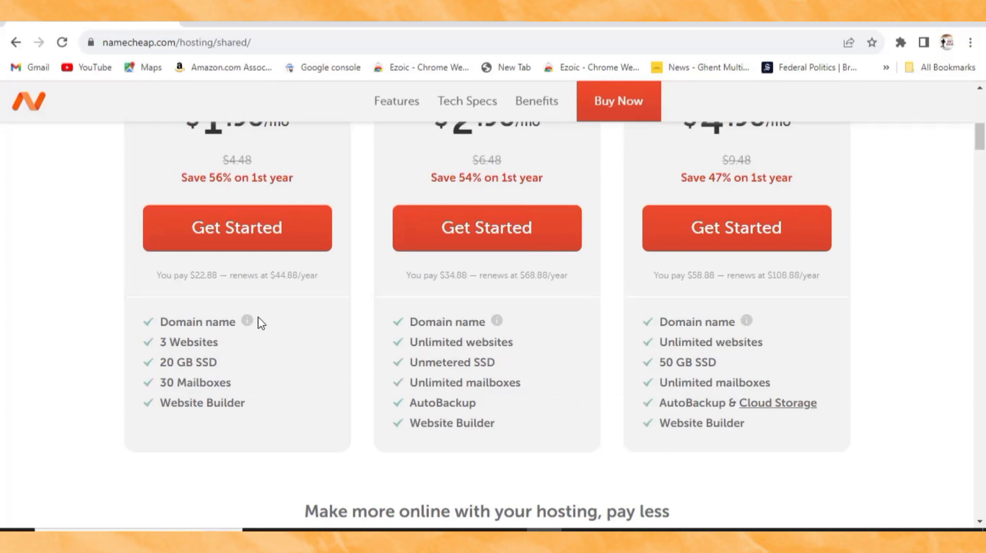
scroll(252, 318, "up", 1)
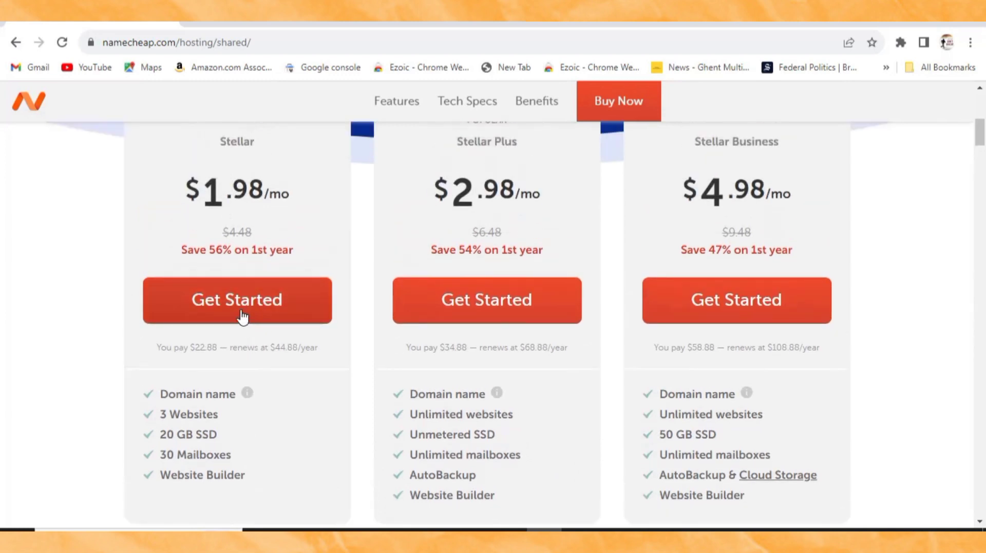
left_click(235, 306)
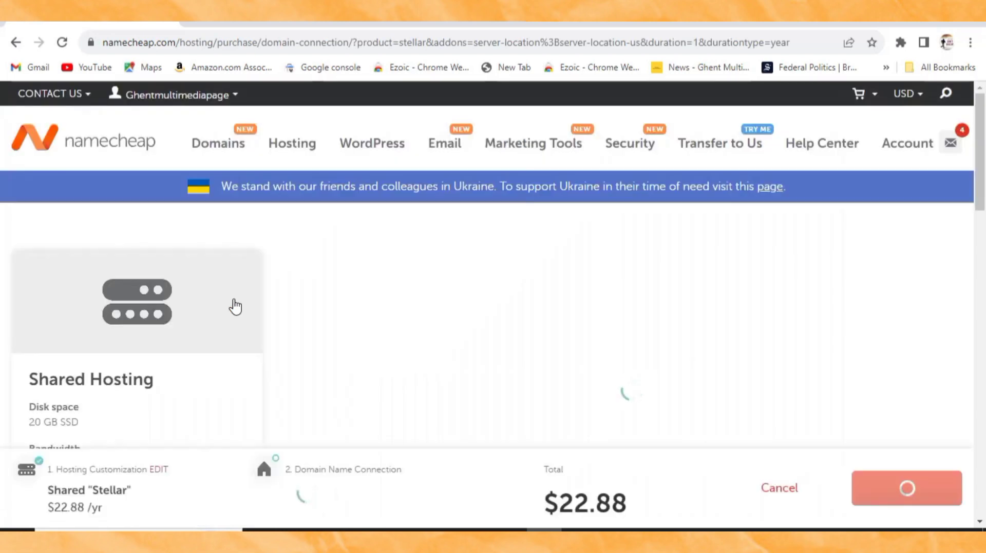
scroll(384, 390, "down", 3)
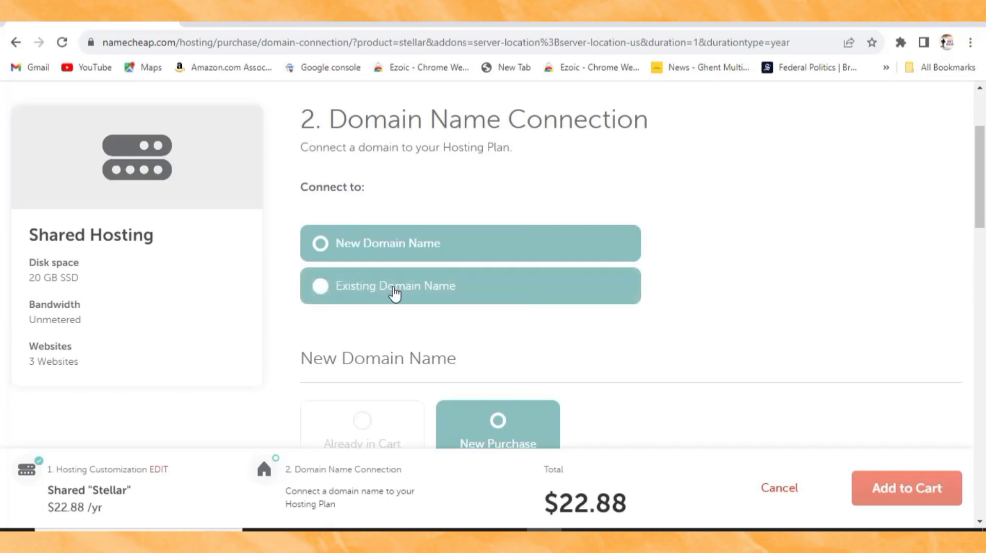
left_click(352, 289)
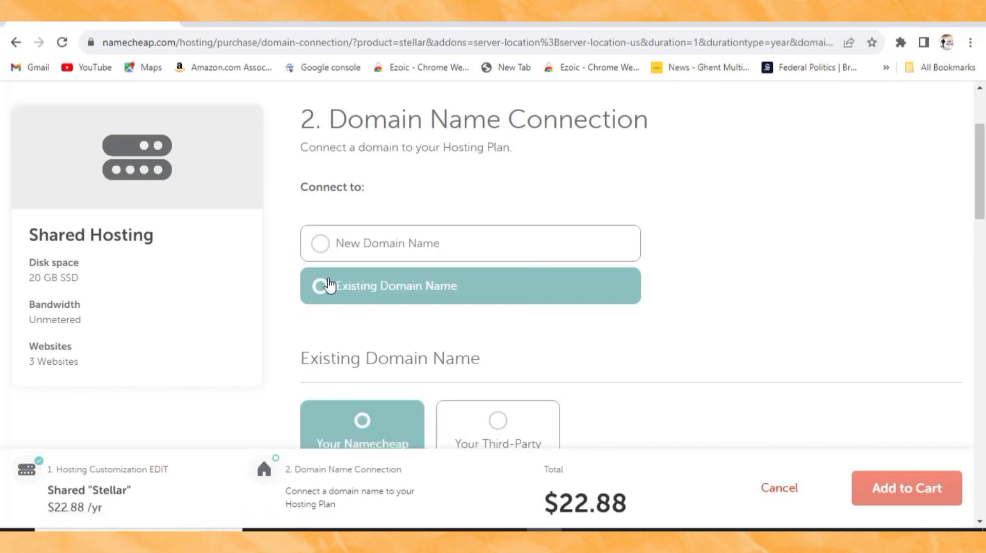
left_click(321, 245)
scroll(324, 251, "down", 5)
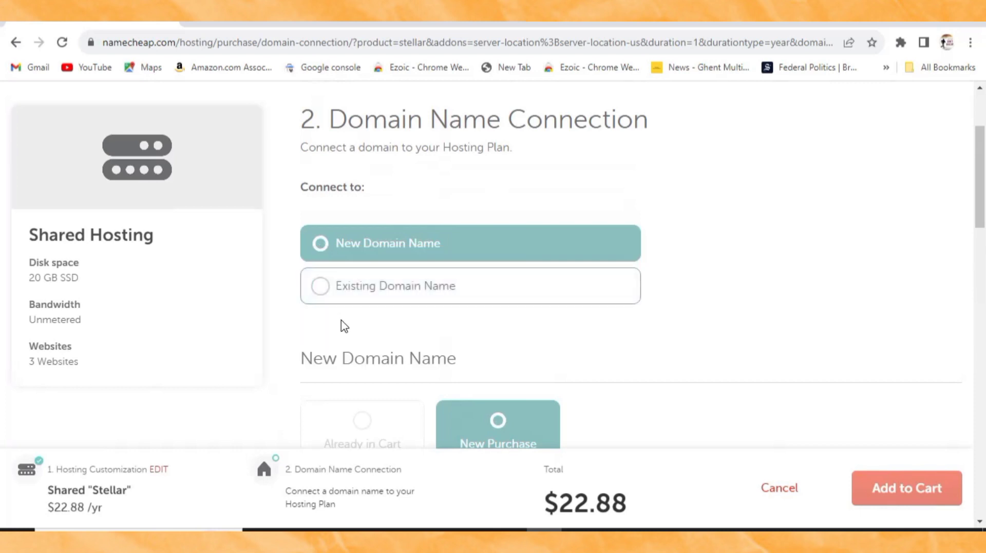
scroll(343, 328, "down", 2)
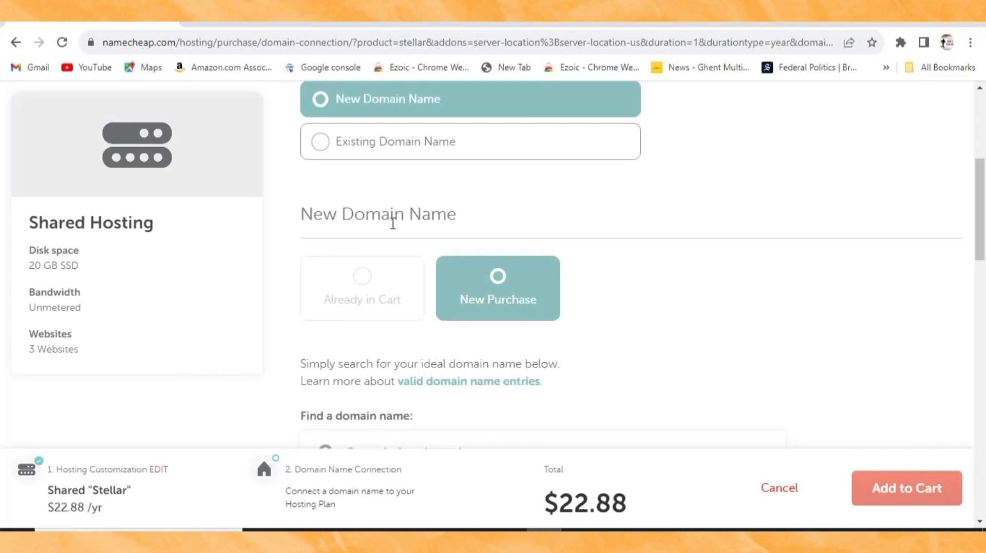
scroll(393, 223, "up", 1)
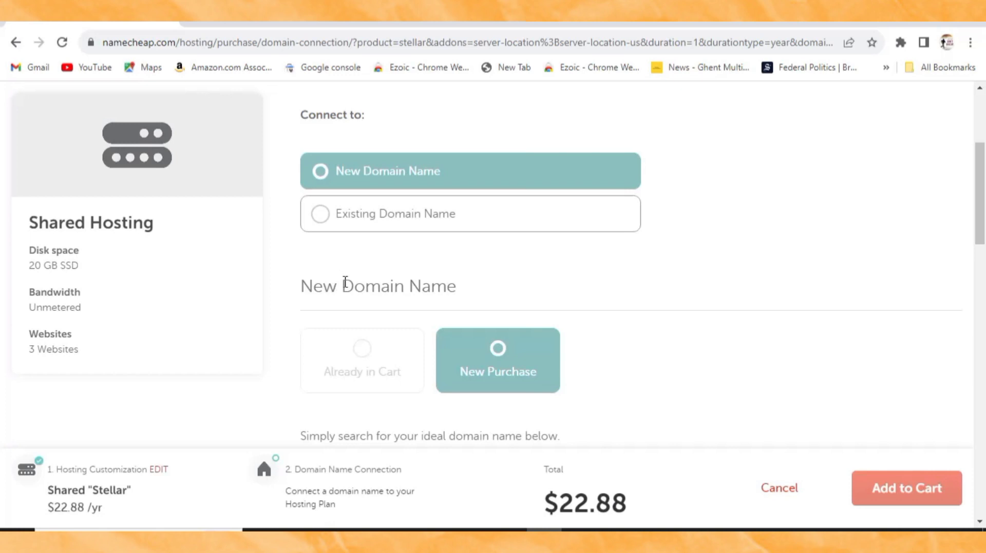
scroll(346, 284, "down", 2)
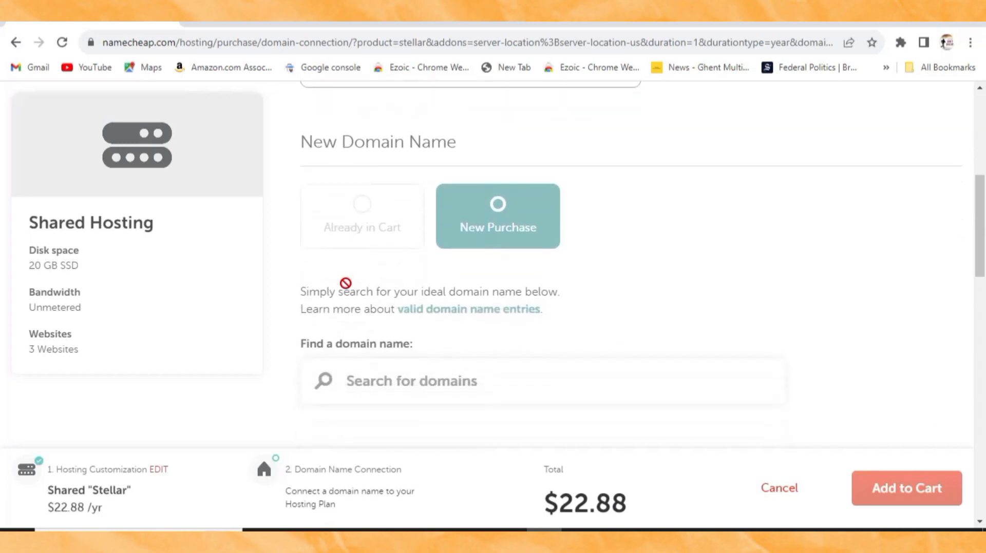
Step: Enter 'Ghentblog' in the Find a domain name search box
scroll(345, 283, "down", 1)
scroll(345, 308, "up", 1)
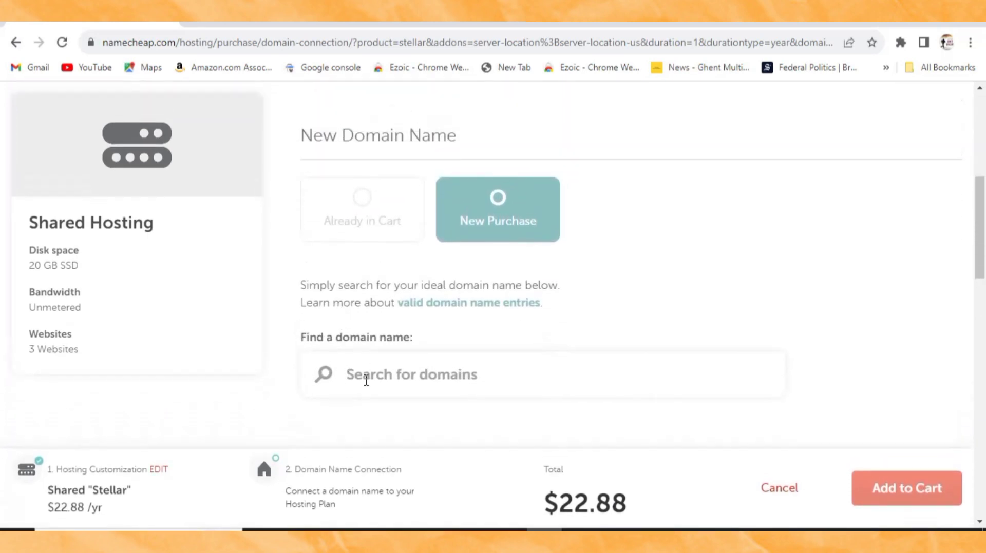
type("GH")
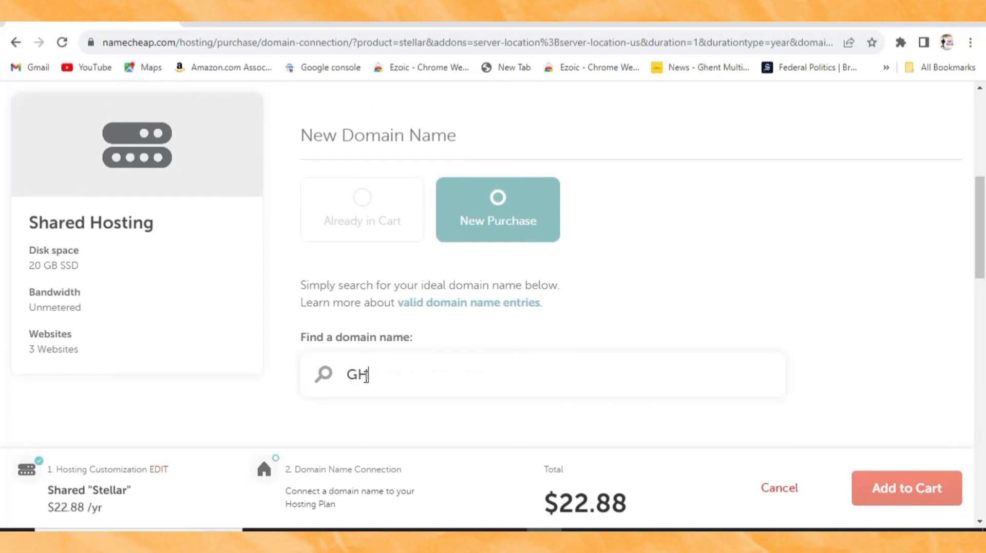
key("BackSpace")
type("hentblog")
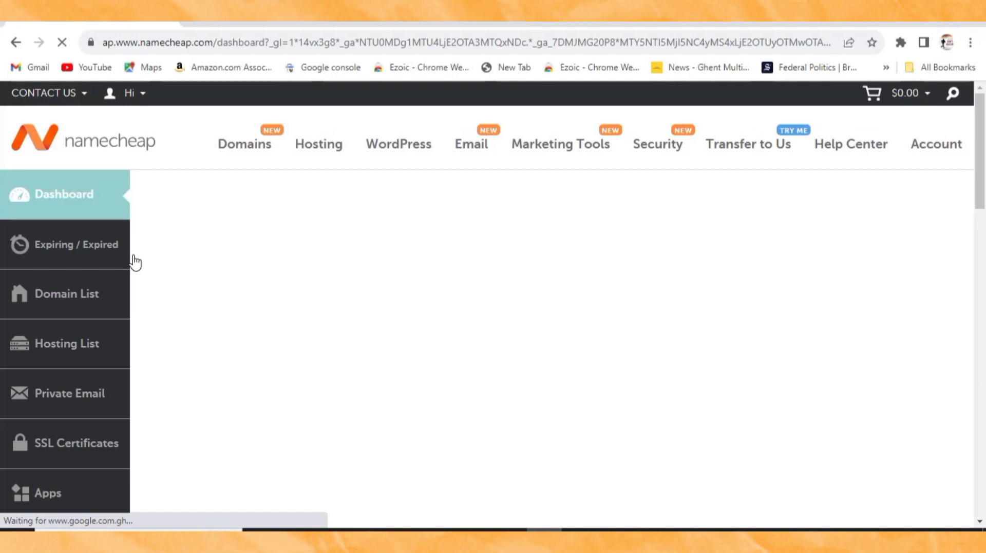
Step: Find ghentmultimedia.com under Recently Active and view its Stellar hosting, active until Jan 17, 2024
scroll(146, 281, "down", 3)
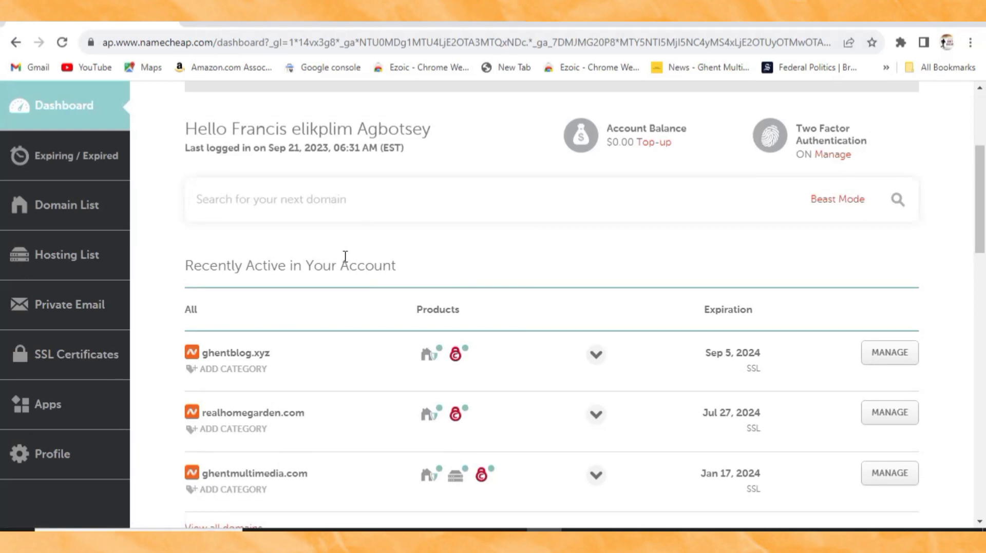
scroll(265, 288, "down", 1)
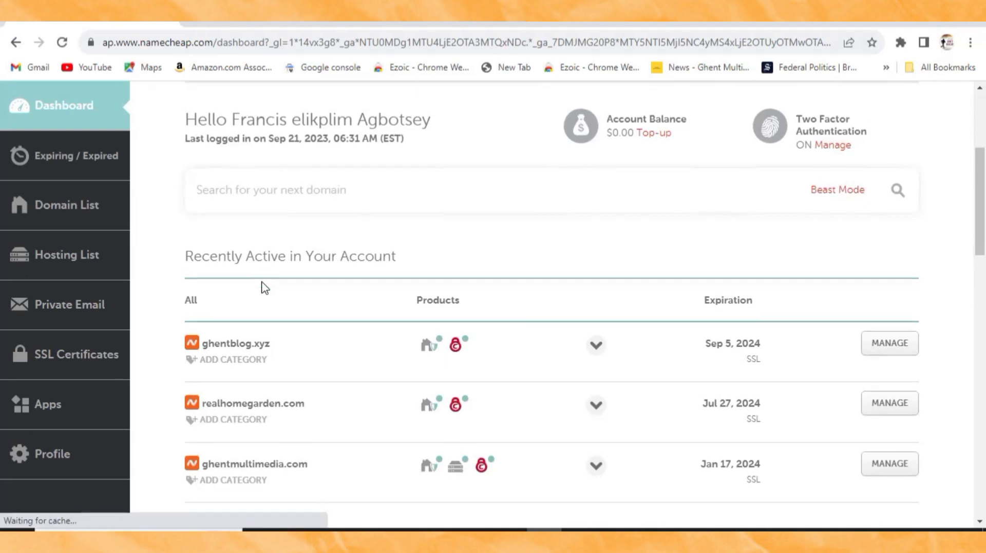
scroll(264, 288, "down", 3)
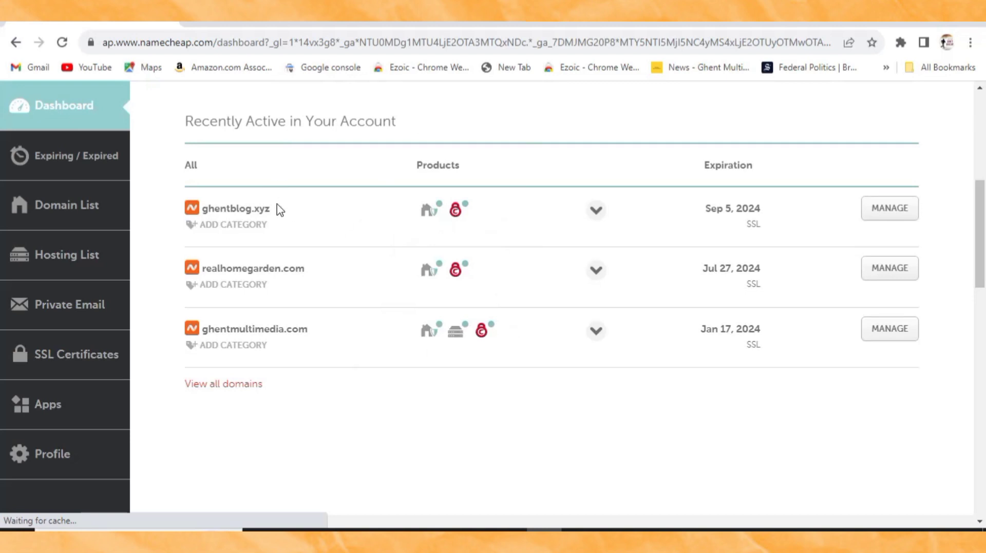
left_click_drag(277, 209, 195, 211)
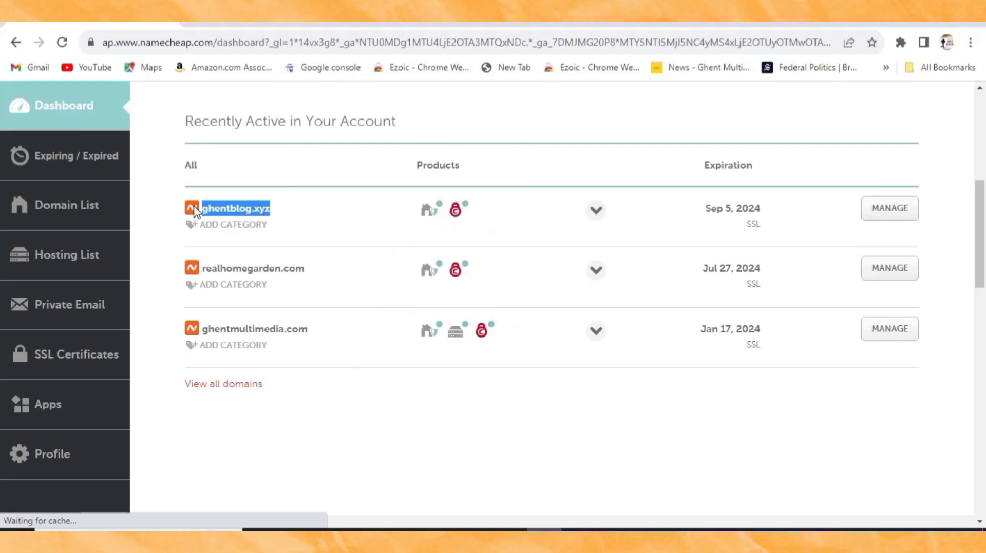
left_click(301, 209)
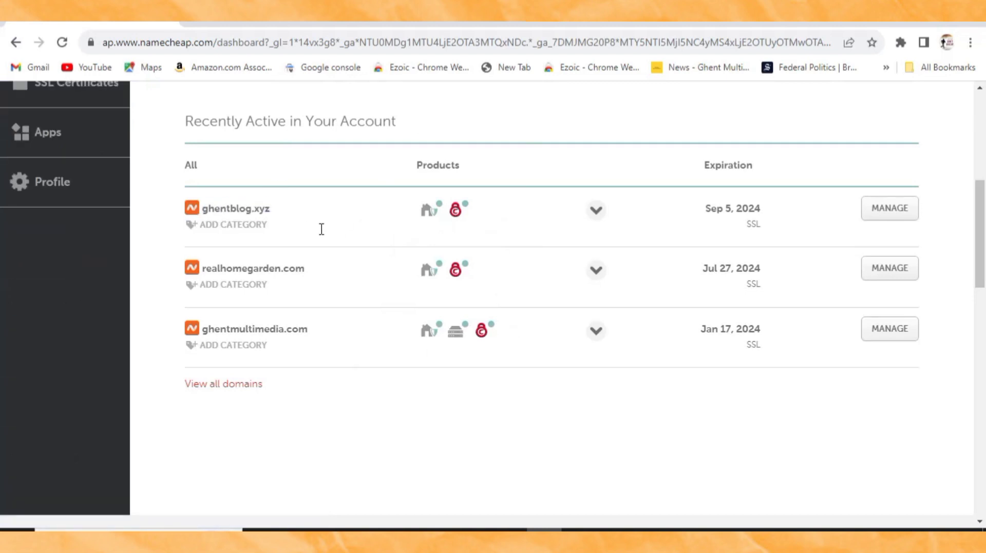
mouse_move(455, 337)
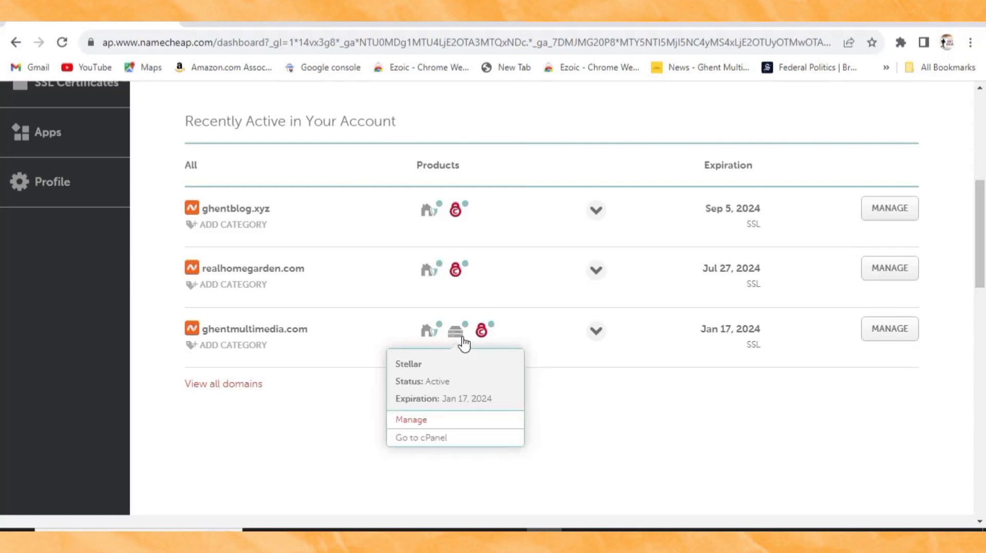
Step: Open cPanel for the ghentmultimedia.com hosting account and browse its Tools page
left_click(437, 449)
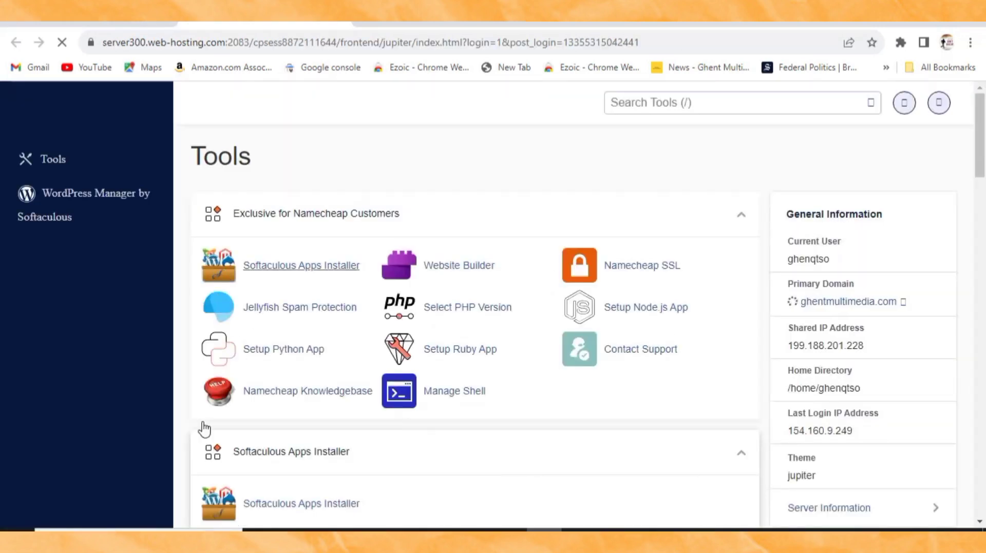
scroll(381, 417, "down", 1)
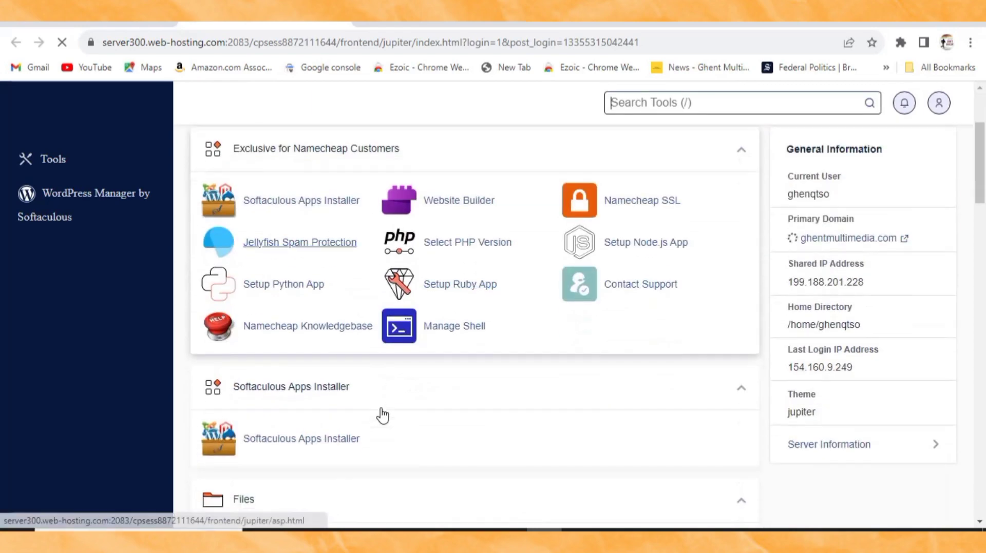
scroll(383, 415, "down", 1)
scroll(379, 422, "up", 2)
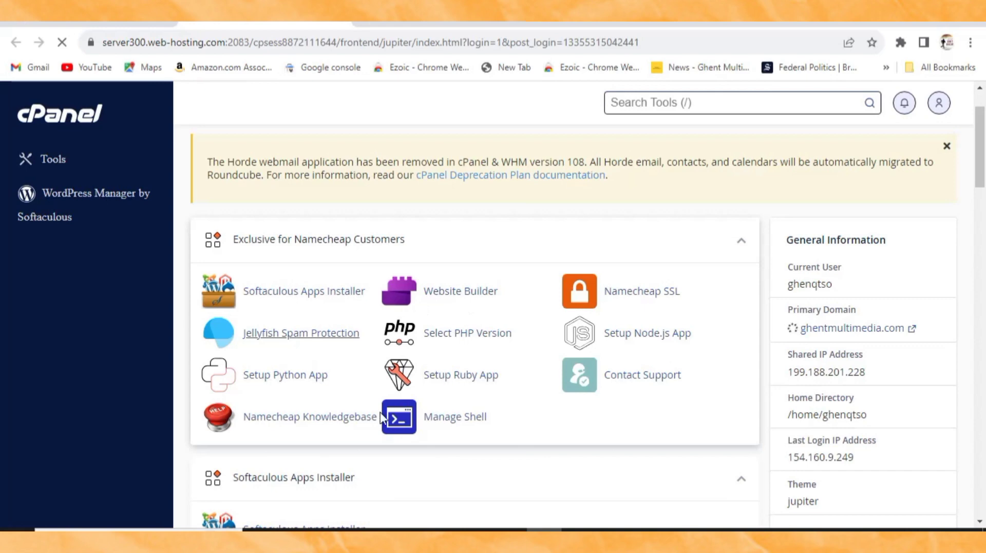
scroll(327, 374, "down", 2)
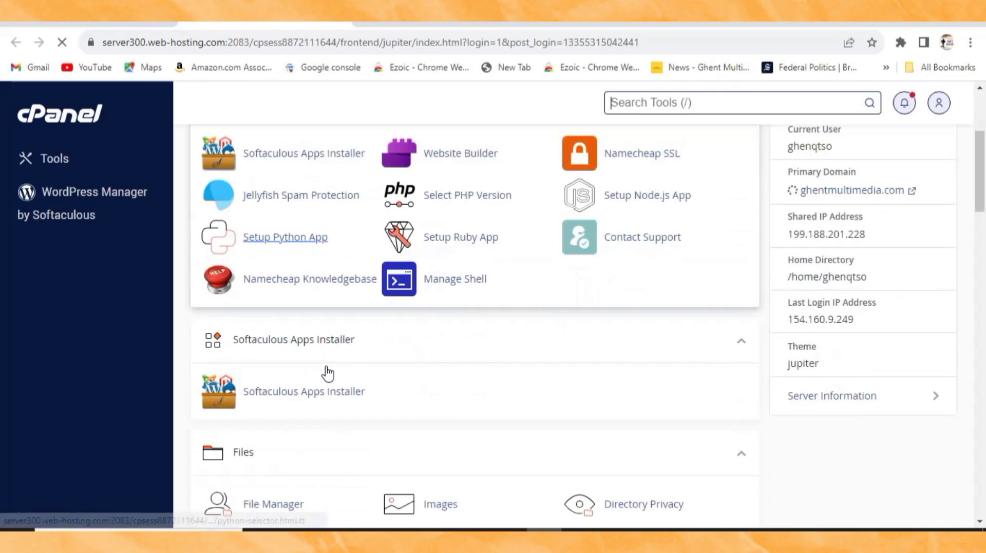
scroll(330, 389, "down", 6)
scroll(330, 391, "up", 6)
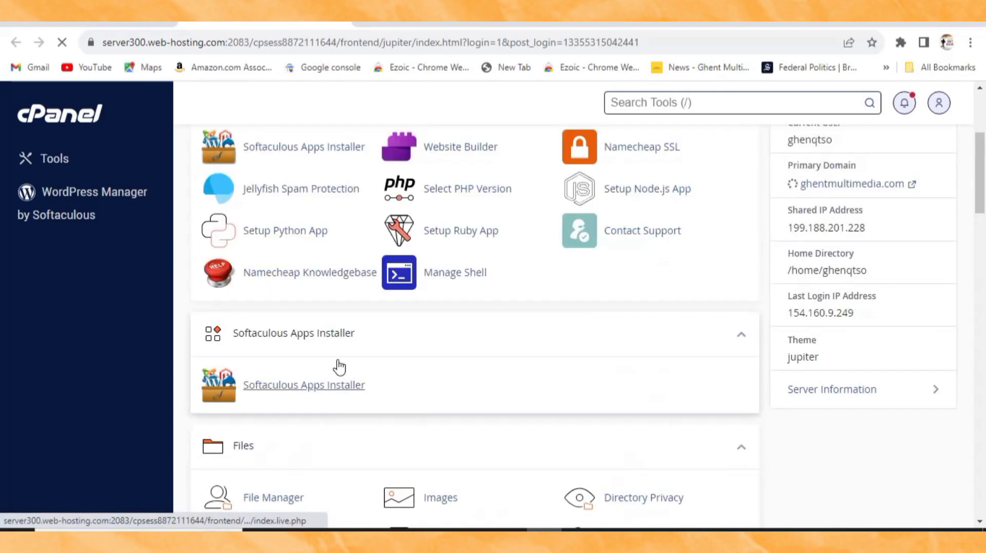
scroll(305, 161, "up", 3)
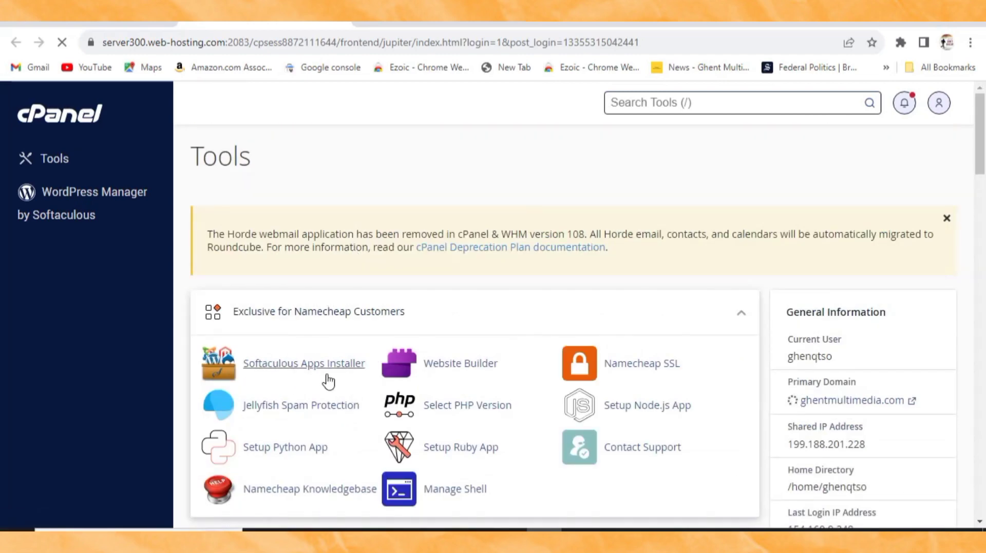
Step: Launch Softaculous Apps Installer from the Exclusive for Namecheap Customers tools
left_click(295, 366)
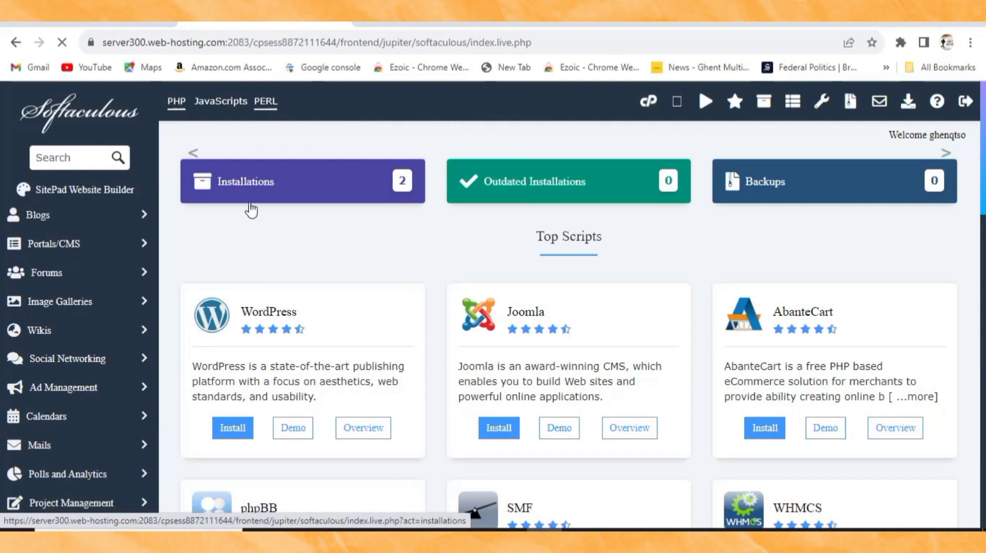
scroll(259, 366, "down", 7)
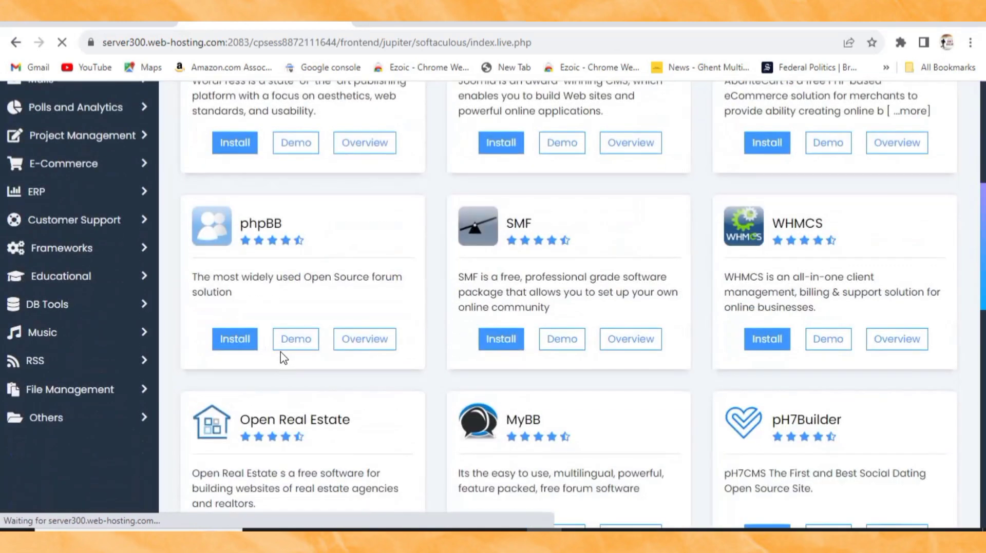
scroll(292, 378, "up", 5)
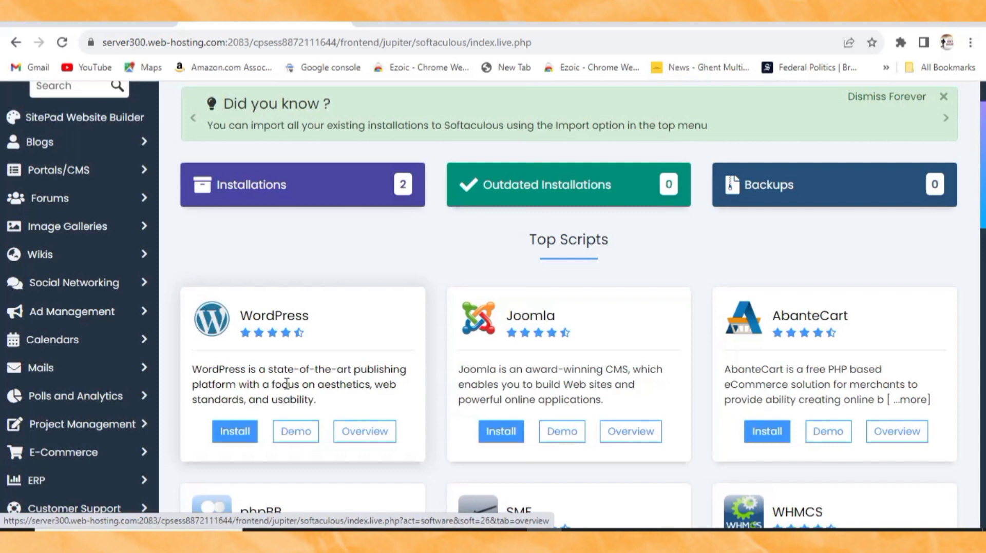
left_click(231, 434)
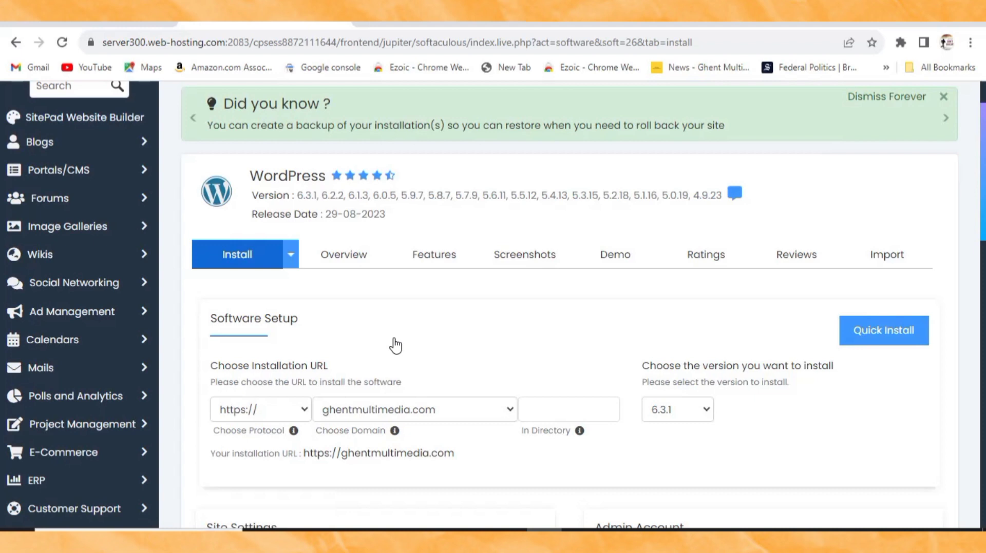
scroll(395, 346, "down", 1)
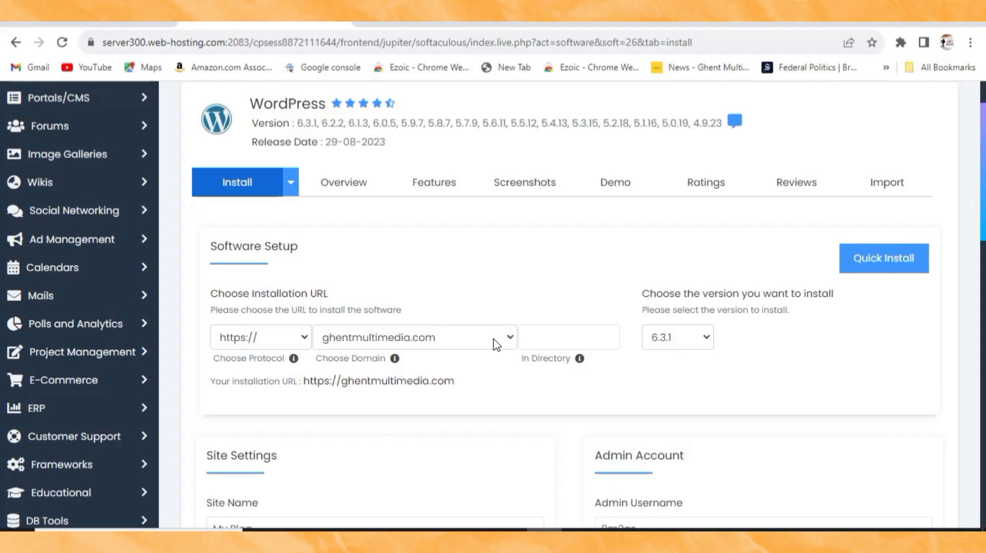
scroll(496, 341, "down", 2)
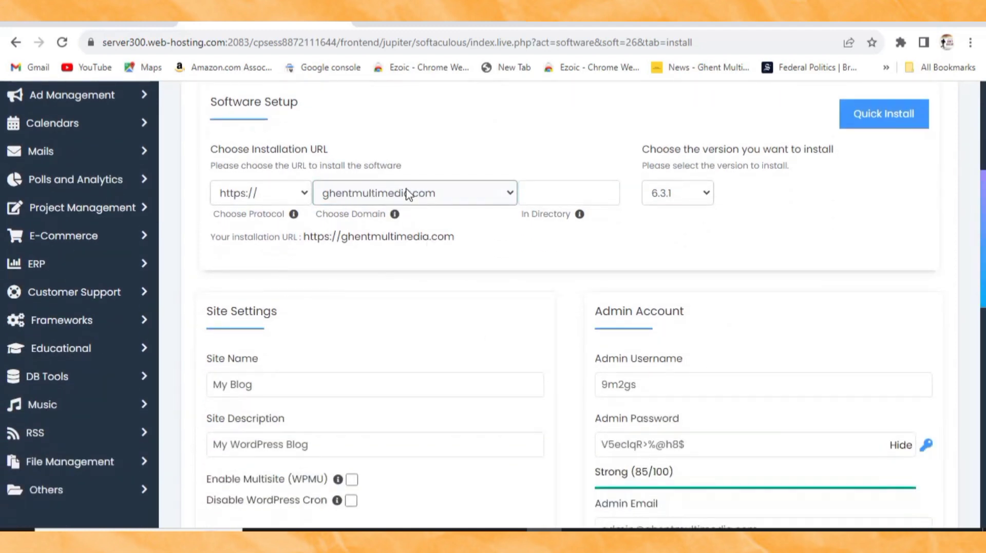
left_click(494, 199)
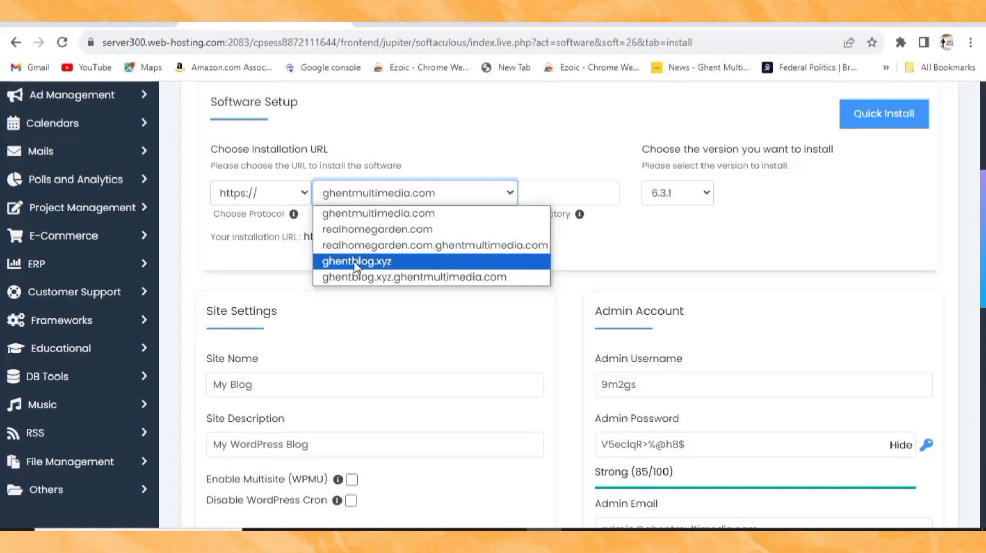
left_click(389, 263)
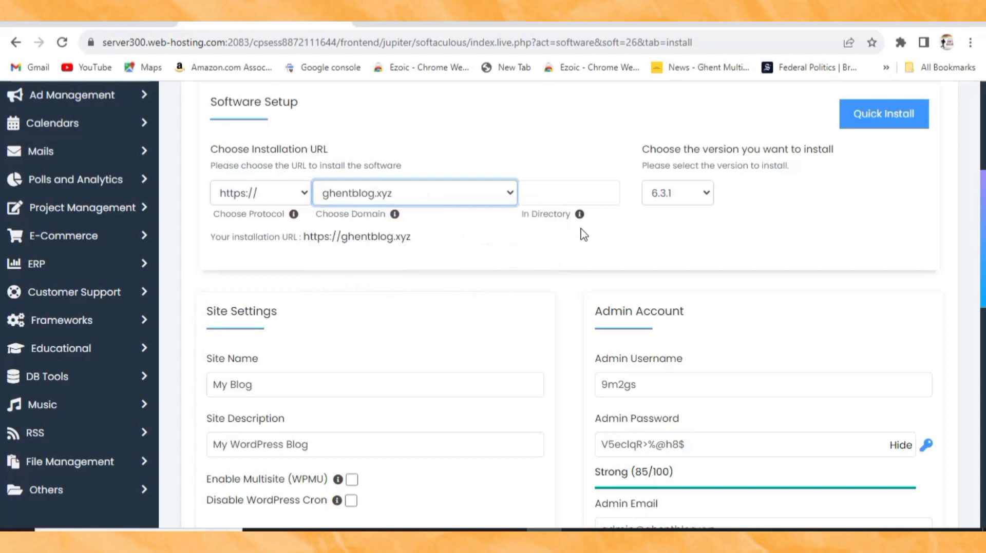
left_click(689, 201)
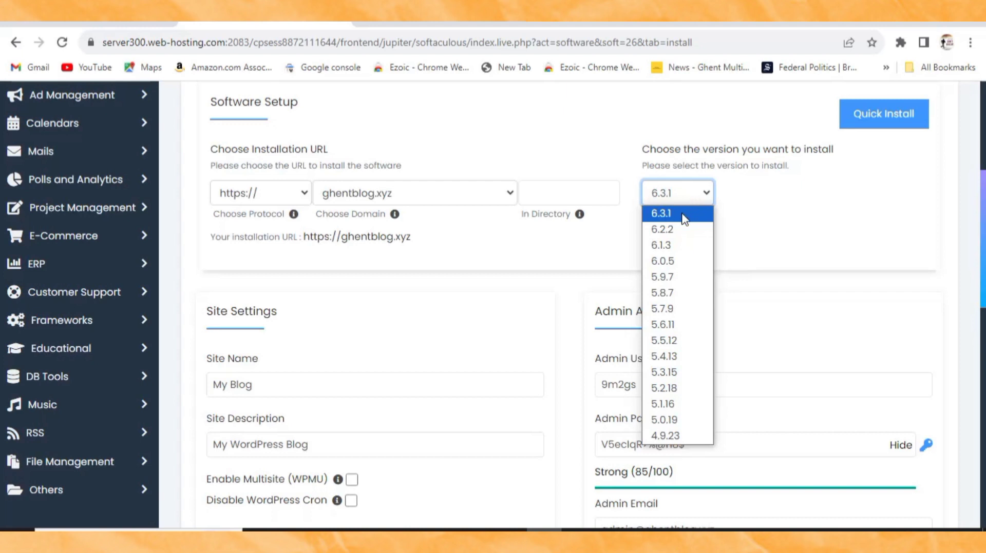
left_click(684, 219)
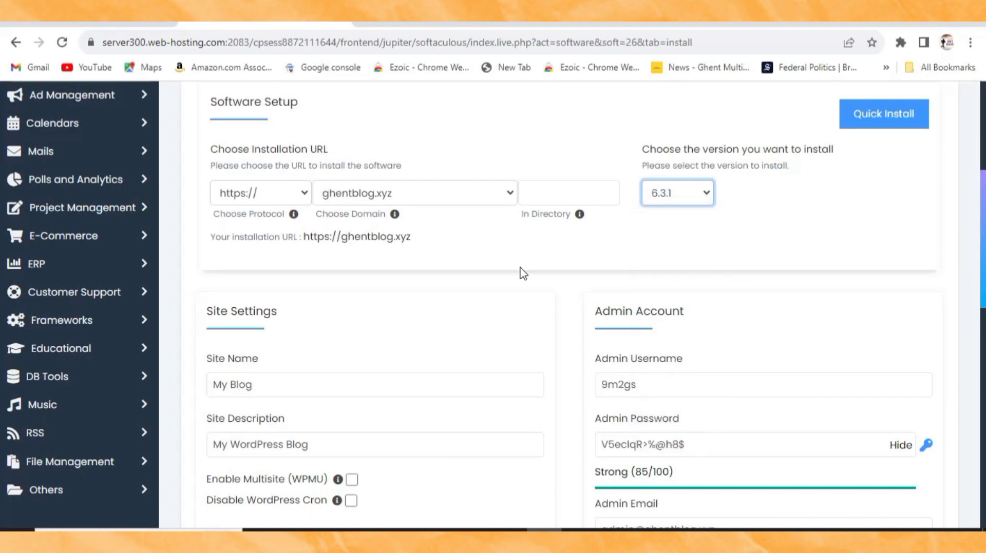
Step: Review the site name and site description settings in the install form
scroll(418, 303, "down", 3)
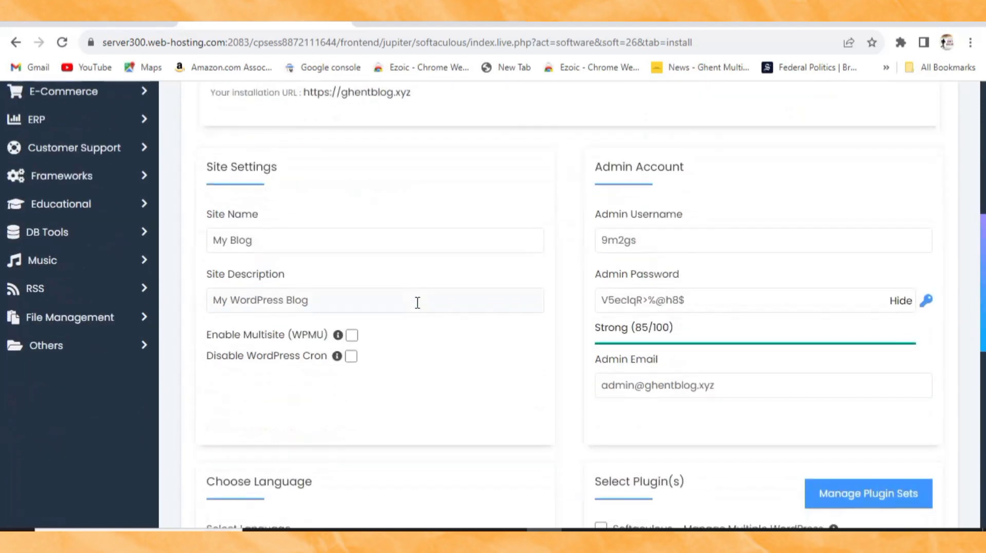
left_click(389, 308)
left_click(266, 243)
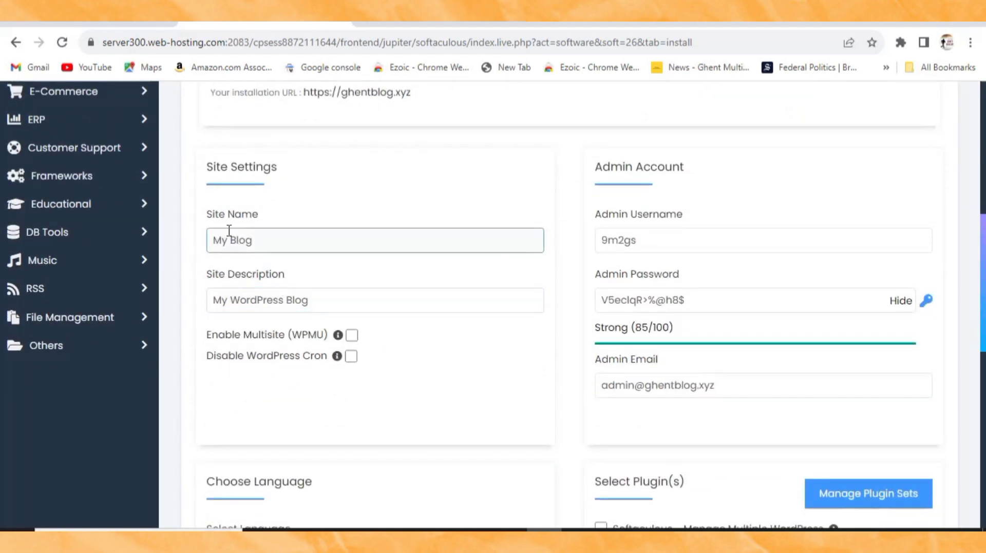
left_click(228, 294)
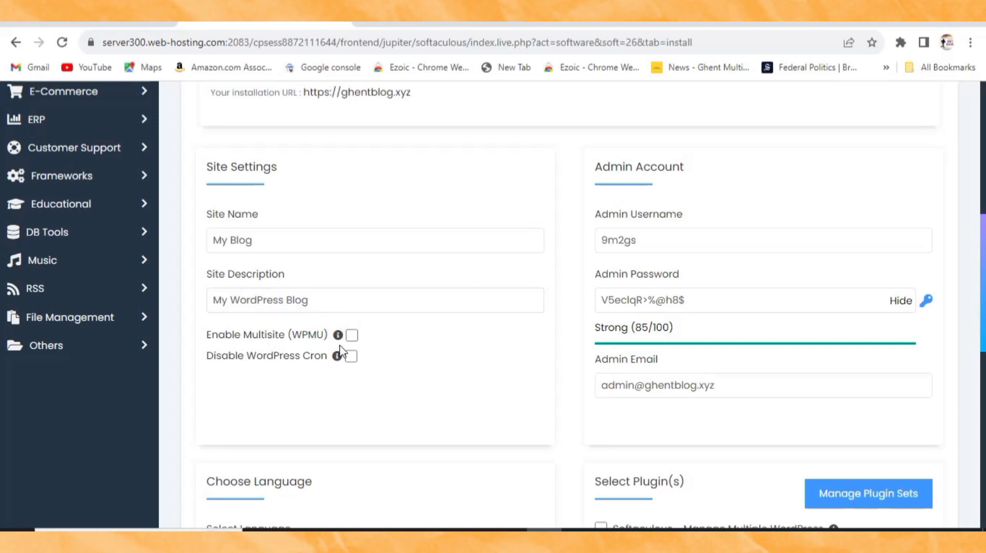
Step: Replace the generated admin username with a custom one, keeping the generated password and admin email
left_click(646, 246)
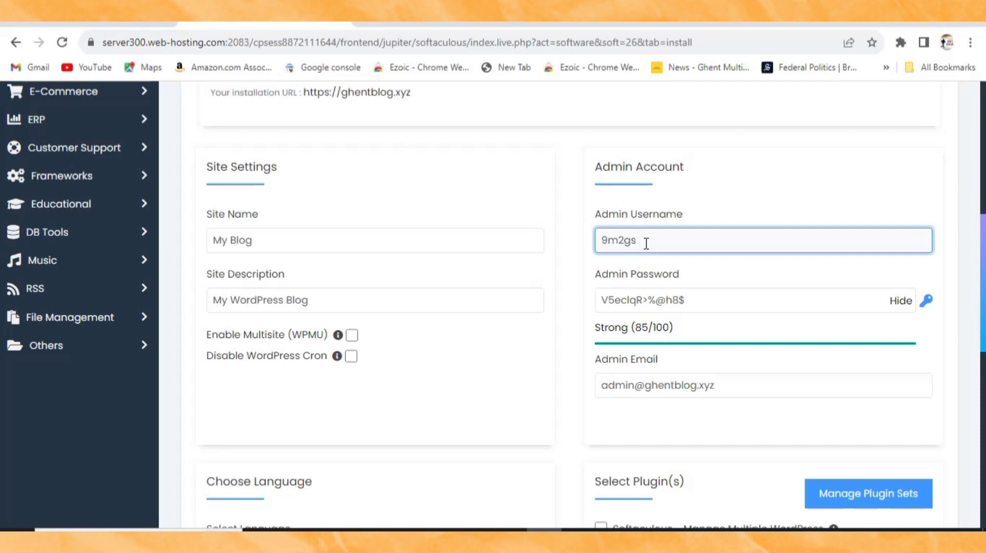
left_click_drag(646, 243, 609, 247)
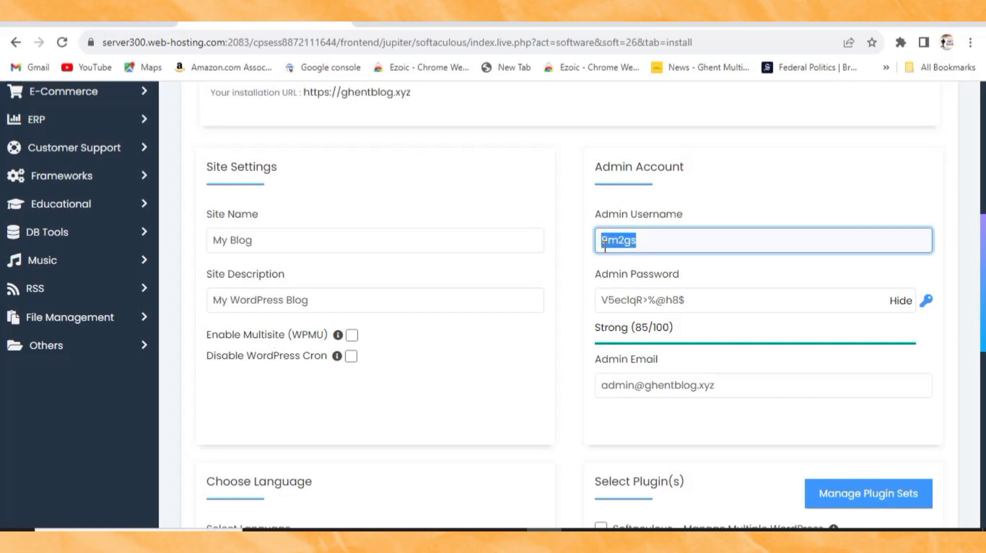
type("g")
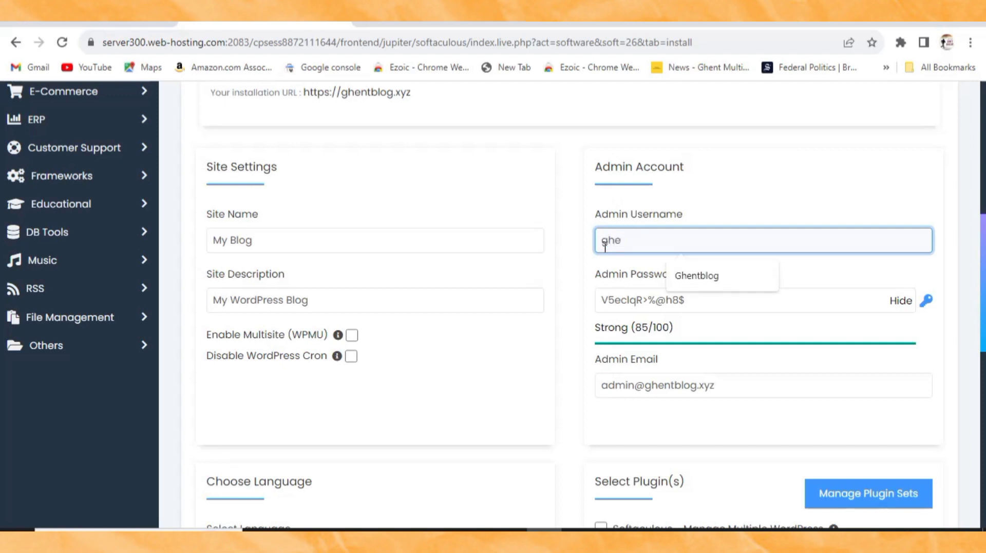
left_click(710, 277)
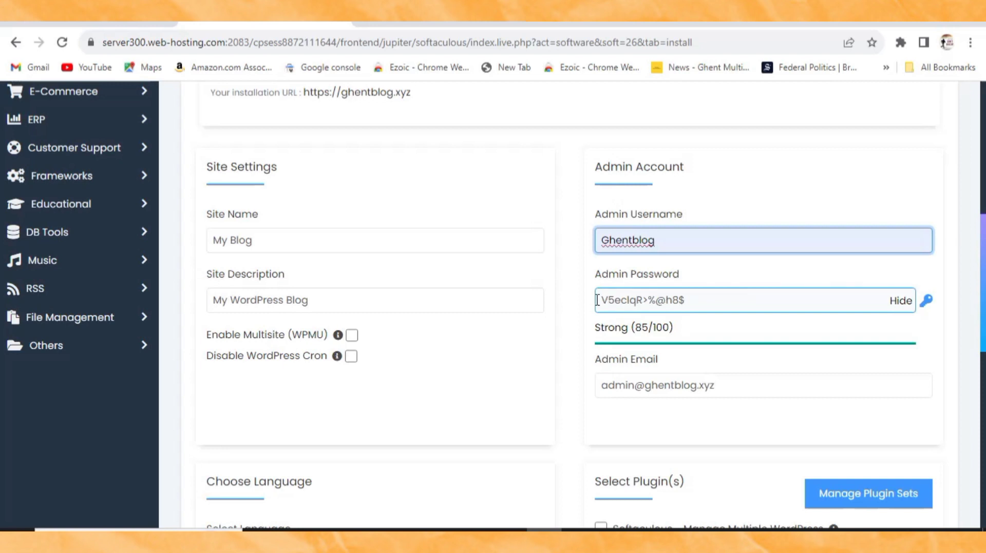
left_click_drag(690, 302, 605, 300)
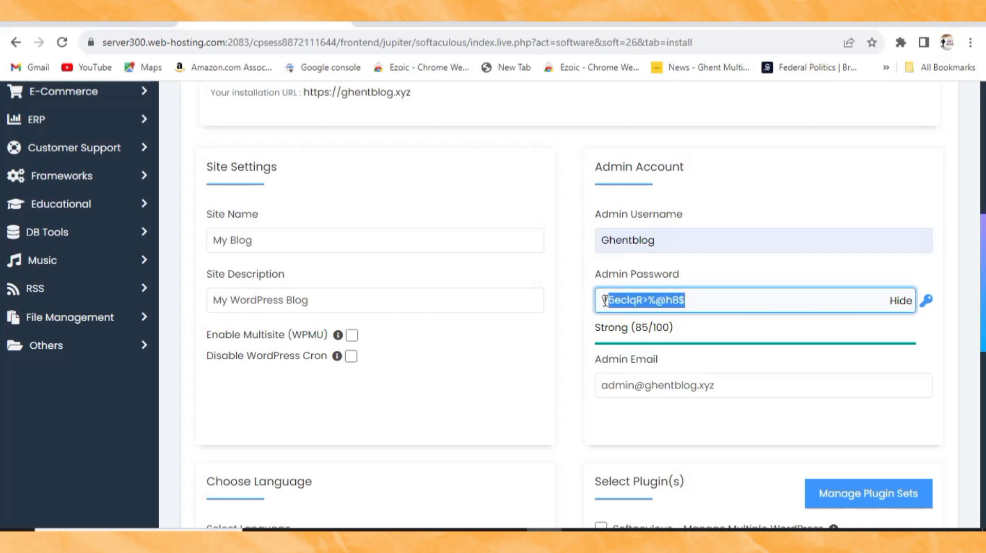
left_click(705, 185)
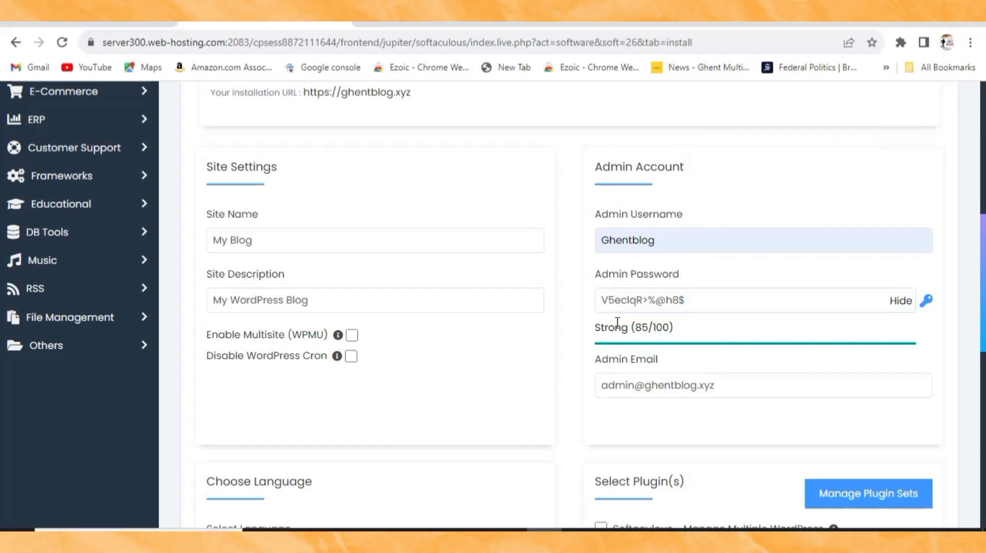
left_click(667, 389)
Step: Untick the Limit Login Attempts (Loginizer) plugin and scroll down to the Install button
scroll(636, 398, "down", 3)
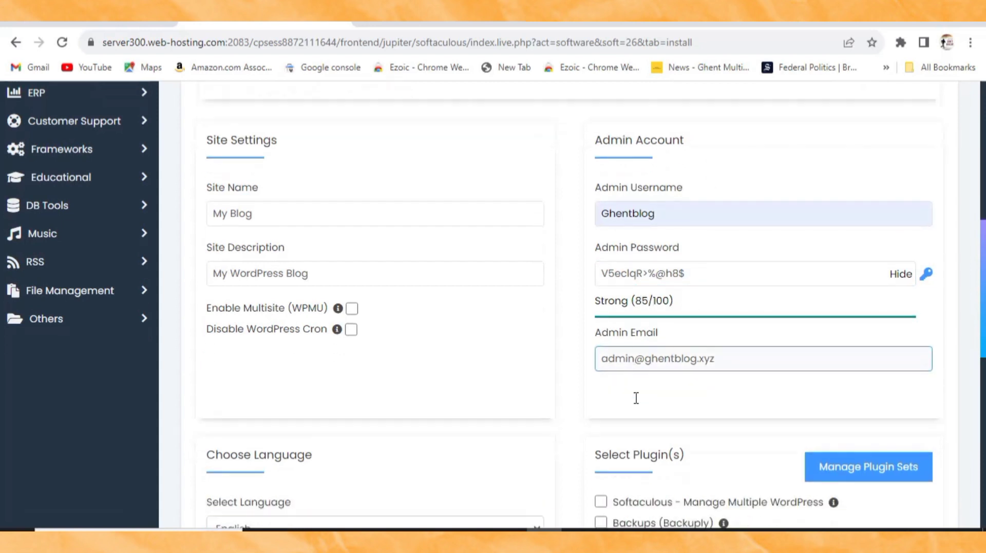
left_click(635, 399)
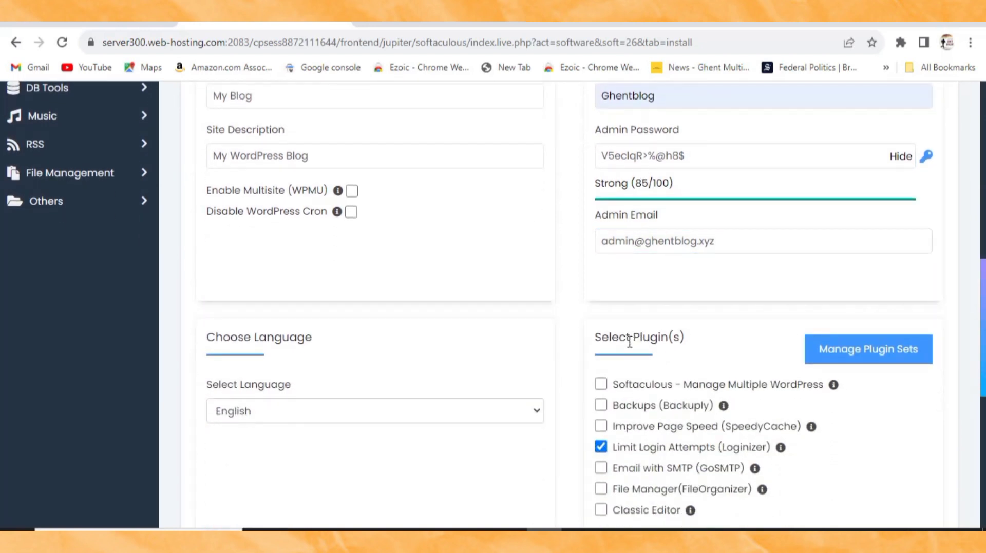
scroll(629, 341, "down", 3)
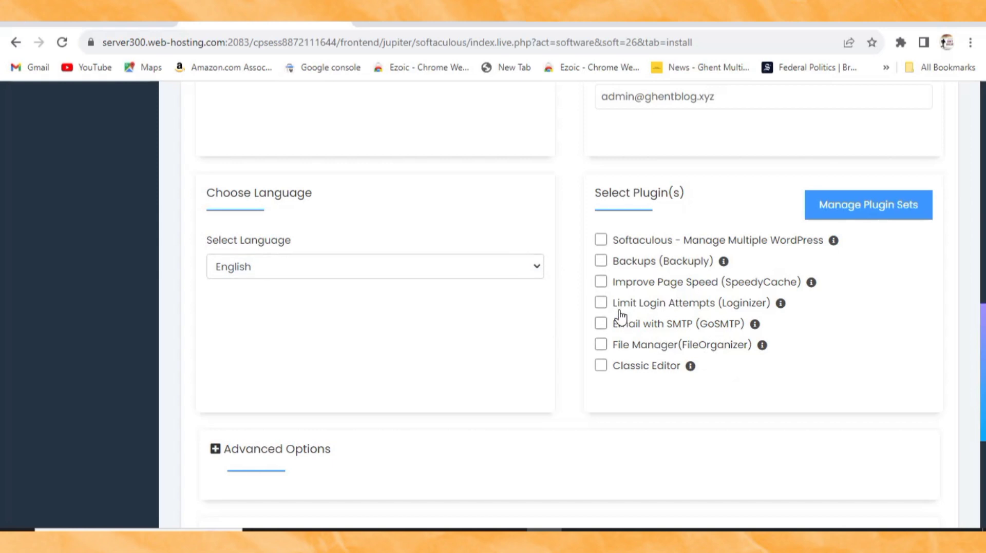
scroll(491, 359, "down", 5)
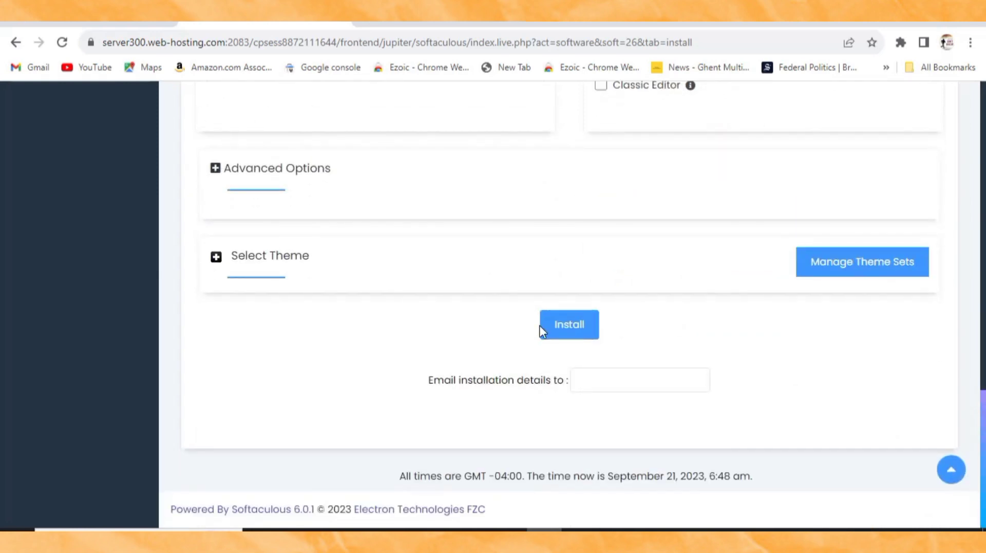
Step: Run the WordPress installation and wait for the success message with the Administrative URL
left_click(570, 329)
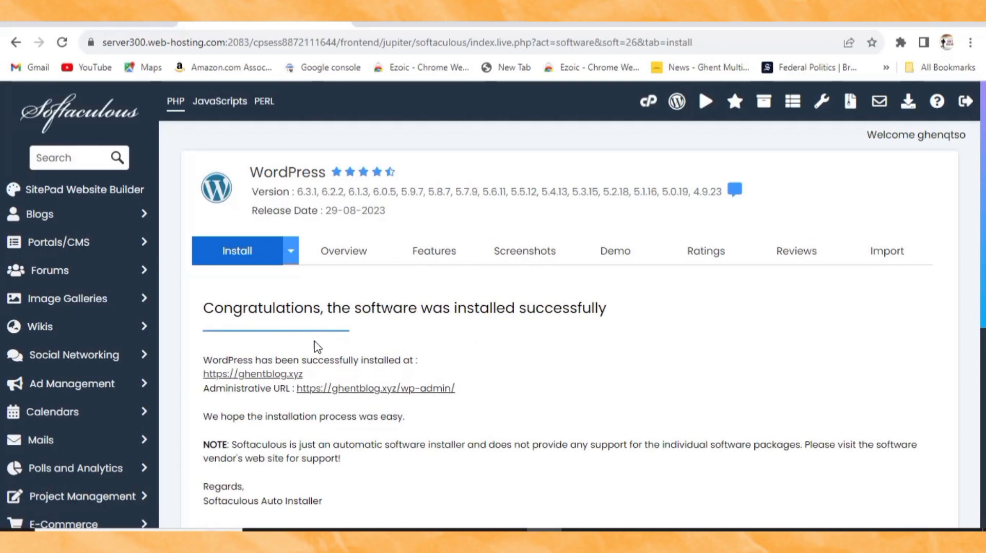
scroll(329, 346, "down", 4)
scroll(352, 345, "up", 3)
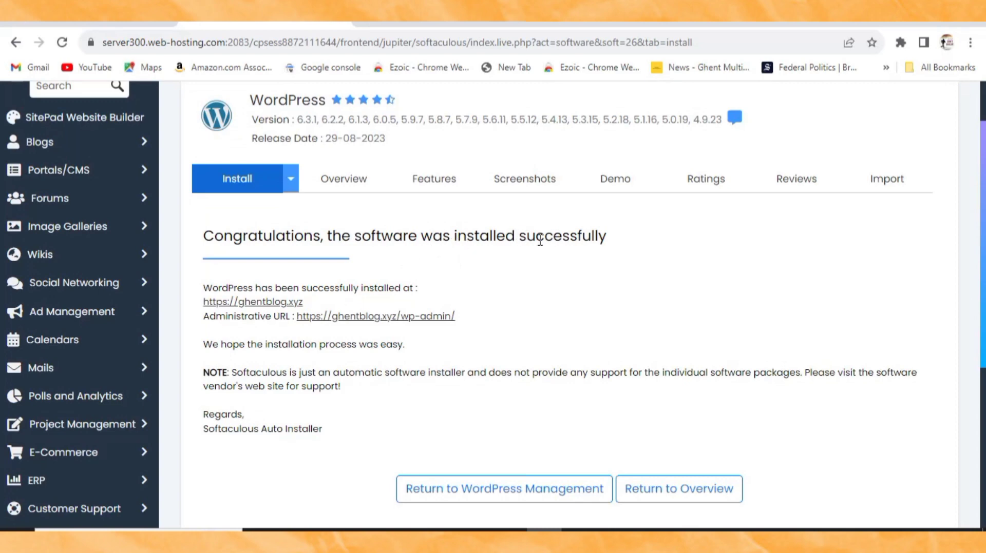
scroll(395, 259, "up", 1)
scroll(400, 262, "down", 4)
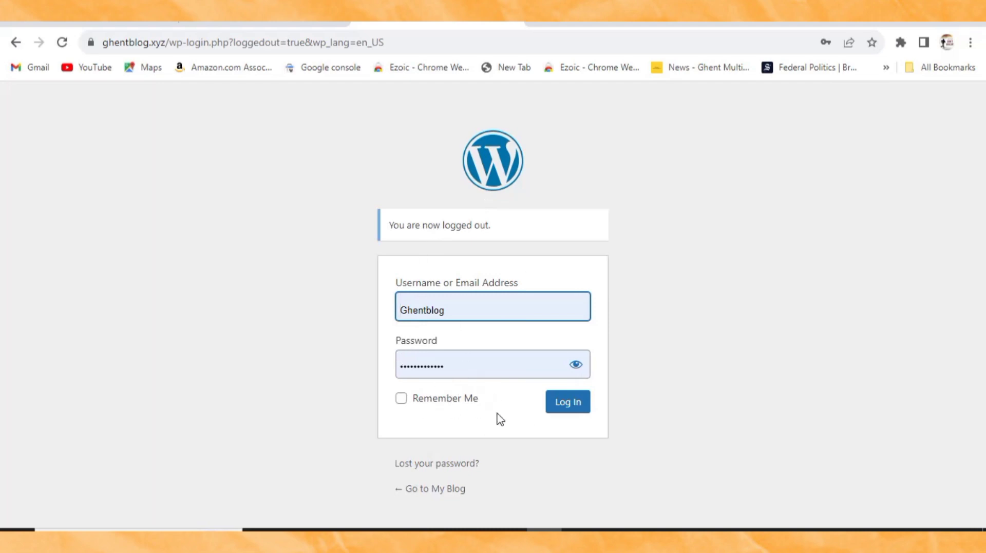
Step: Log in with Remember Me ticked to reach the ghentblog.xyz admin Dashboard
left_click(401, 399)
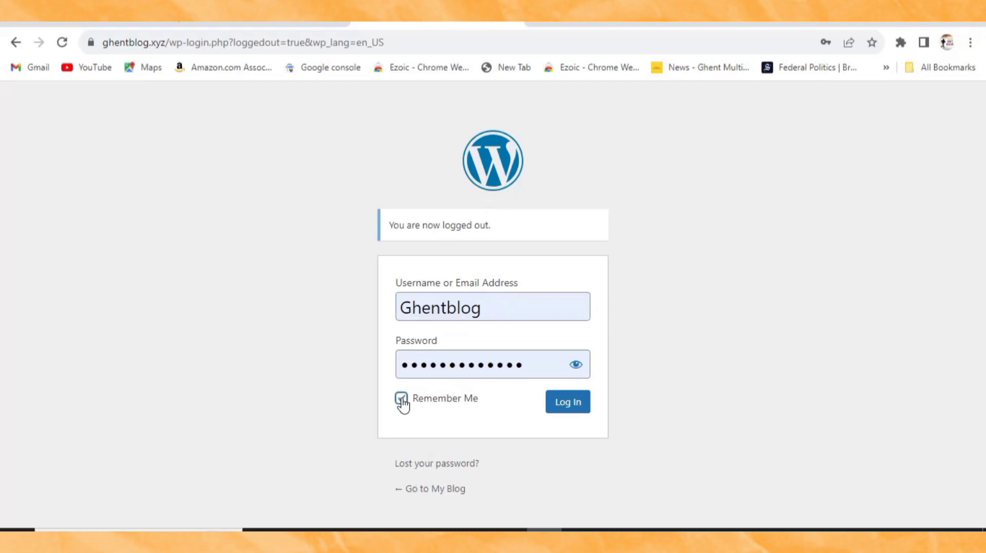
left_click(571, 405)
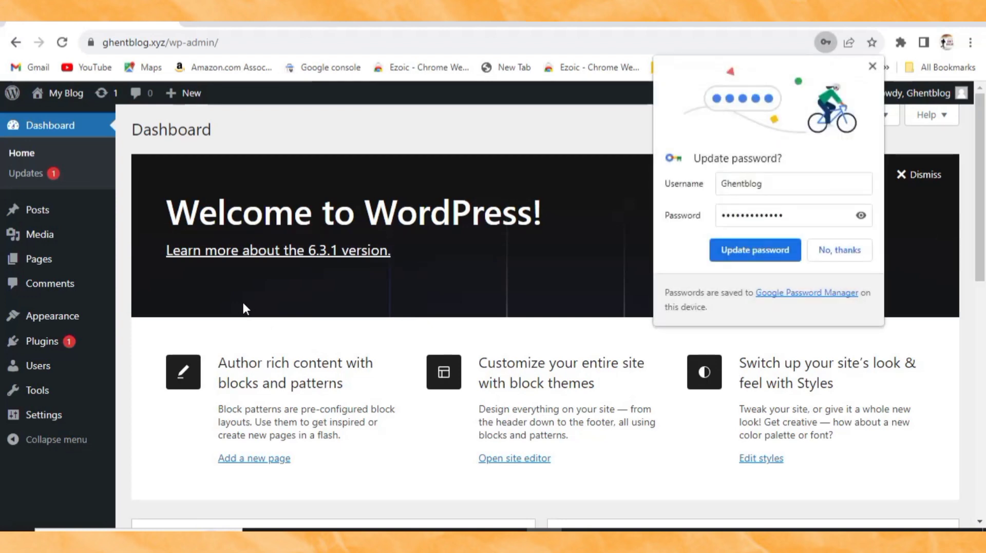
Step: Update the saved browser password, then scroll through the Dashboard widgets and back up
left_click(743, 257)
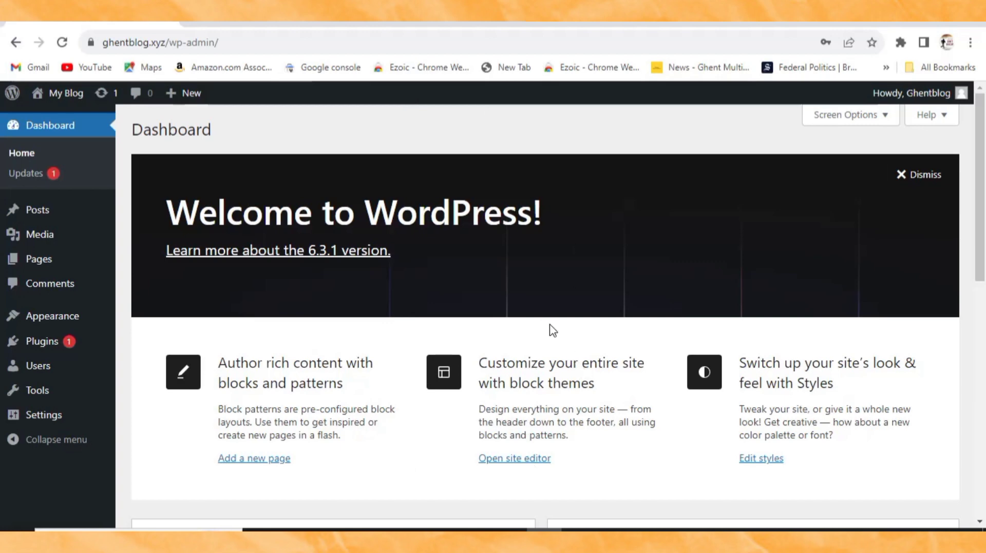
scroll(389, 355, "down", 10)
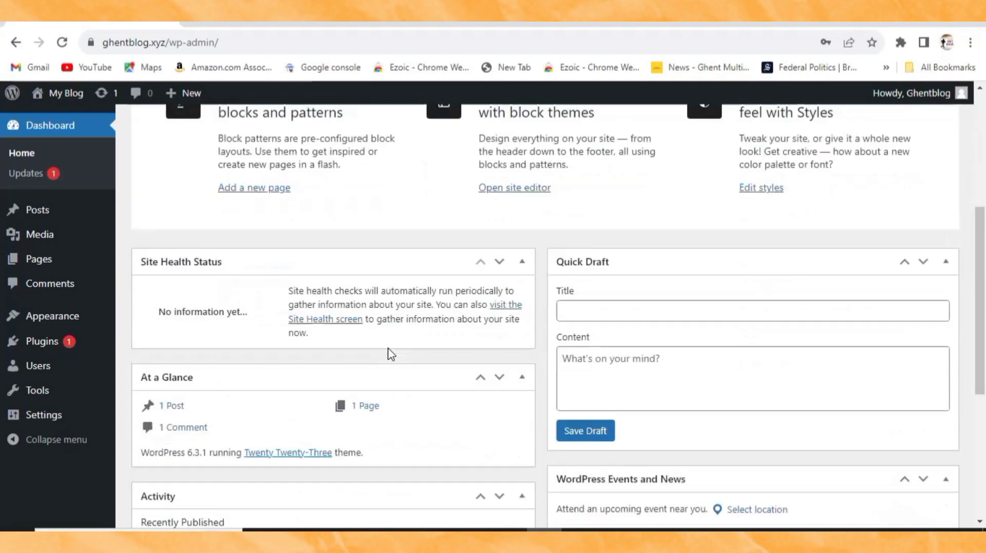
scroll(389, 354, "up", 10)
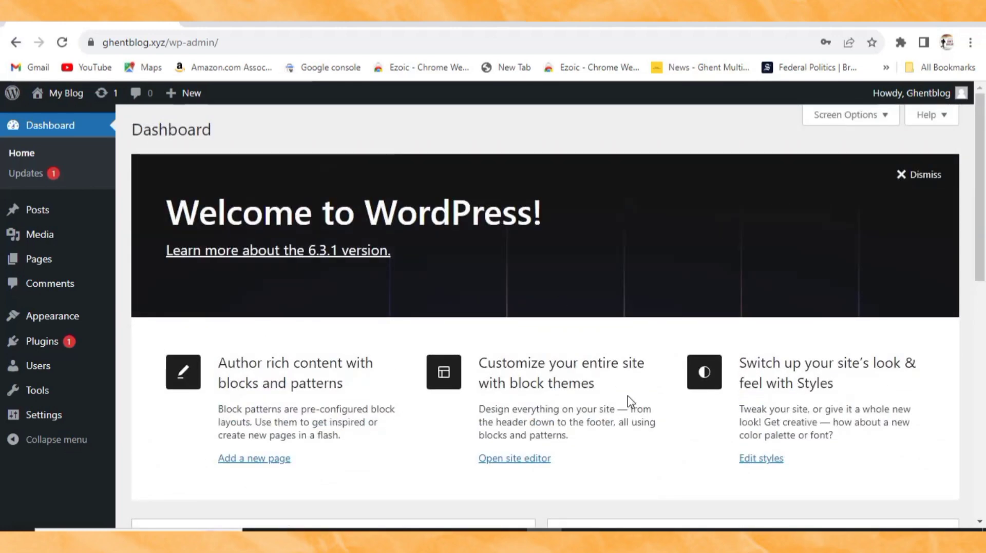
scroll(418, 466, "down", 5)
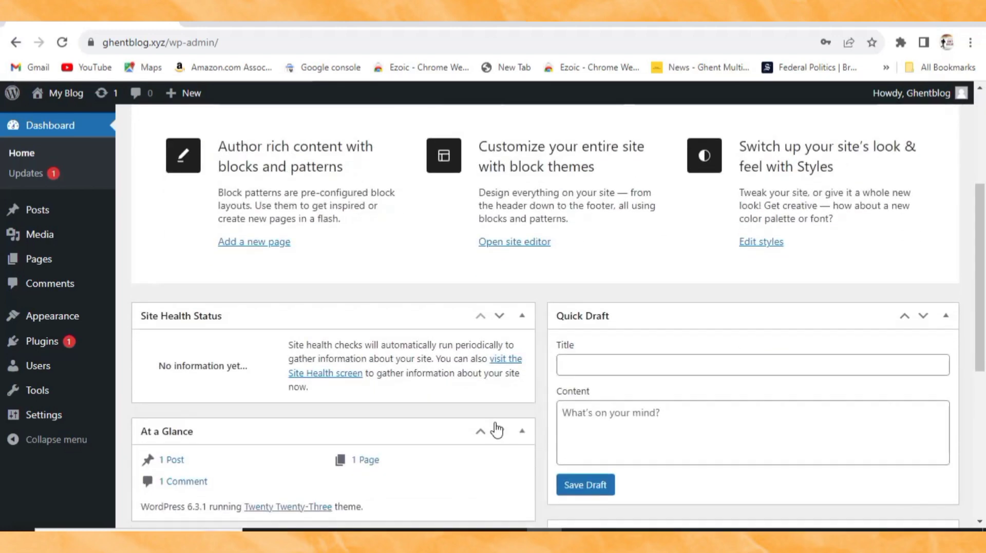
scroll(493, 429, "up", 5)
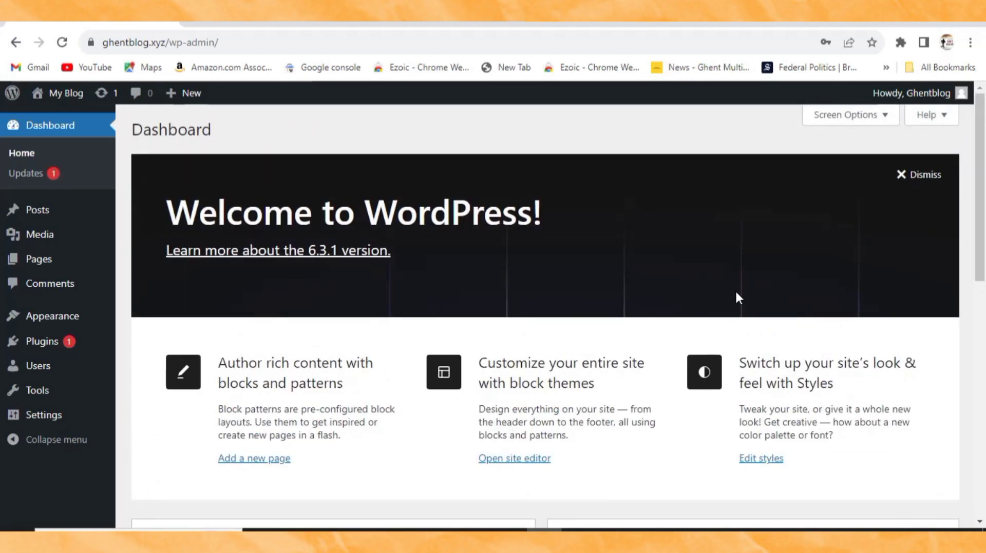
left_click(866, 118)
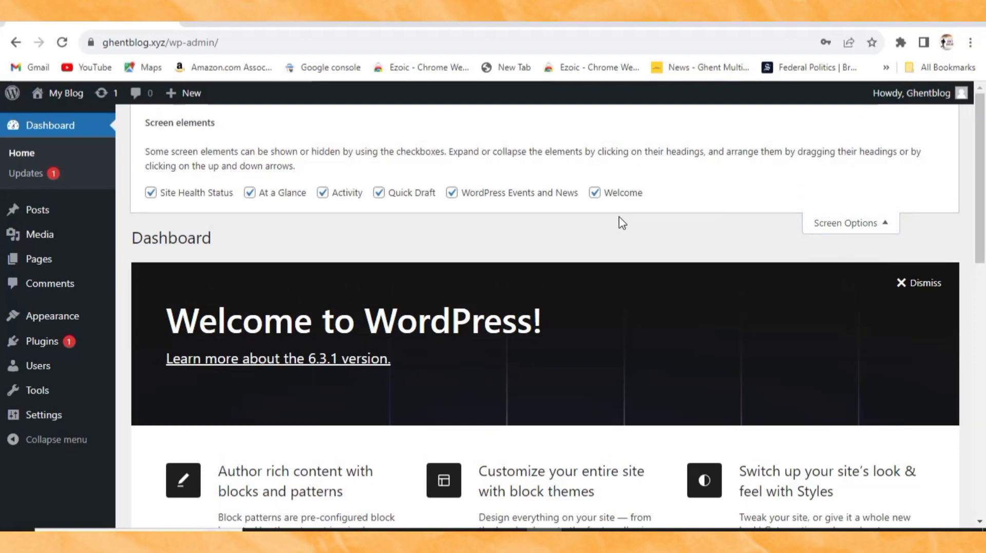
left_click(594, 193)
left_click(451, 193)
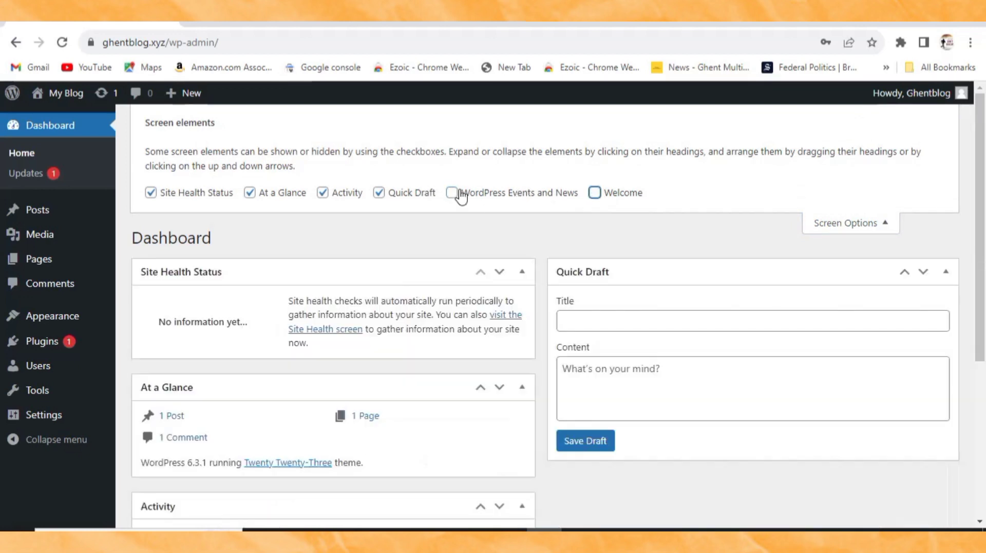
left_click(379, 193)
left_click(323, 193)
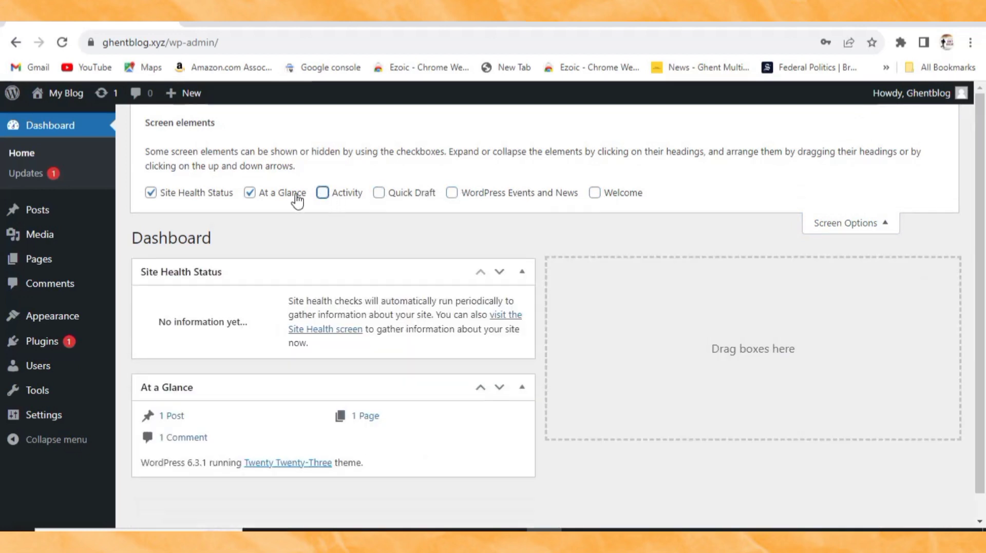
left_click(264, 199)
left_click(152, 195)
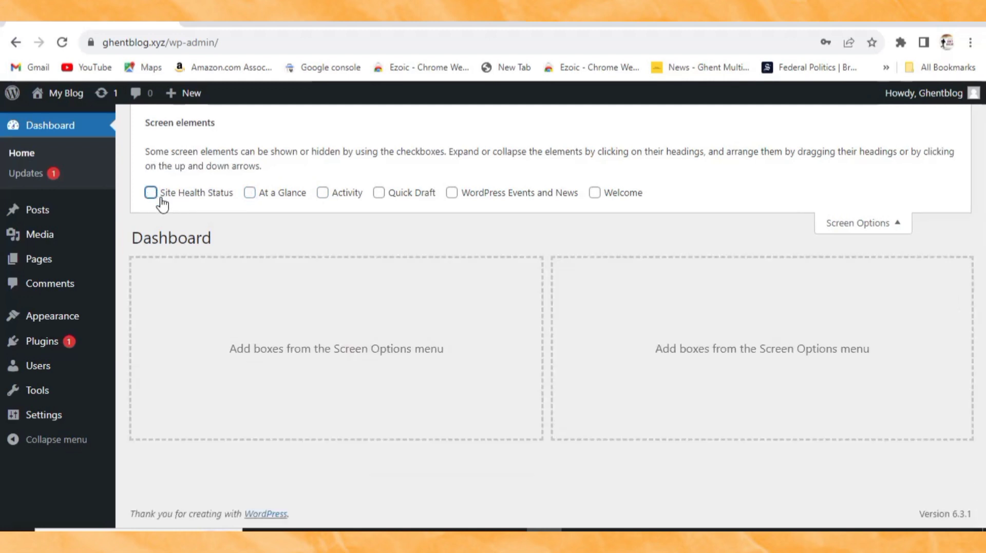
left_click(862, 224)
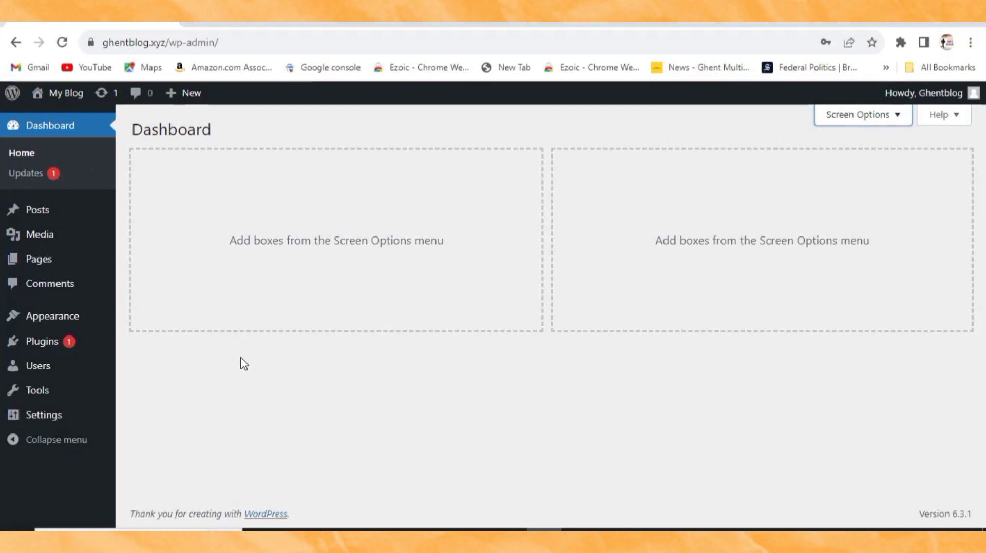
mouse_move(176, 93)
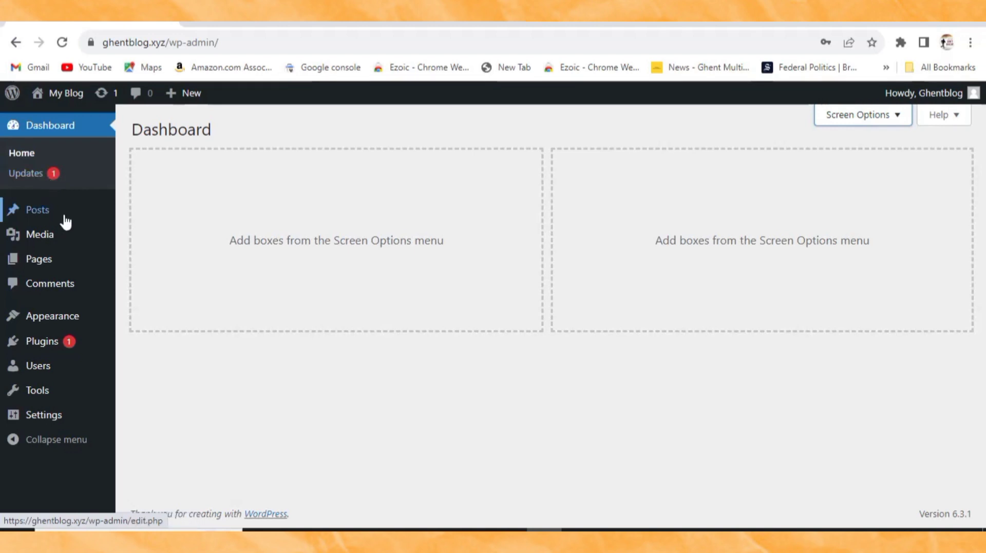
mouse_move(48, 218)
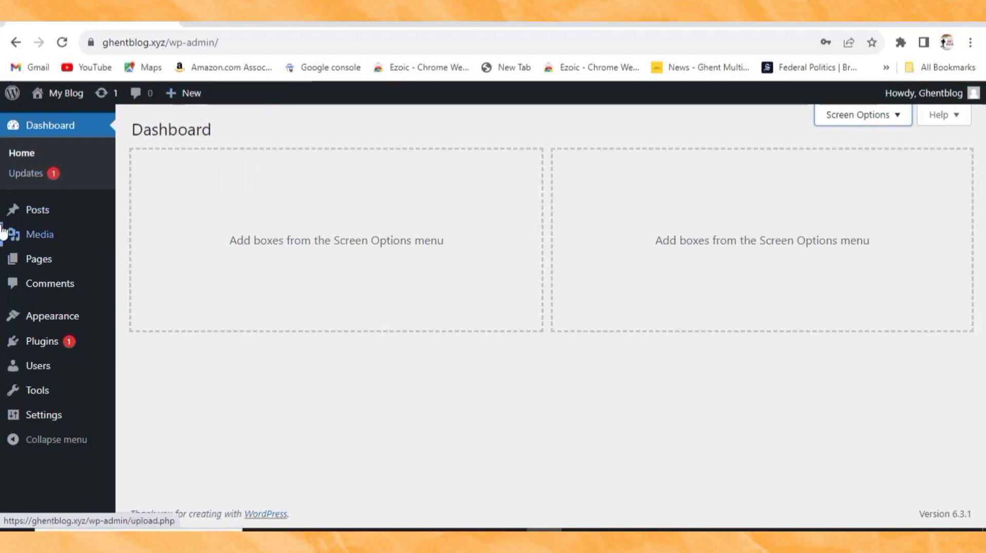
mouse_move(27, 240)
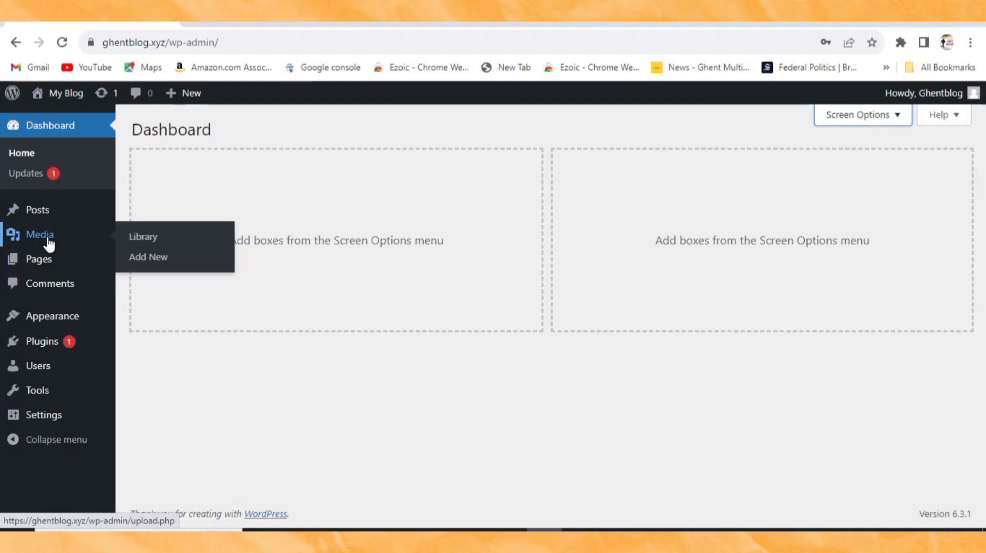
Step: Collapse and re-expand the admin sidebar, then bring the WordPad setup checklist forward
mouse_move(23, 265)
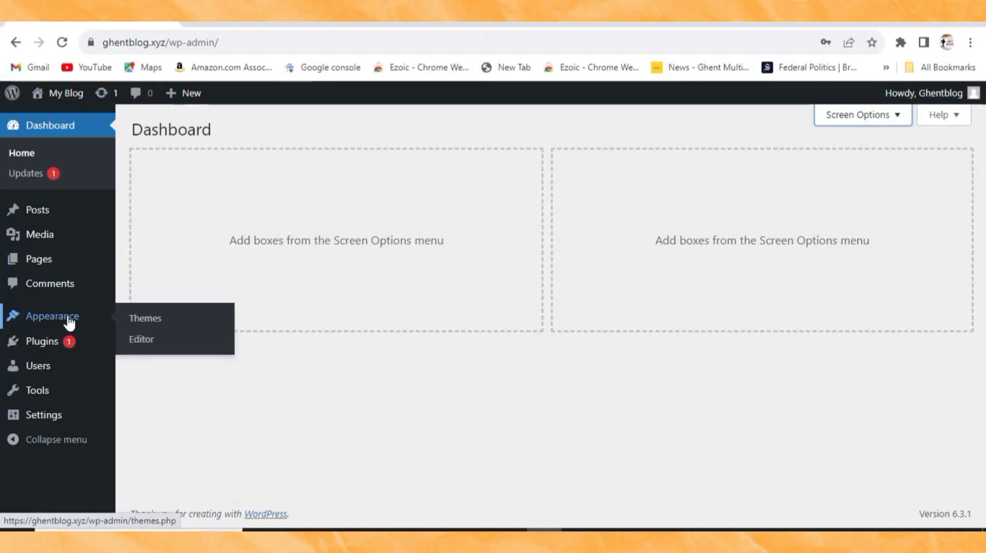
mouse_move(63, 345)
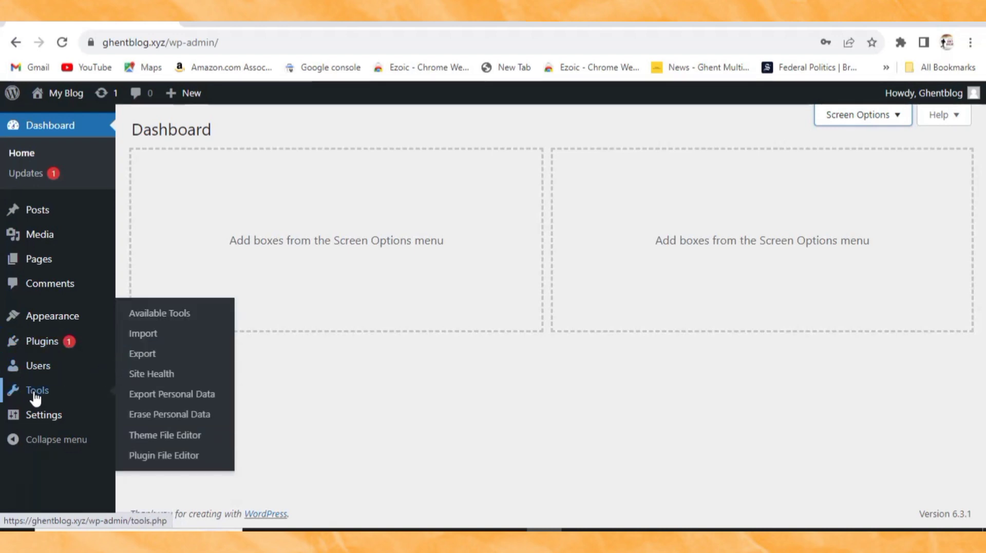
mouse_move(53, 418)
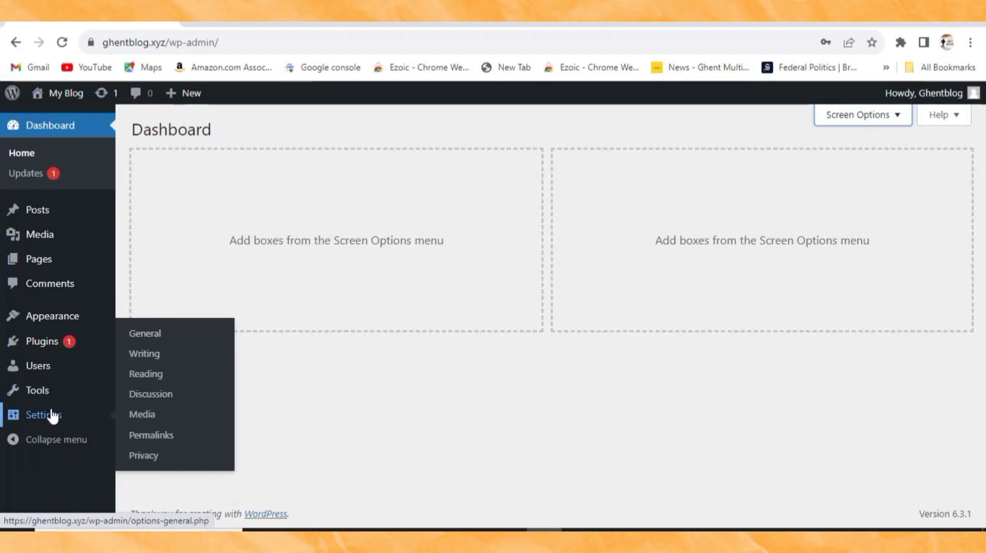
left_click(29, 441)
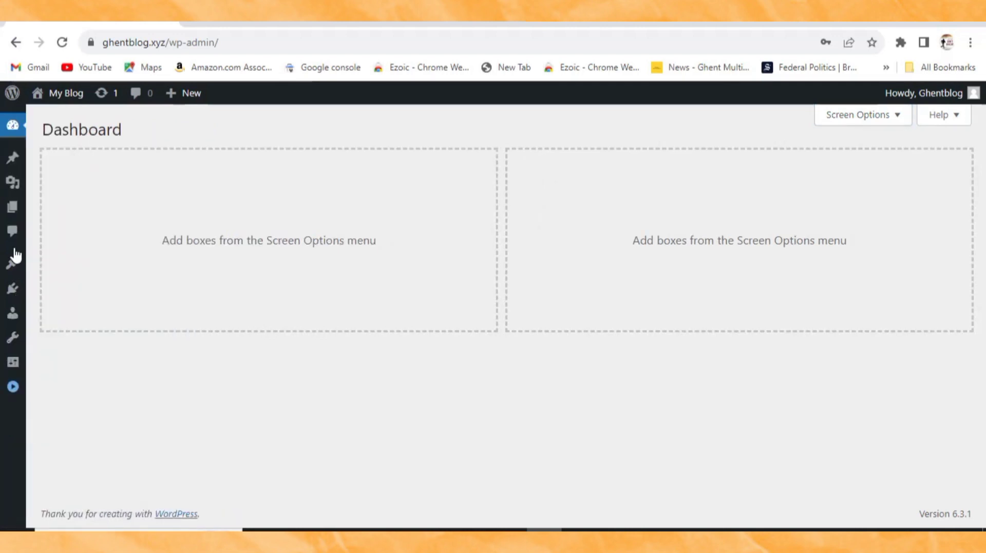
left_click(13, 388)
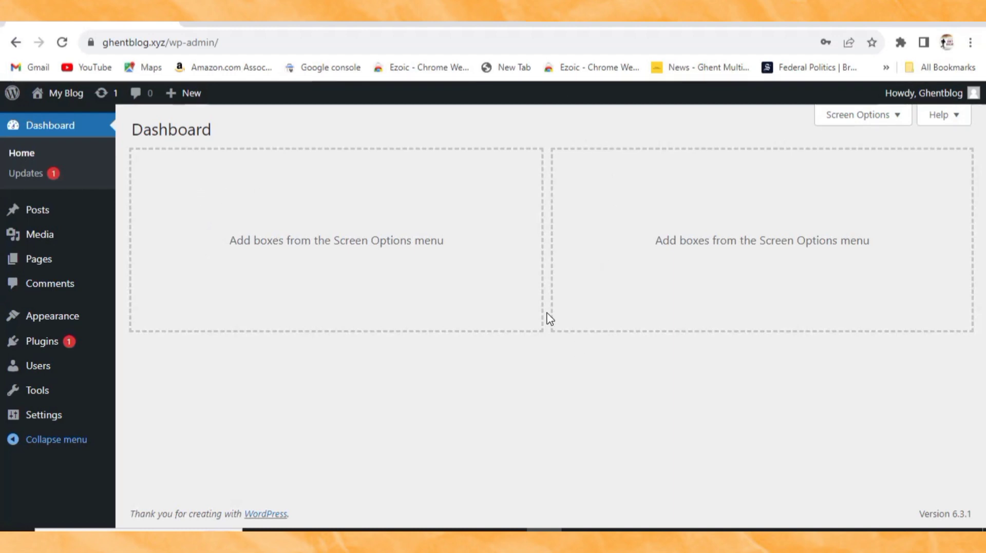
left_click(509, 530)
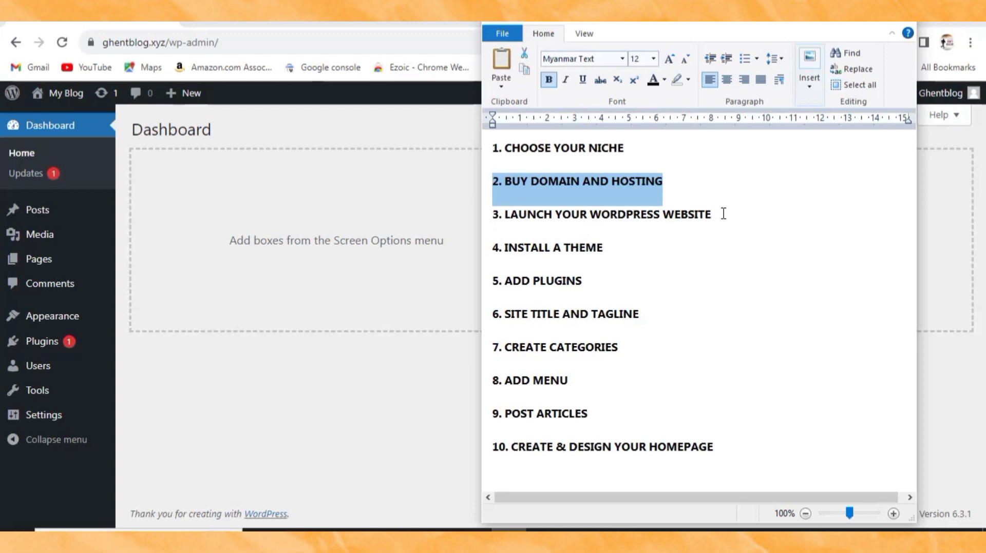
Step: Highlight step 3 (launch website) and step 4, INSTALL A THEME, then return to Chrome
left_click_drag(714, 215, 492, 215)
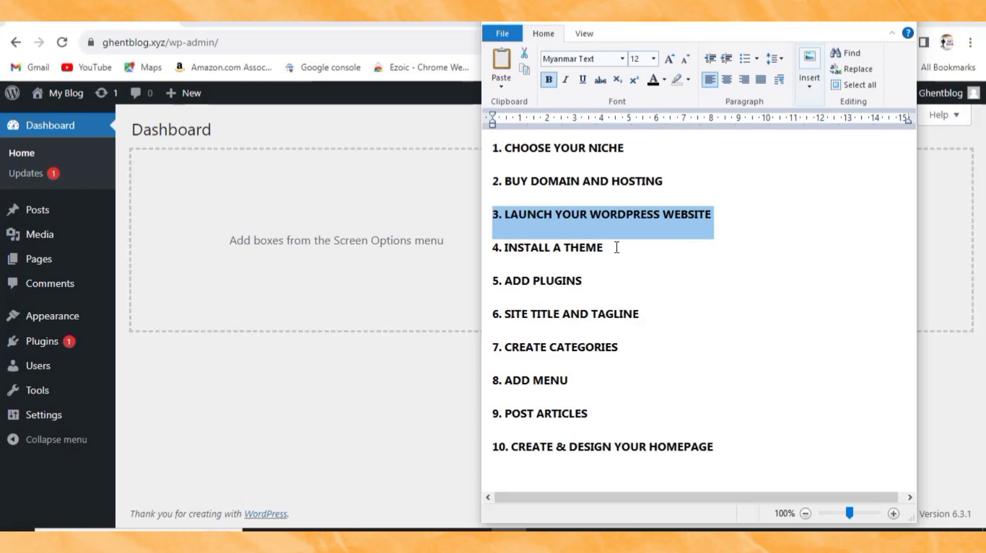
left_click_drag(616, 247, 494, 244)
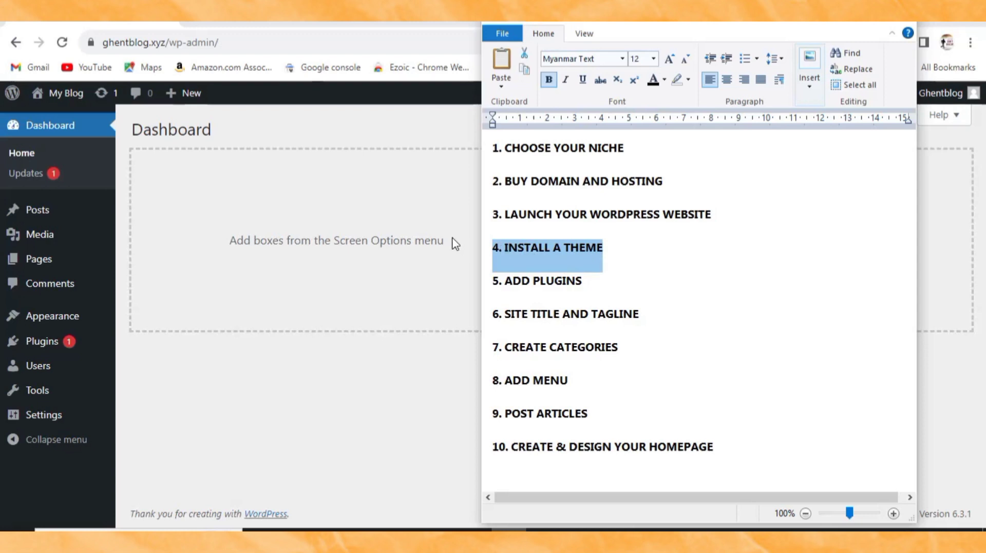
left_click(217, 211)
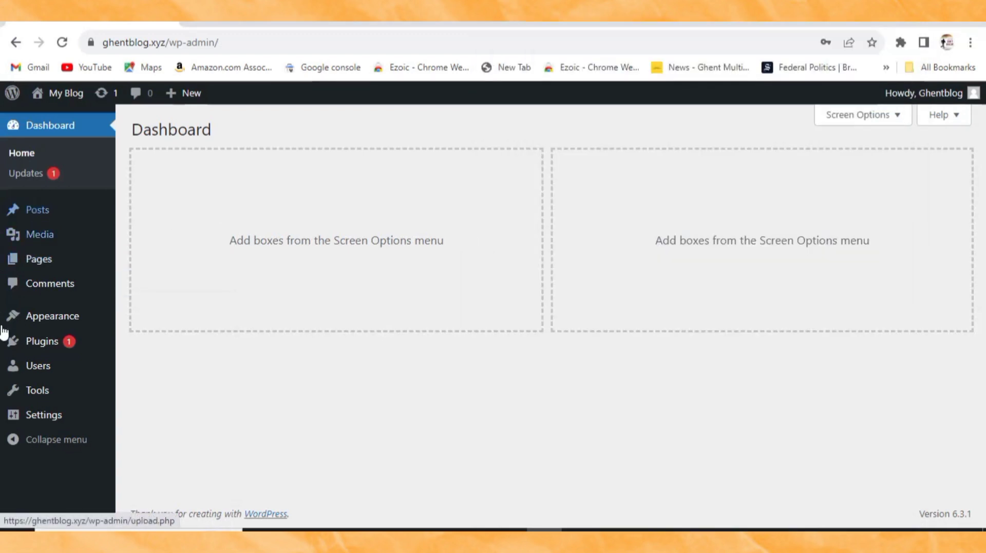
Step: Open Appearance > Themes and view the live blog homepage in a new tab
mouse_move(35, 317)
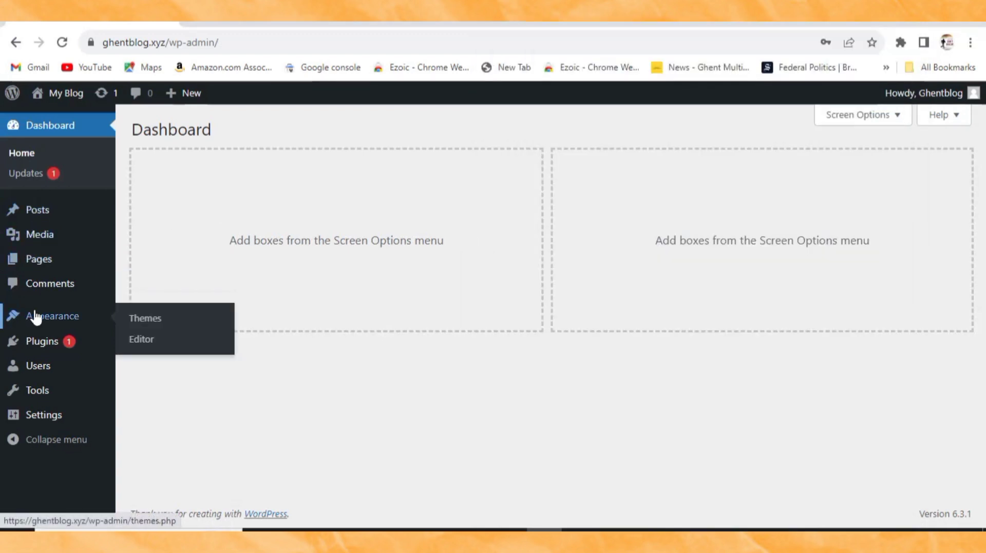
left_click(145, 321)
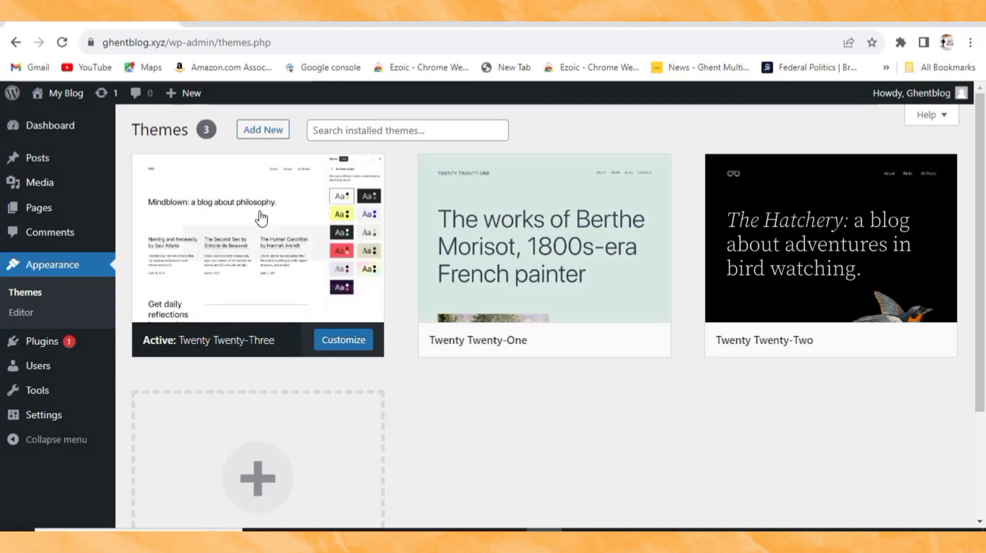
right_click(69, 115)
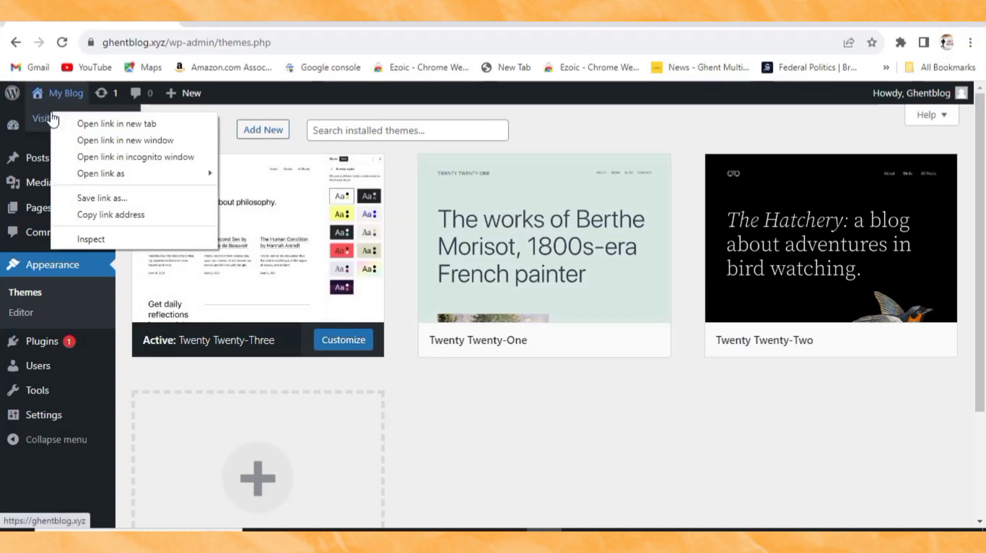
left_click(79, 122)
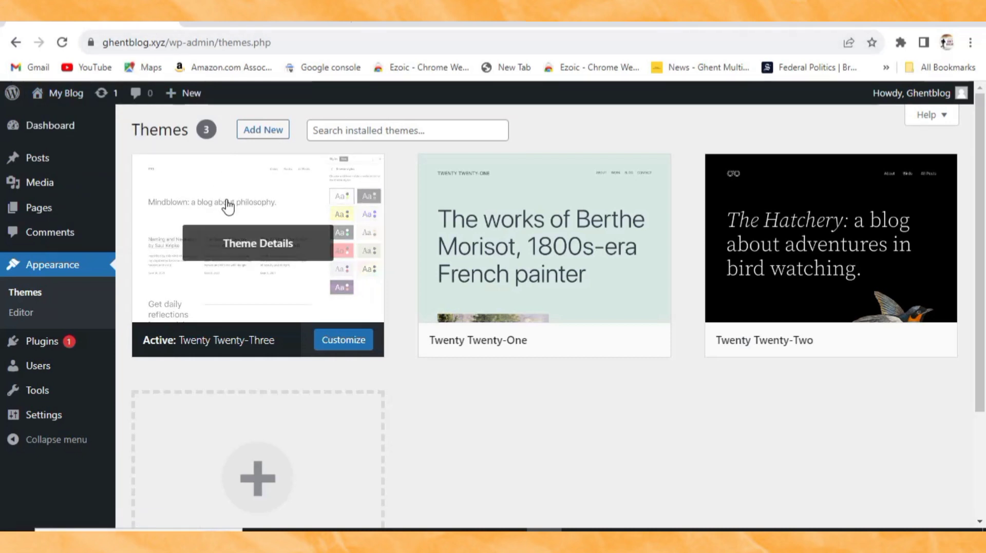
left_click(272, 23)
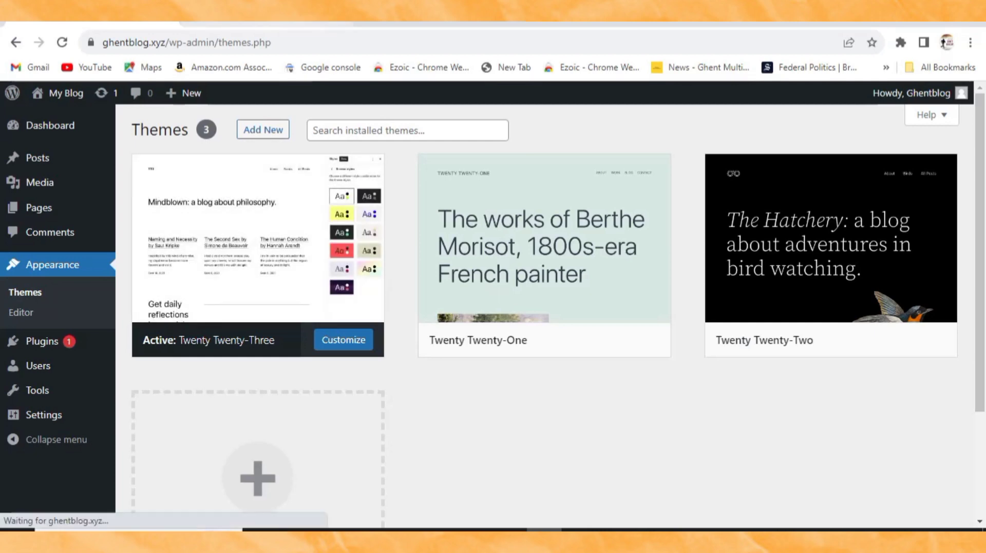
scroll(235, 264, "down", 4)
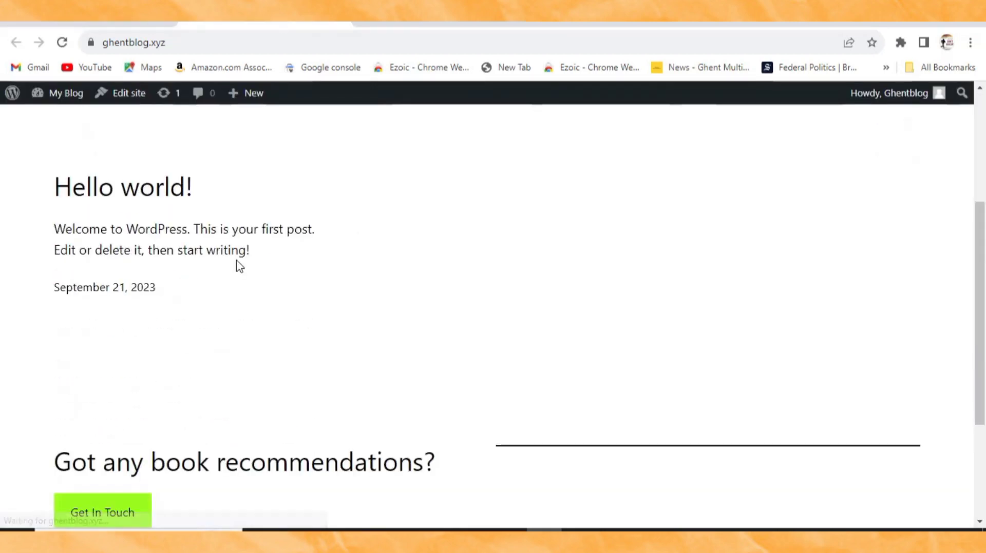
scroll(259, 388, "up", 4)
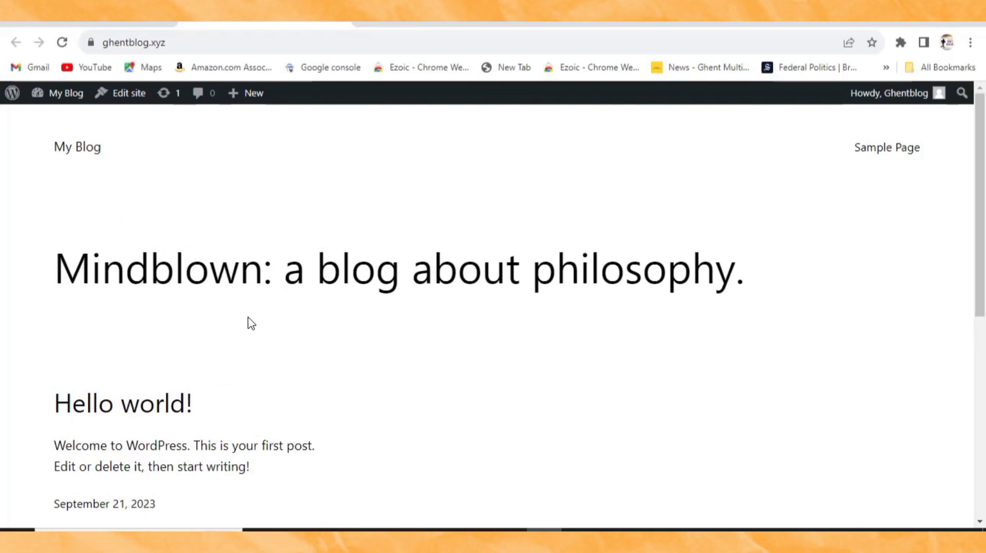
scroll(252, 411, "down", 4)
scroll(214, 413, "up", 4)
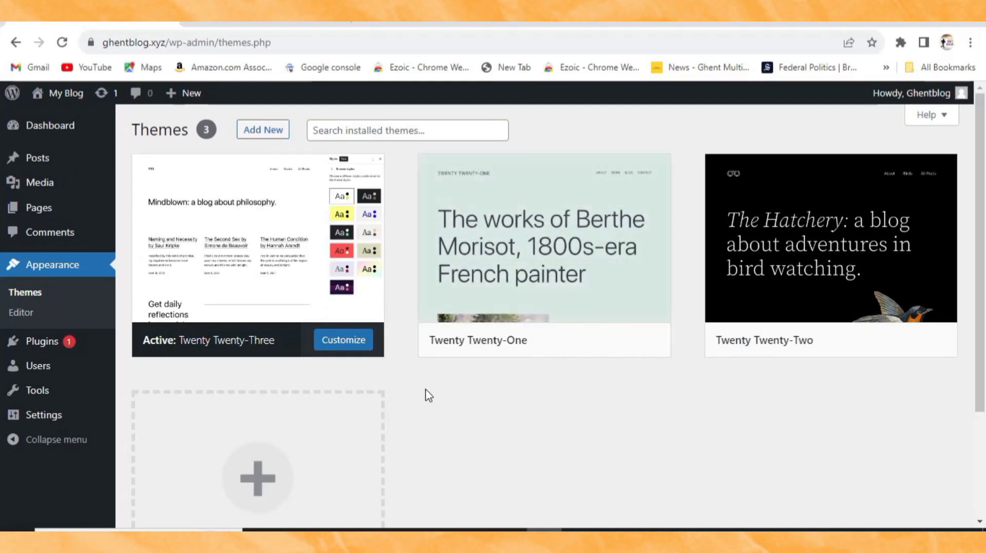
Step: Search for the Astra theme, install it and activate it
left_click(264, 131)
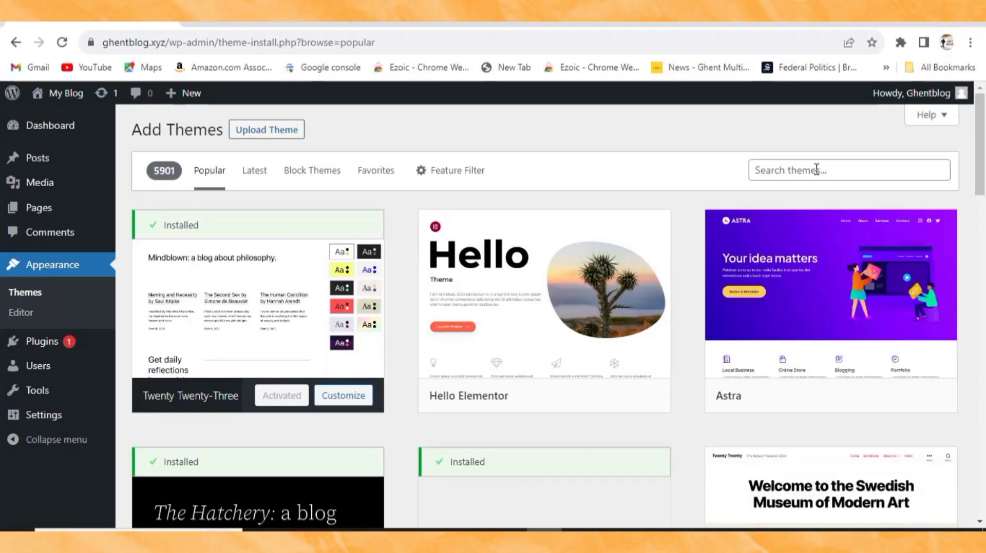
mouse_move(707, 392)
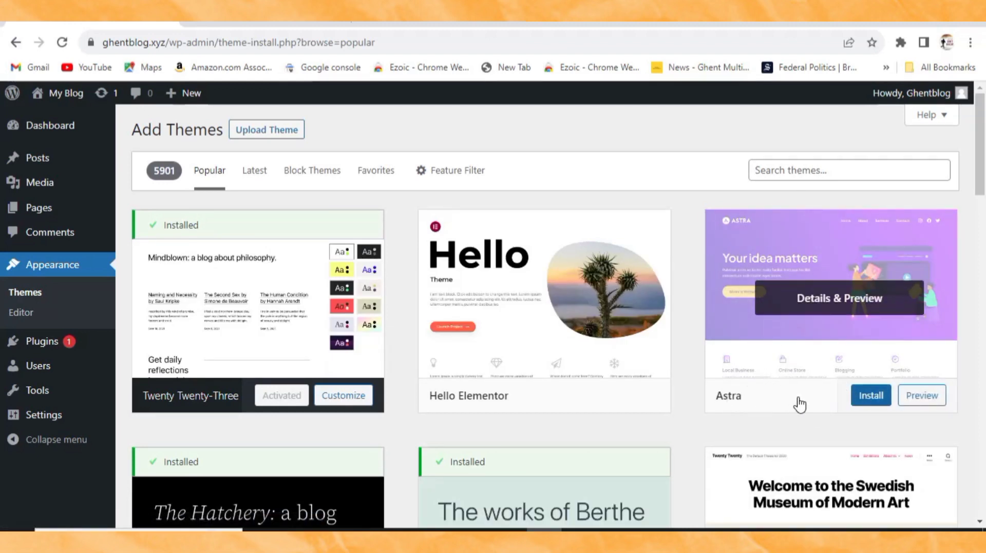
left_click(851, 167)
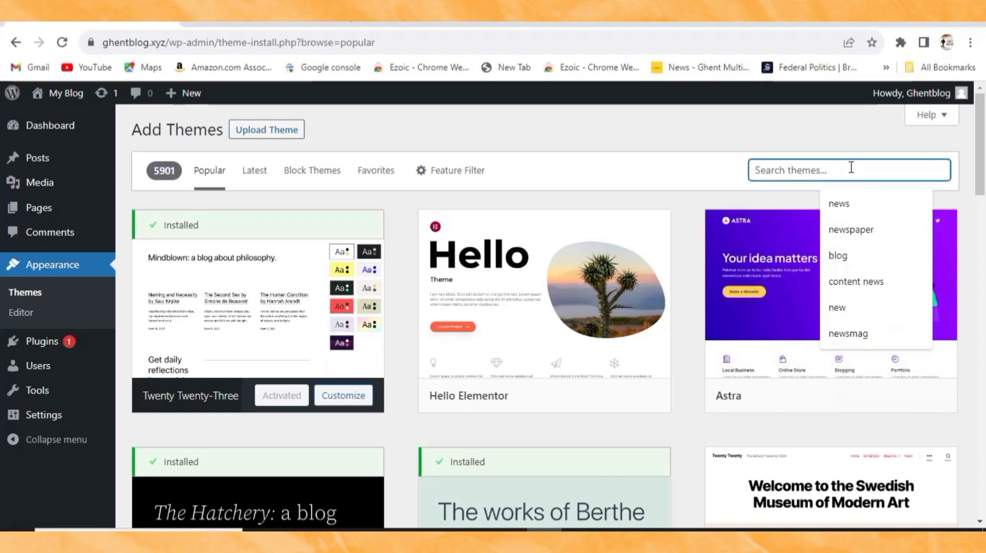
left_click(721, 178)
mouse_move(795, 315)
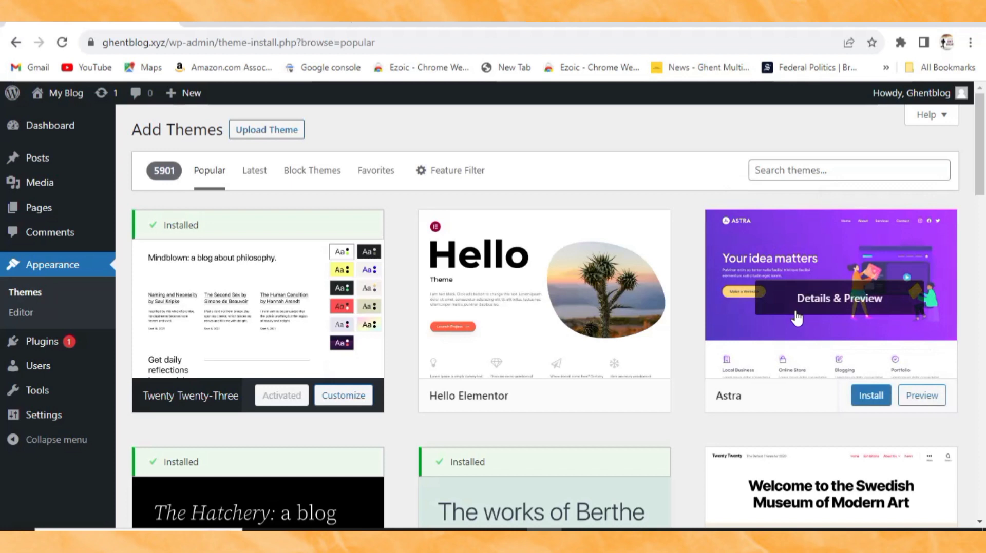
left_click(870, 401)
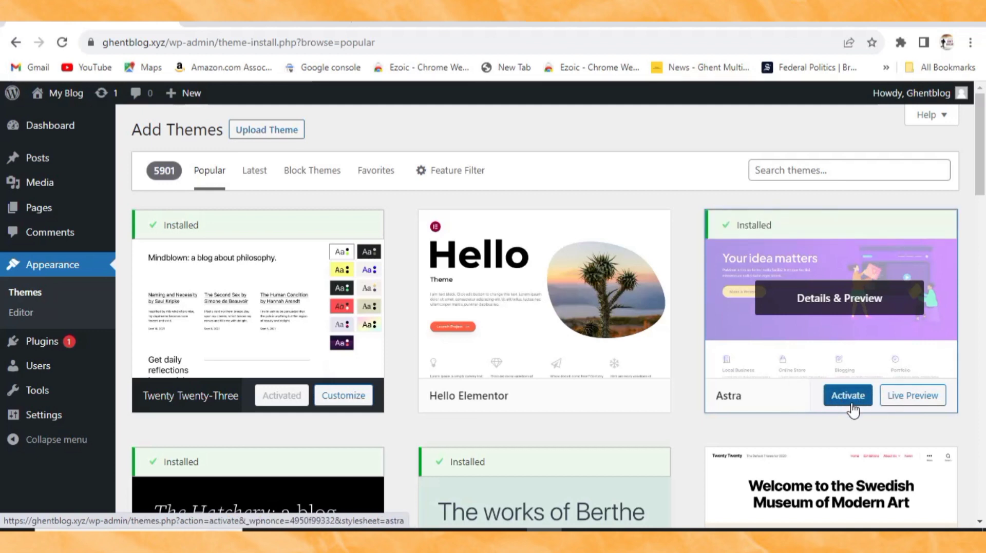
left_click(849, 397)
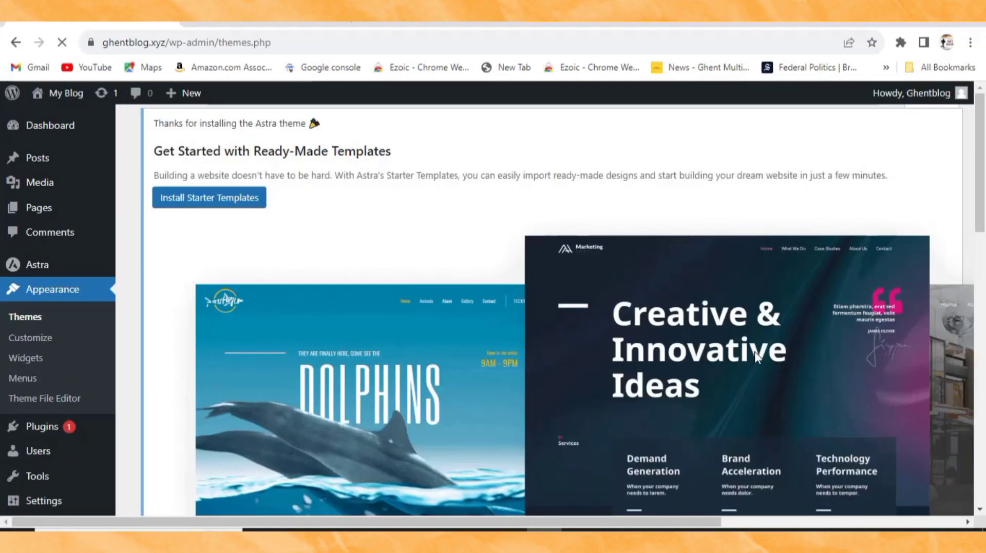
Step: Dismiss the Astra getting-started notice and reload the live homepage to see the new theme
scroll(508, 376, "down", 4)
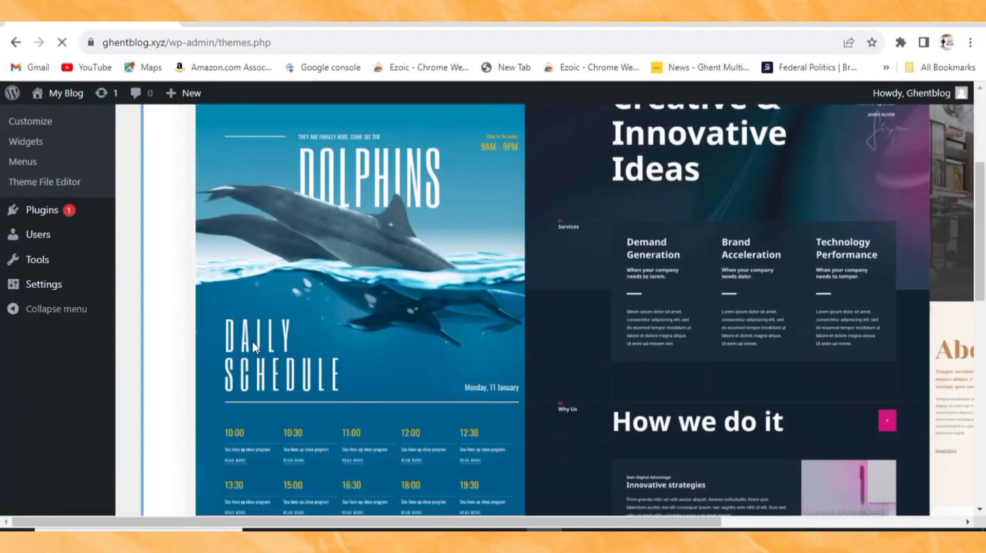
scroll(279, 361, "up", 4)
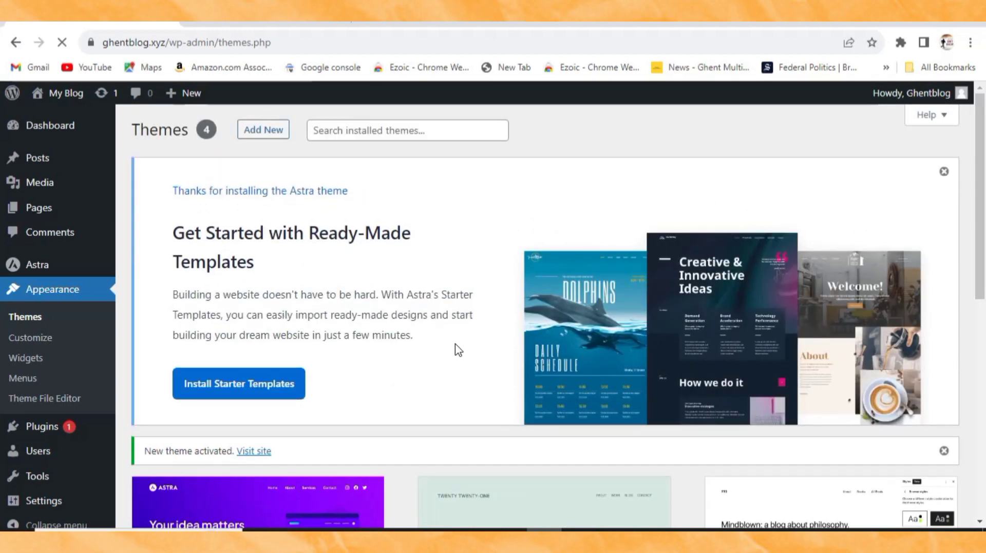
scroll(459, 351, "down", 5)
scroll(436, 334, "up", 5)
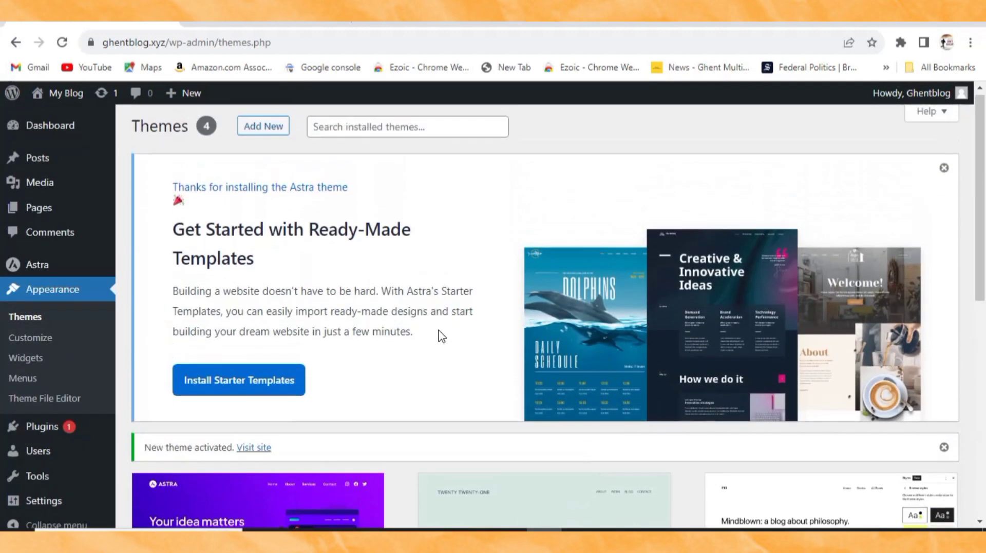
left_click(947, 172)
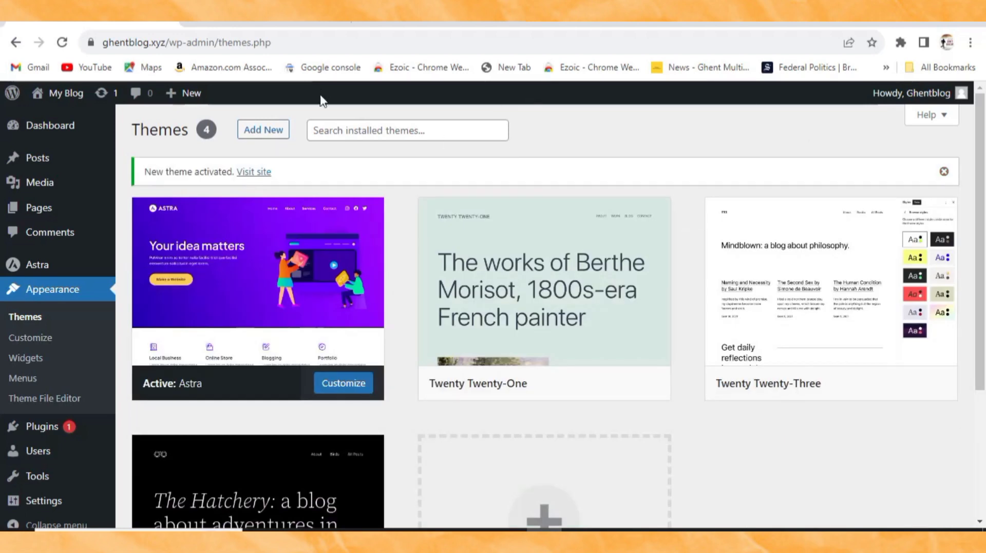
left_click(270, 25)
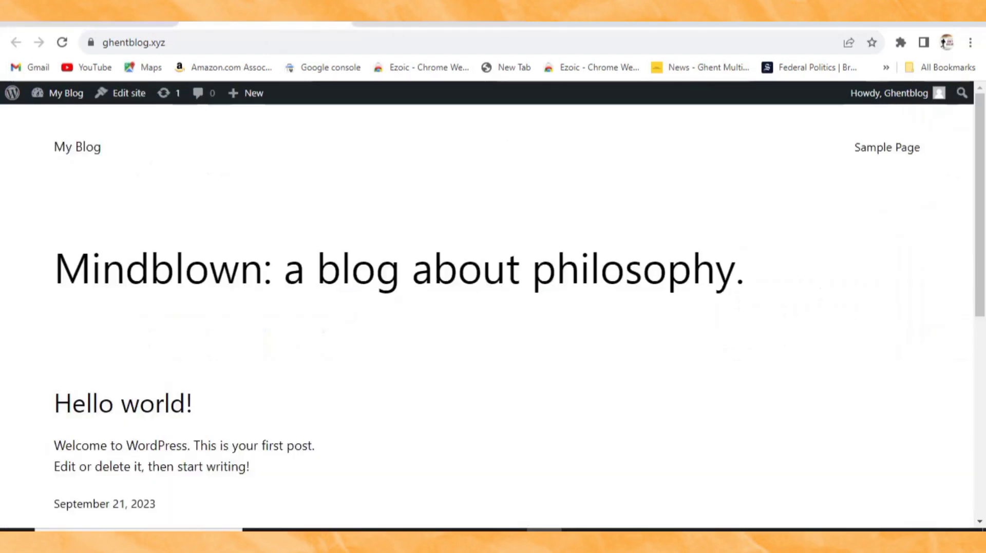
left_click(62, 43)
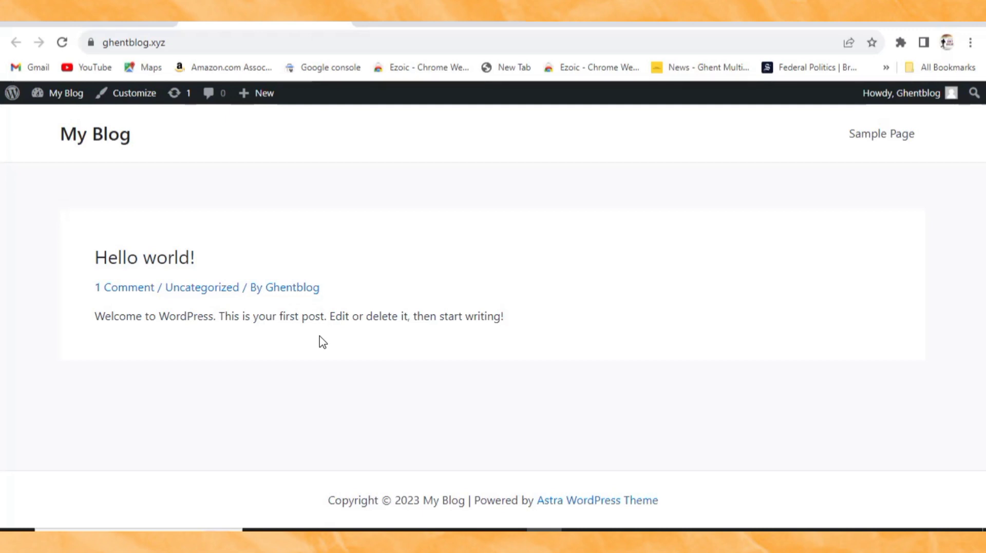
Step: Highlight step 5, ADD PLUGINS, in WordPad and go back to the Themes page
left_click(507, 530)
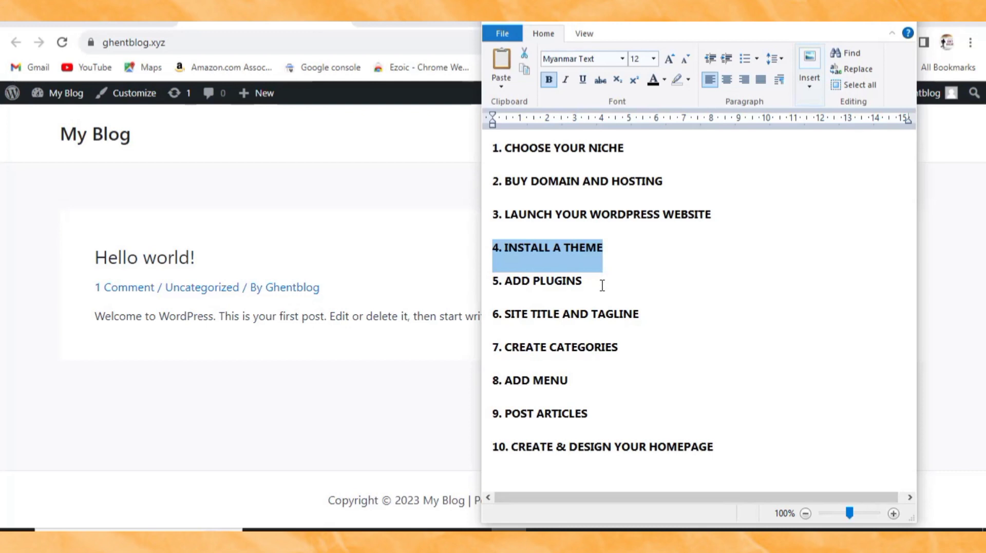
left_click_drag(602, 281, 467, 280)
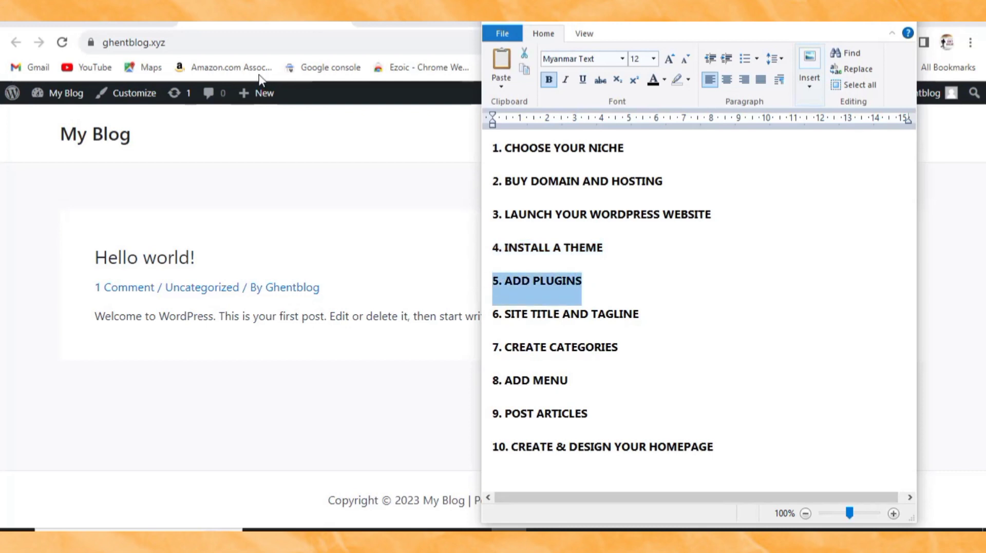
left_click(16, 42)
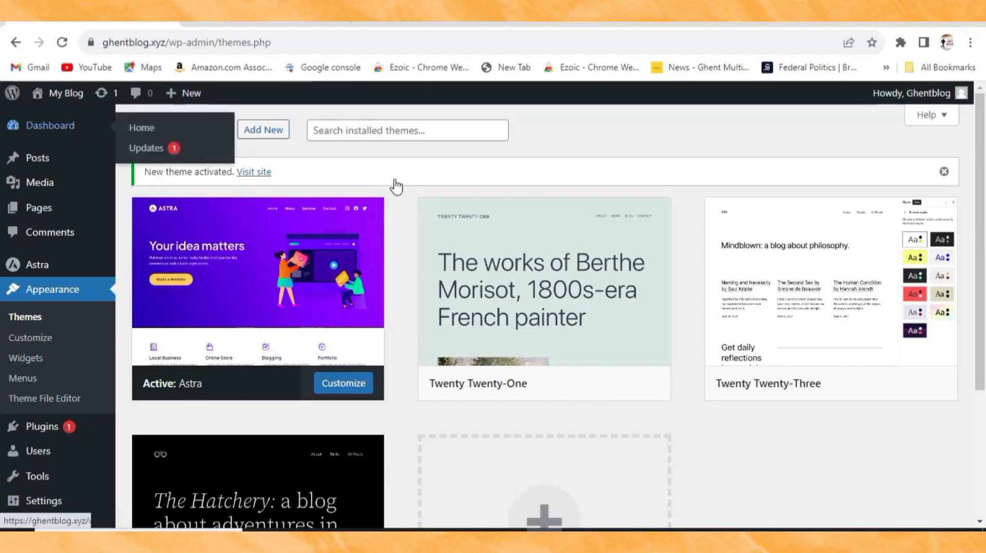
Step: Bulk-deactivate all plugins on the Installed Plugins page
mouse_move(311, 205)
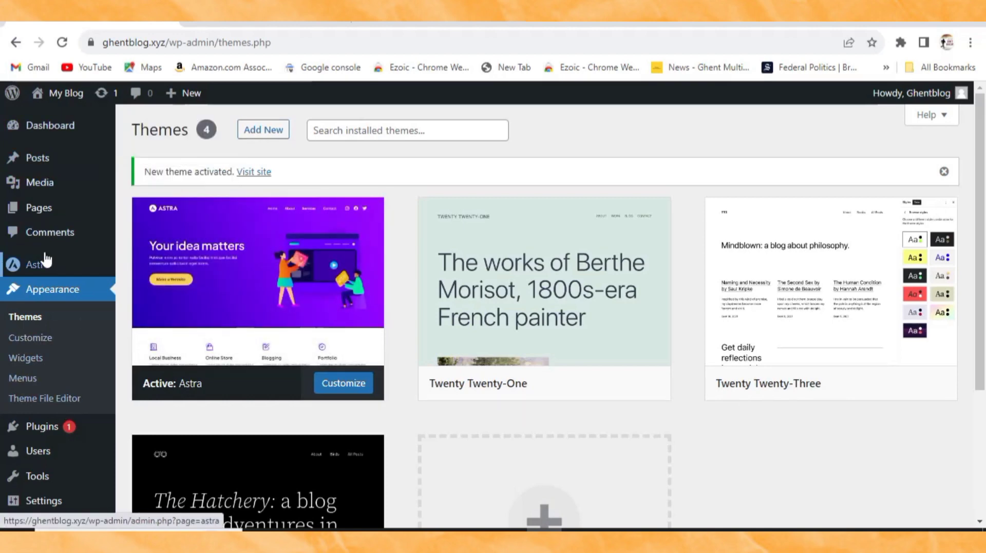
scroll(41, 318, "down", 3)
mouse_move(73, 416)
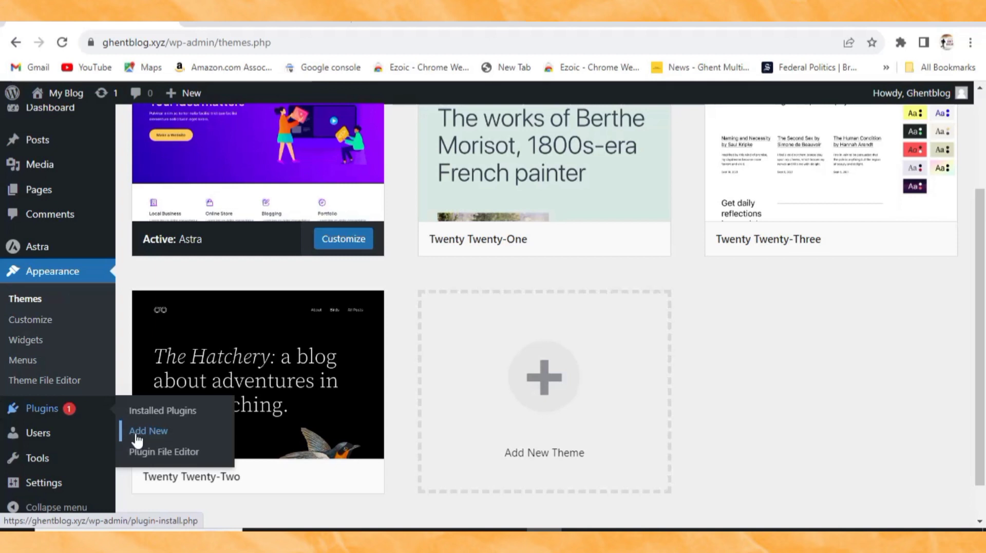
left_click(153, 413)
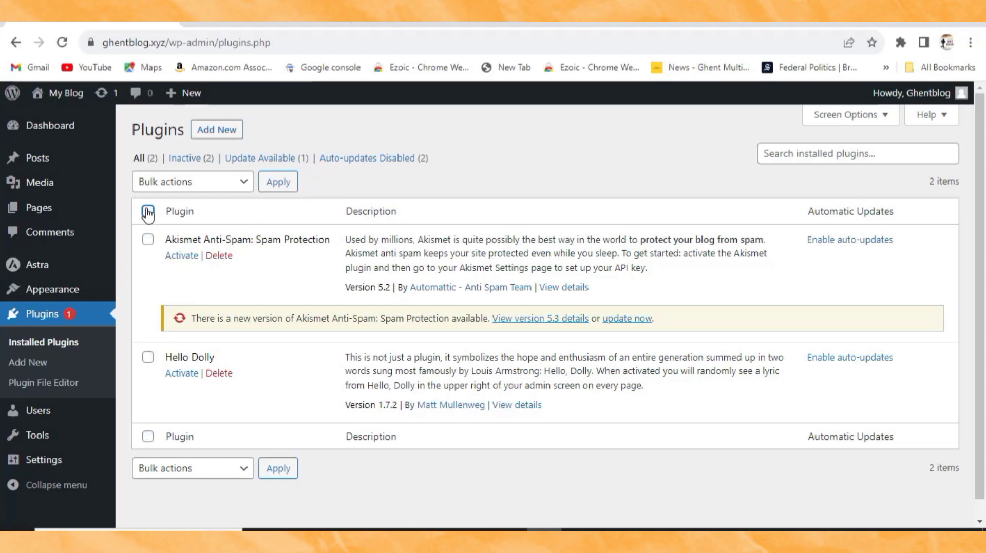
left_click(204, 187)
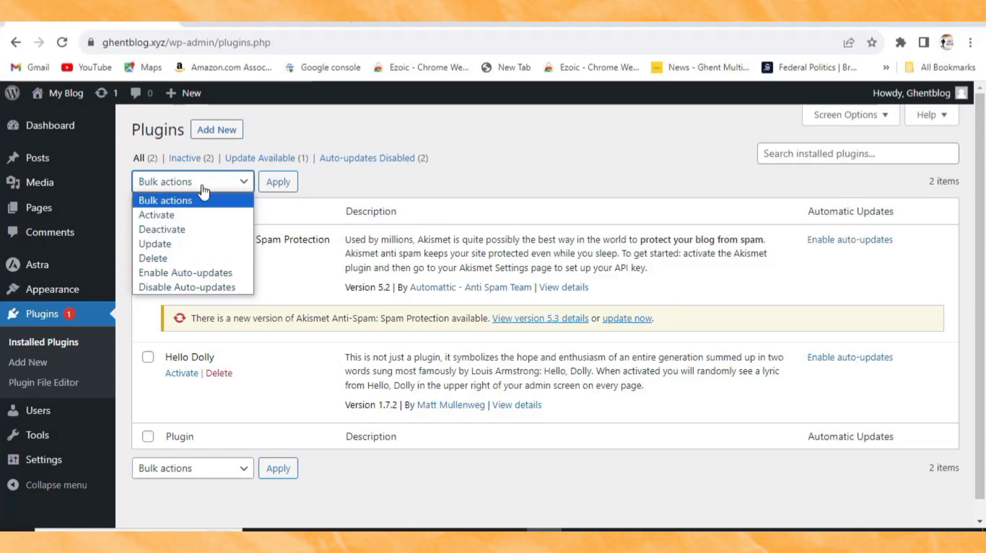
left_click(188, 230)
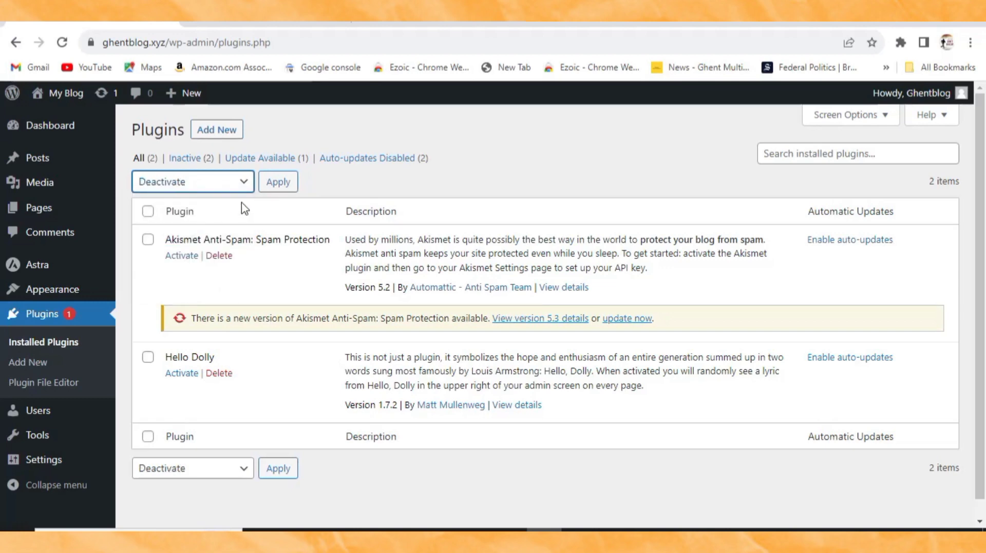
left_click(278, 183)
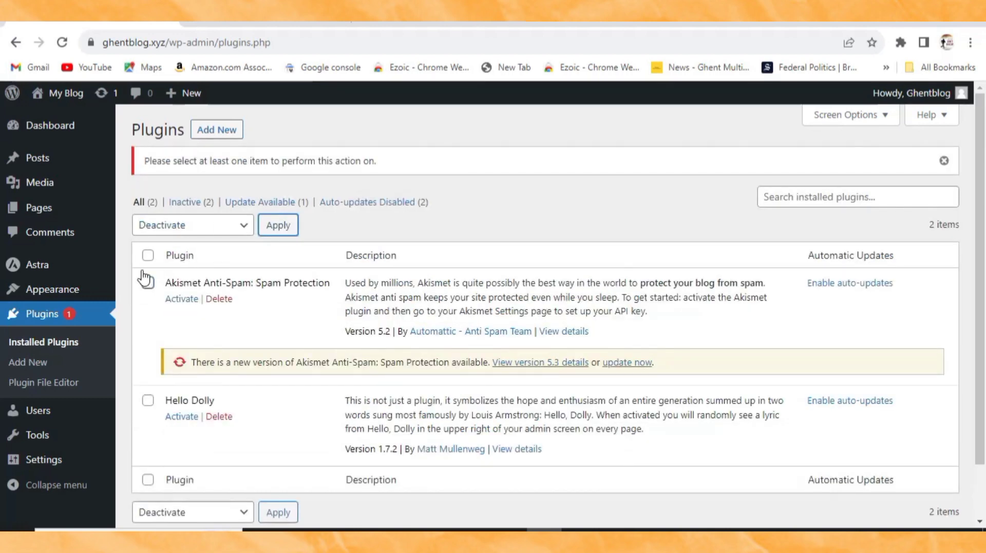
Step: Select all plugins and bulk-delete Akismet Anti-Spam and Hello Dolly, confirming with OK
left_click(148, 257)
left_click(179, 225)
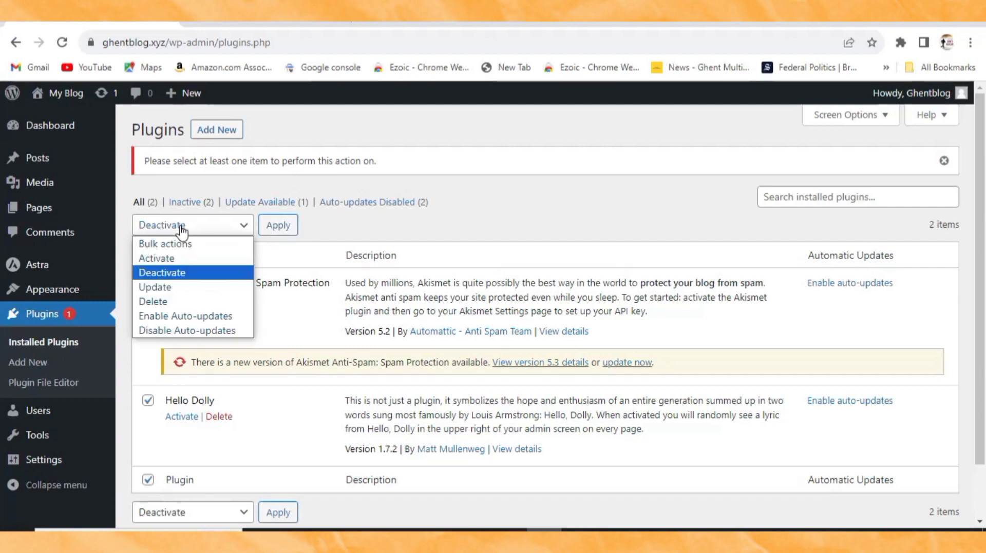
left_click(173, 303)
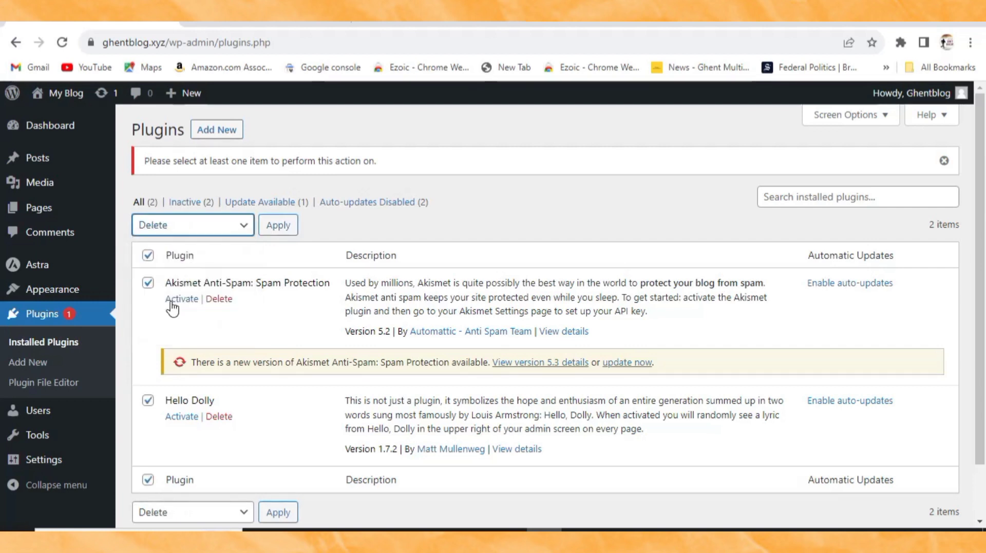
left_click(279, 225)
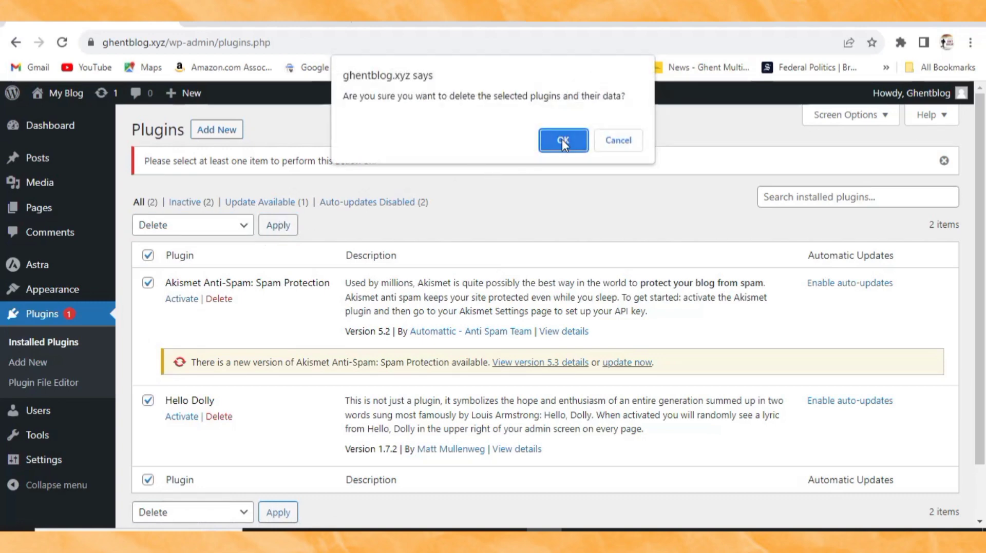
left_click(563, 140)
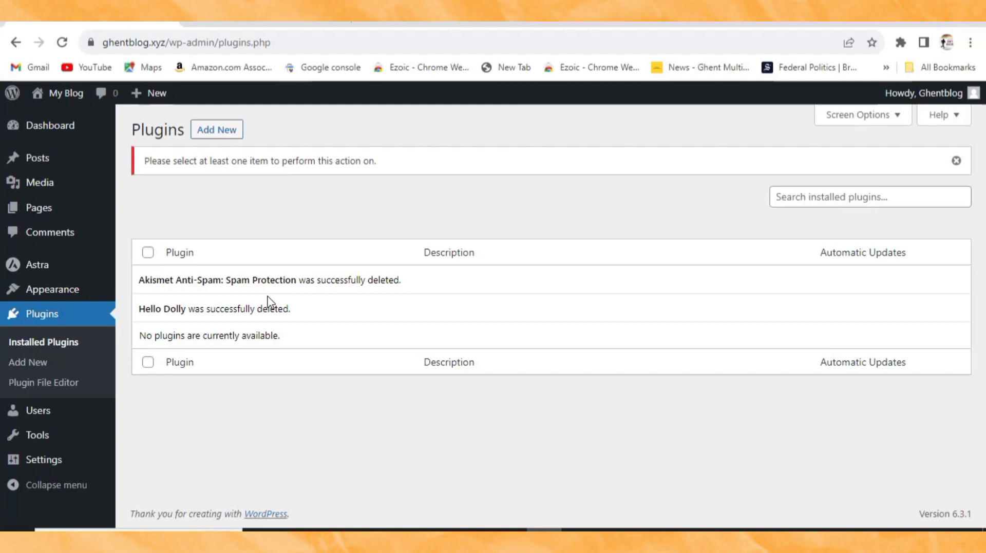
left_click(224, 131)
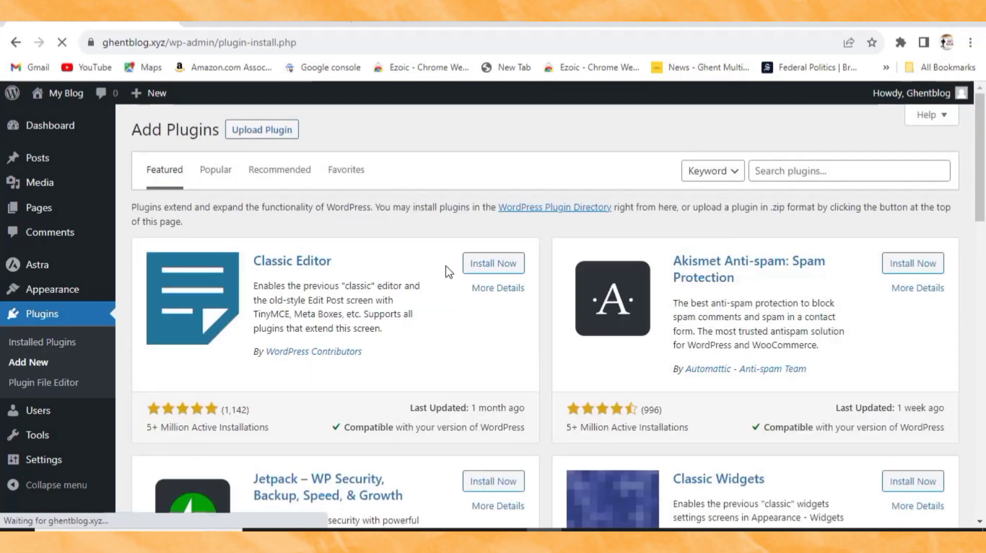
Step: Search for 'elementor', then install and activate Elementor Website Builder
left_click(835, 170)
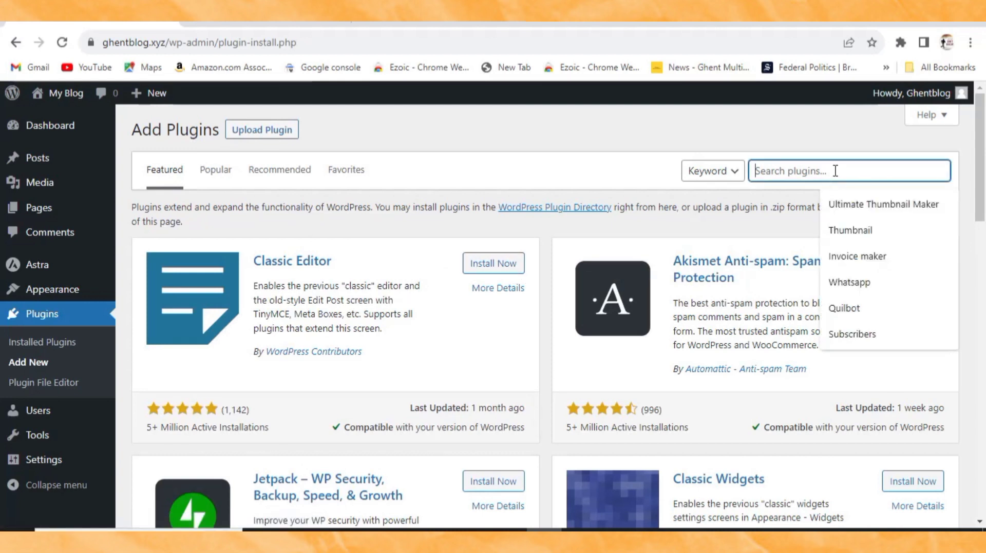
type("elemen")
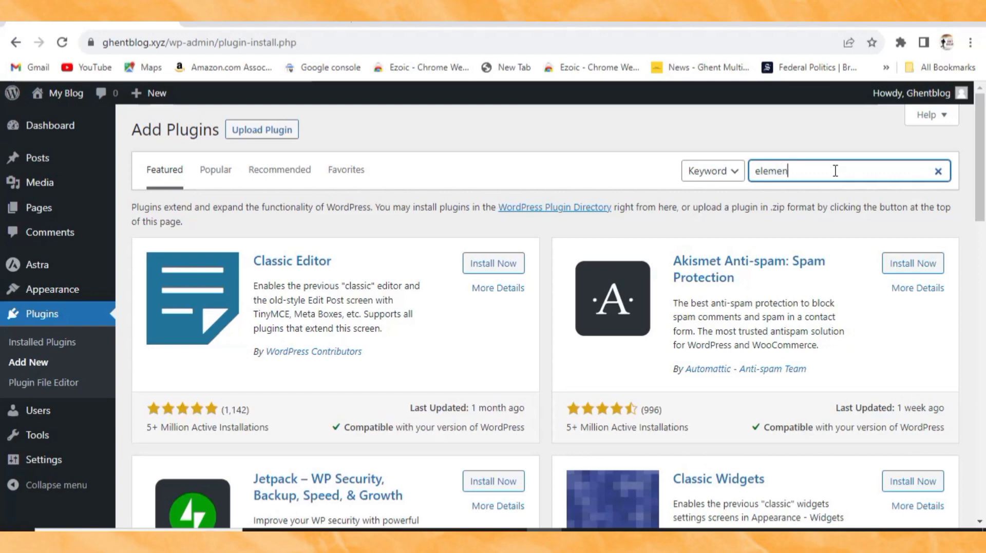
type("tor")
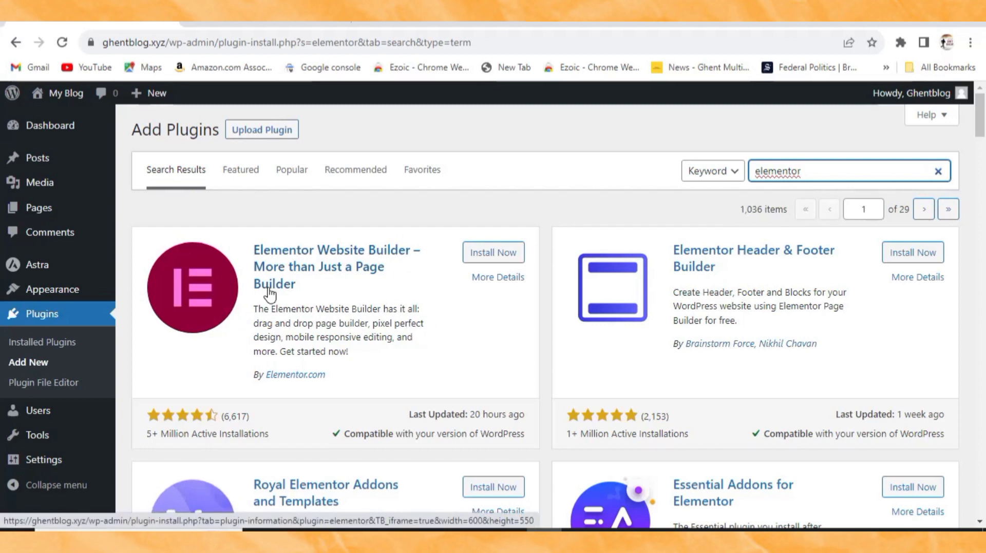
left_click(490, 252)
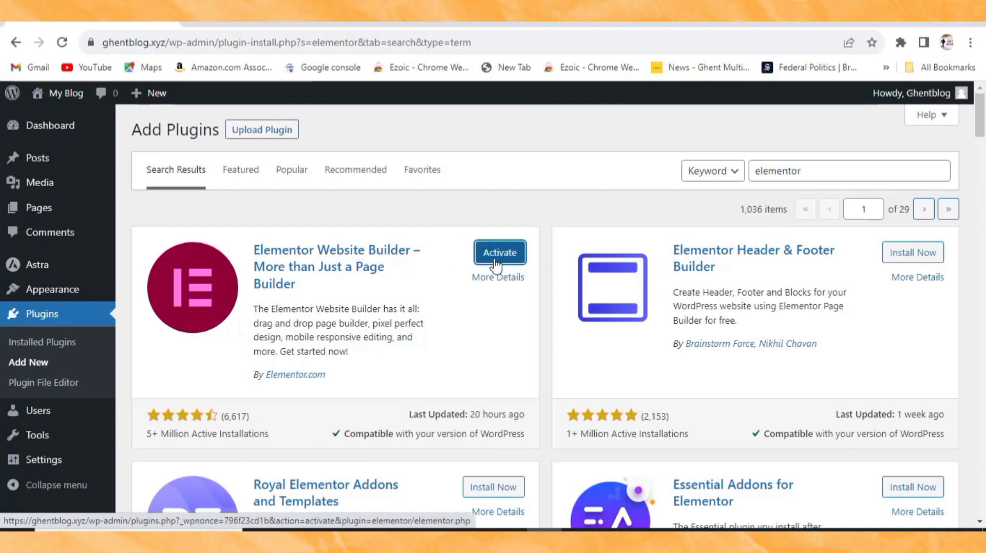
left_click(493, 257)
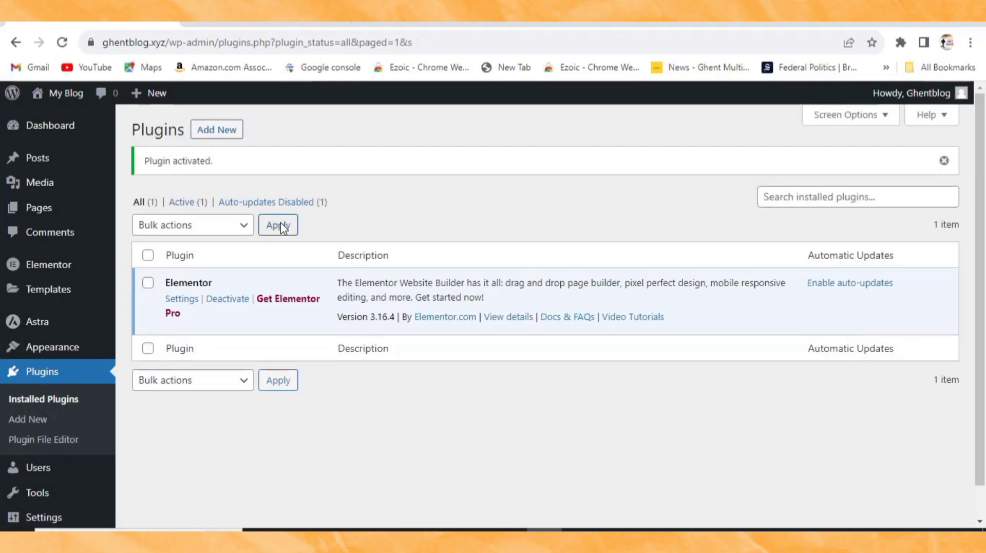
left_click(220, 132)
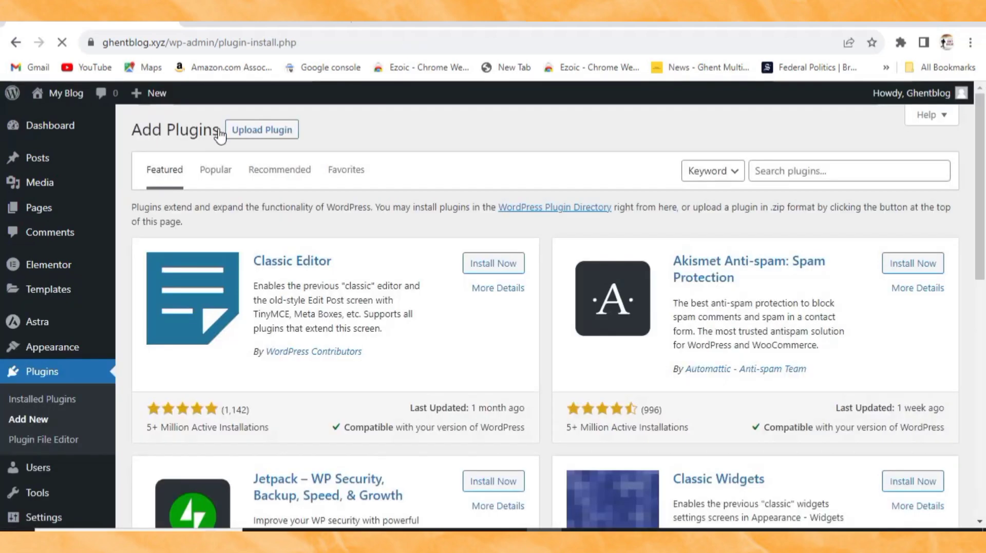
Step: Paste 'ElementsKit Elementor addons' into the plugin search, then install and activate it
left_click(791, 170)
right_click(791, 171)
left_click(826, 282)
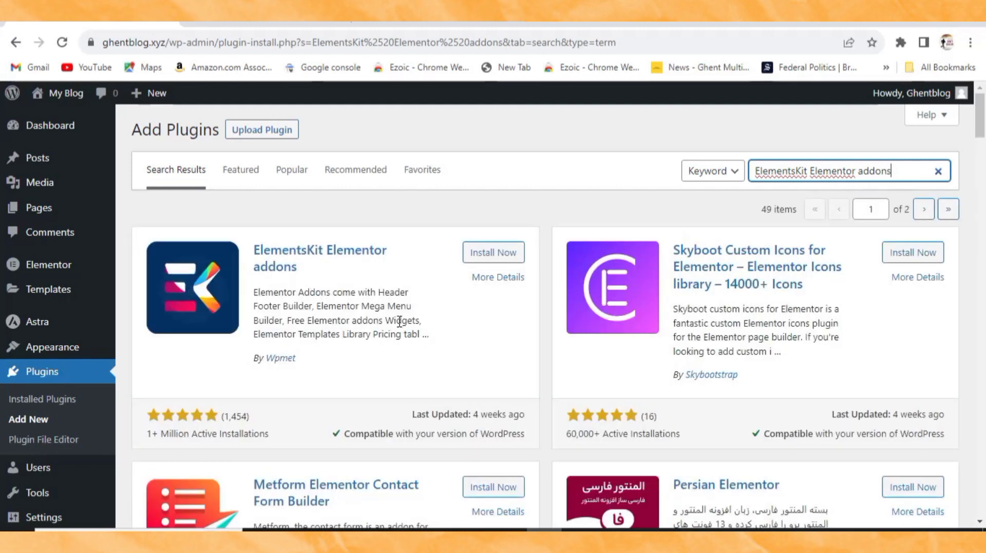
left_click(498, 259)
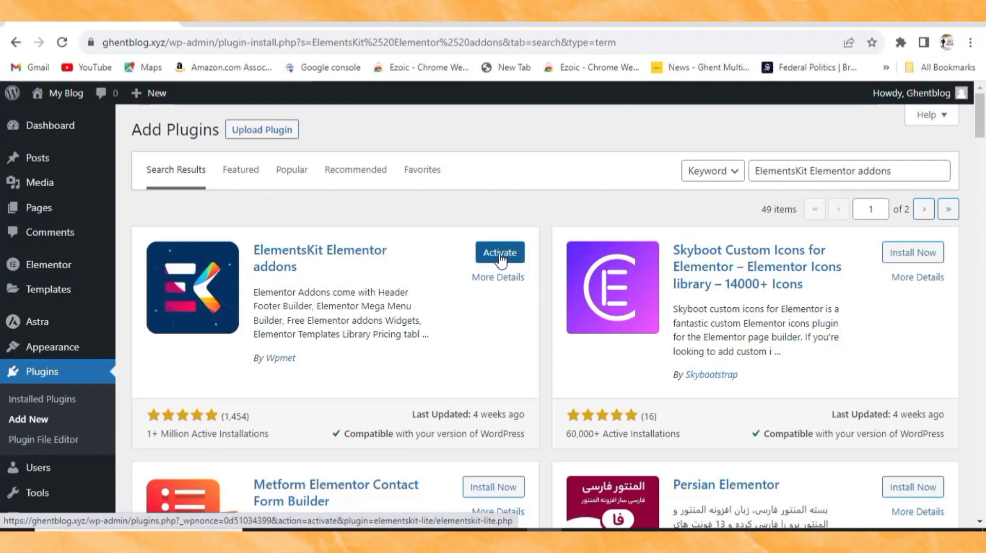
left_click(500, 254)
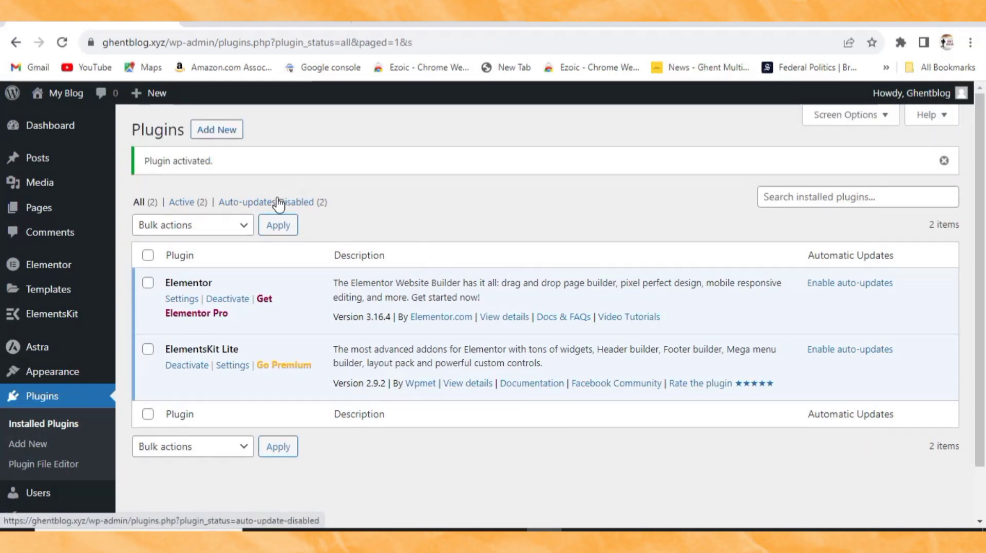
Step: Find the Classic Editor plugin on Add Plugins, install it and activate it
left_click(218, 132)
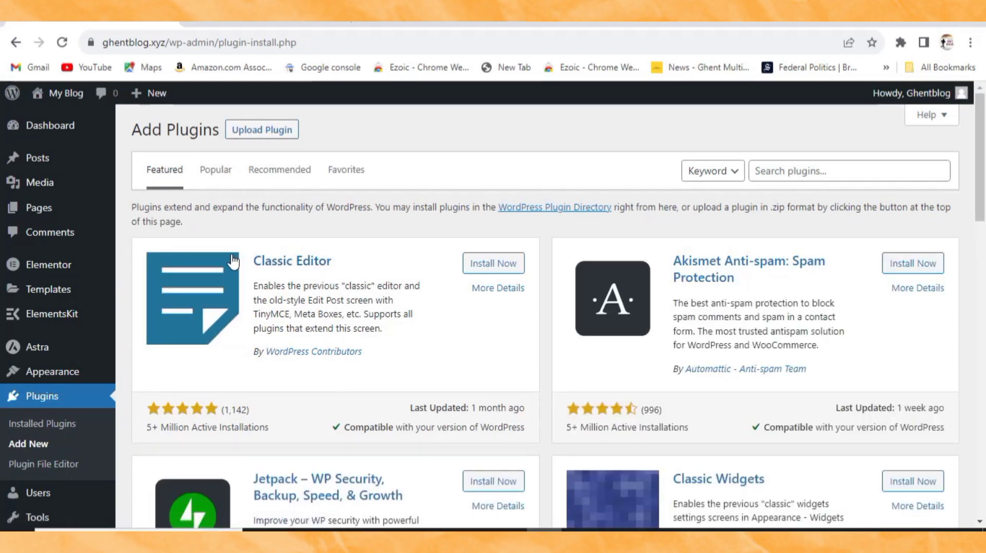
left_click(861, 171)
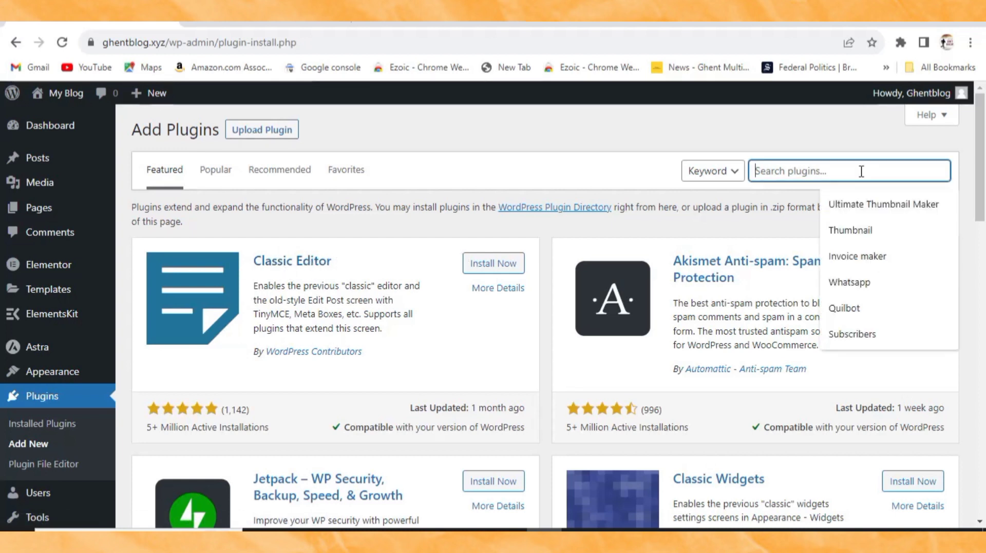
left_click(489, 264)
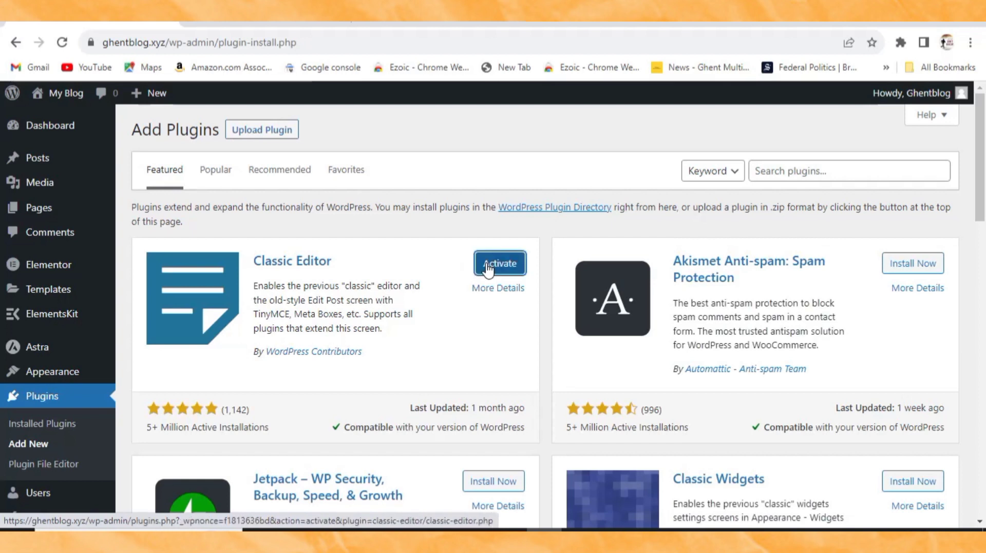
left_click(497, 267)
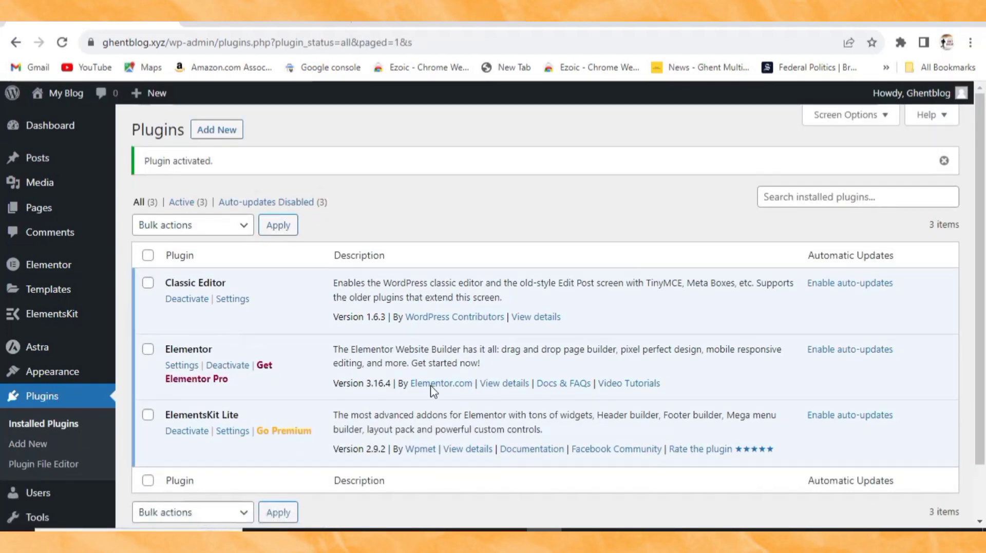
Step: Mark checklist step 6, SITE TITLE AND TAGLINE, as current and return to the WordPress plugins page
left_click(523, 500)
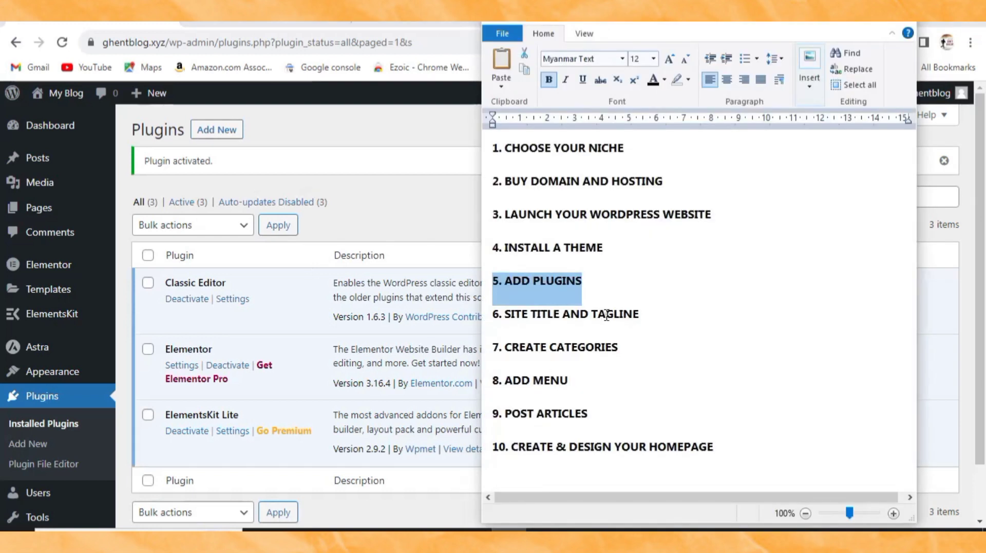
left_click_drag(644, 315, 476, 310)
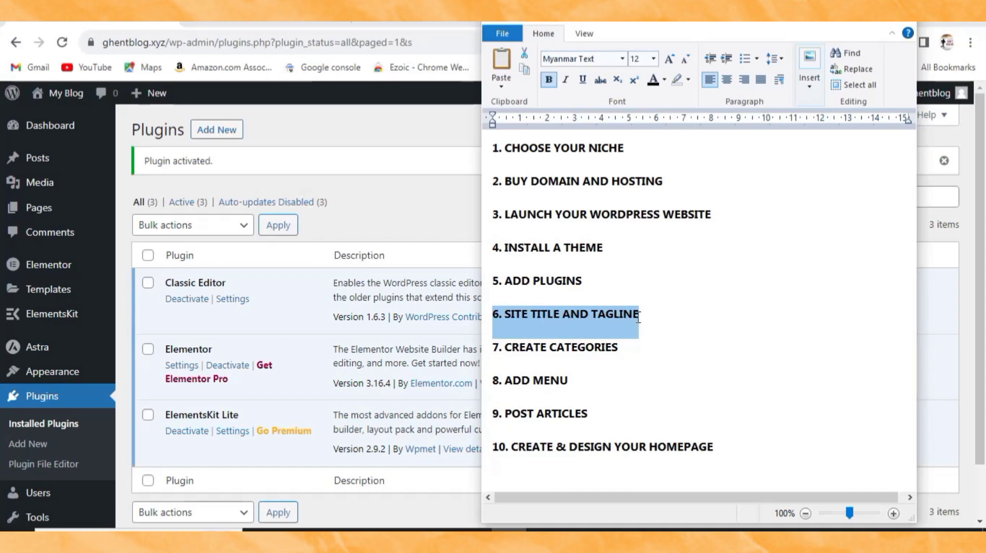
left_click(362, 204)
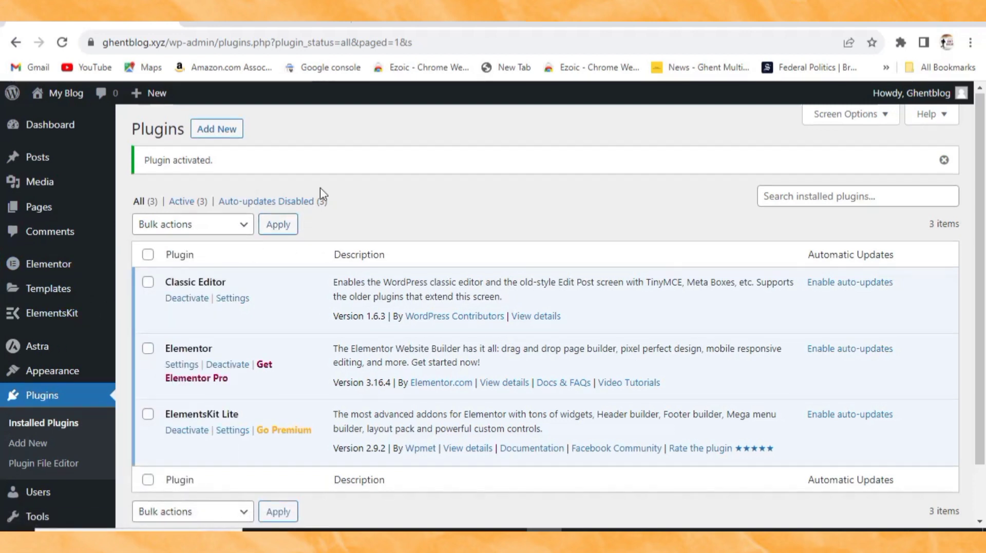
scroll(322, 196, "down", 2)
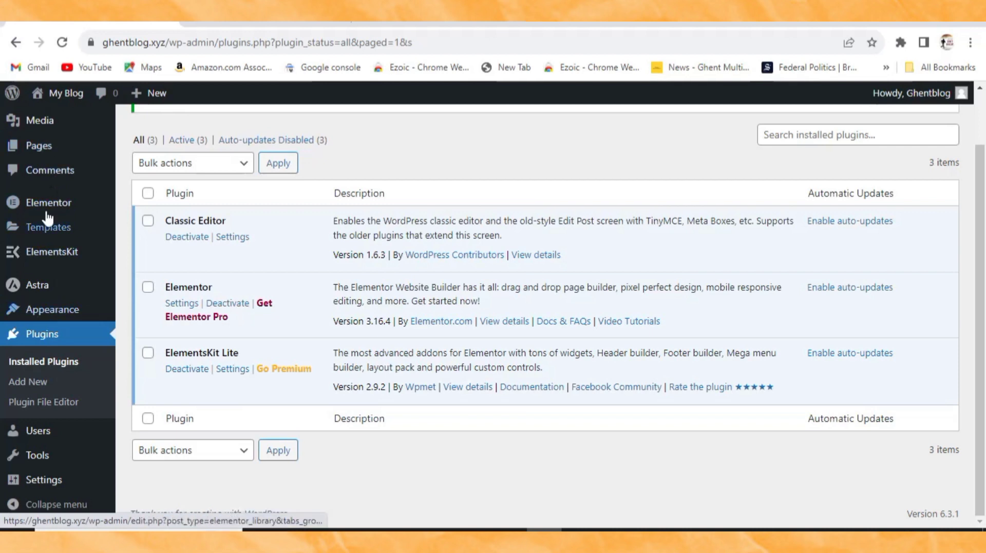
mouse_move(37, 481)
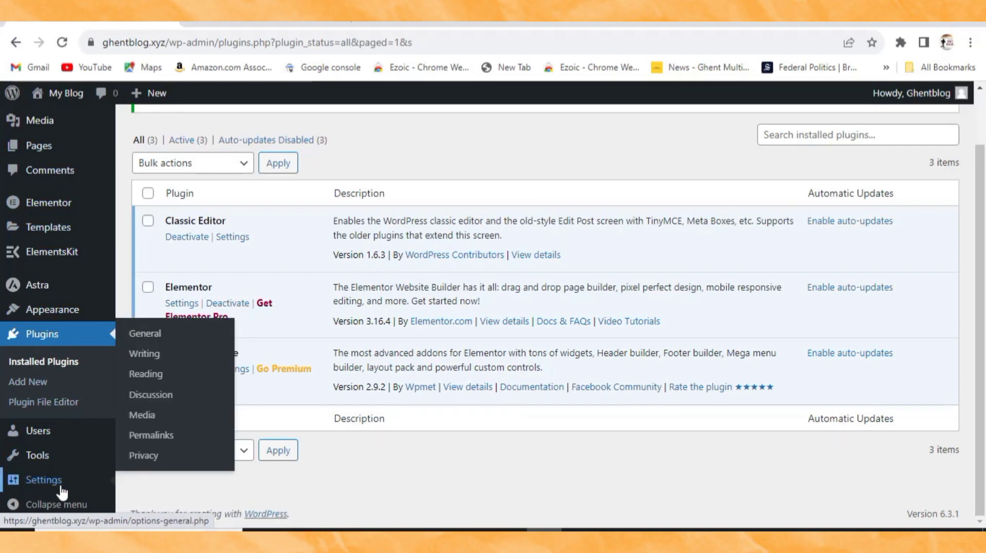
Step: In General Settings, replace the site title My Blog with Home Improvement
left_click(145, 334)
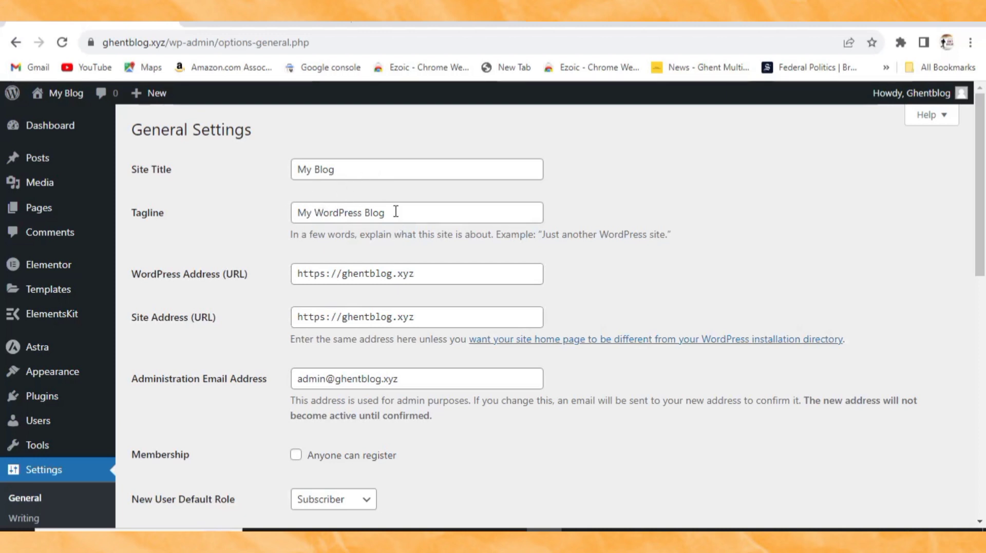
left_click_drag(389, 212, 282, 214)
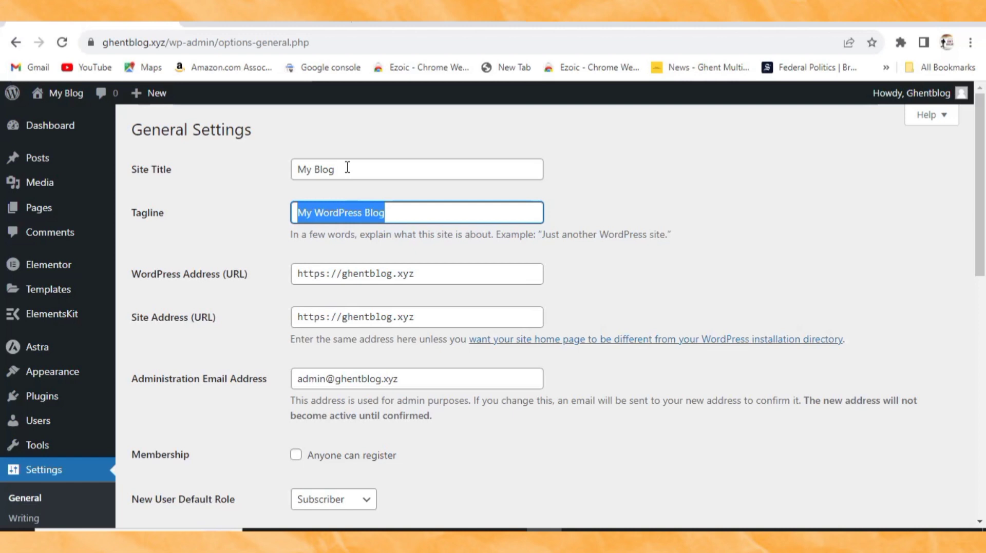
left_click_drag(347, 167, 293, 168)
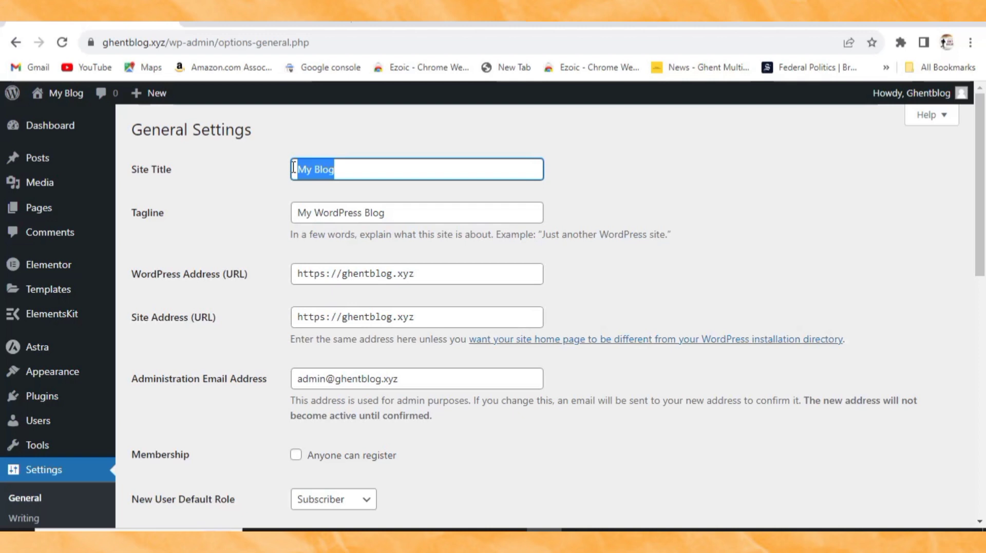
type("H")
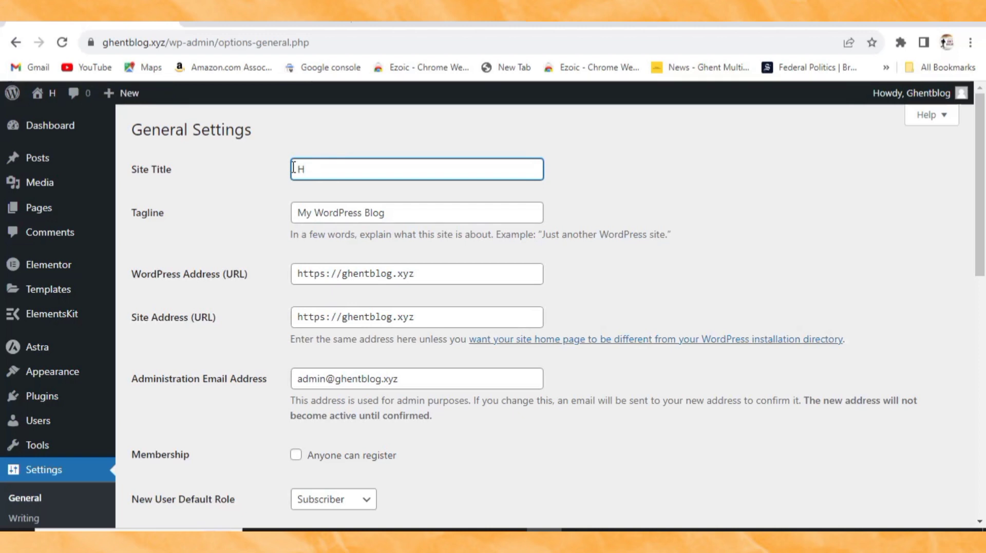
type("ome")
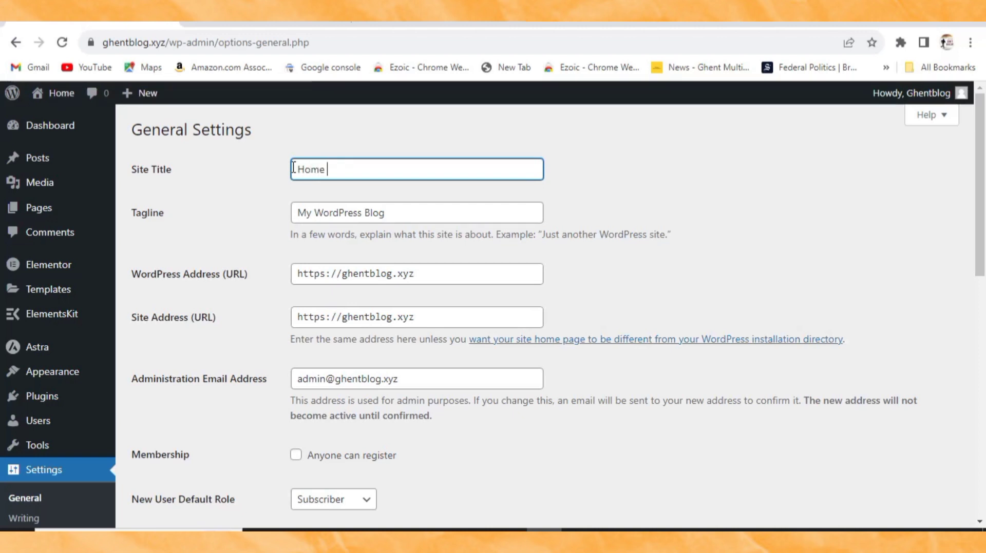
type(" |mp")
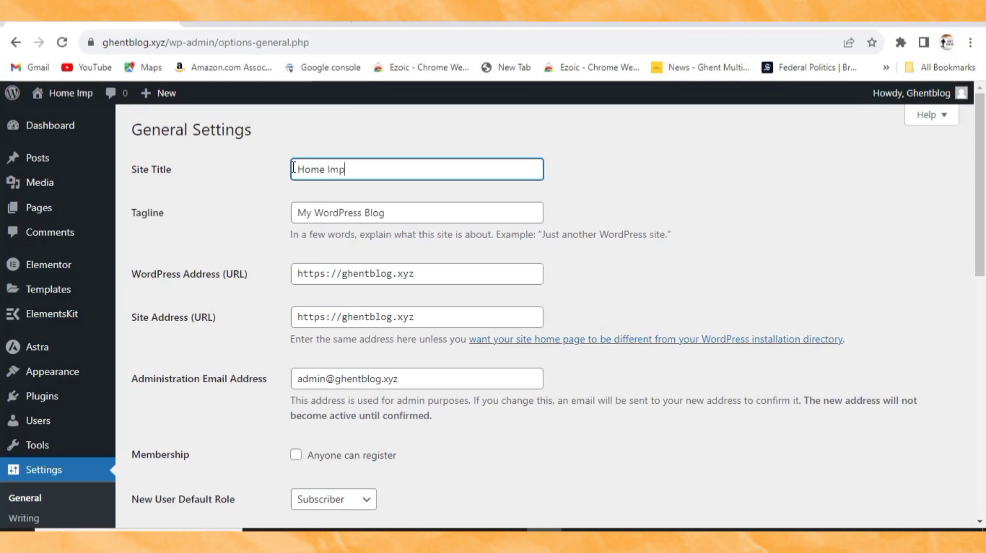
type("rove")
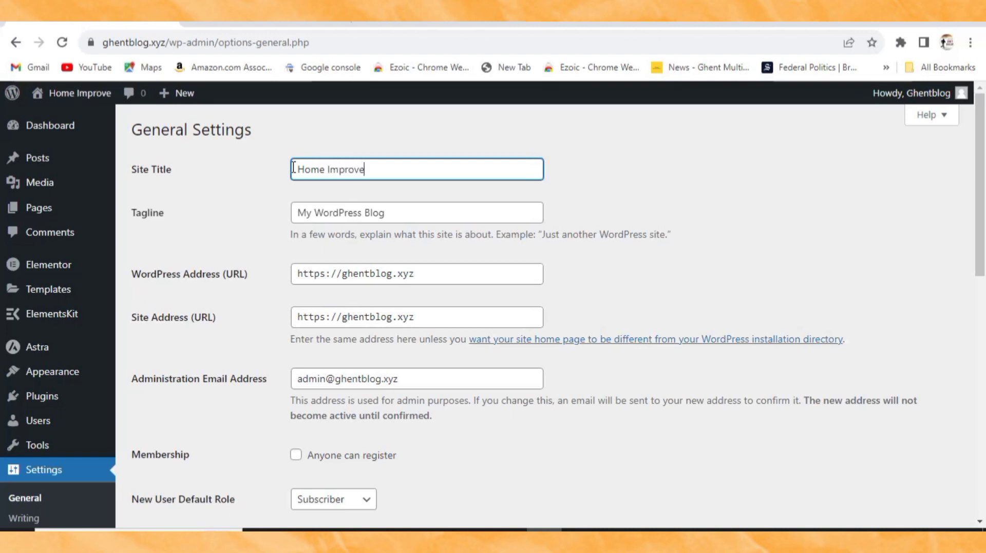
type("ment")
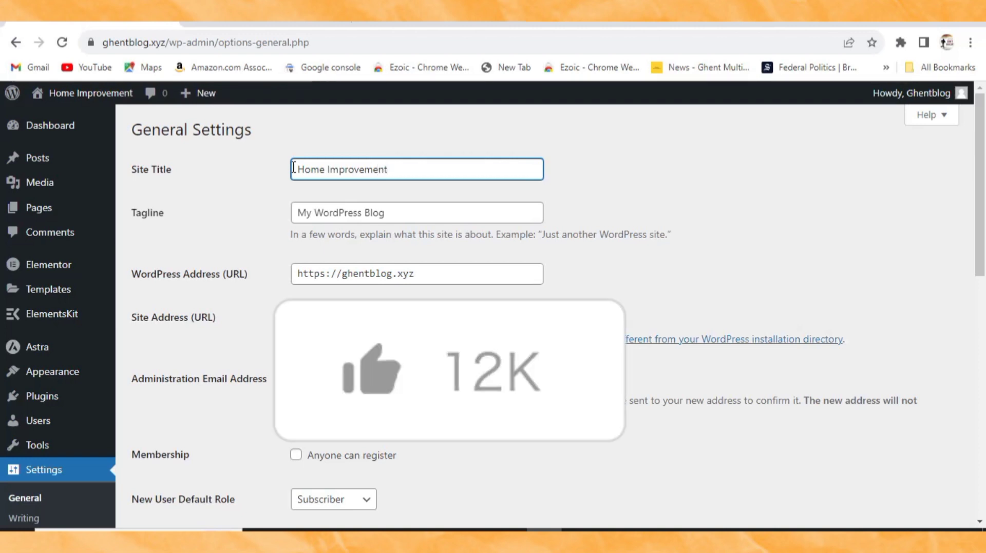
Step: Change the tagline to 'Build your perfect home here' and save the settings
left_click(399, 215)
left_click_drag(392, 213, 293, 208)
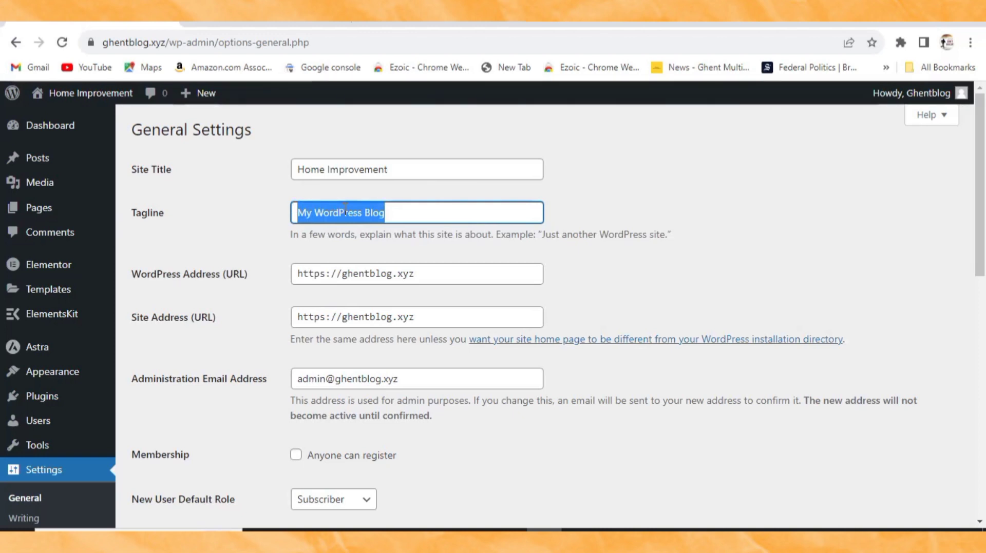
type("B")
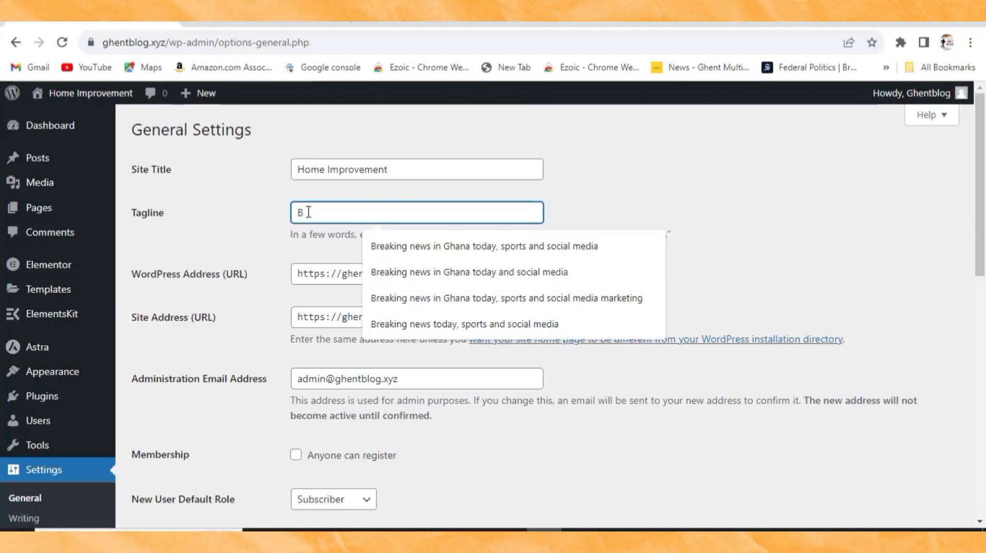
type("uild")
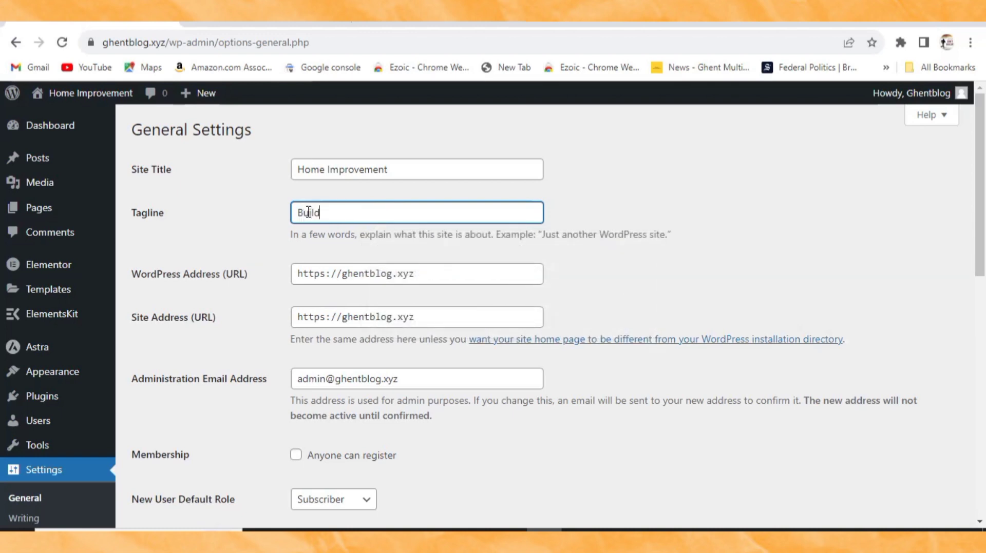
type(" your ")
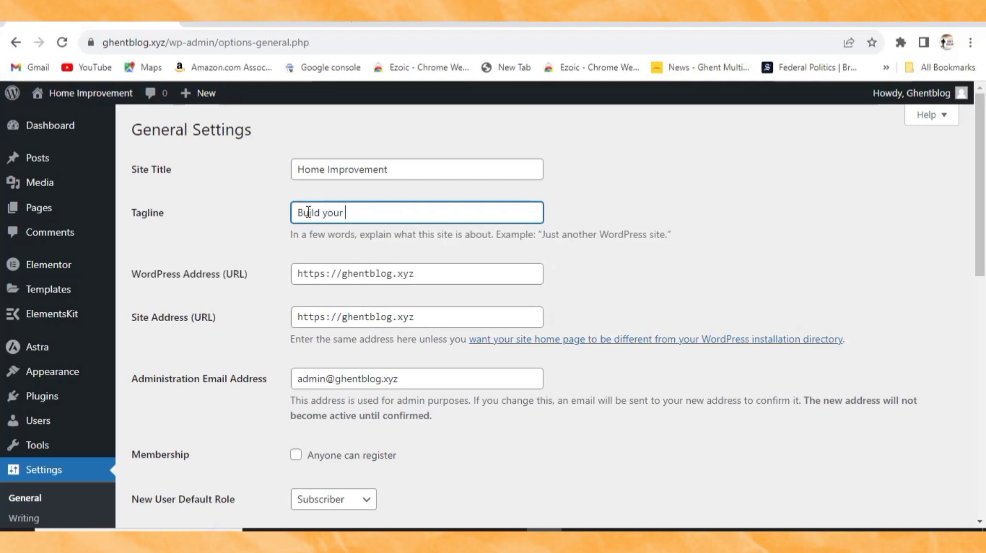
type("per")
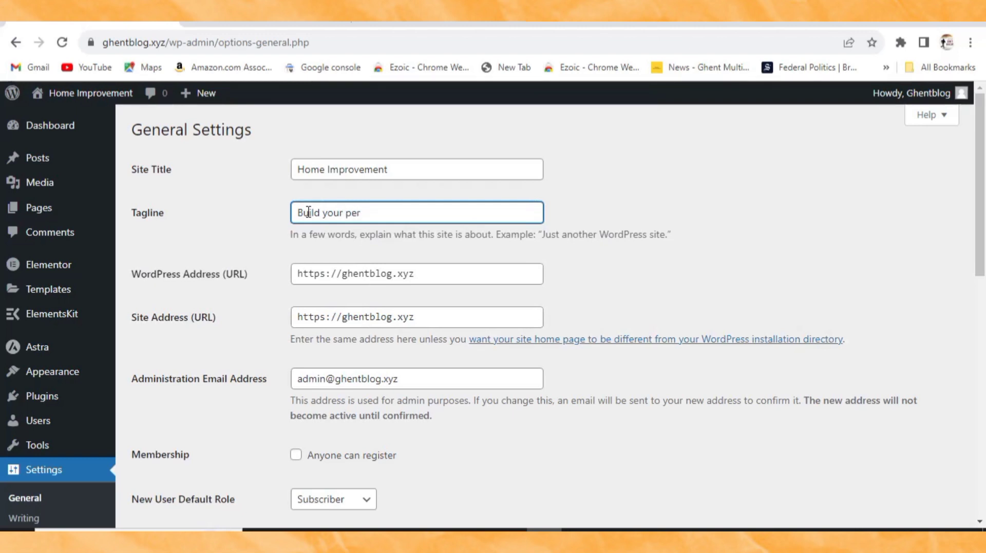
type("fect home here")
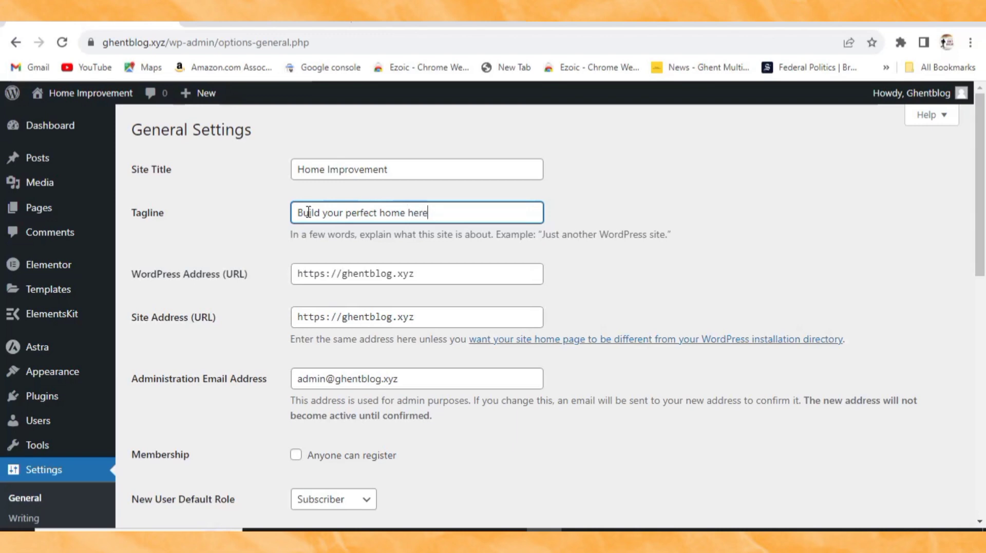
scroll(284, 307, "down", 2)
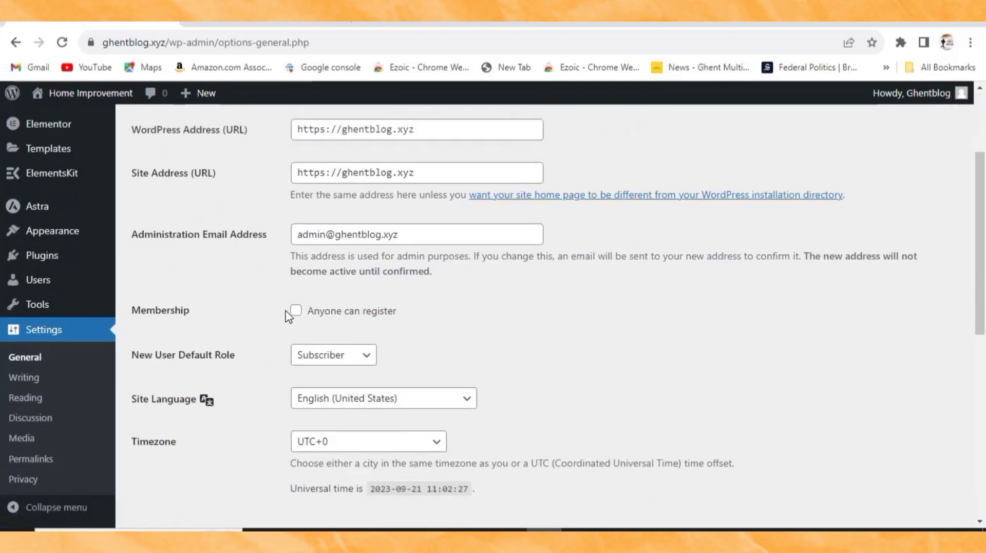
scroll(292, 288, "up", 1)
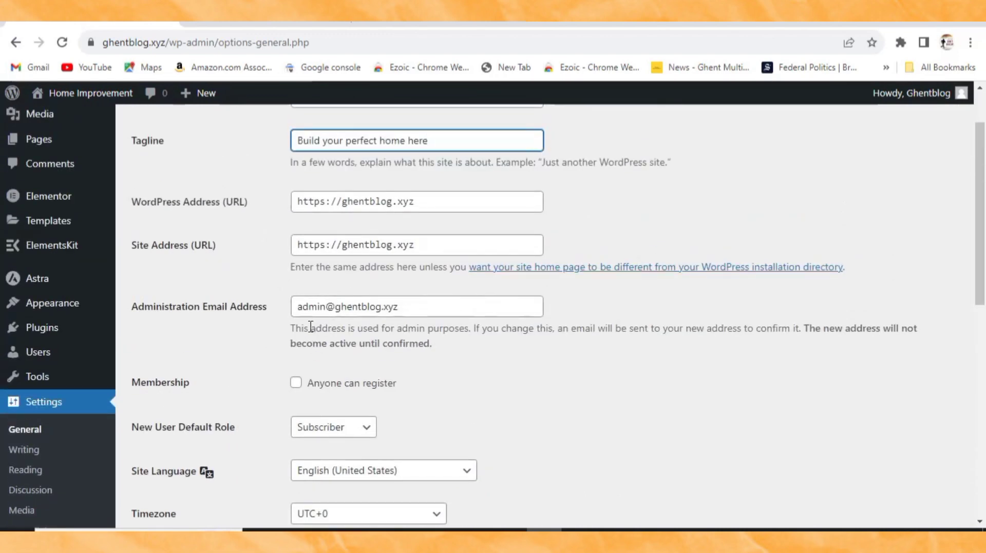
scroll(308, 359, "down", 10)
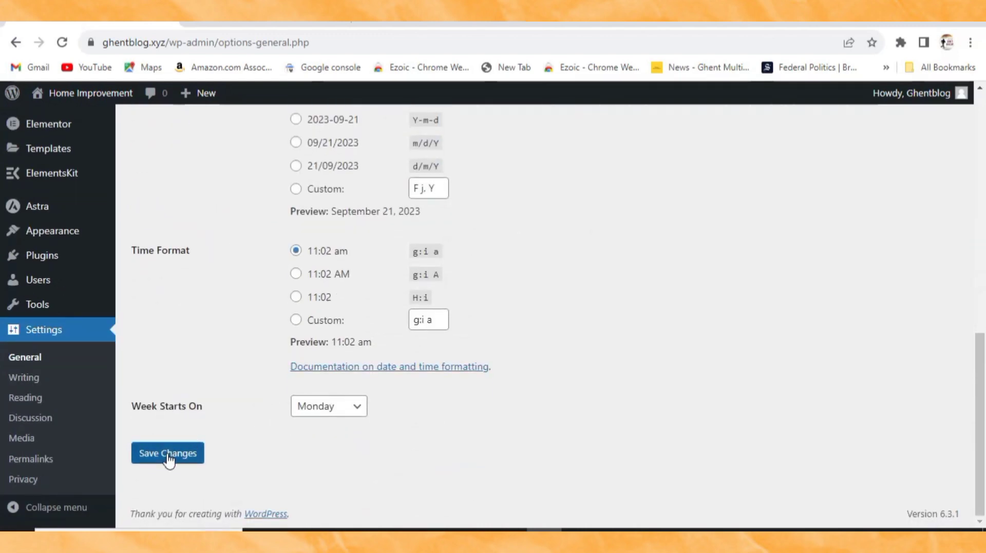
left_click(168, 460)
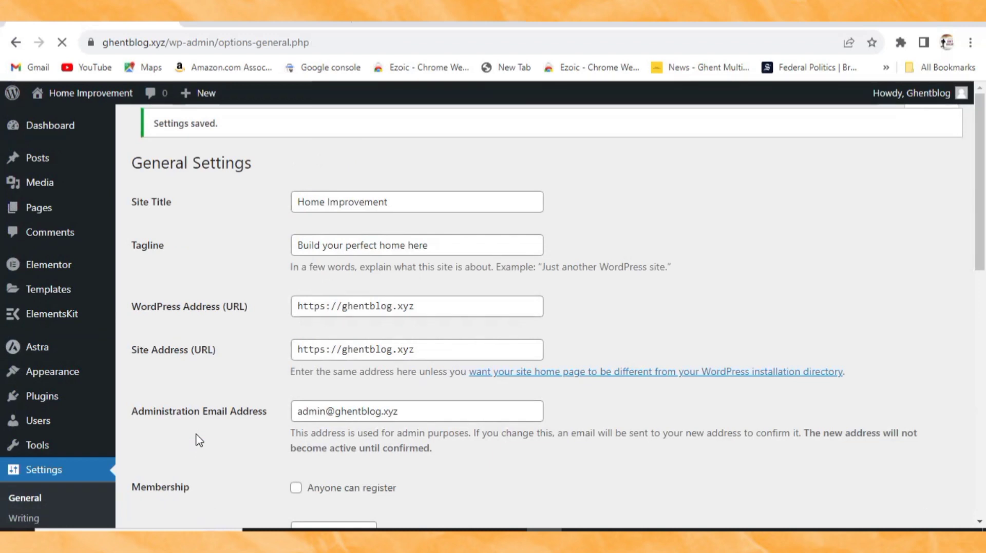
left_click(510, 530)
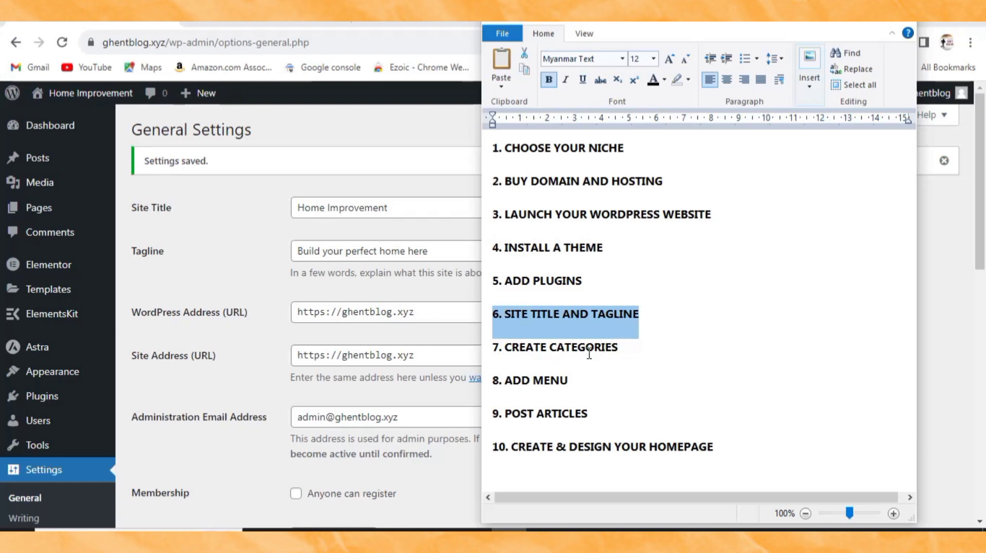
Step: Switch from the checklist back to the WordPress settings page in Chrome
left_click(208, 249)
scroll(208, 249, "down", 4)
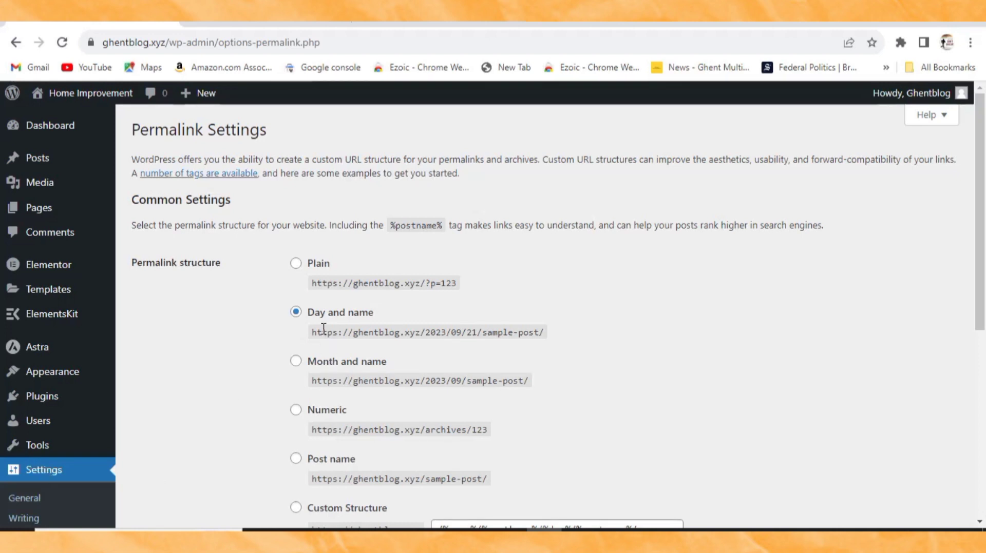
Step: Switch the permalink structure to Post name and save it
scroll(323, 332, "down", 1)
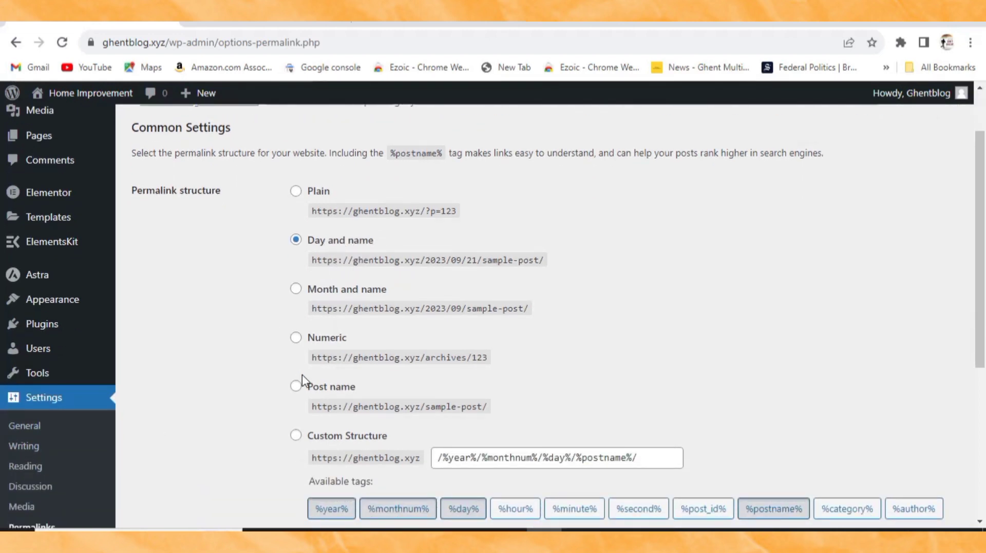
left_click(296, 387)
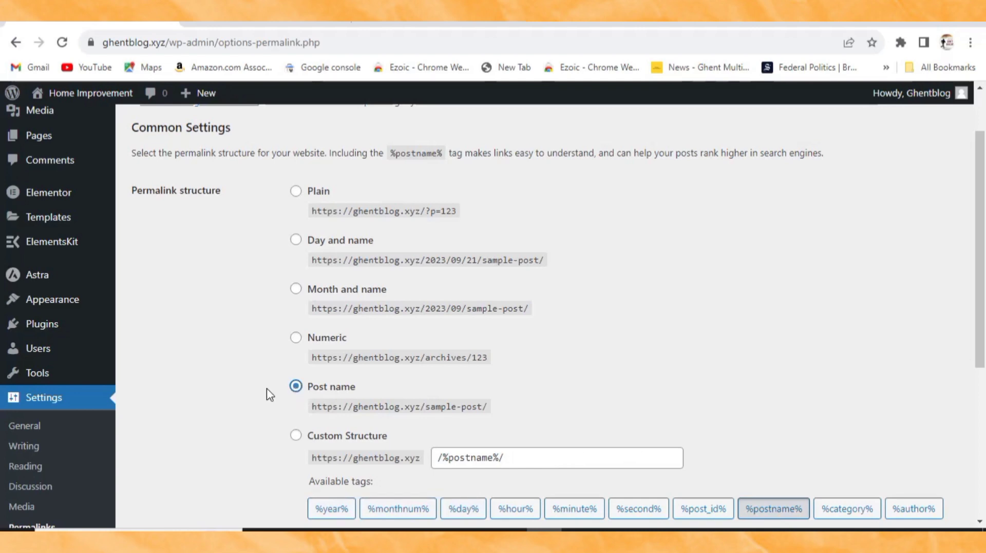
scroll(268, 395, "down", 5)
left_click(178, 453)
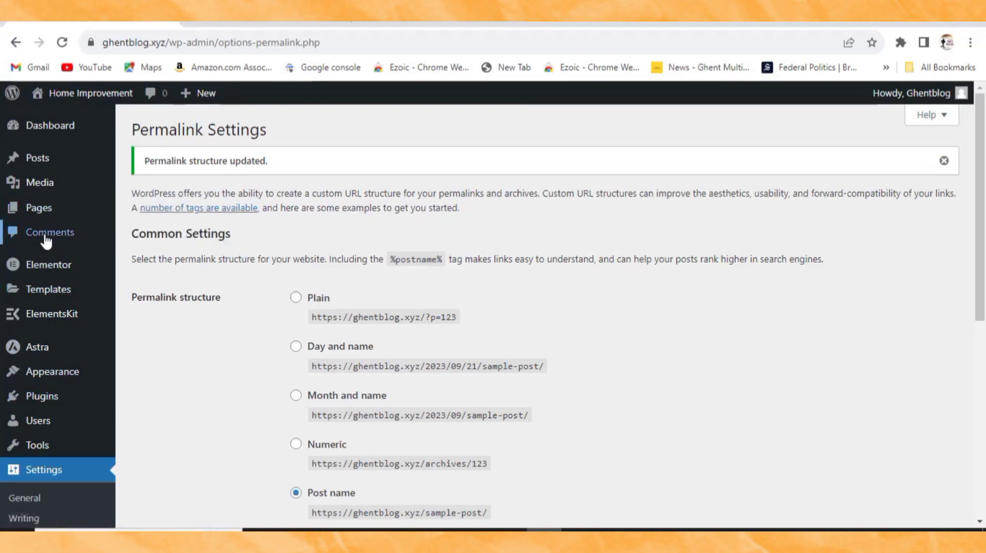
mouse_move(40, 162)
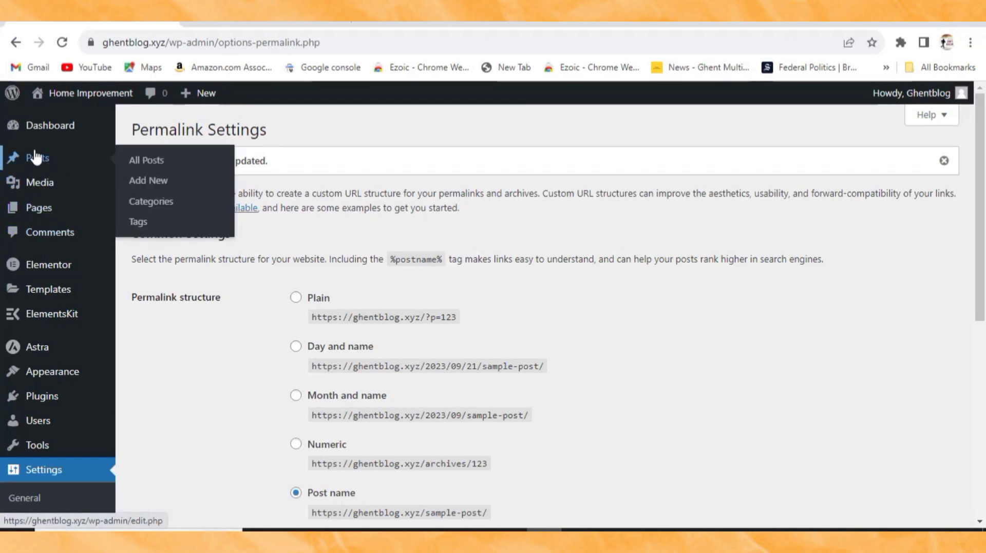
Step: On the Categories page, add a new category named Home Improvement
left_click(148, 212)
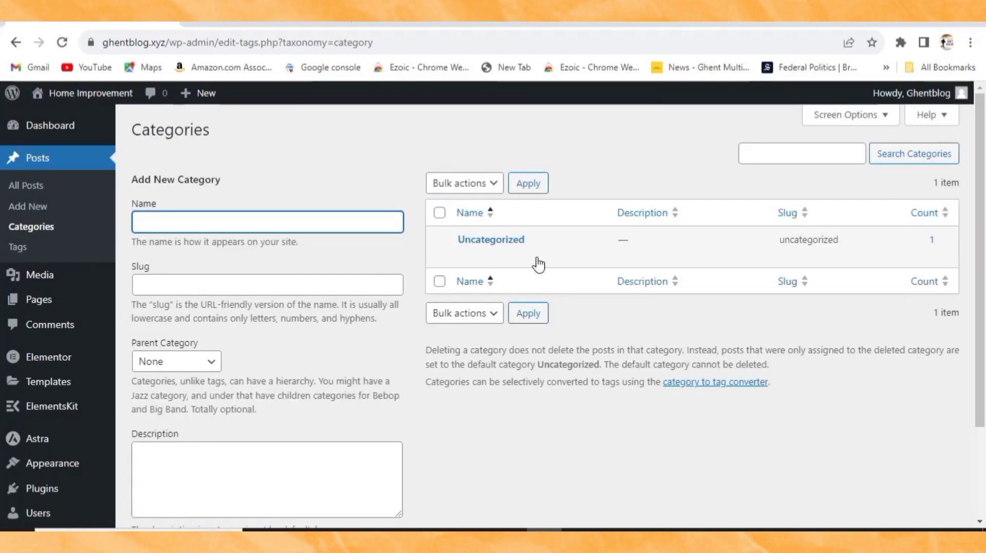
mouse_move(521, 269)
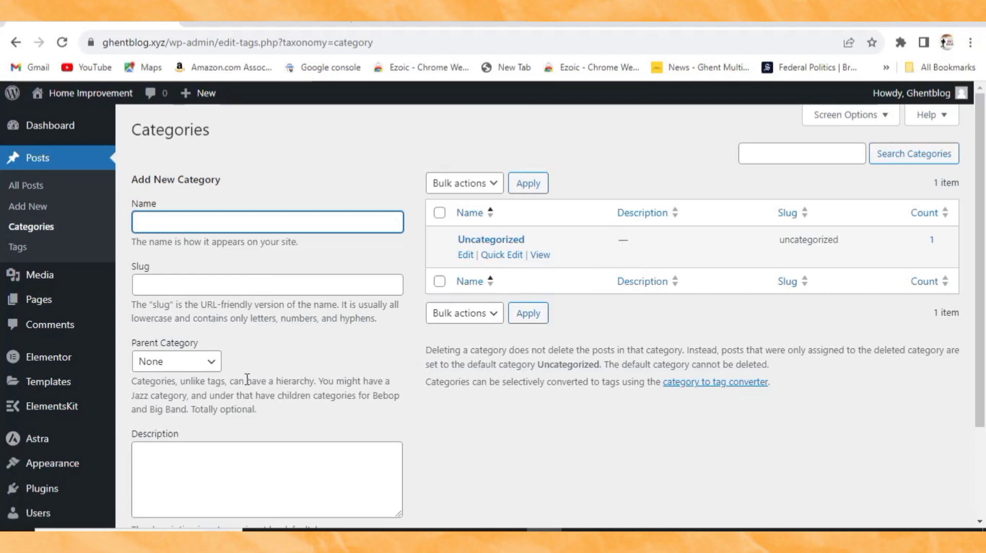
scroll(193, 482, "down", 3)
scroll(244, 455, "up", 3)
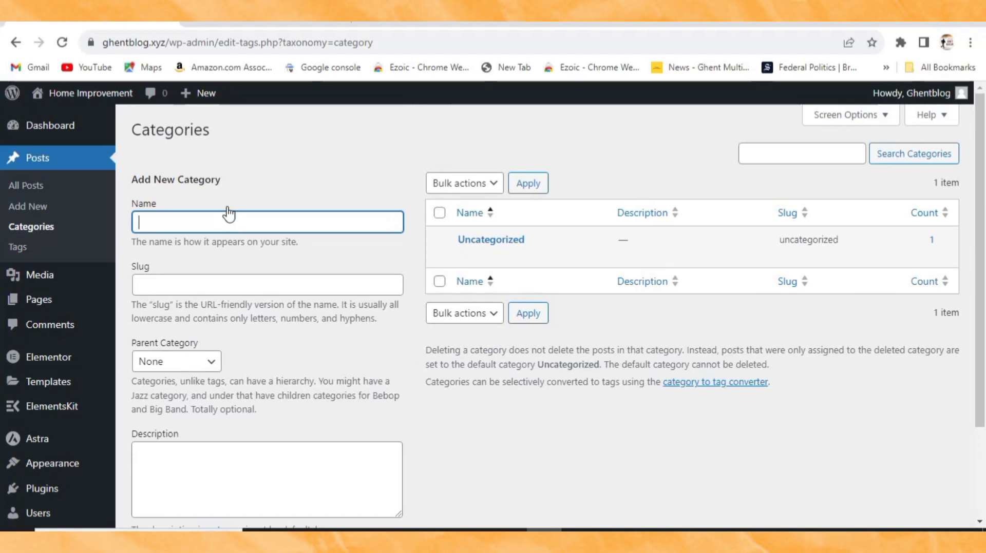
type("H")
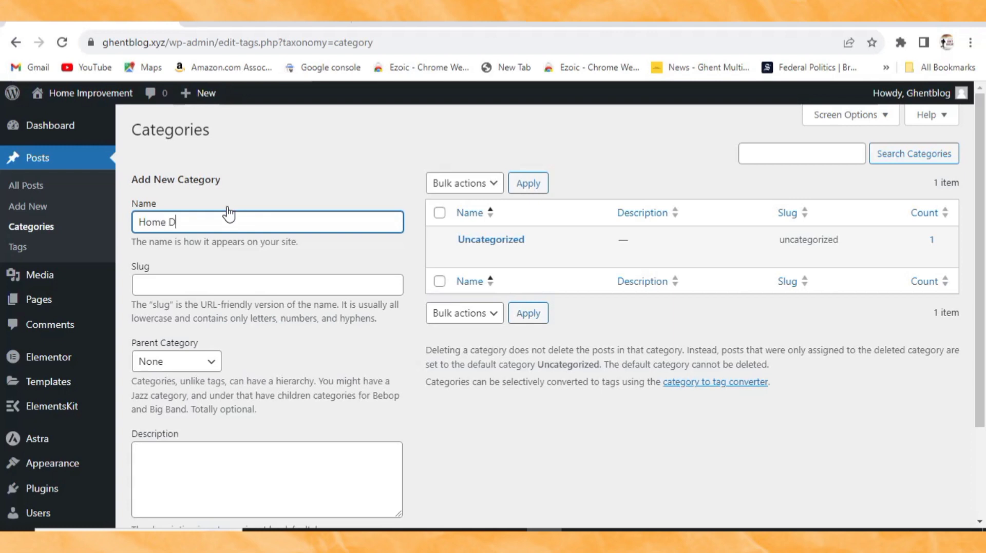
type("ome D")
key("BackSpace")
type("Improvement")
scroll(183, 378, "down", 2)
left_click(199, 457)
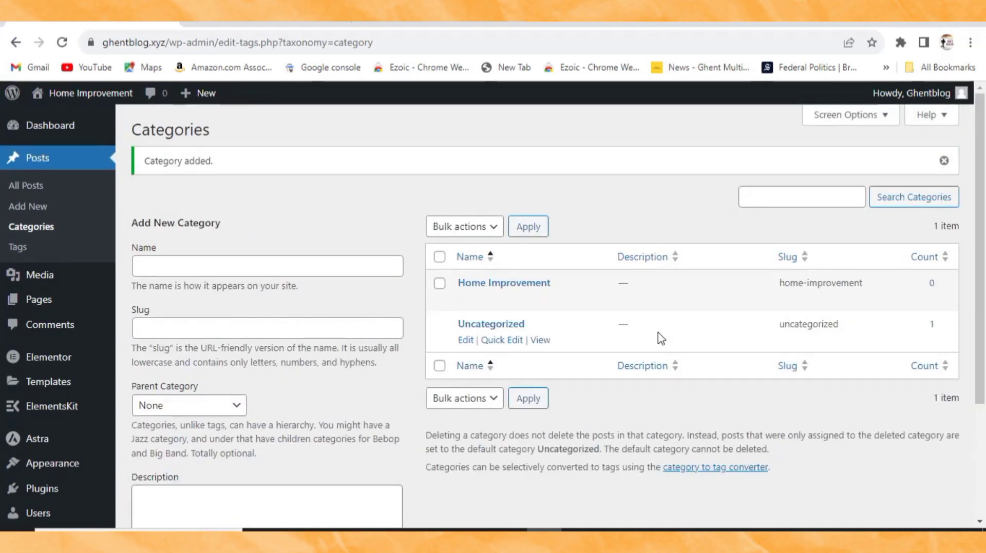
Step: Add the Home Design and Kitchen categories
left_click(170, 272)
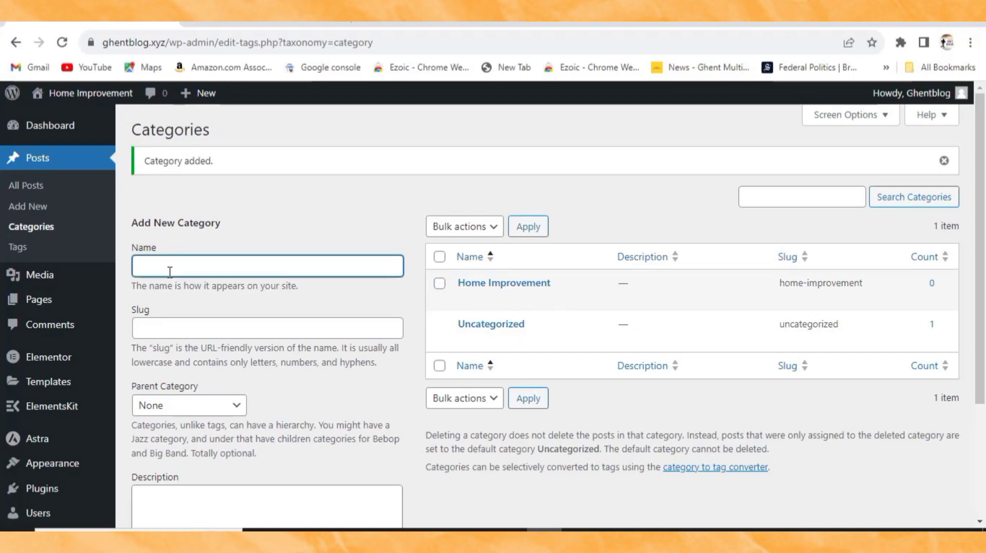
type("G")
type("H")
type("ome ")
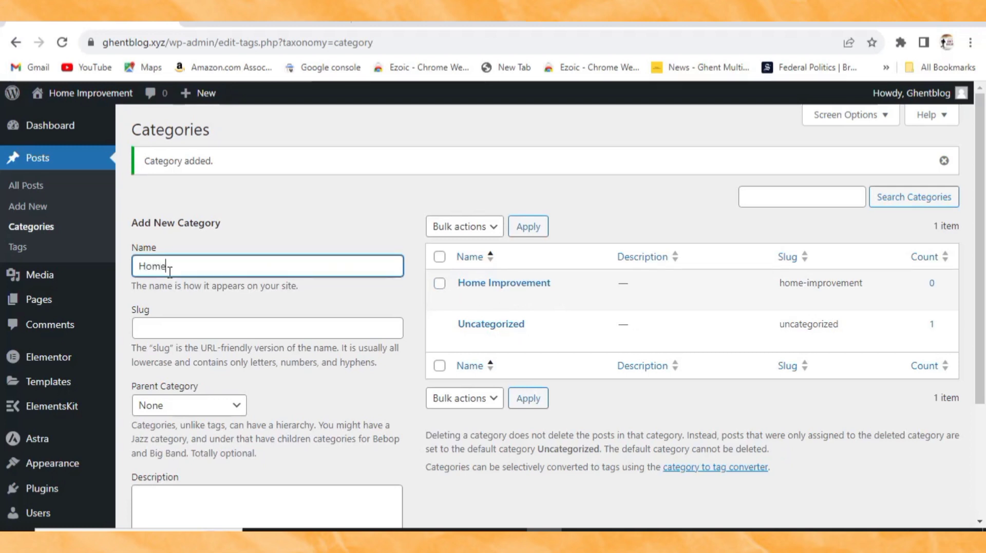
type("D")
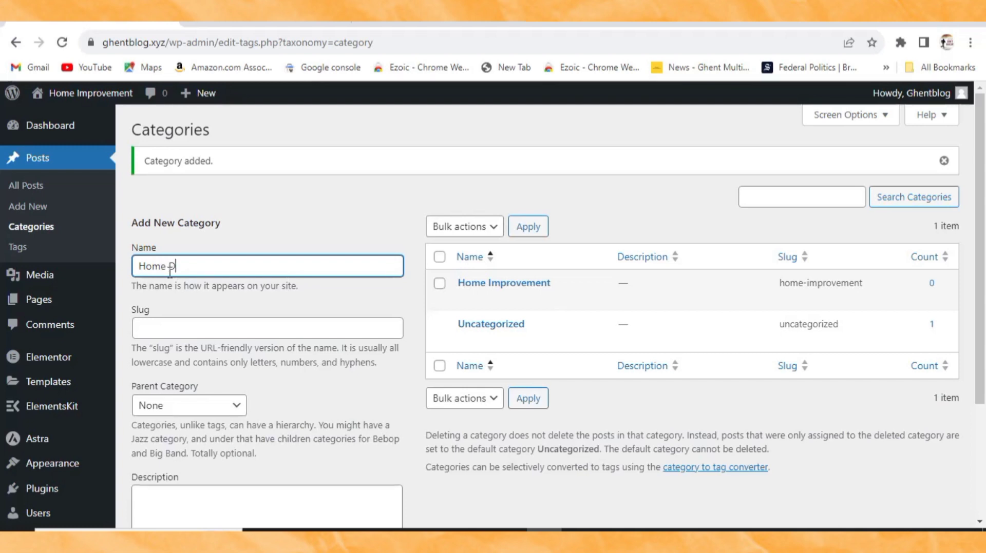
type("esig")
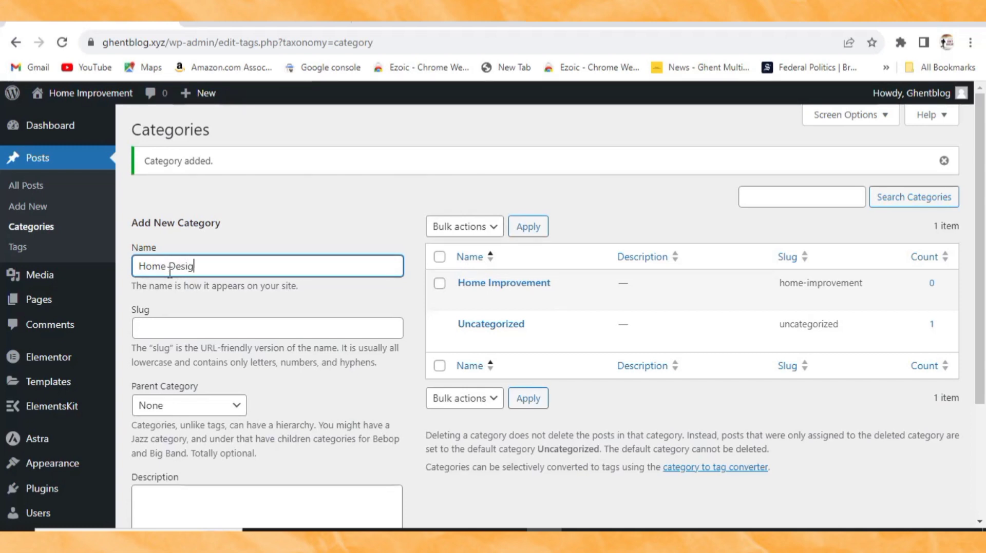
type("n")
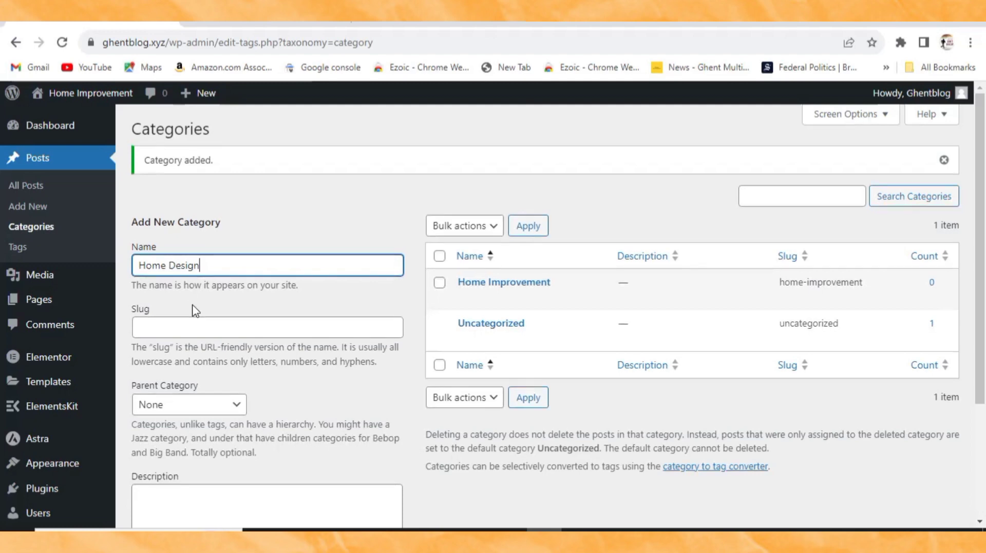
scroll(198, 388, "down", 3)
left_click(174, 451)
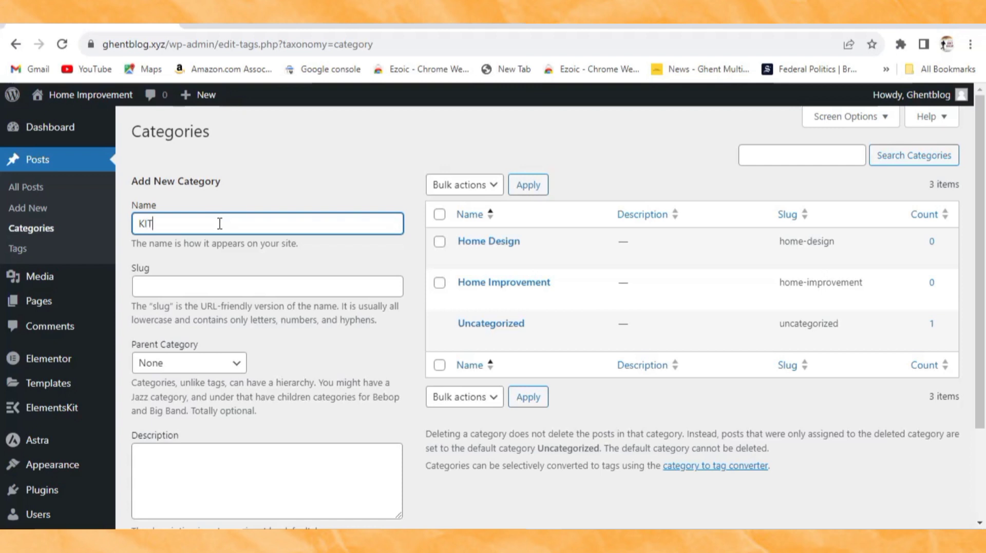
key("BackSpace")
key("BackSpace")
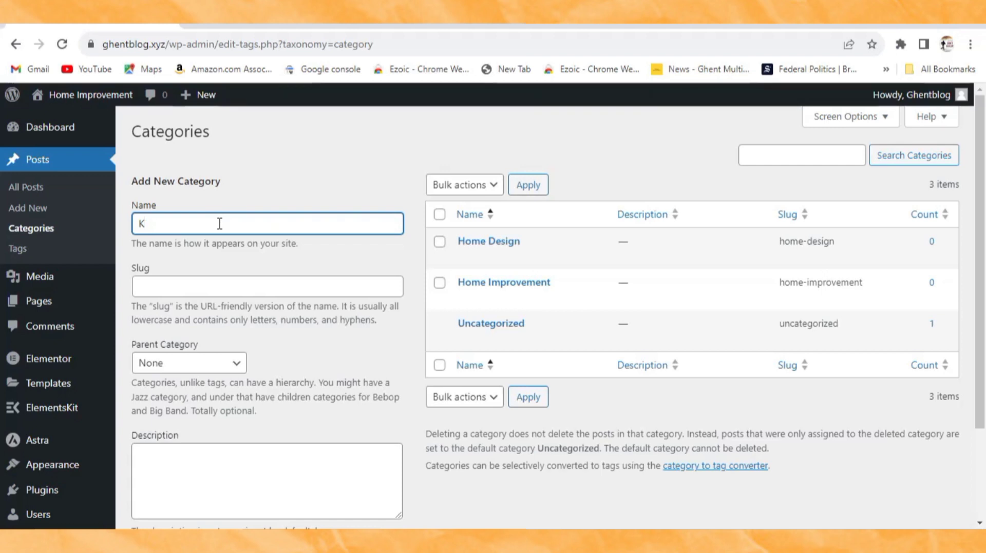
type("itchen")
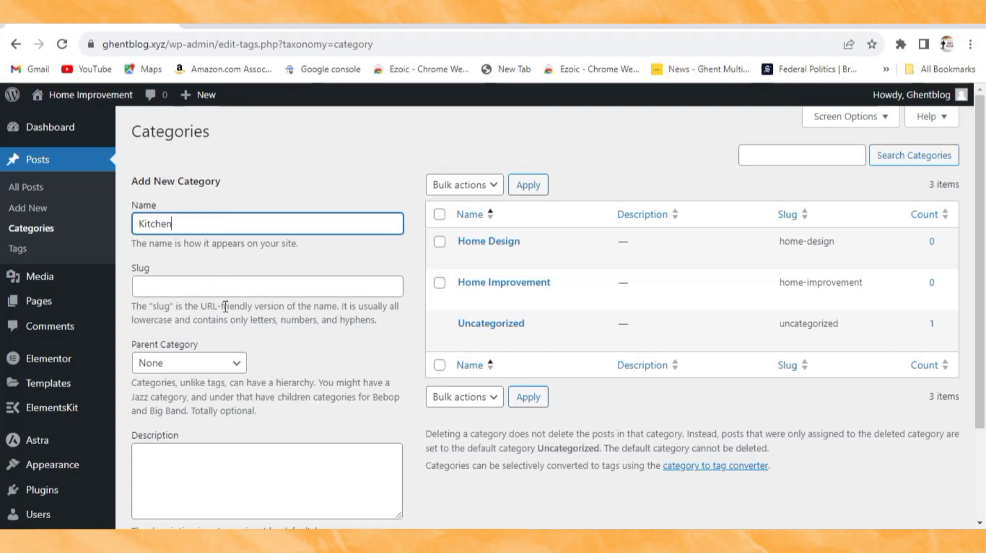
scroll(222, 339, "down", 3)
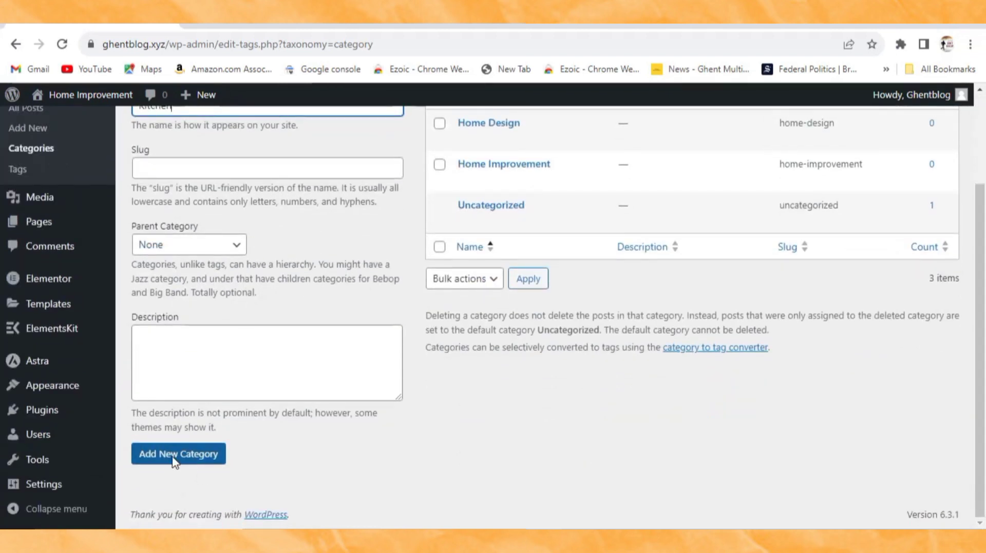
left_click(172, 464)
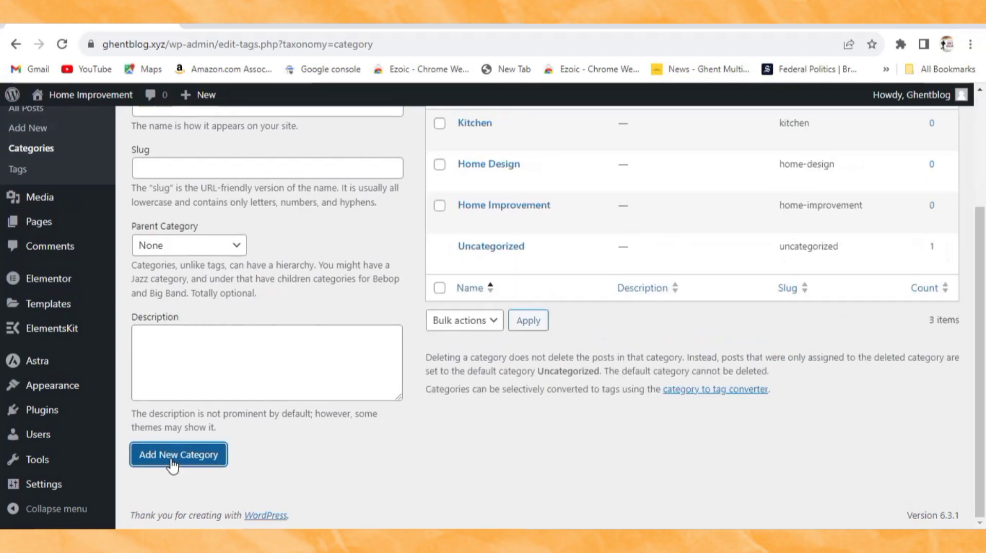
Step: Open the live blog front page in a new tab via the Visit Site link
scroll(540, 341, "up", 3)
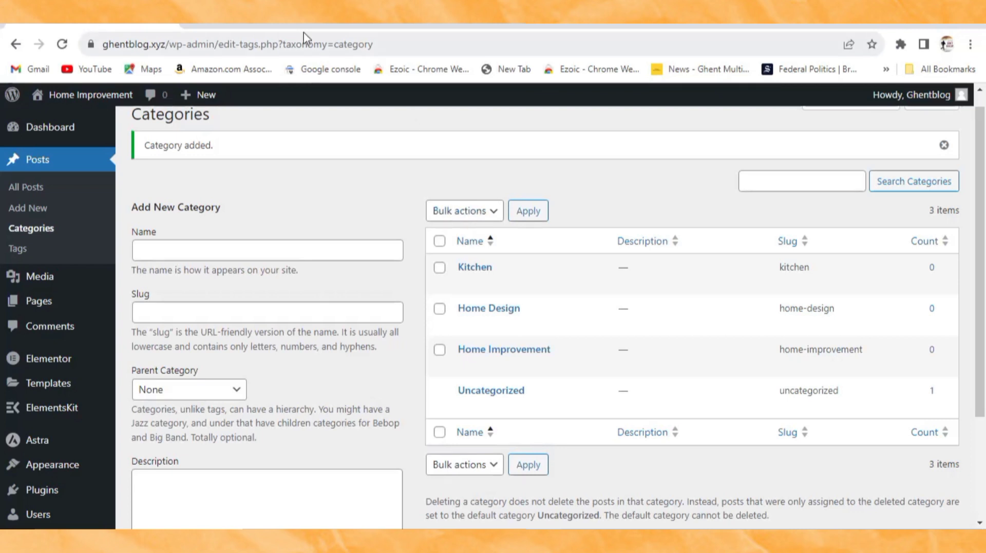
mouse_move(60, 110)
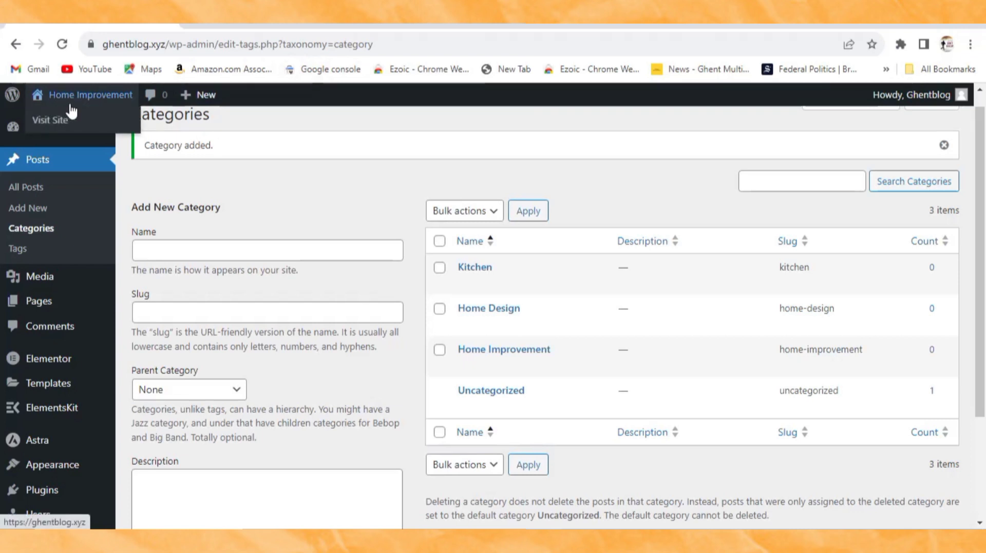
right_click(62, 121)
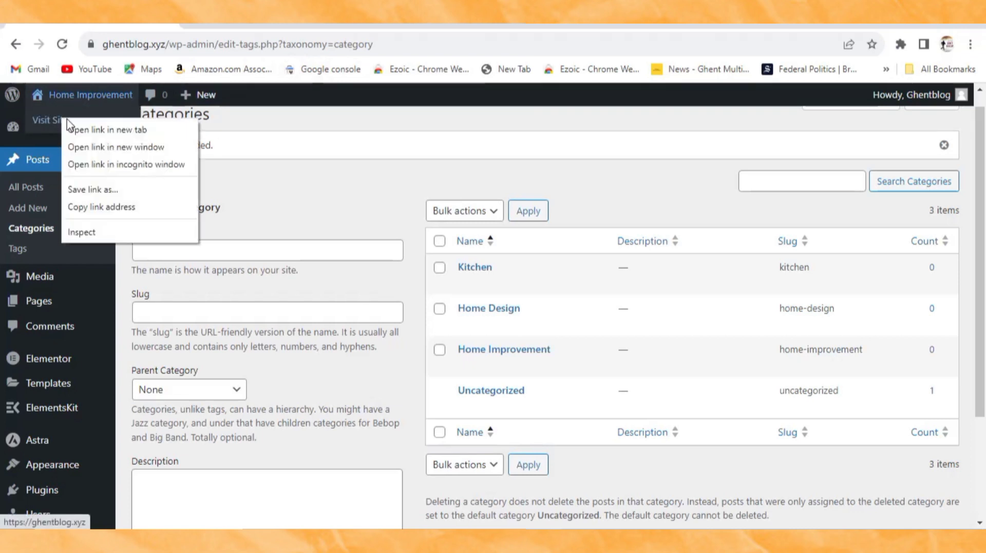
left_click(94, 132)
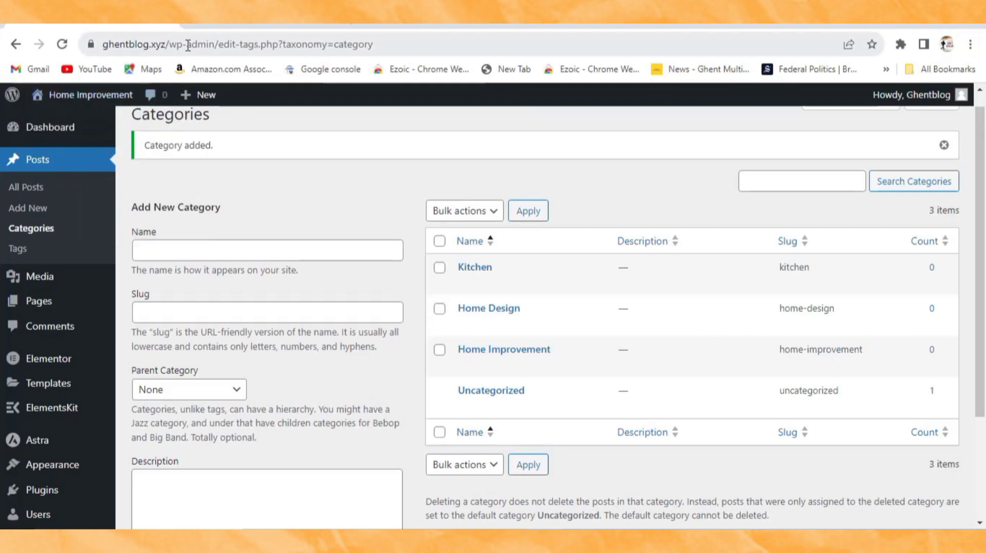
left_click(203, 20)
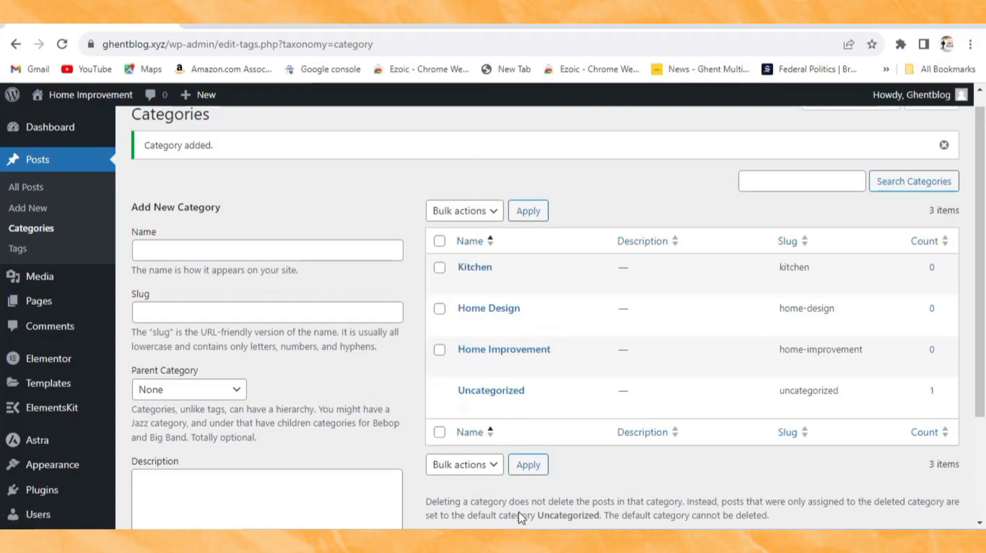
key("alt+Tab")
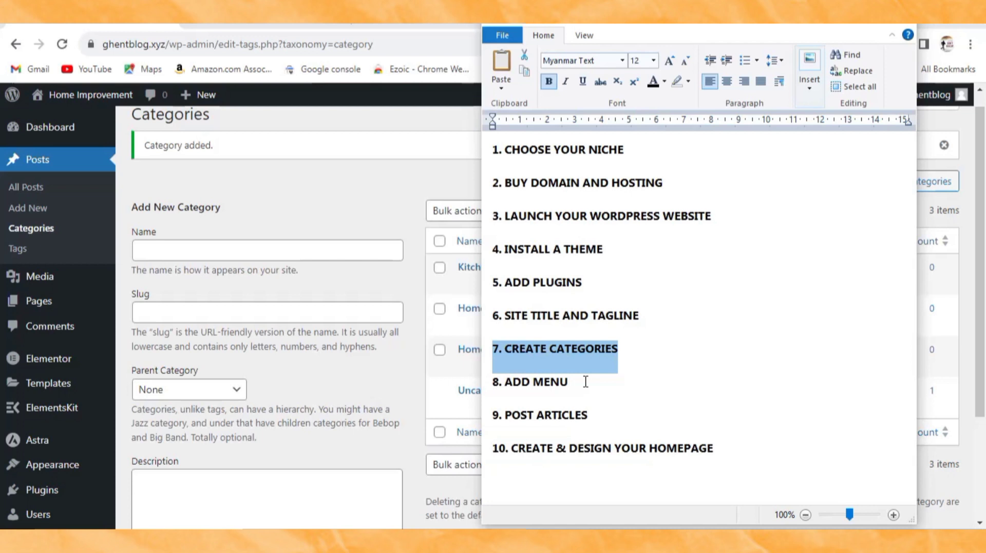
Step: Mark 8. ADD MENU as current in the checklist and return to the browser
left_click_drag(585, 381, 488, 387)
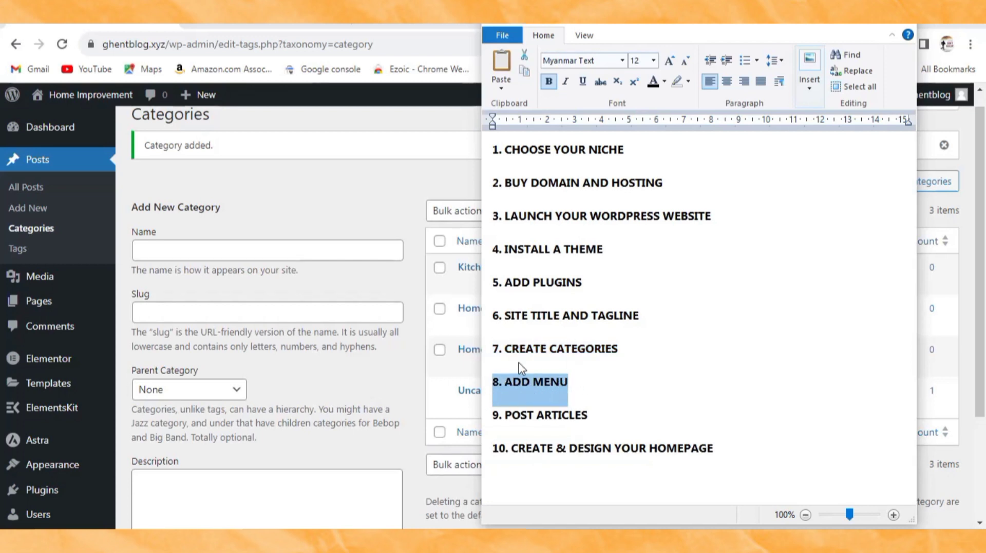
left_click(374, 205)
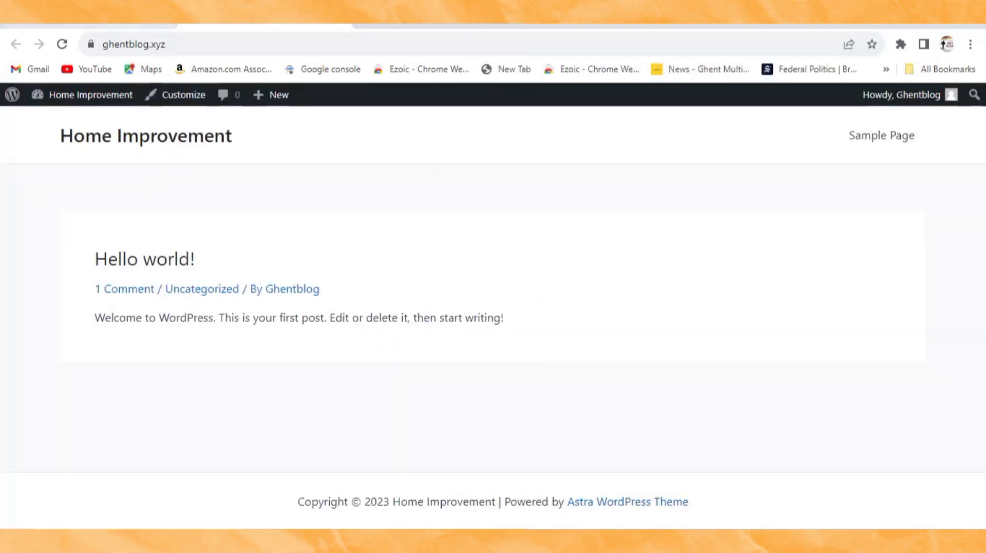
Step: Back in the WordPress admin tab, open Appearance > Menus
left_click(139, 26)
scroll(31, 359, "down", 2)
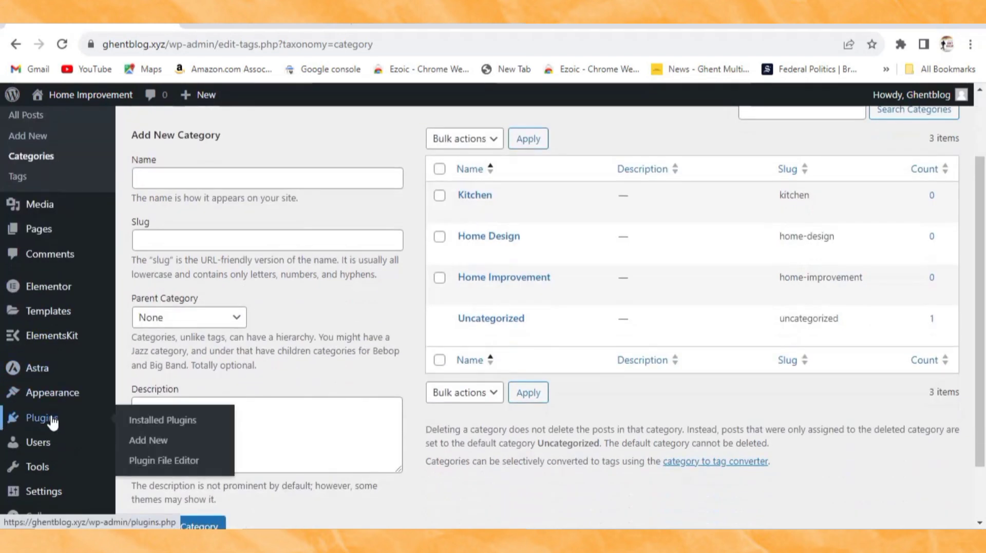
mouse_move(44, 441)
mouse_move(38, 403)
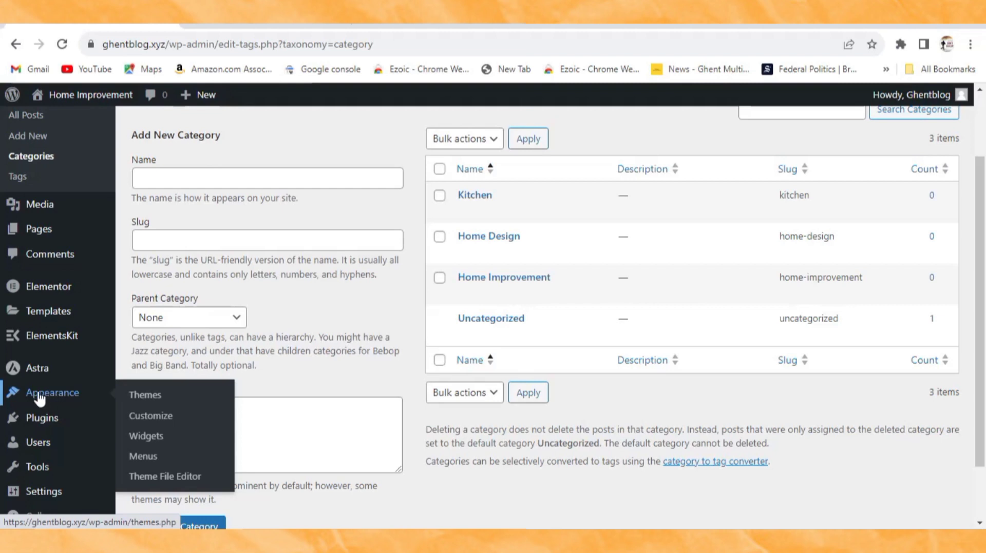
left_click(150, 466)
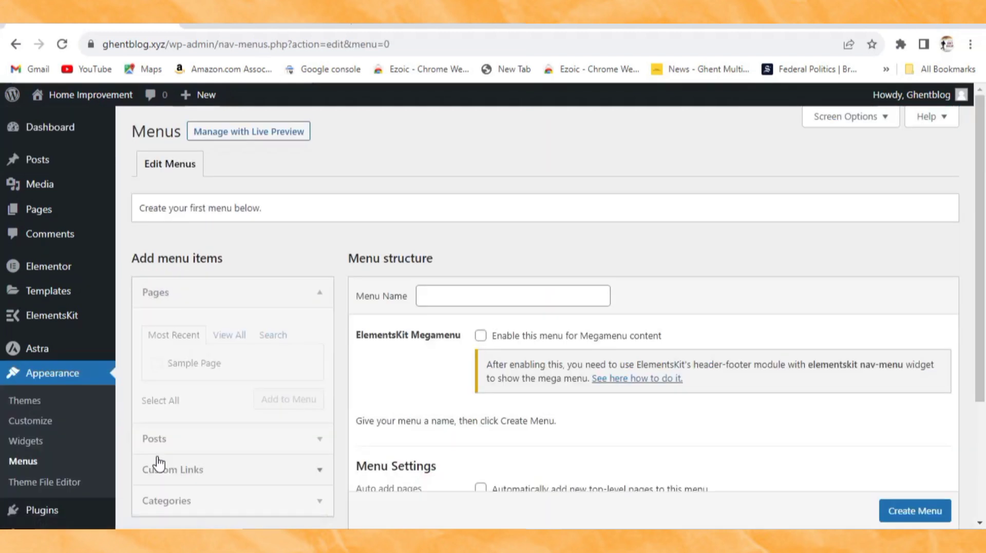
scroll(241, 356, "down", 3)
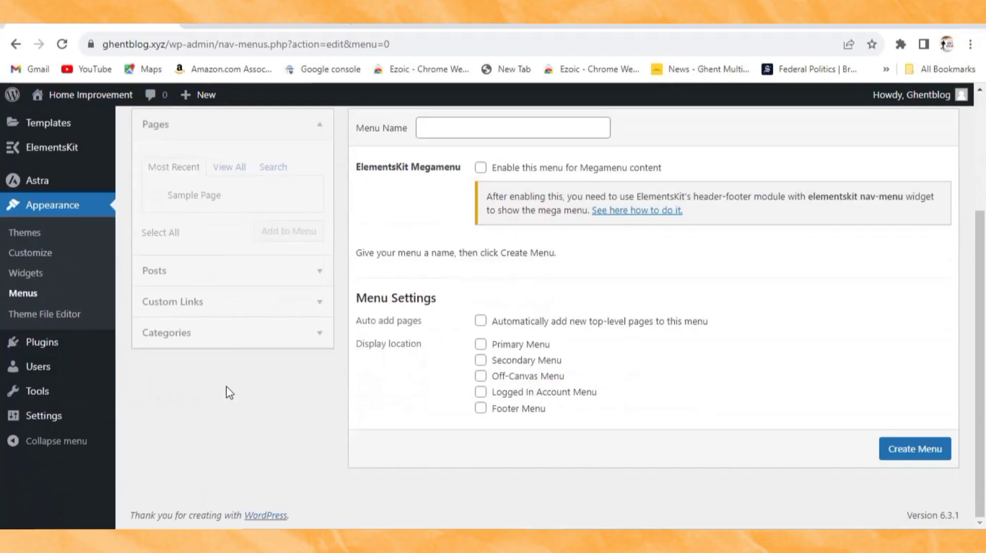
scroll(365, 395, "up", 3)
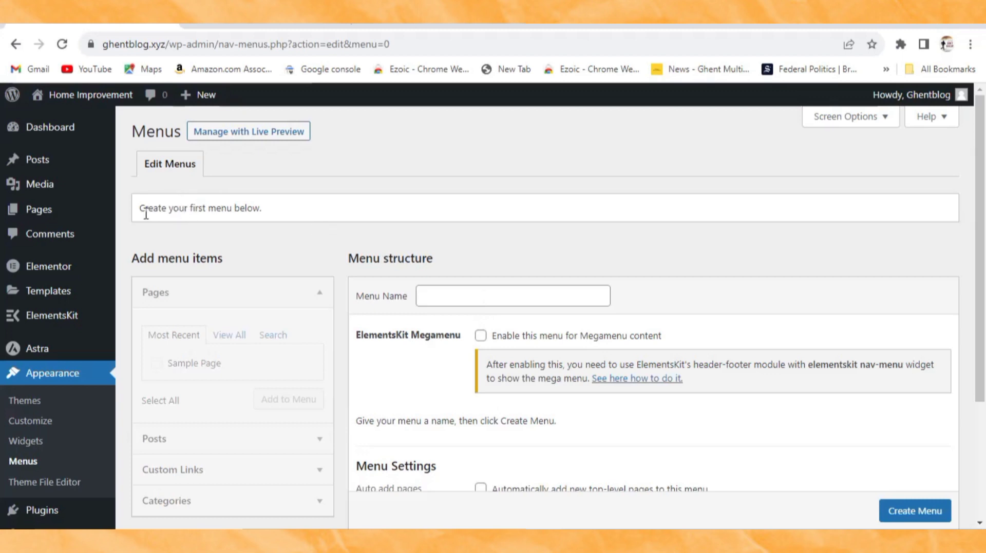
Step: Create a menu named Top Menu assigned to the Primary Menu display location
left_click(469, 296)
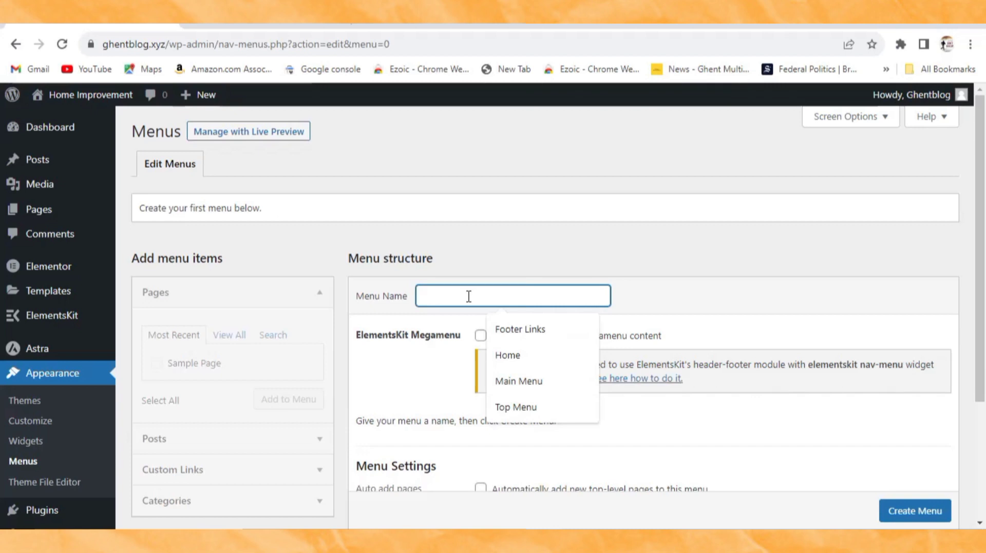
left_click(509, 407)
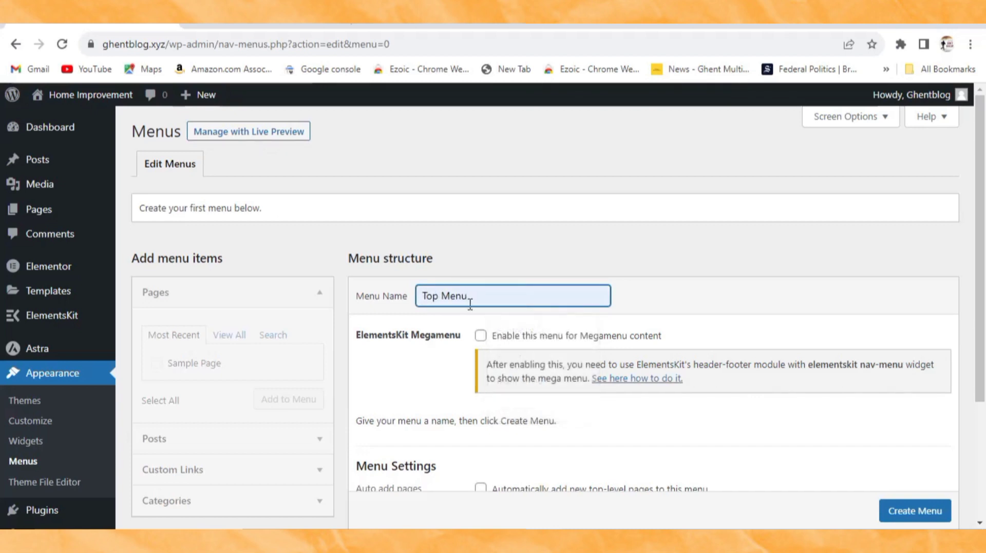
scroll(465, 314, "down", 1)
scroll(464, 310, "down", 1)
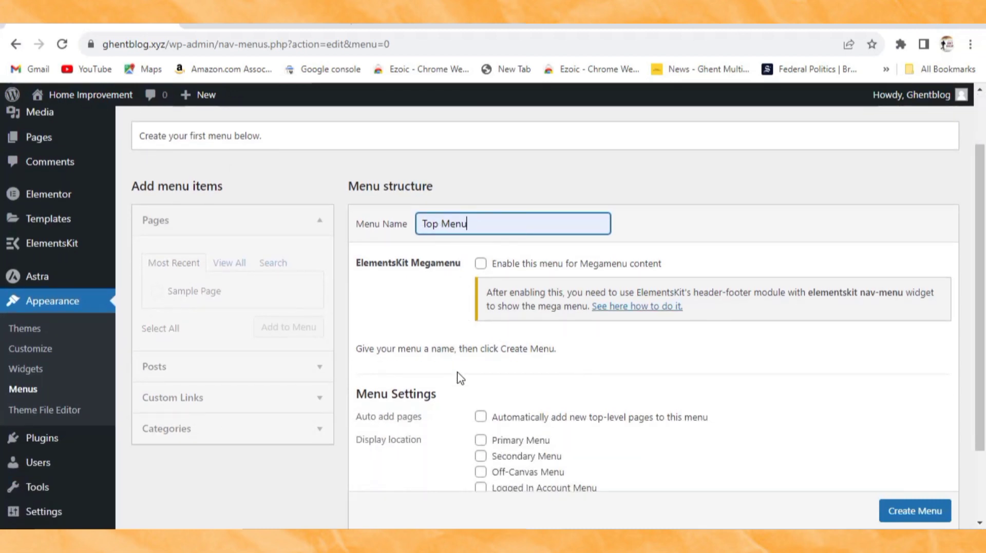
scroll(459, 379, "down", 2)
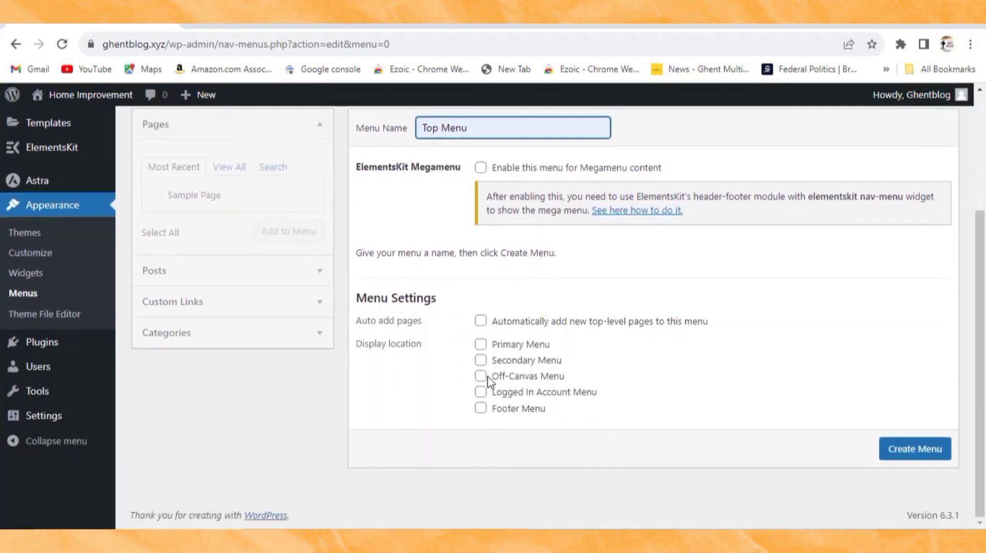
left_click(481, 346)
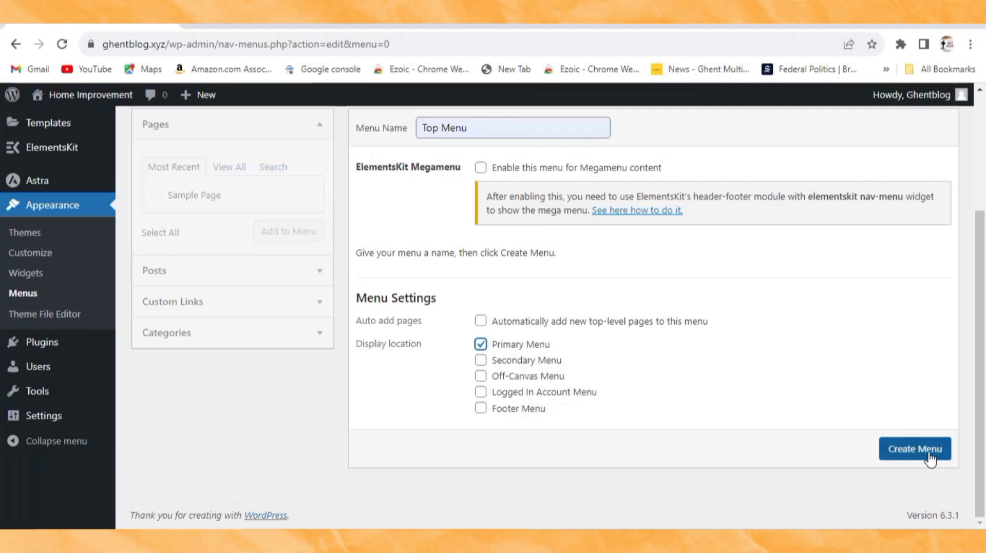
left_click(914, 455)
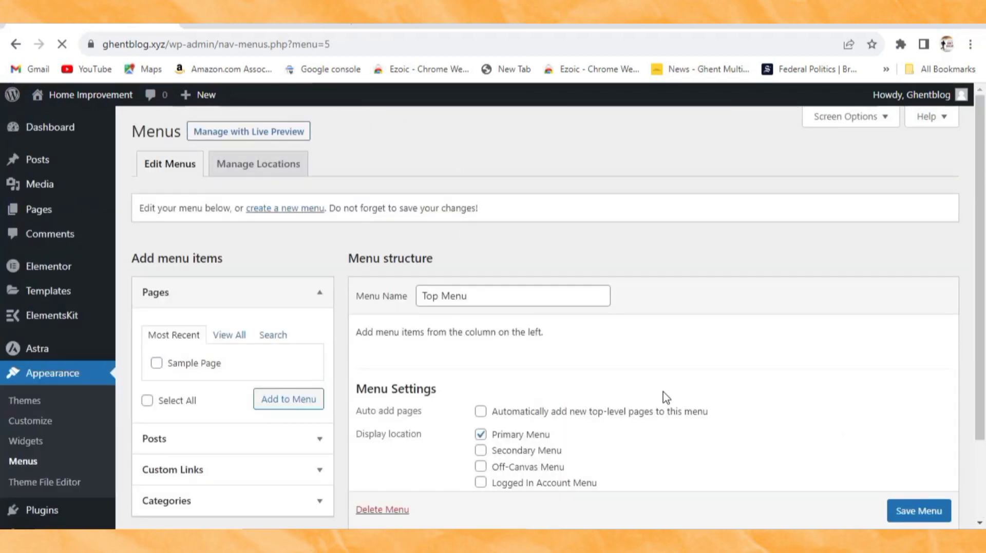
scroll(387, 409, "down", 2)
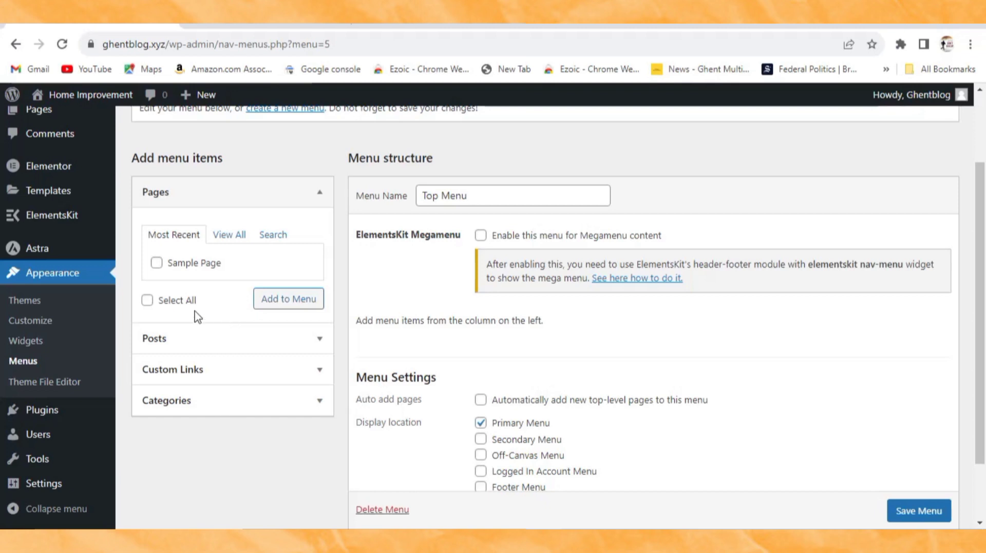
Step: Add the Home Design, Home Improvement and Kitchen categories as Top Menu items
left_click(175, 235)
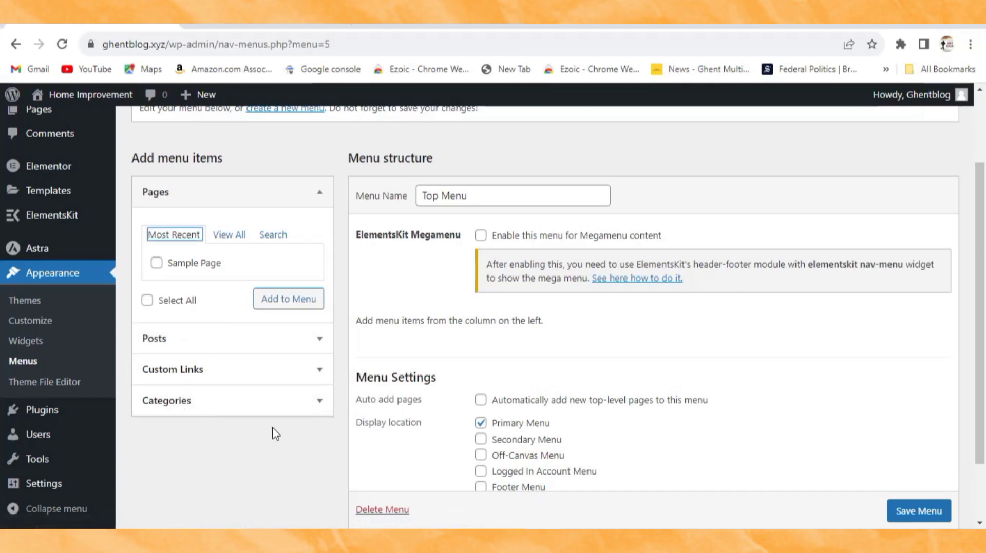
left_click(180, 401)
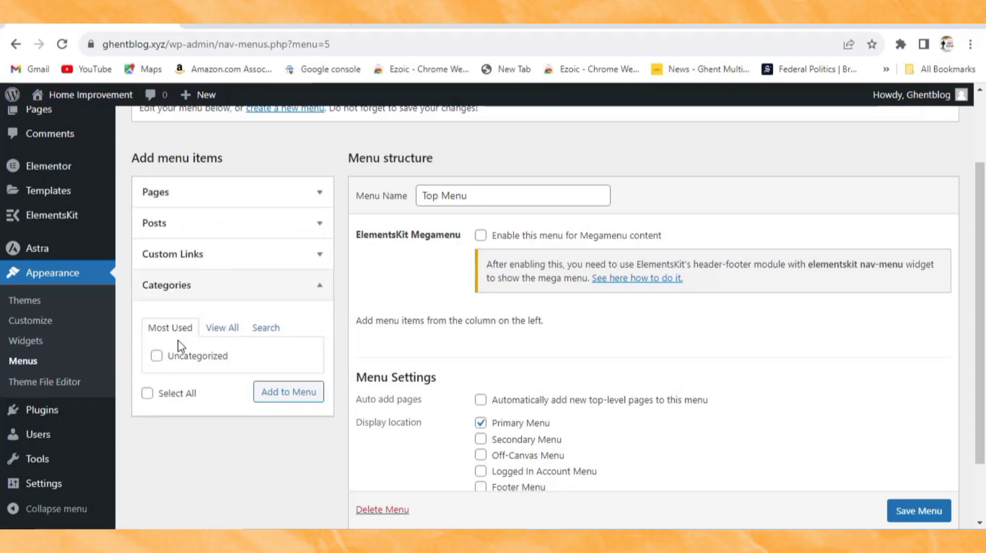
left_click(220, 331)
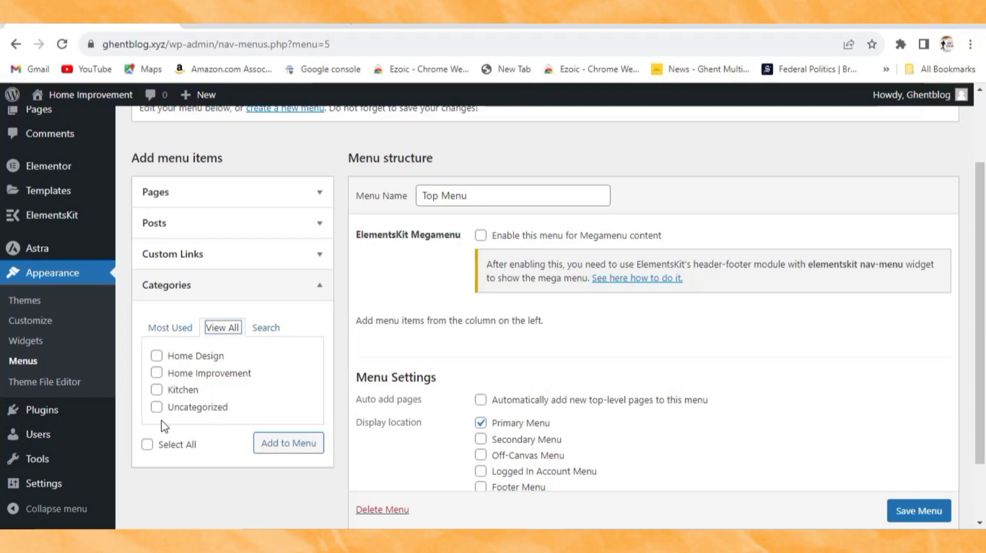
left_click_drag(229, 408, 167, 409)
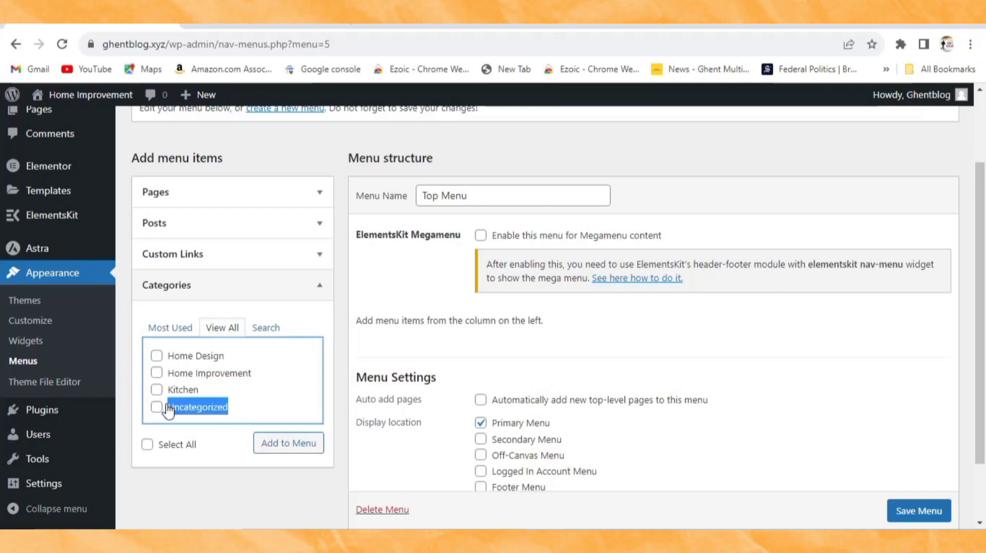
left_click(196, 413)
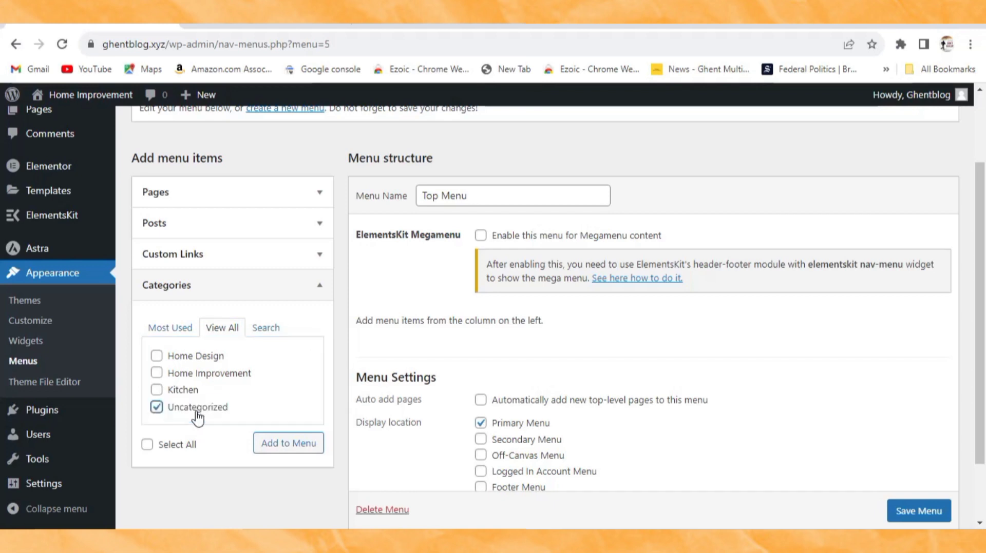
left_click(157, 407)
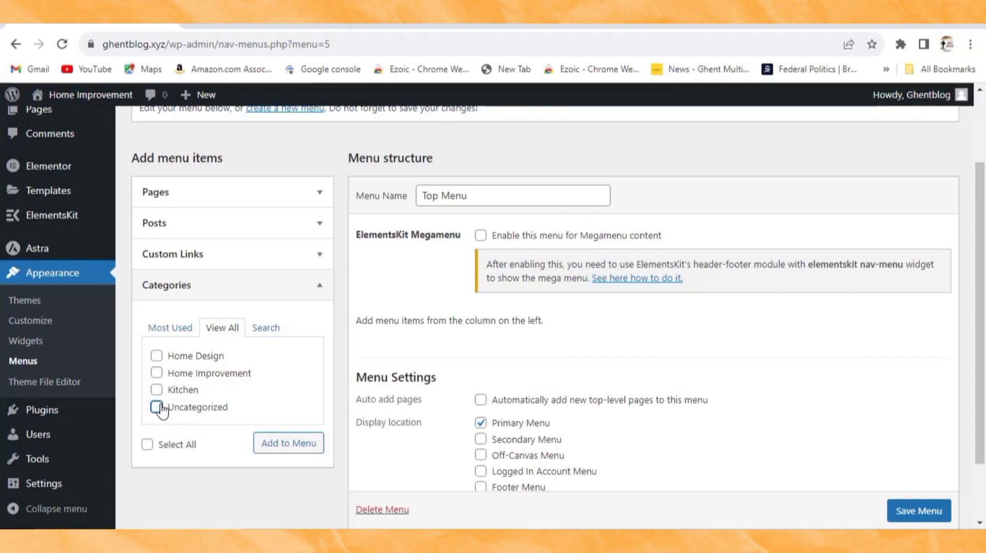
left_click(157, 357)
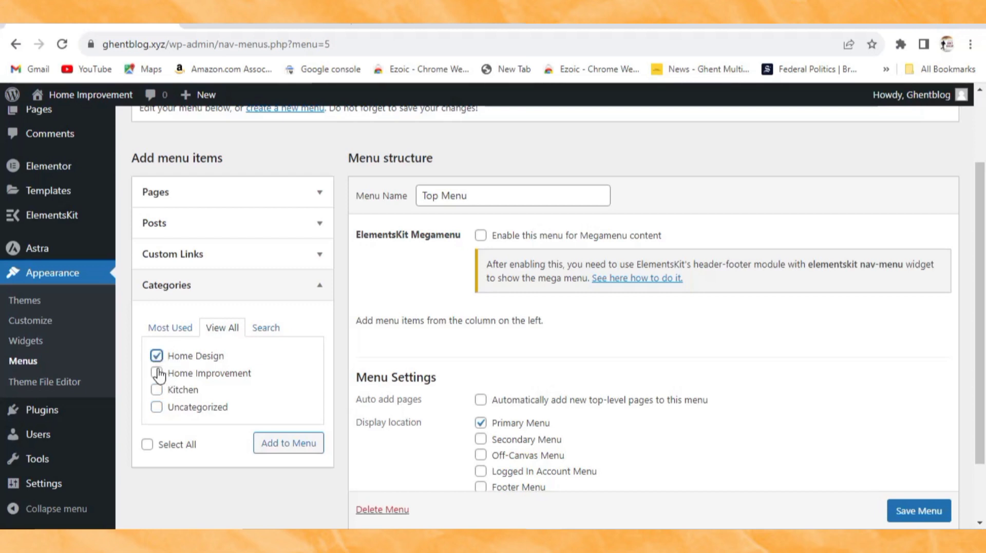
left_click(156, 390)
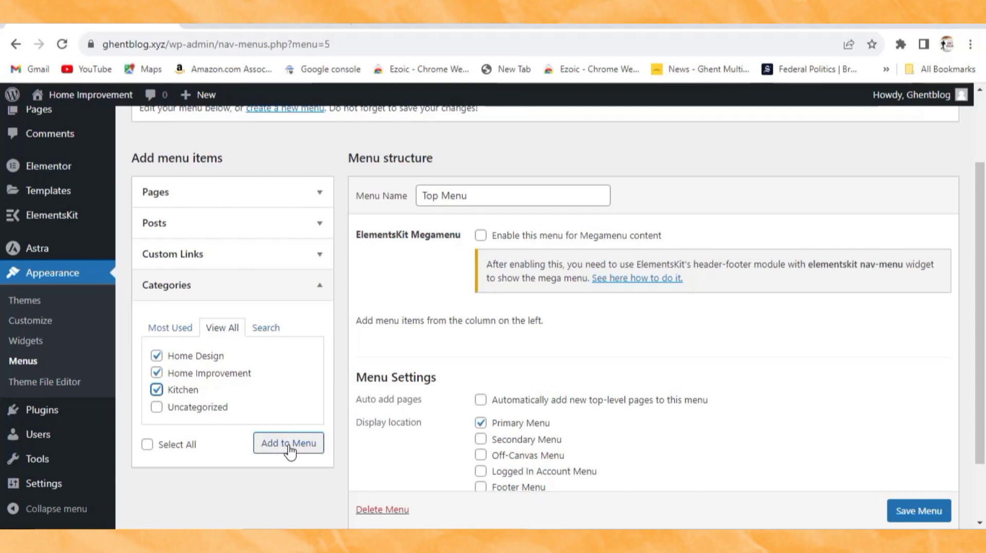
left_click(289, 445)
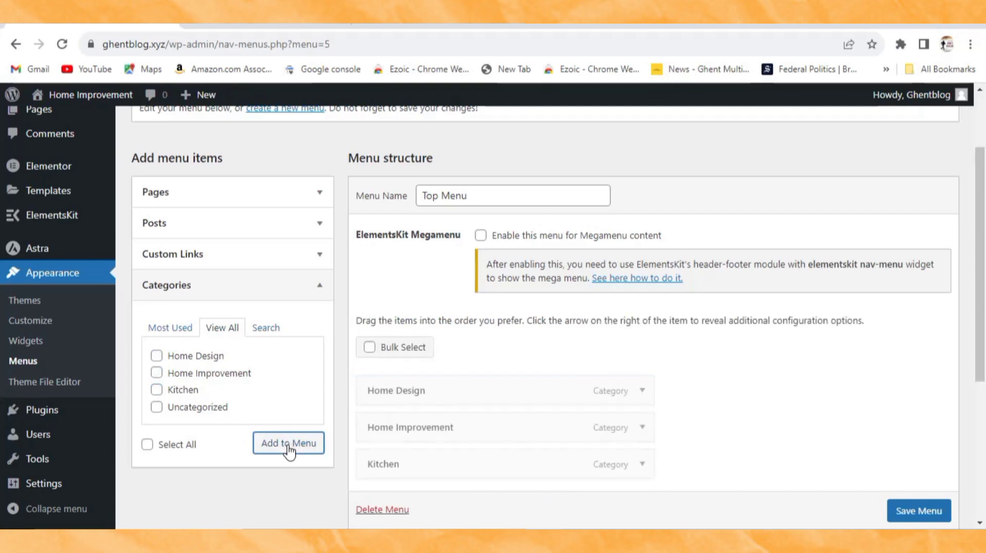
Step: Move Home Improvement above Home Design in Top Menu, save, and reload the live site
scroll(452, 336, "down", 1)
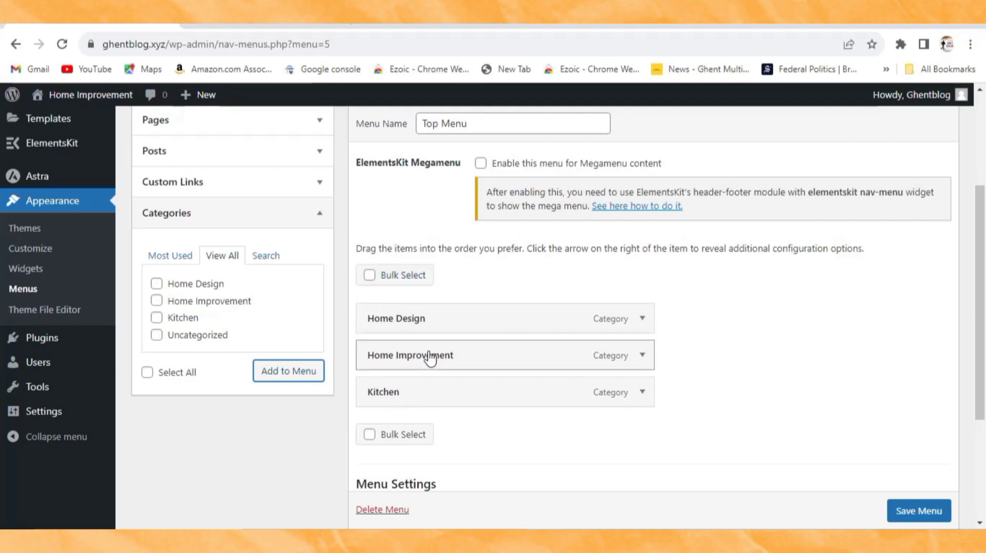
left_click_drag(430, 355, 431, 325)
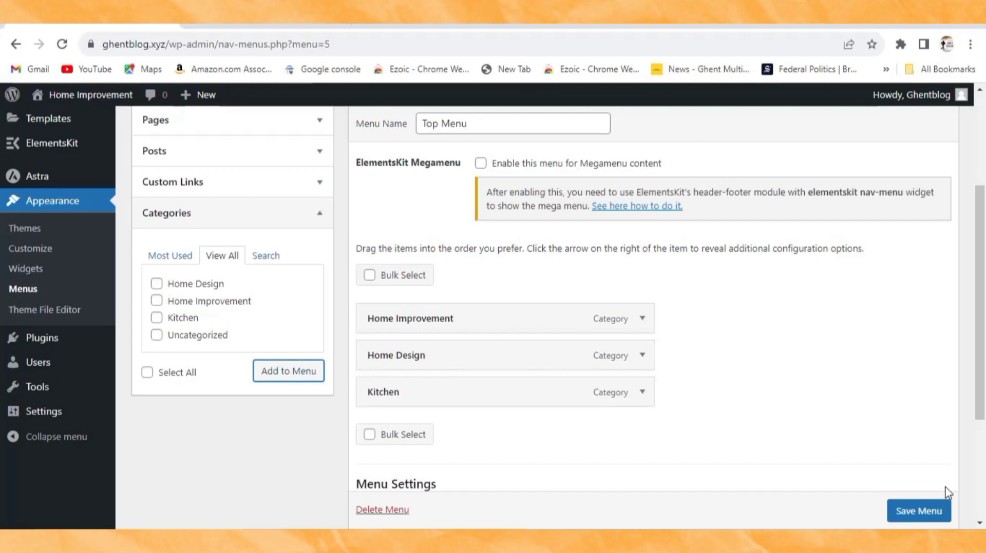
scroll(926, 509, "down", 1)
left_click(927, 510)
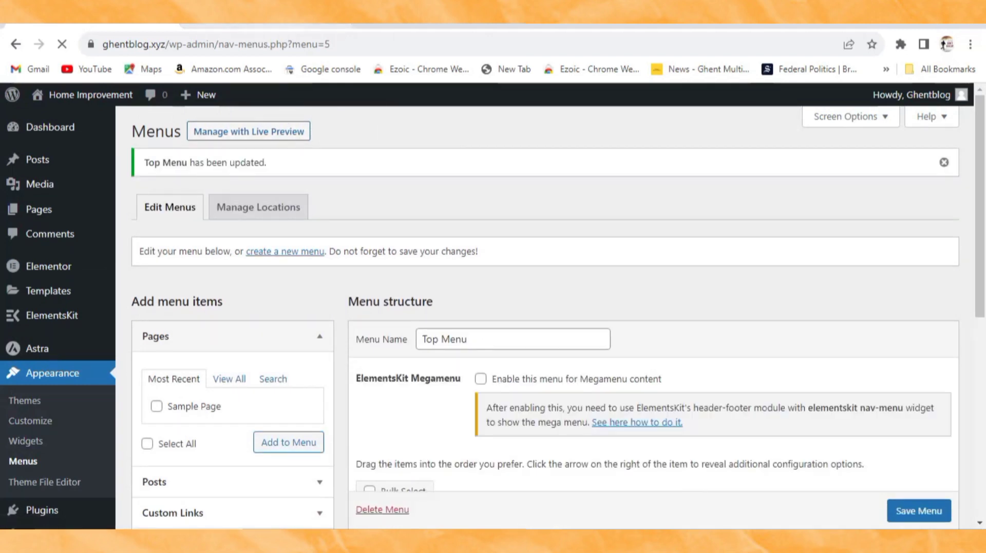
left_click(257, 23)
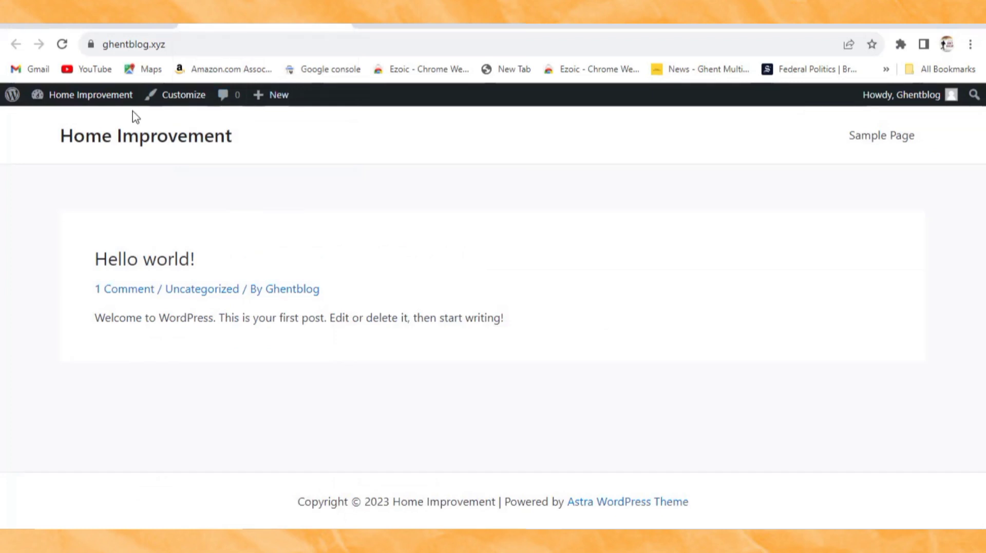
left_click(62, 44)
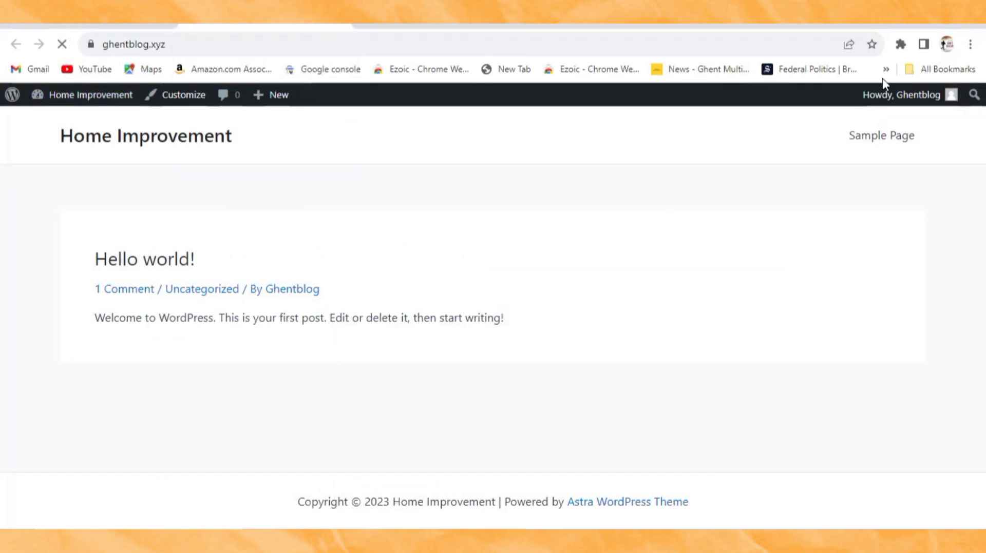
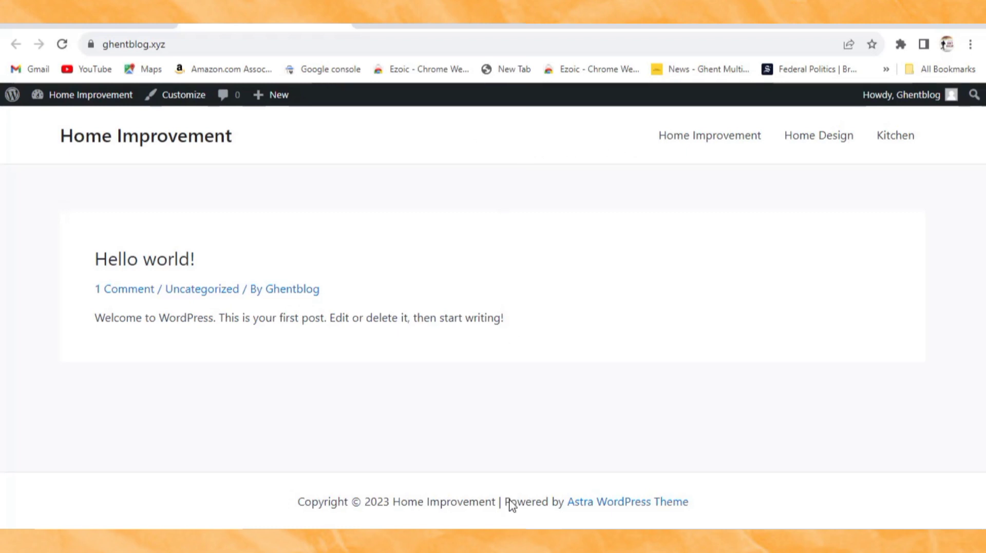
Step: Bring the WordPad checklist forward and highlight '9. POST ARTICLES' as the current step
left_click(508, 475)
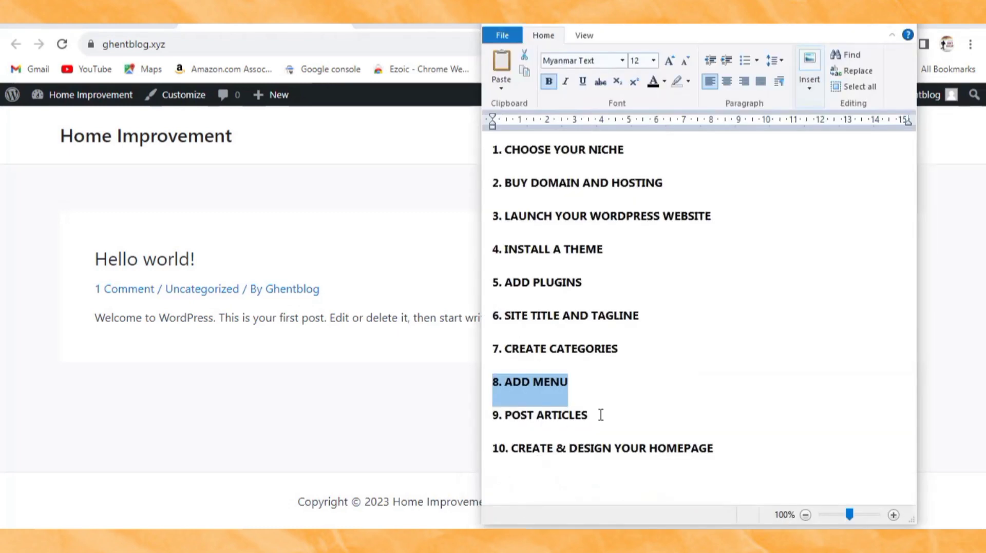
left_click_drag(601, 415, 490, 415)
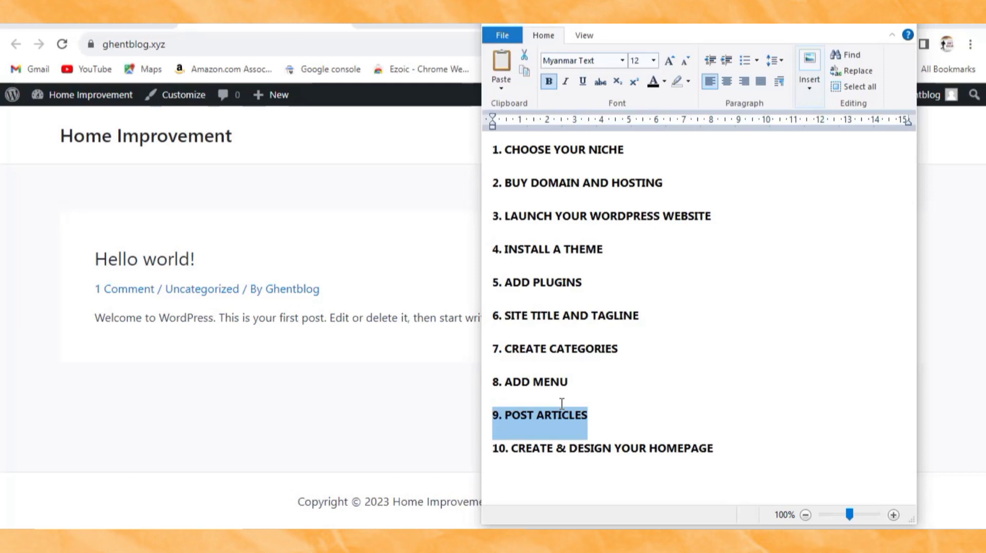
left_click(99, 26)
Step: Trash the sample 'Hello world!' post with the Move to Trash bulk action
mouse_move(67, 112)
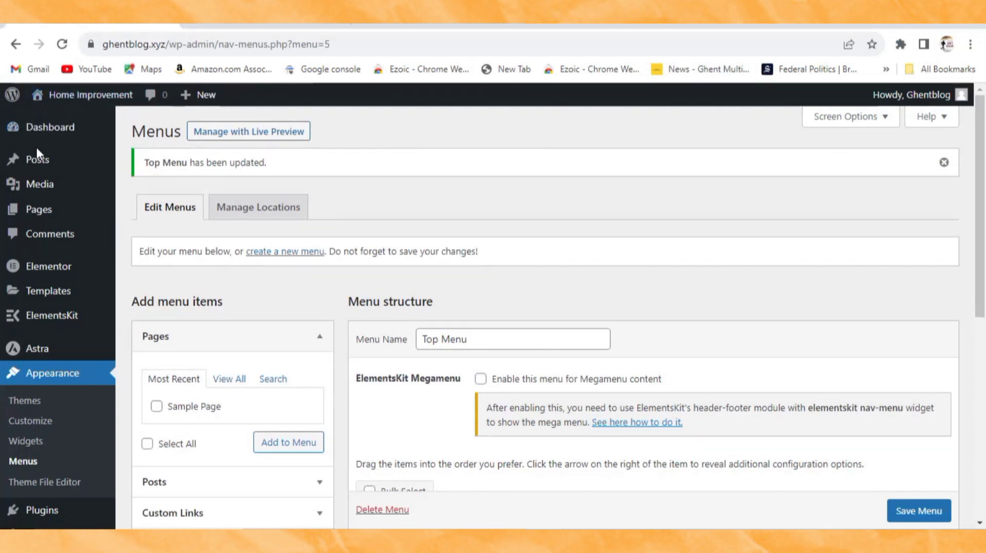
mouse_move(42, 167)
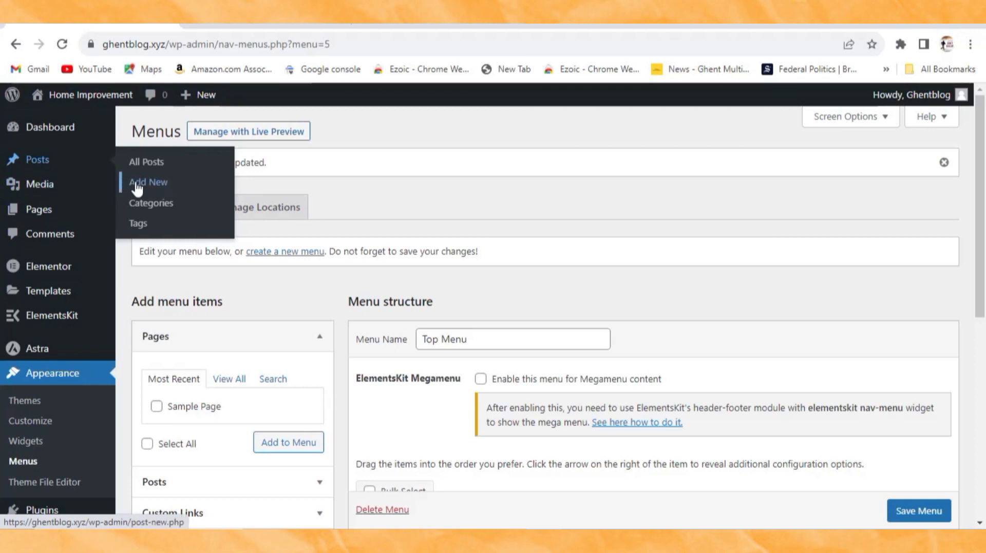
left_click(164, 162)
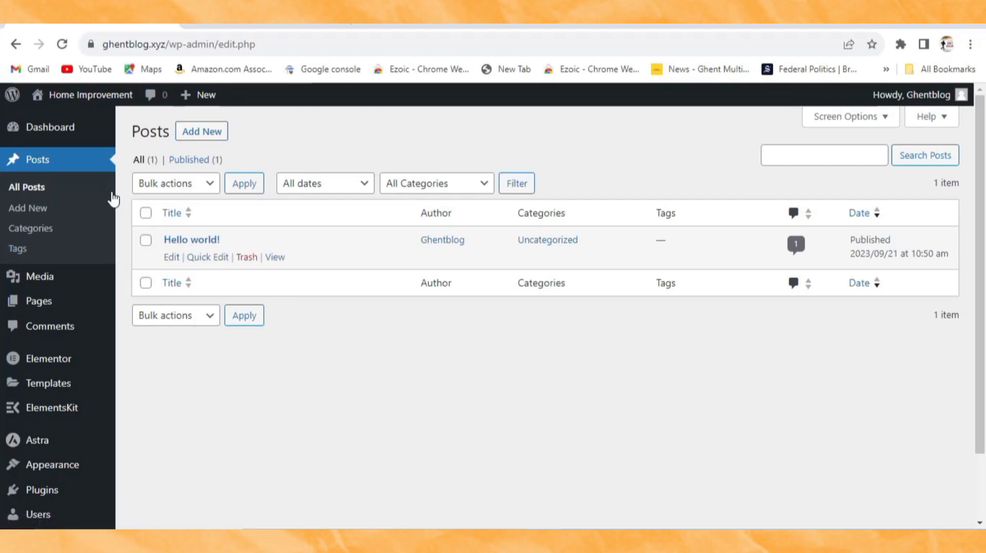
left_click(145, 240)
left_click(206, 188)
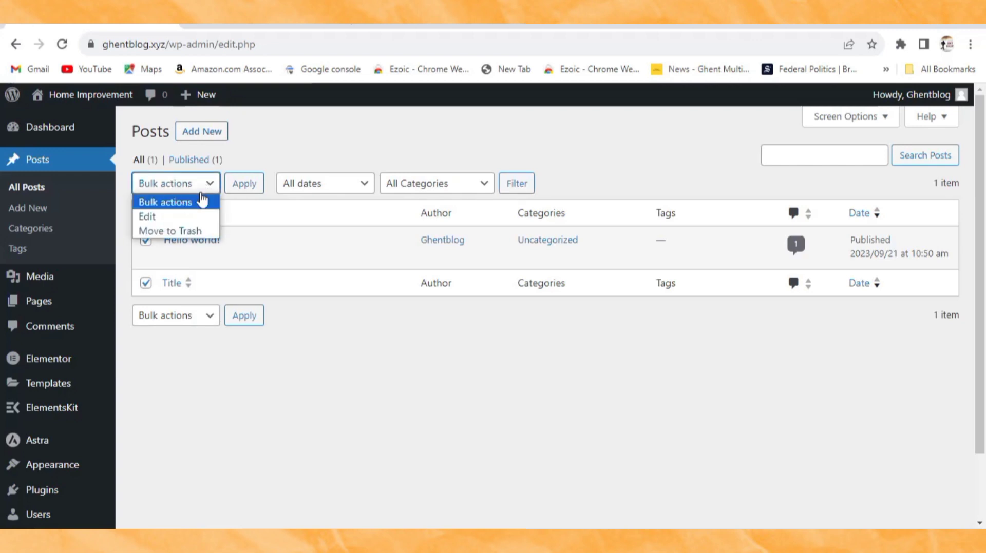
left_click(193, 231)
left_click(241, 191)
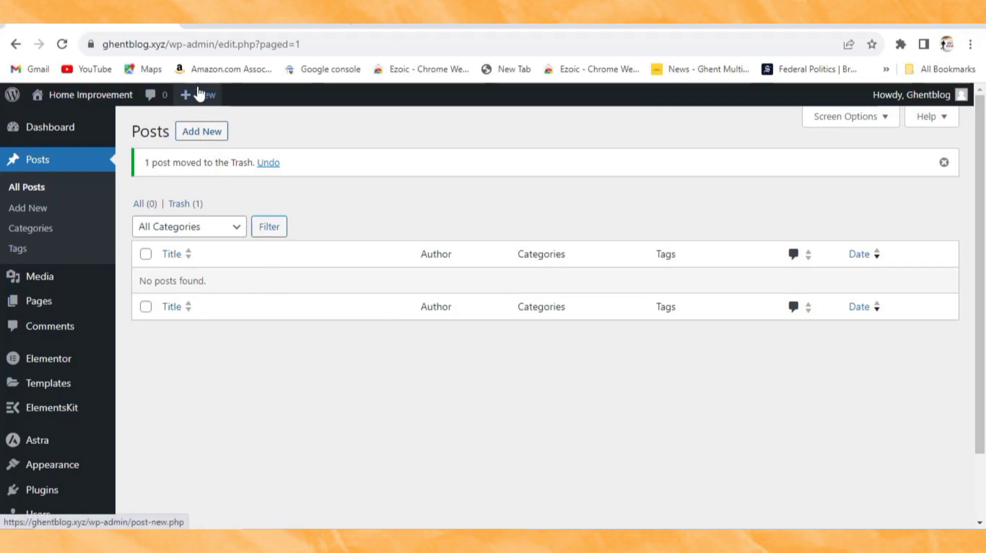
mouse_move(207, 103)
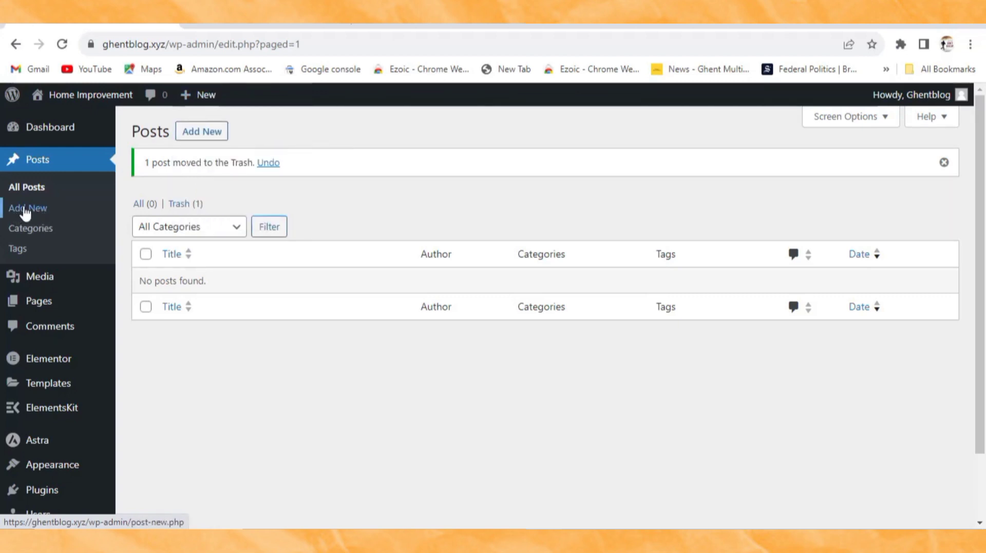
Step: Open a blank Add New Post editor and restore down the browser window
left_click(208, 132)
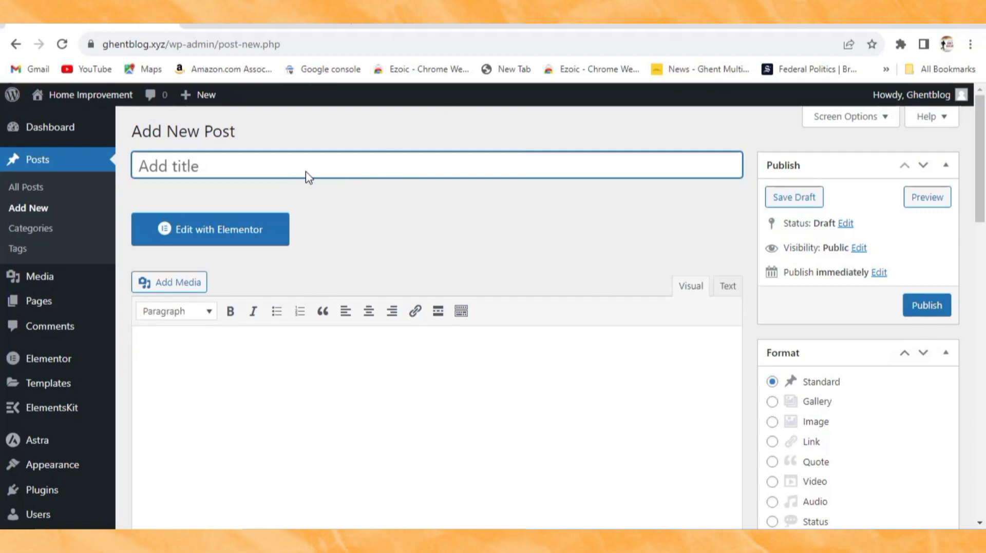
scroll(307, 173, "down", 1)
scroll(482, 214, "down", 1)
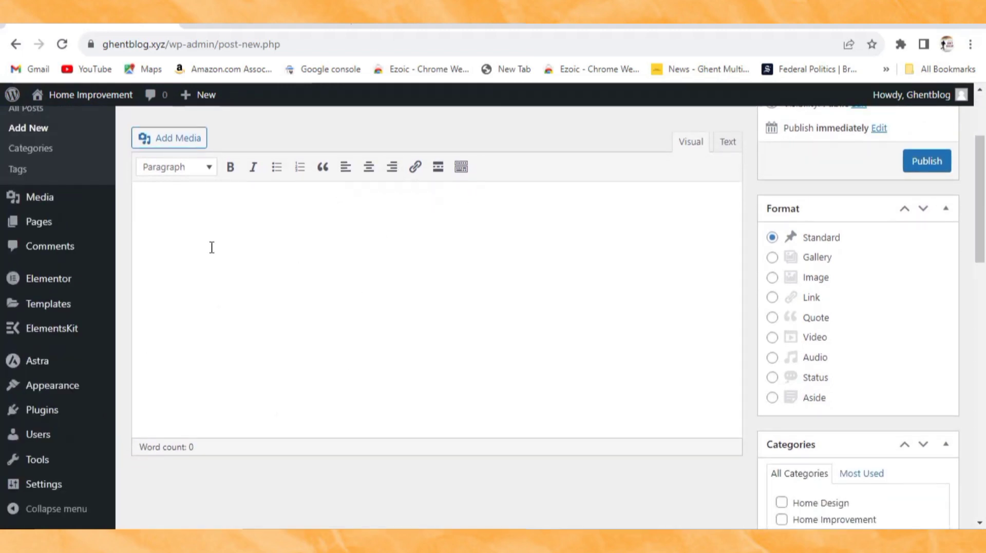
scroll(348, 305, "down", 7)
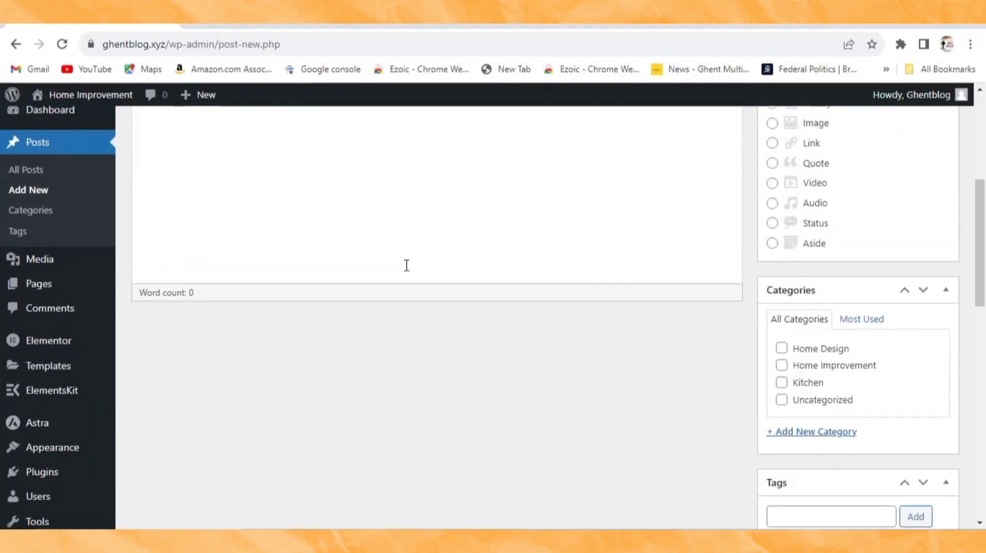
scroll(801, 321, "up", 6)
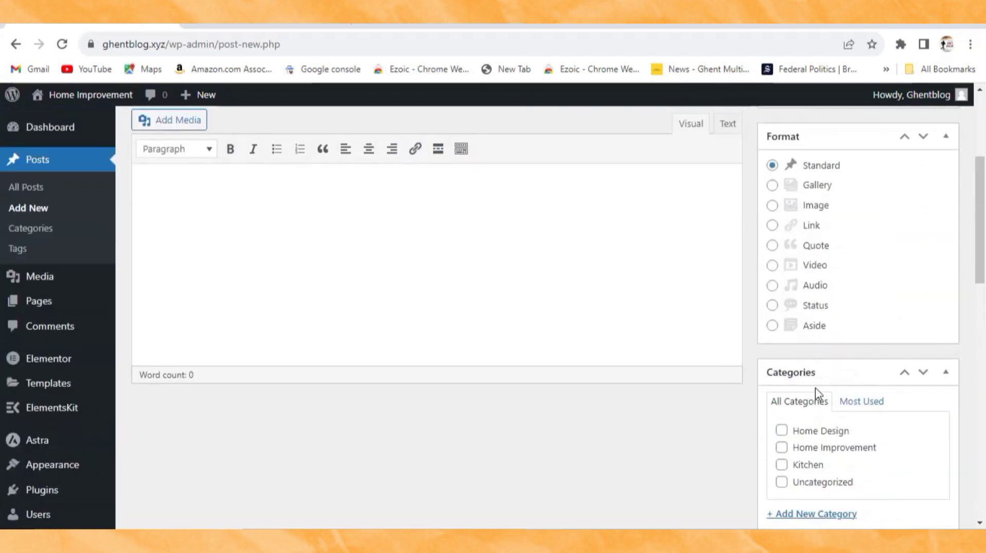
scroll(821, 411, "down", 2)
scroll(483, 324, "up", 7)
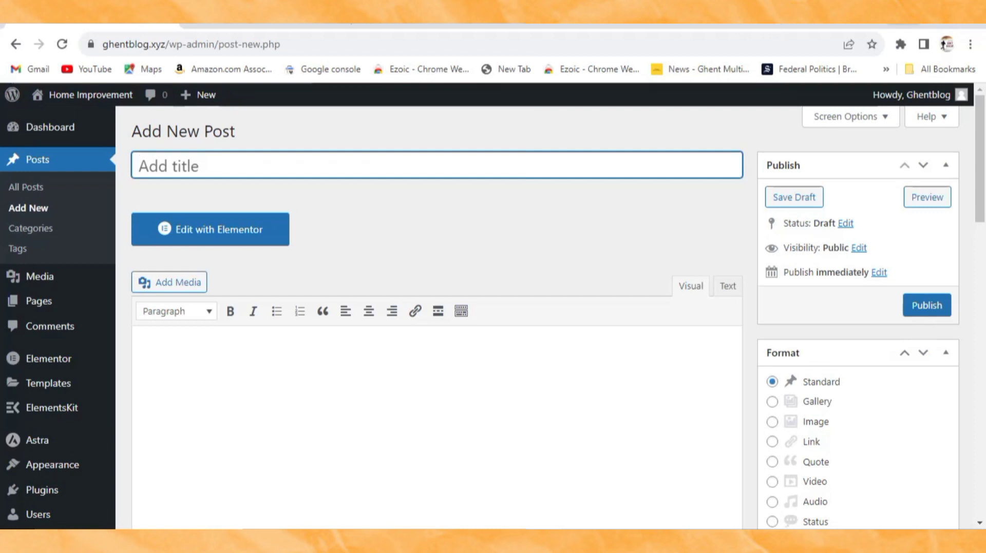
left_click(937, 24)
left_click(506, 391)
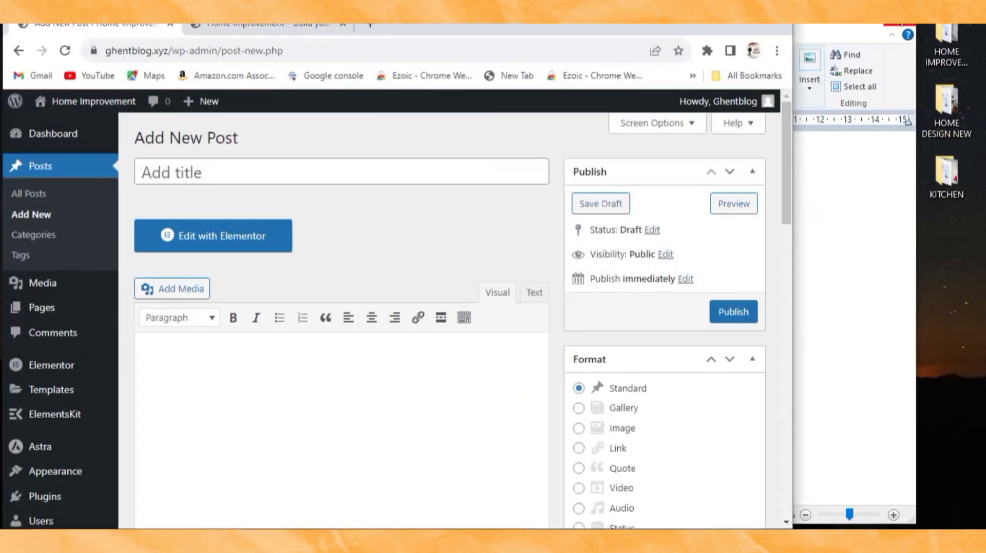
Step: Copy the whole 'Smart Solutions for Small Space Living' article from the home improvement WordPad file
left_click(852, 24)
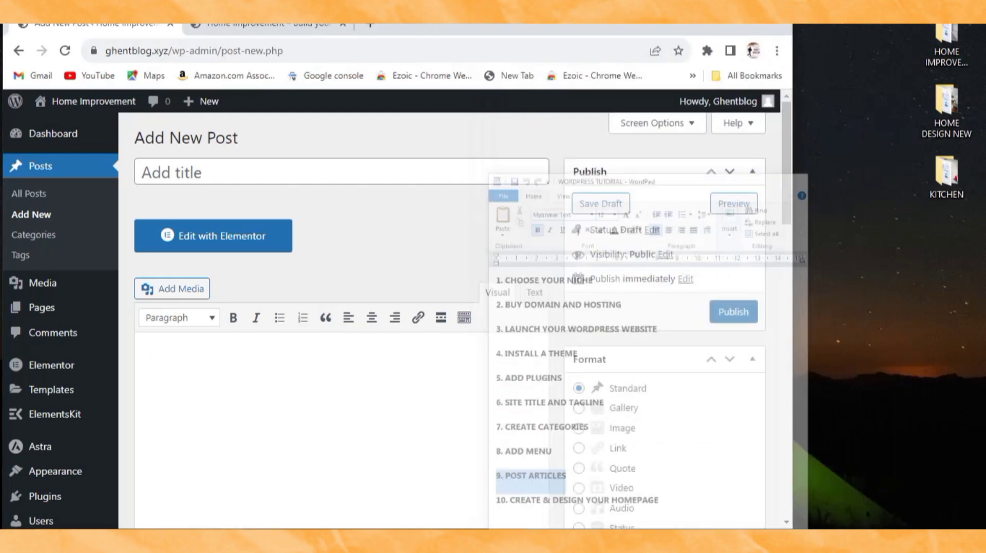
double_click(954, 52)
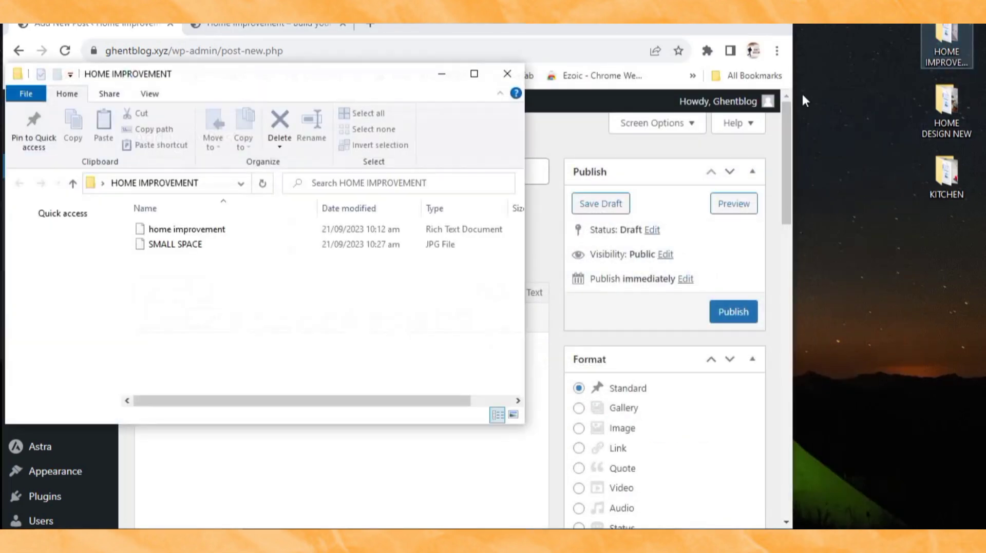
left_click(262, 234)
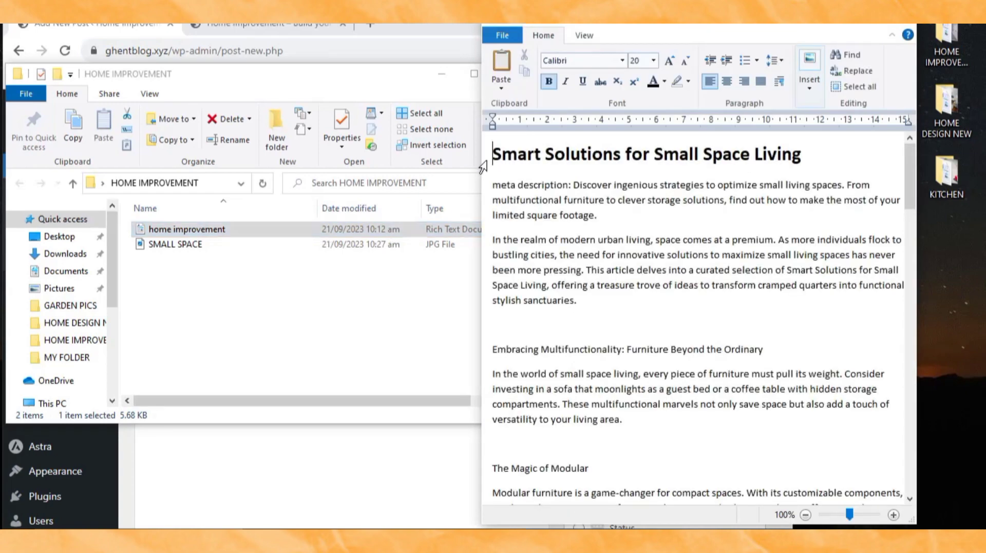
left_click_drag(494, 154, 705, 525)
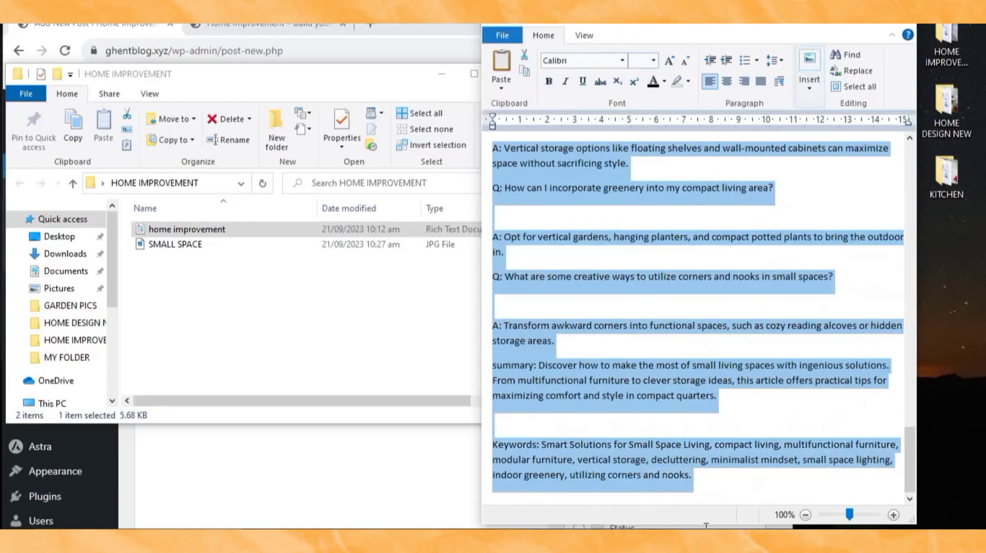
right_click(571, 187)
left_click(599, 209)
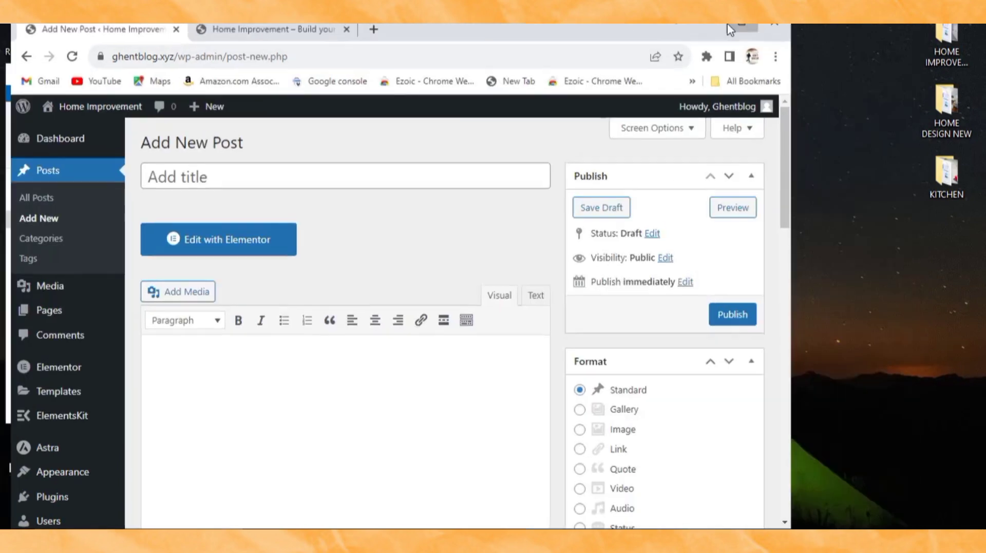
left_click(728, 25)
right_click(171, 358)
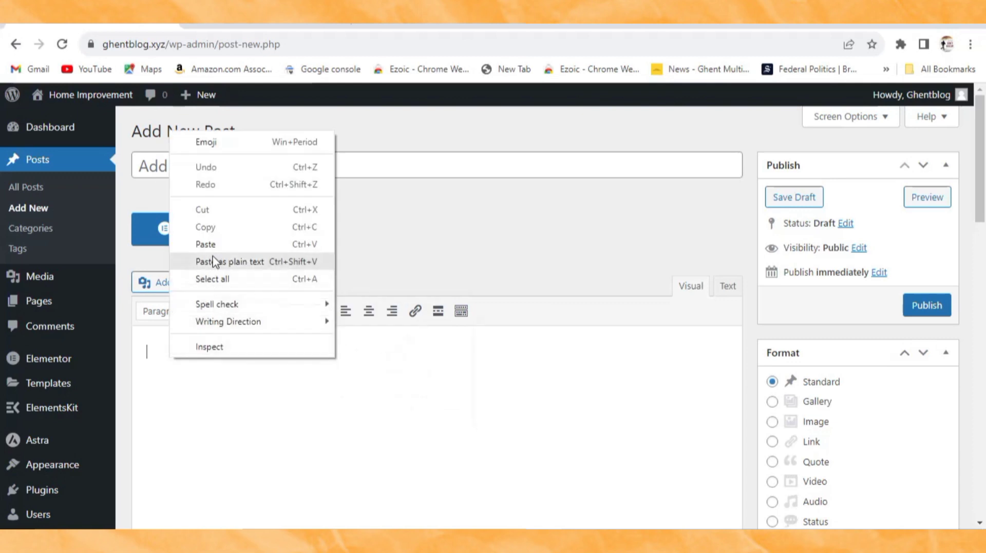
Step: Paste the article into the body and move 'Smart Solutions for Small Space Living' into the title
left_click(214, 245)
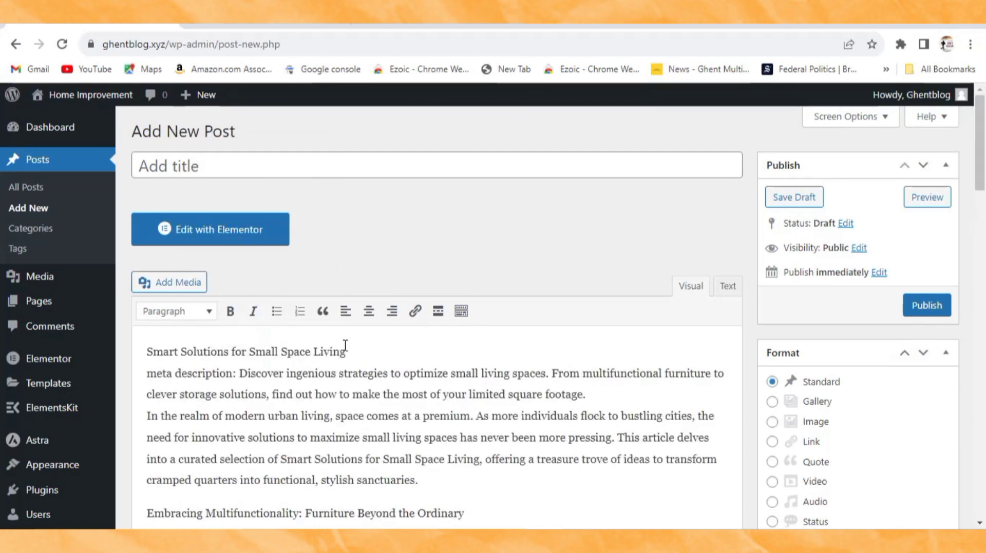
left_click_drag(346, 352, 142, 343)
right_click(189, 343)
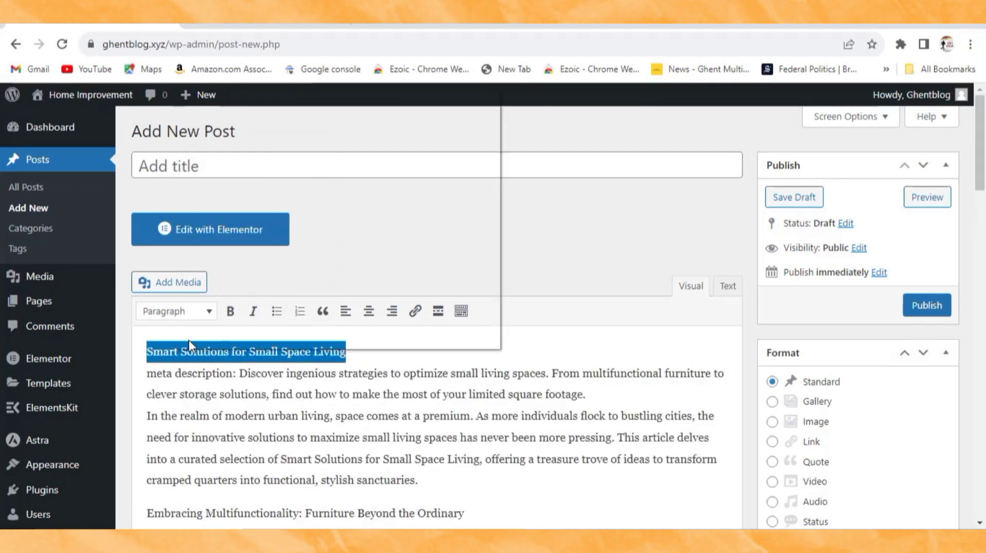
left_click(226, 126)
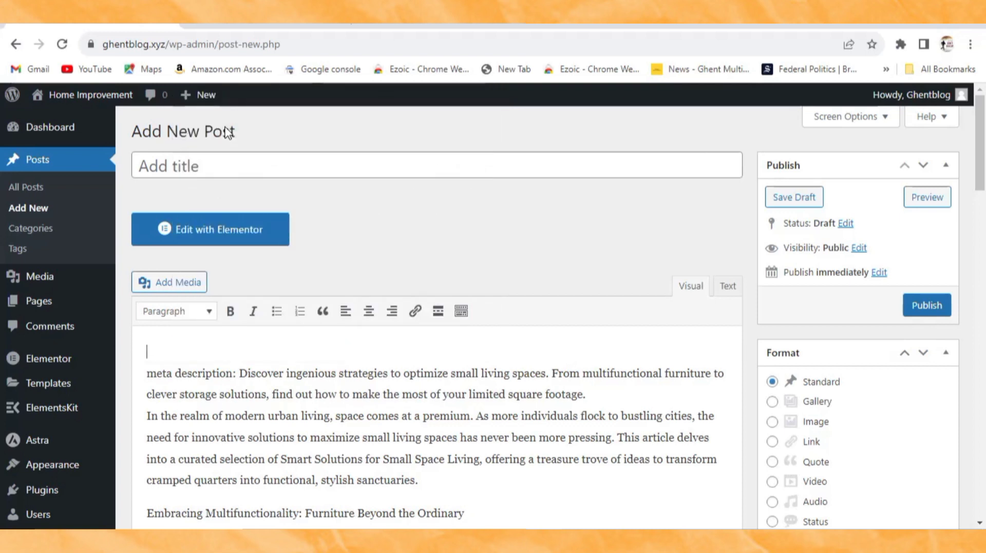
right_click(179, 165)
left_click(226, 278)
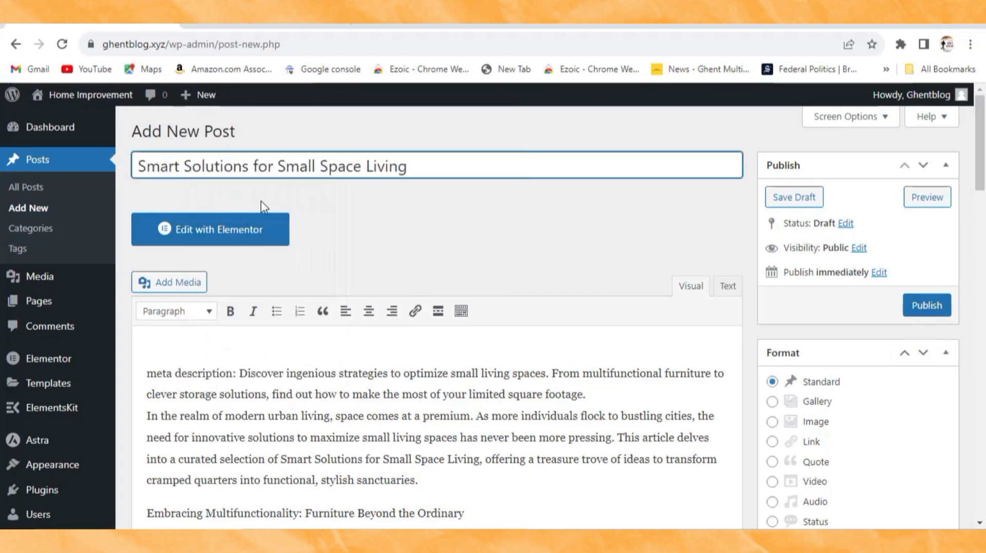
Step: Open the post's Set featured image chooser
scroll(302, 176, "down", 1)
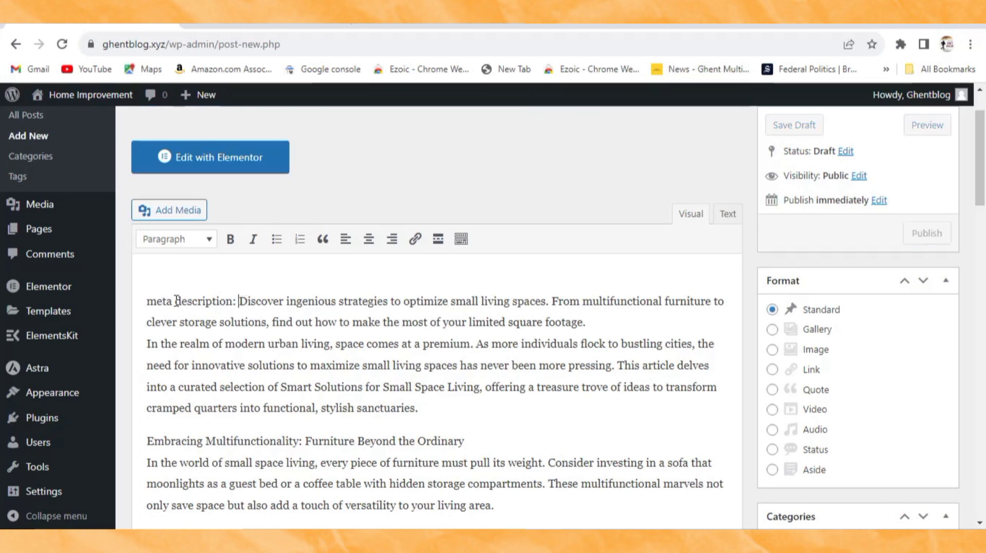
left_click_drag(243, 302, 141, 300)
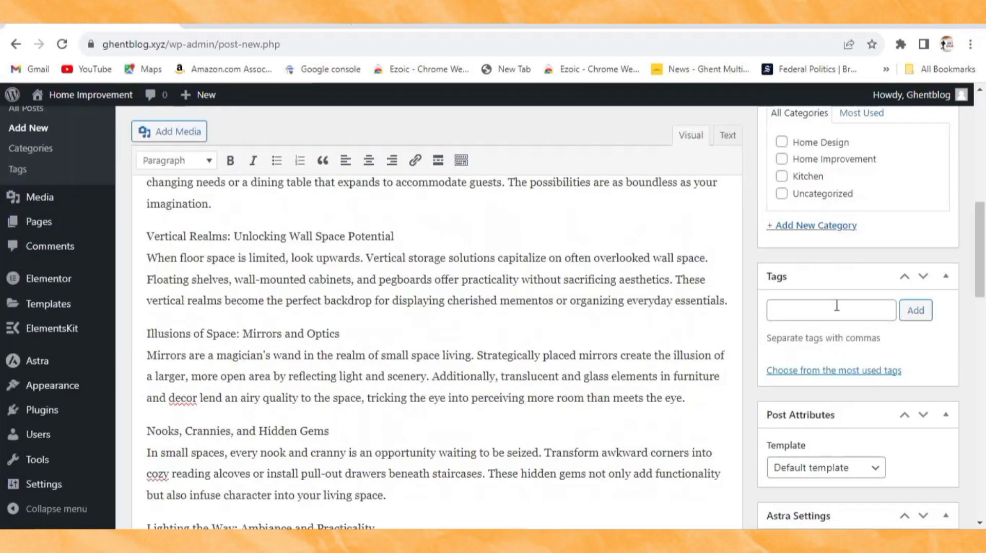
scroll(836, 306, "up", 2)
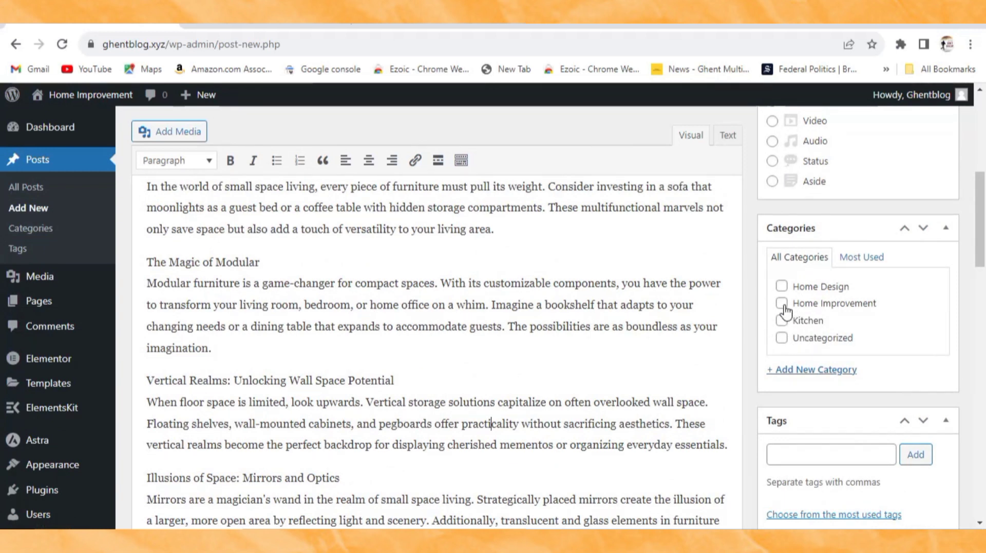
scroll(782, 312, "down", 5)
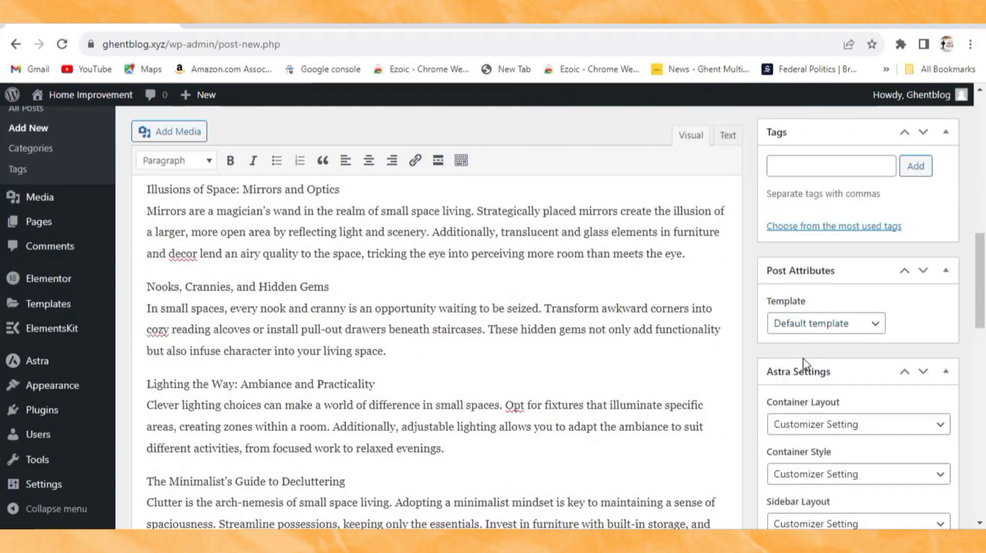
scroll(794, 310, "down", 5)
scroll(804, 404, "down", 3)
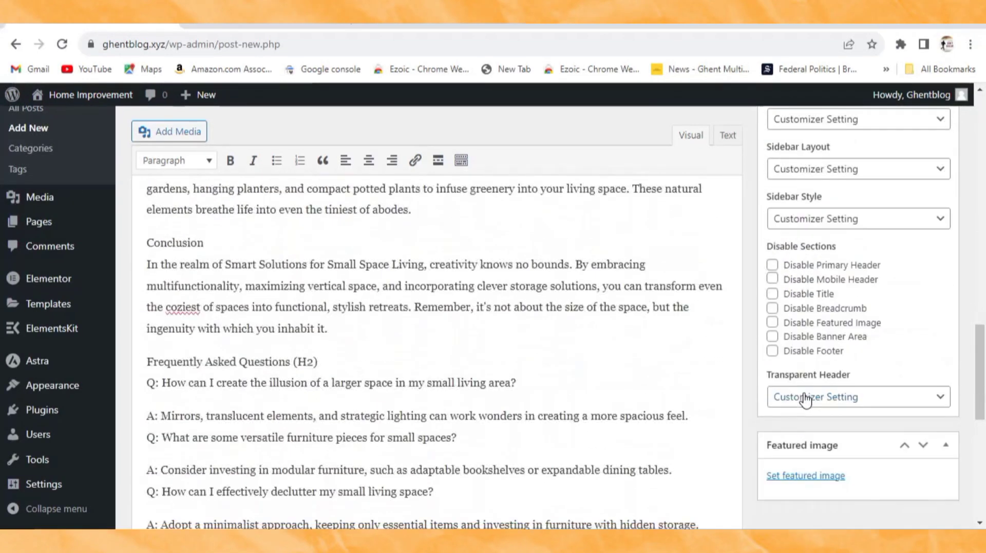
left_click(794, 488)
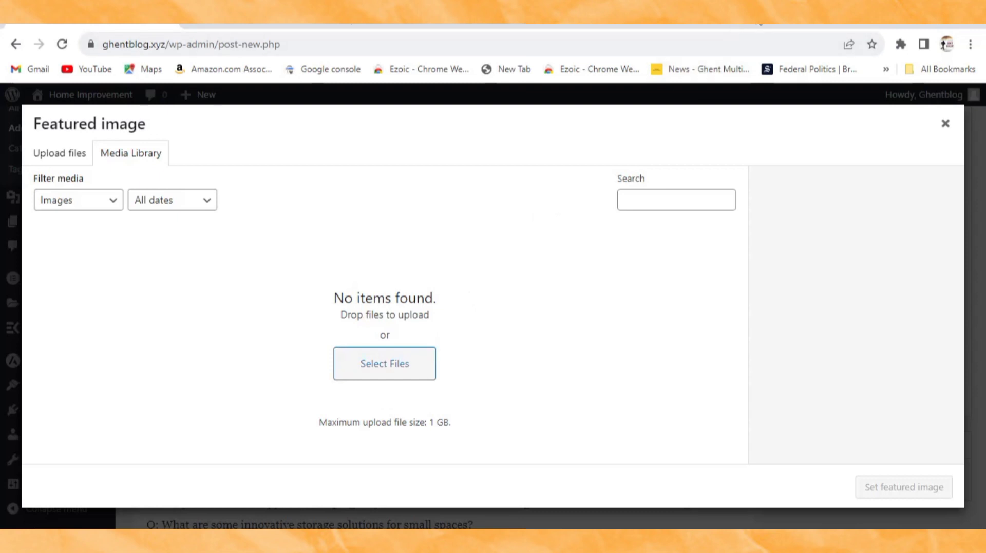
Step: Upload SMALL SPACE.jpg from the HOME IMPROVEMENT folder and set it as the featured image
left_click(950, 27)
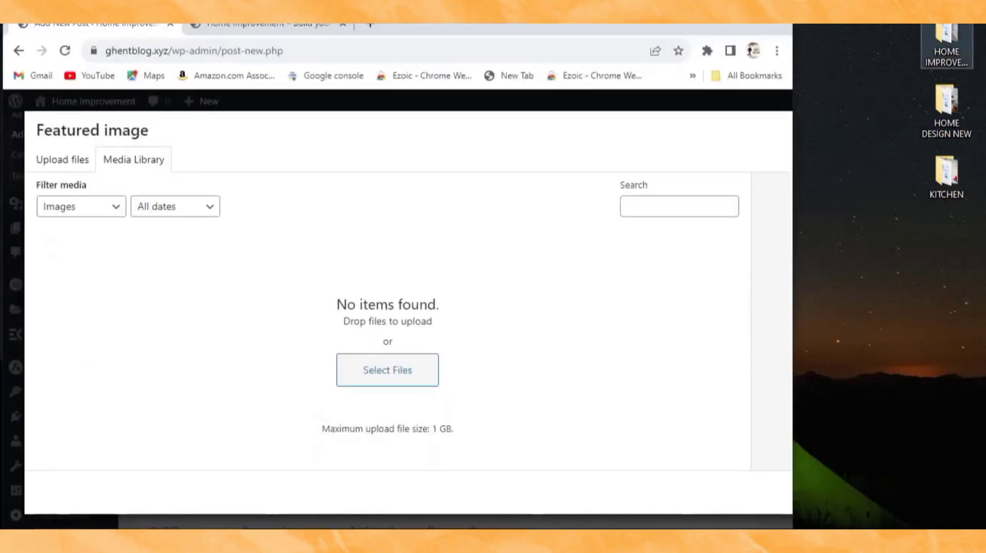
double_click(953, 42)
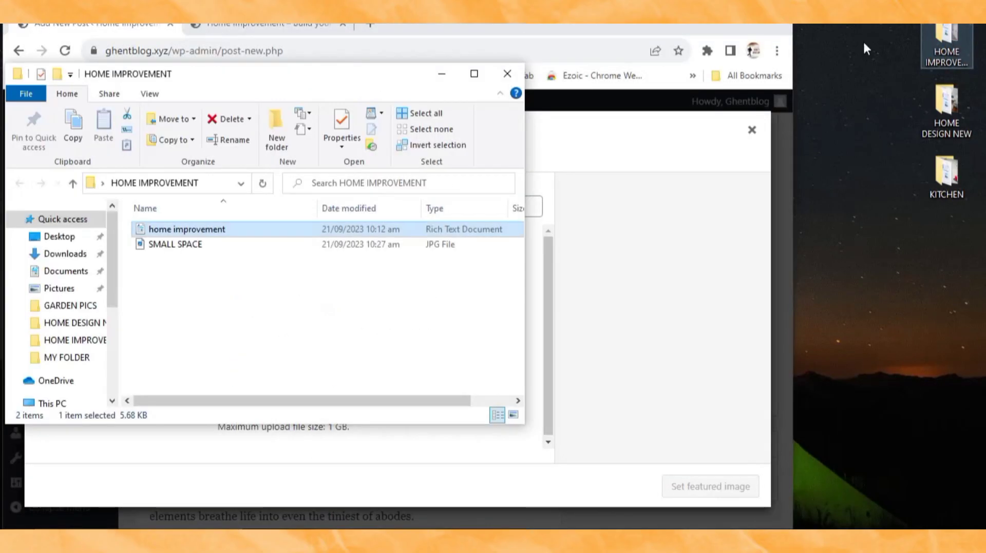
left_click_drag(367, 74, 865, 158)
left_click(737, 324)
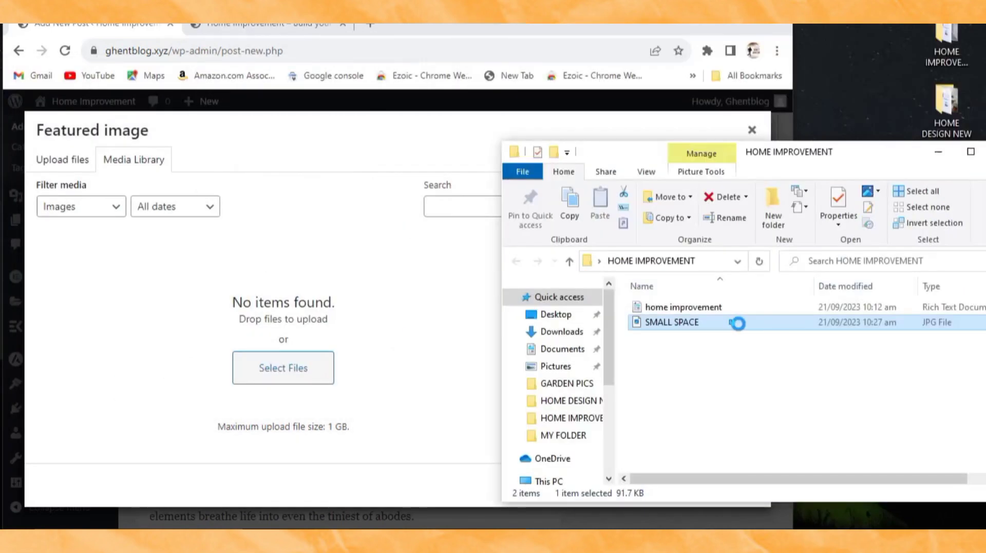
left_click_drag(738, 323, 413, 307)
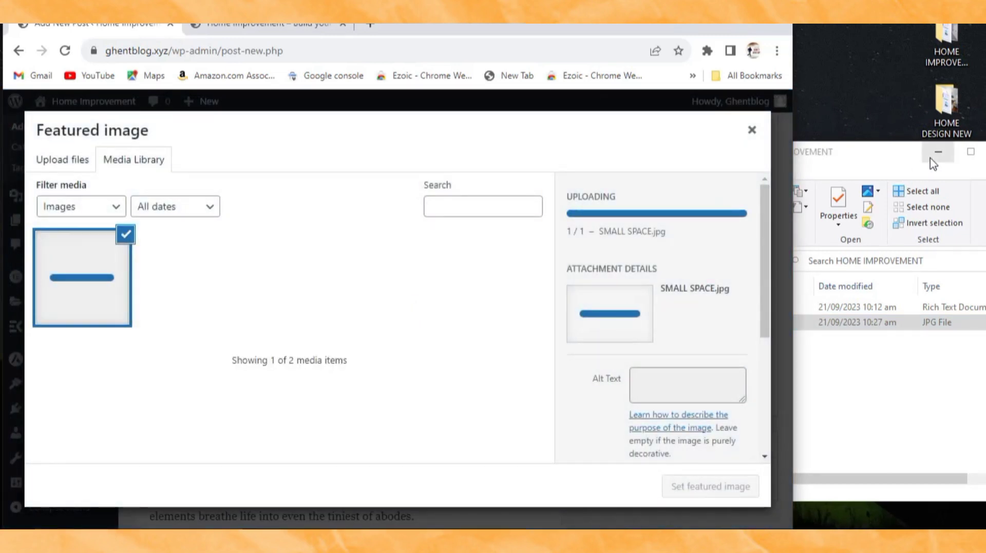
left_click(801, 184)
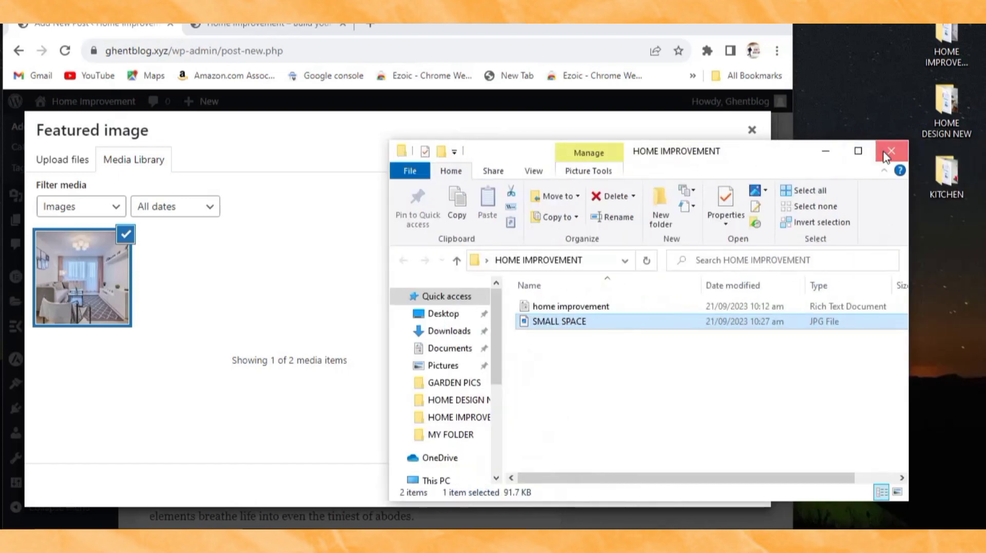
left_click(889, 150)
double_click(751, 25)
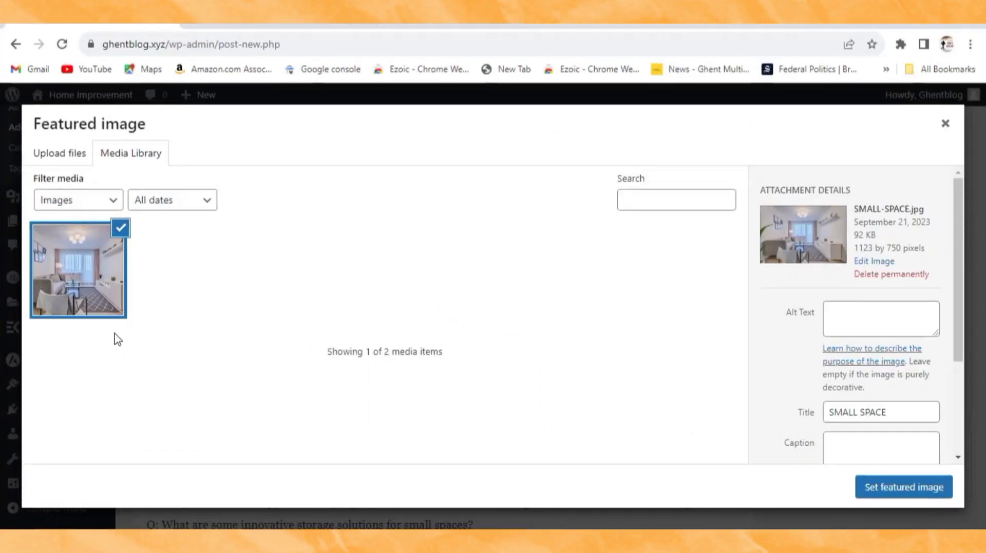
left_click(896, 496)
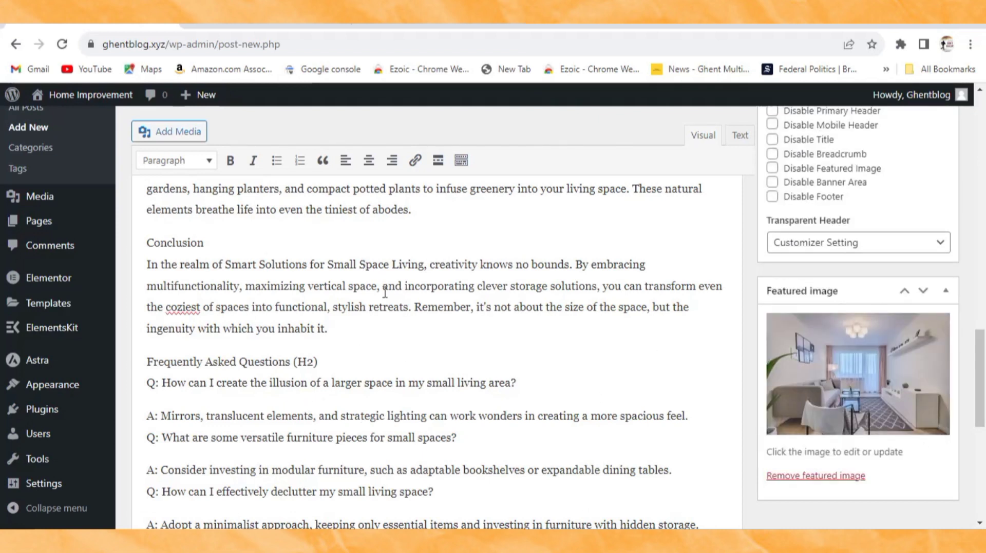
Step: Publish the Smart Solutions for Small Space Living post and begin another new post
scroll(821, 406, "up", 5)
scroll(820, 405, "up", 10)
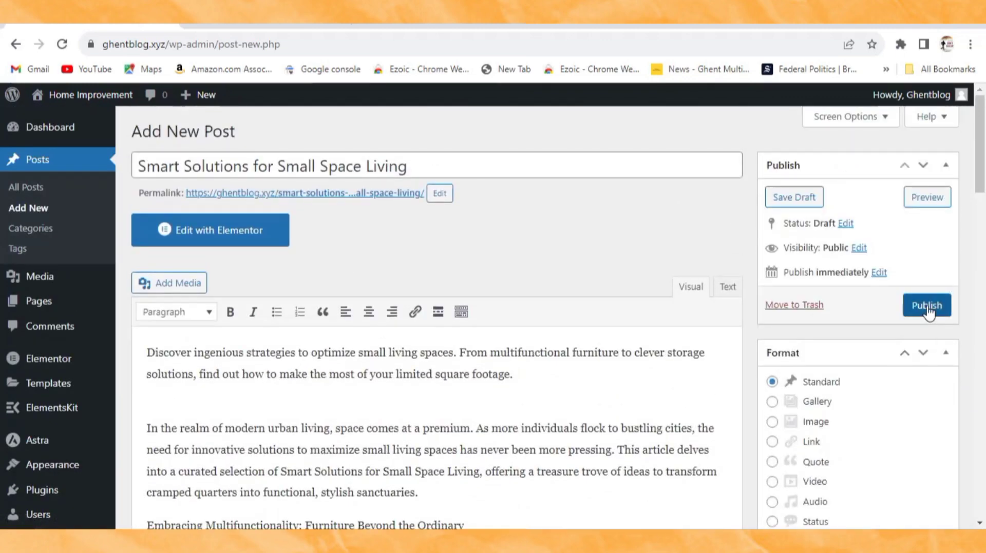
left_click(929, 311)
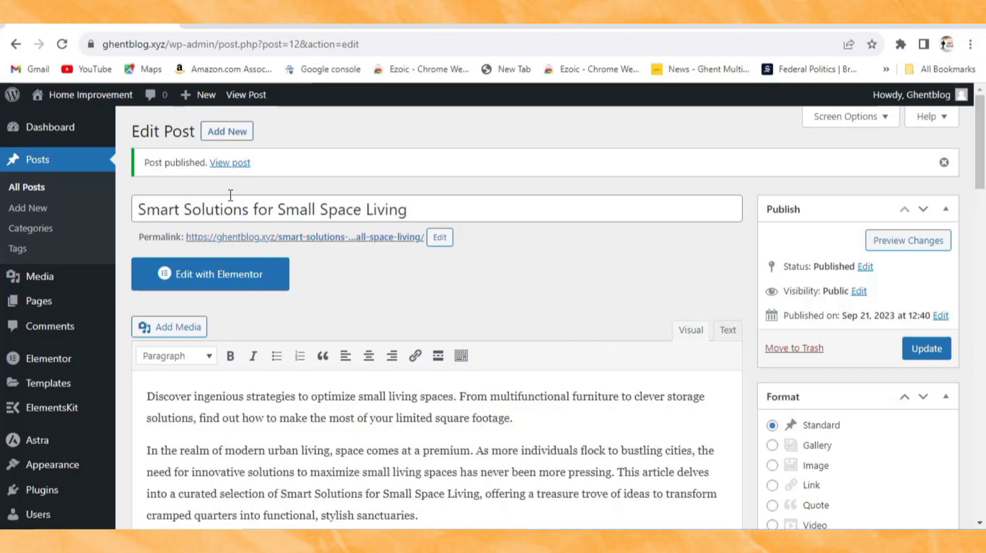
left_click(233, 137)
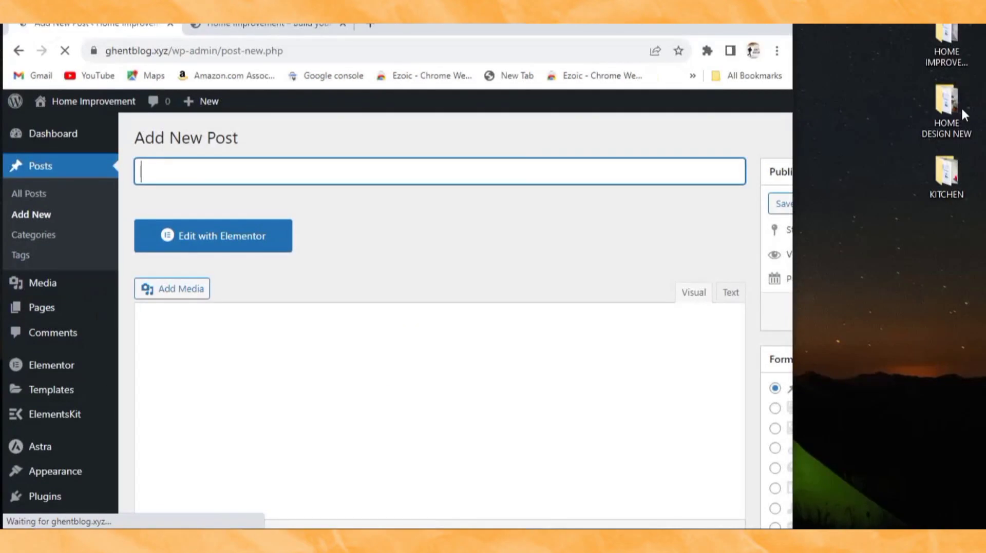
Step: Copy the full patterns-and-textures article from the HOME DESIGN NEW folder's WordPad document
left_click(958, 109)
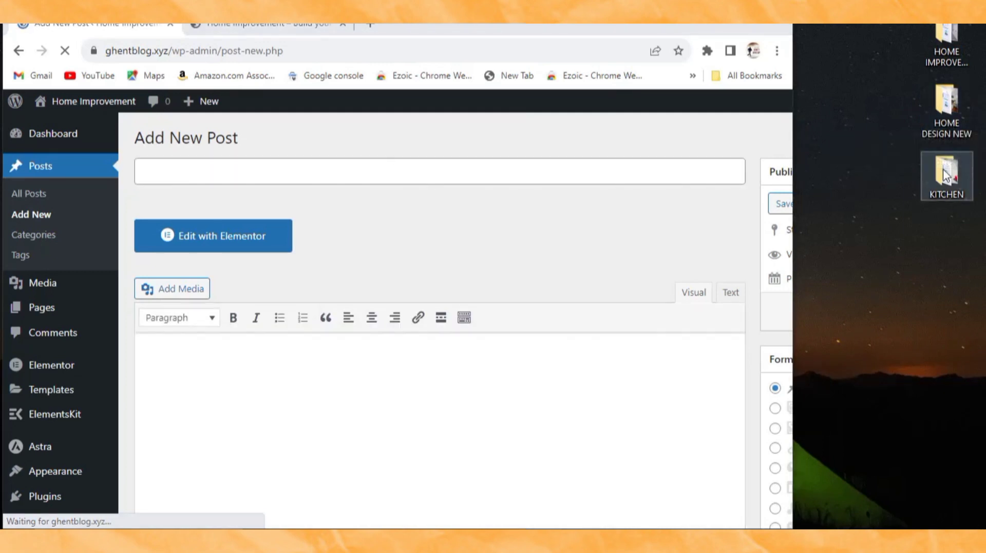
double_click(947, 116)
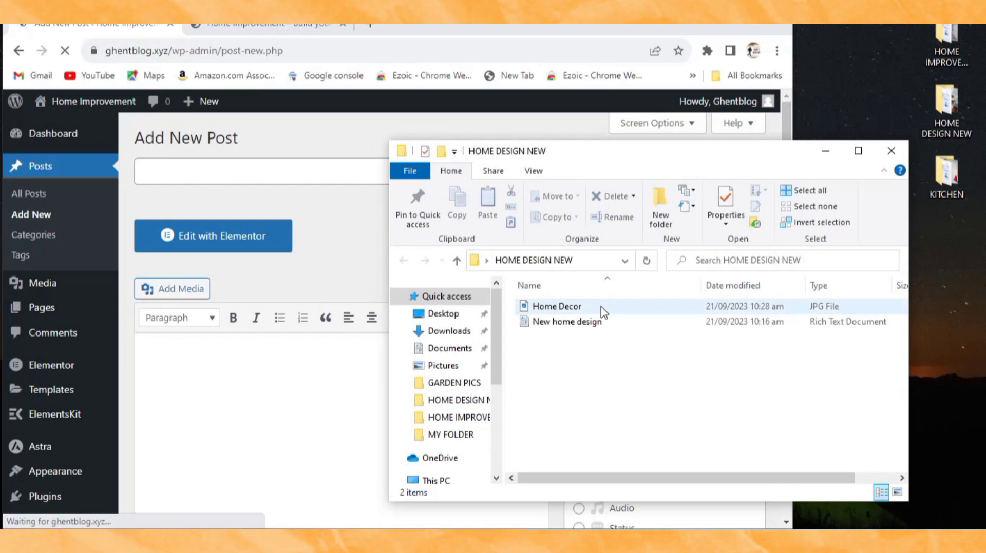
left_click(604, 310)
double_click(604, 308)
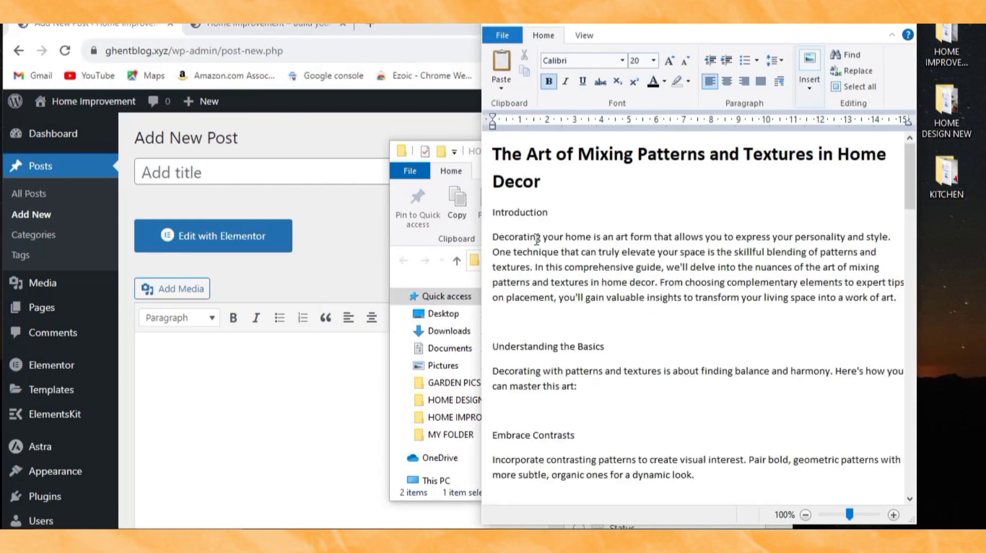
left_click_drag(496, 154, 789, 494)
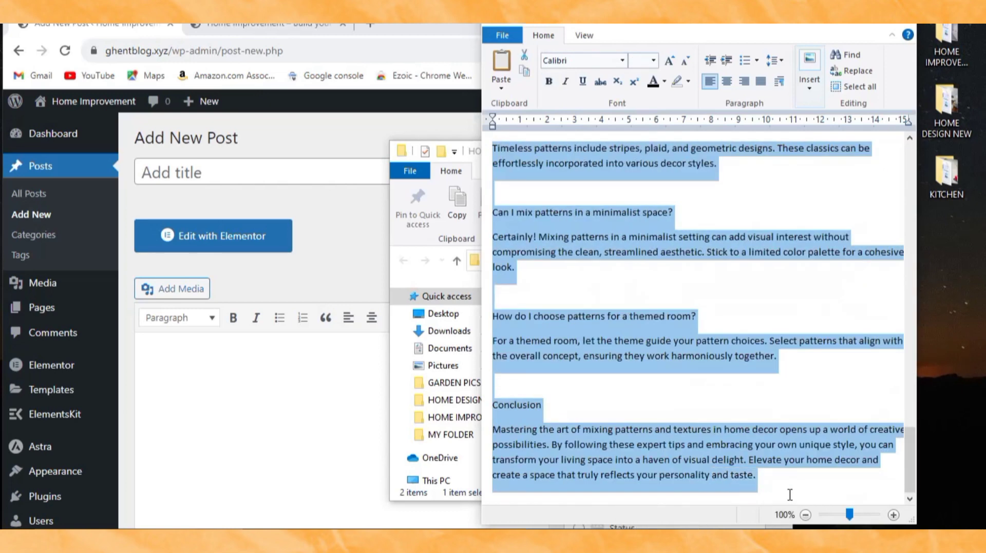
right_click(762, 444)
left_click(781, 459)
left_click(833, 25)
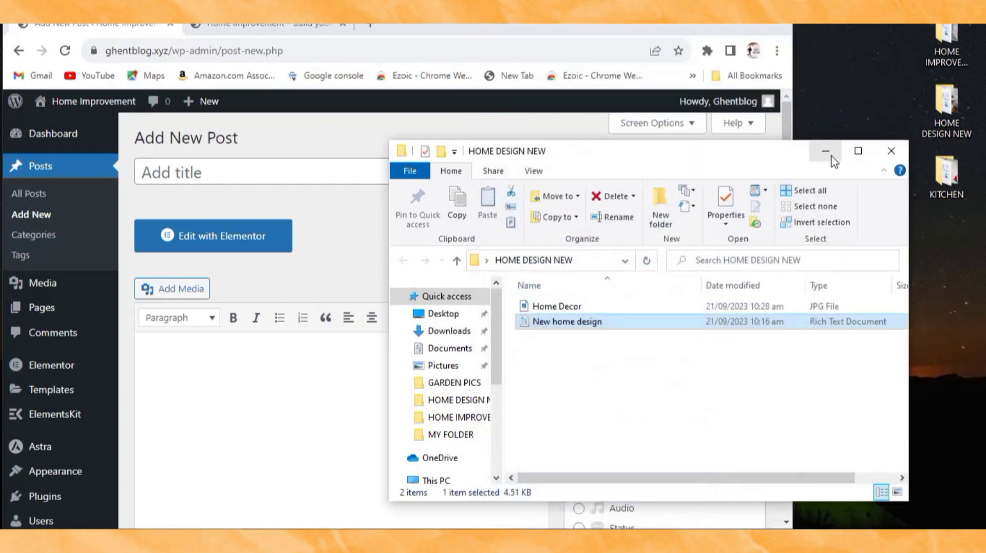
left_click(826, 153)
Step: Paste the copied article into the post body as plain text
left_click(185, 356)
right_click(184, 358)
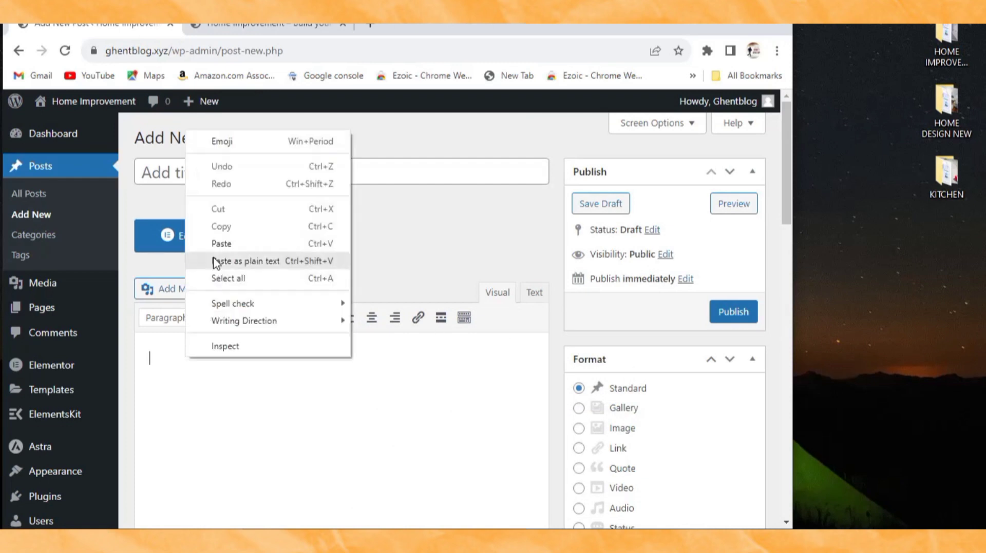
left_click(218, 255)
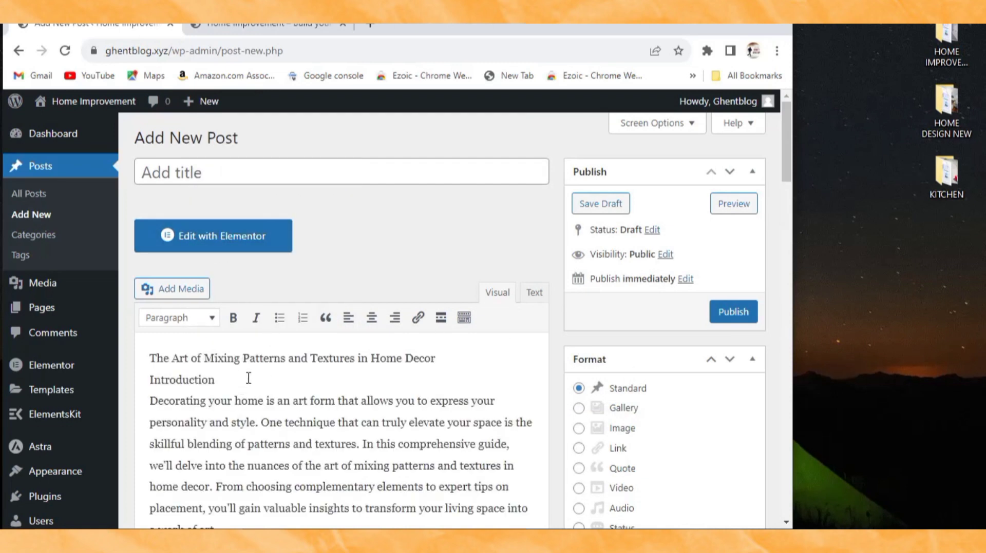
Step: Move 'The Art of Mixing Patterns and Textures in Home Decor' into the title and delete the blank line
left_click_drag(436, 360, 181, 366)
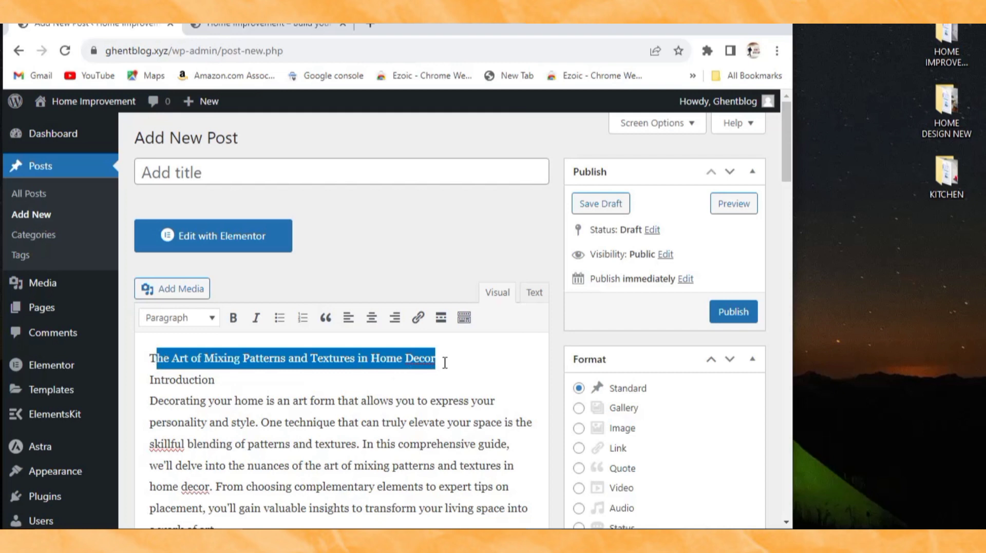
left_click_drag(444, 363, 140, 358)
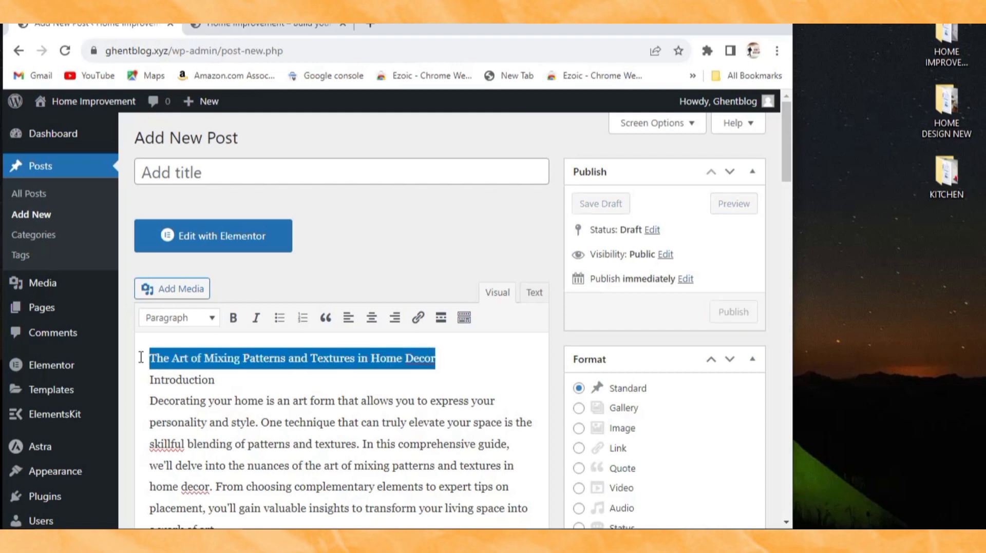
right_click(190, 362)
left_click(242, 135)
right_click(183, 165)
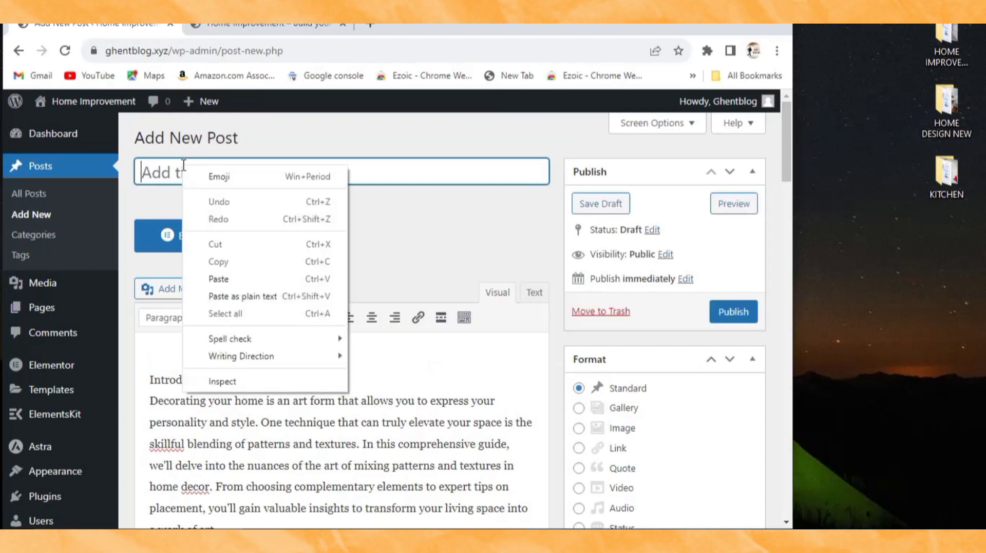
left_click(236, 280)
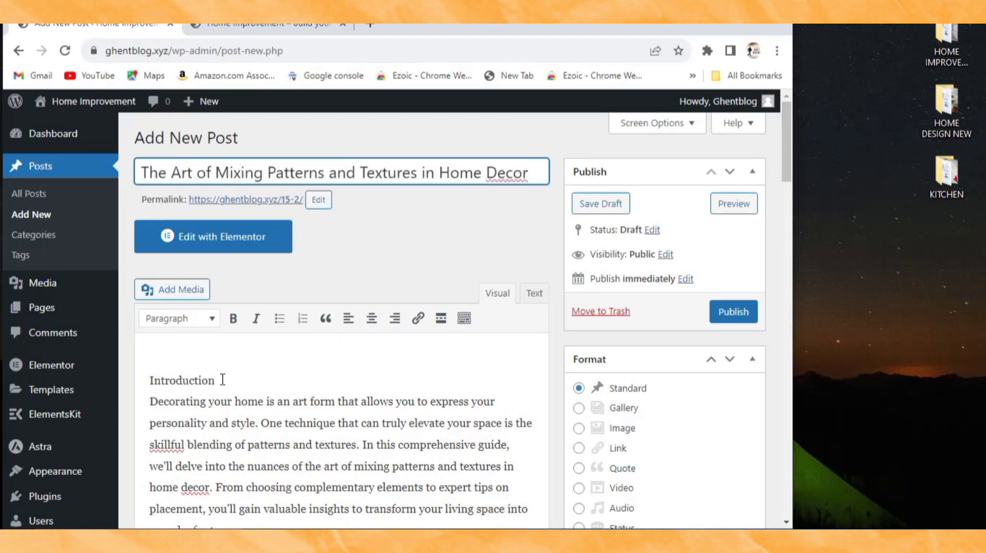
left_click(150, 381)
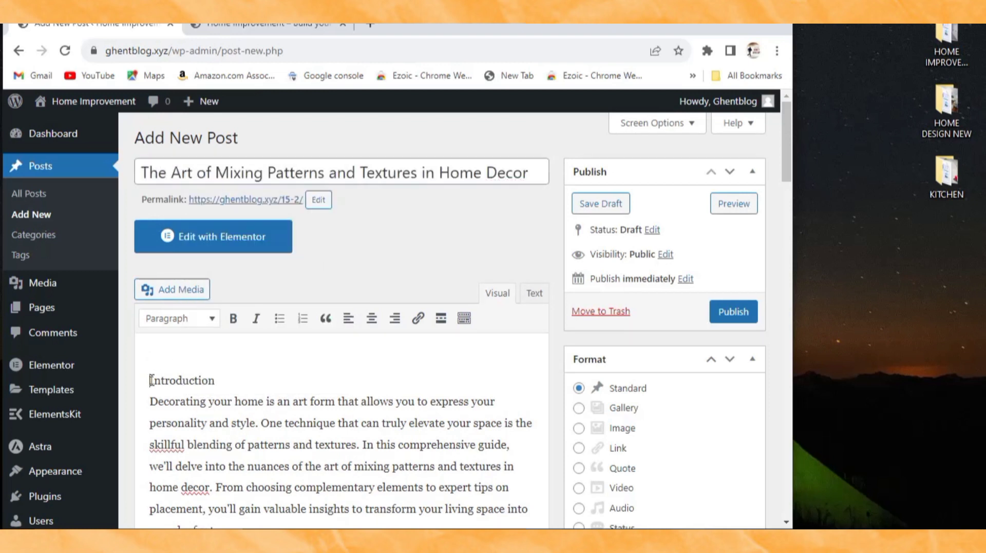
key("BackSpace")
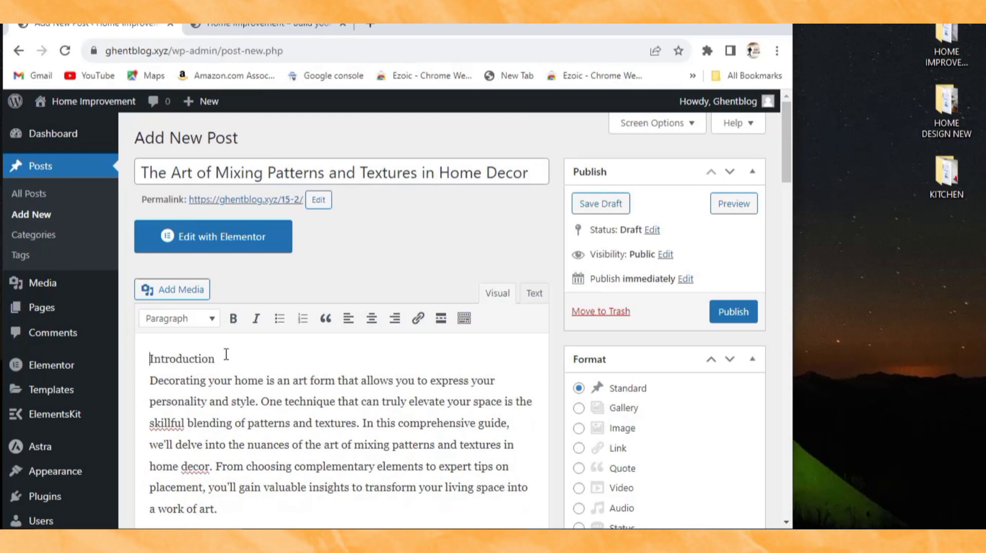
Step: Maximize the browser and open the post's featured image picker
double_click(747, 26)
scroll(724, 362, "down", 8)
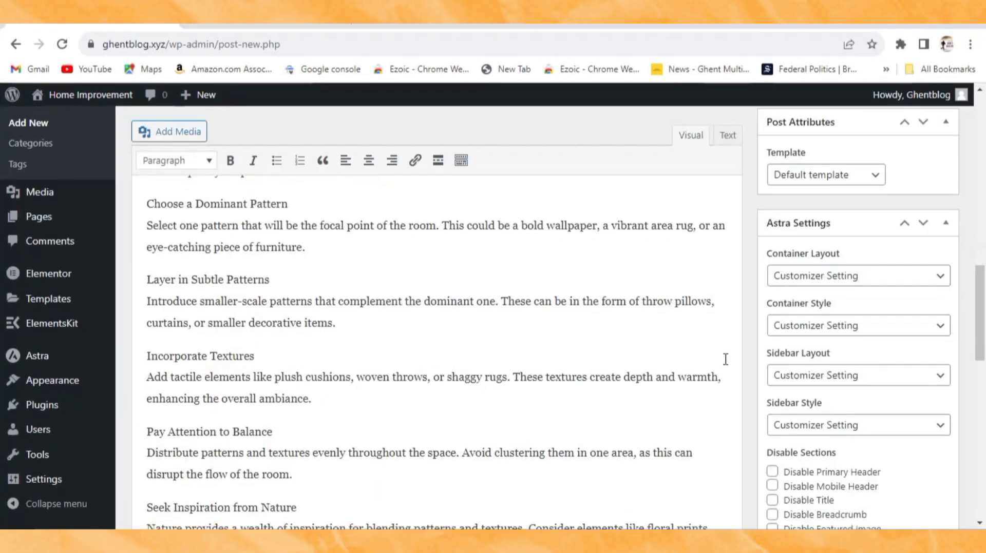
scroll(809, 370, "down", 10)
scroll(819, 380, "up", 5)
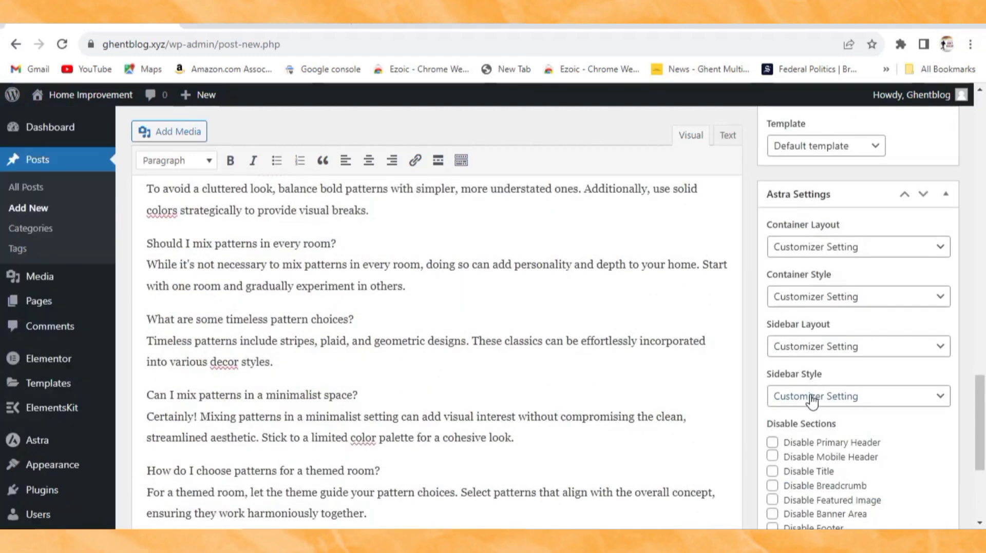
scroll(812, 405, "down", 5)
scroll(810, 452, "up", 1)
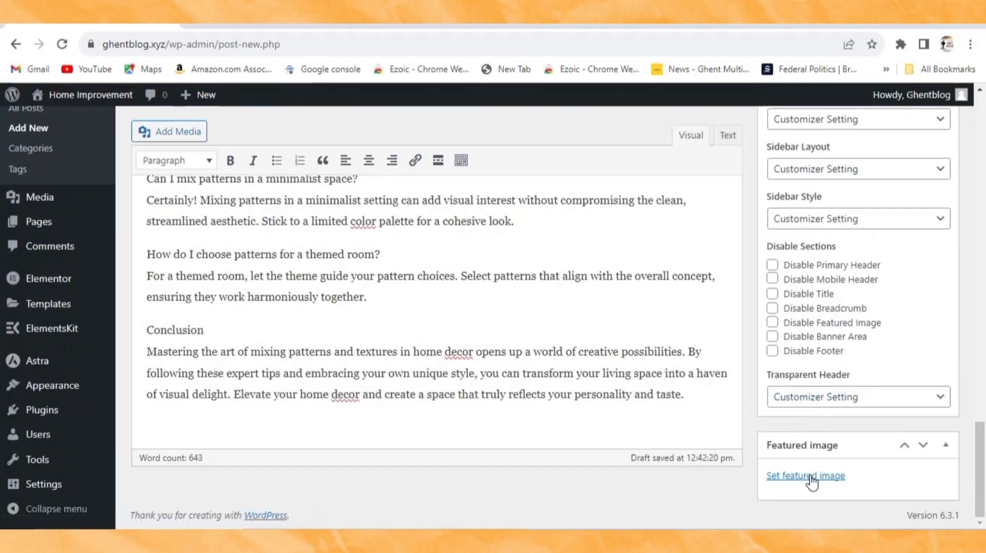
left_click(813, 479)
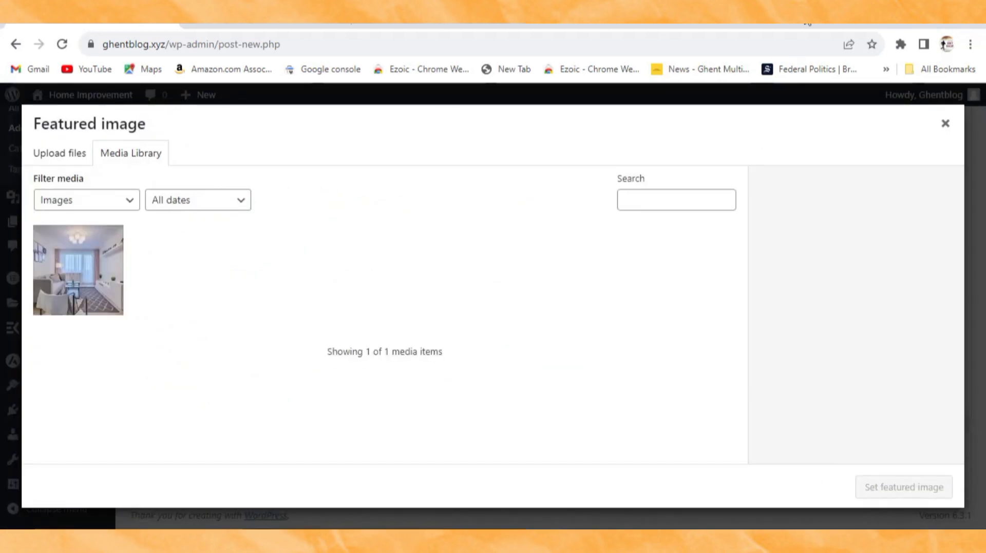
Step: Upload Home-Decor.jpg from the HOME DESIGN NEW folder and set it as the featured image
left_click_drag(805, 16, 645, 66)
double_click(955, 115)
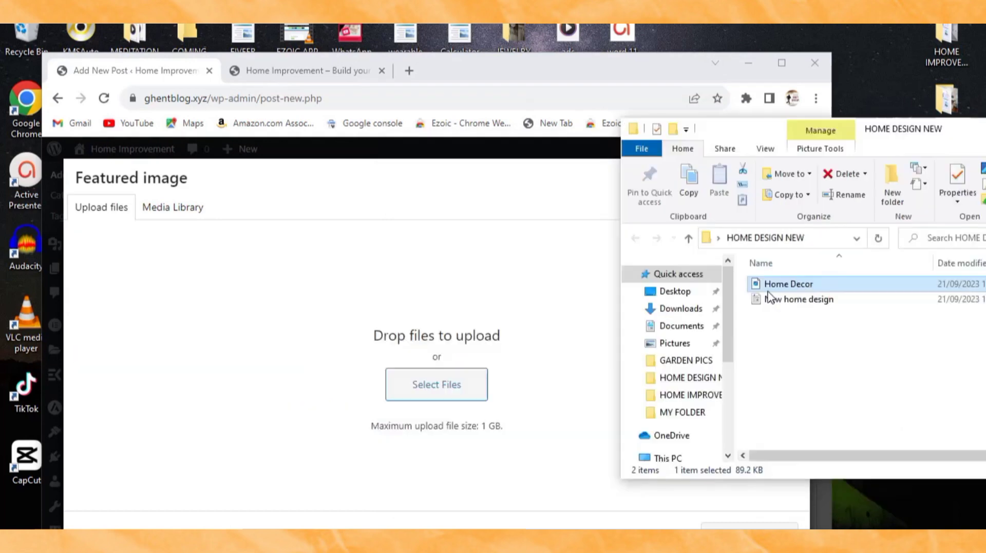
left_click_drag(786, 283, 430, 380)
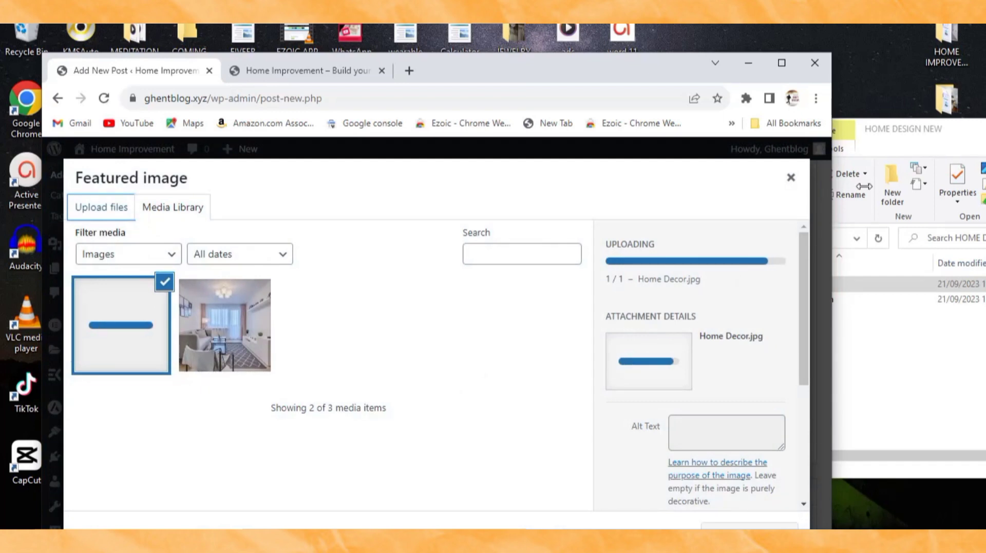
left_click(782, 63)
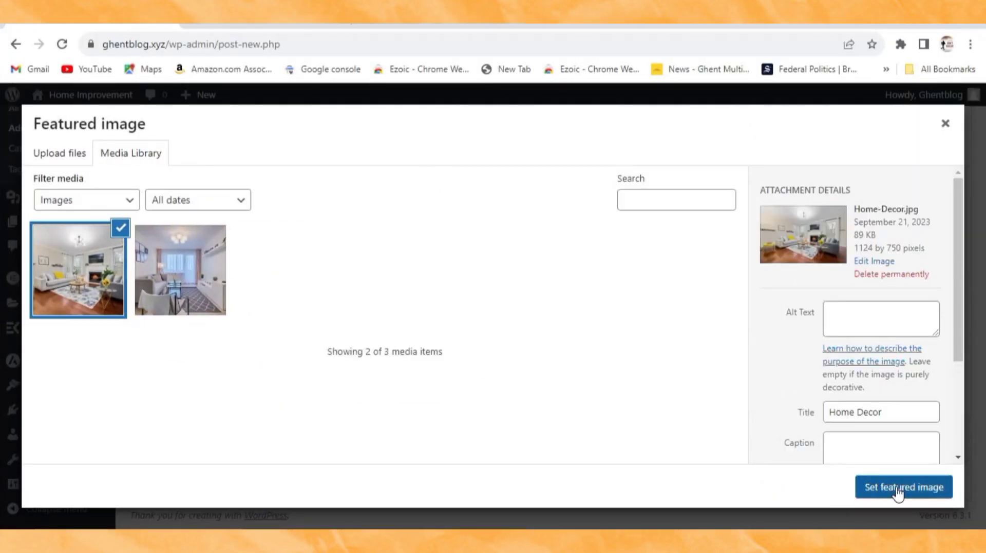
left_click(897, 494)
scroll(784, 307, "up", 15)
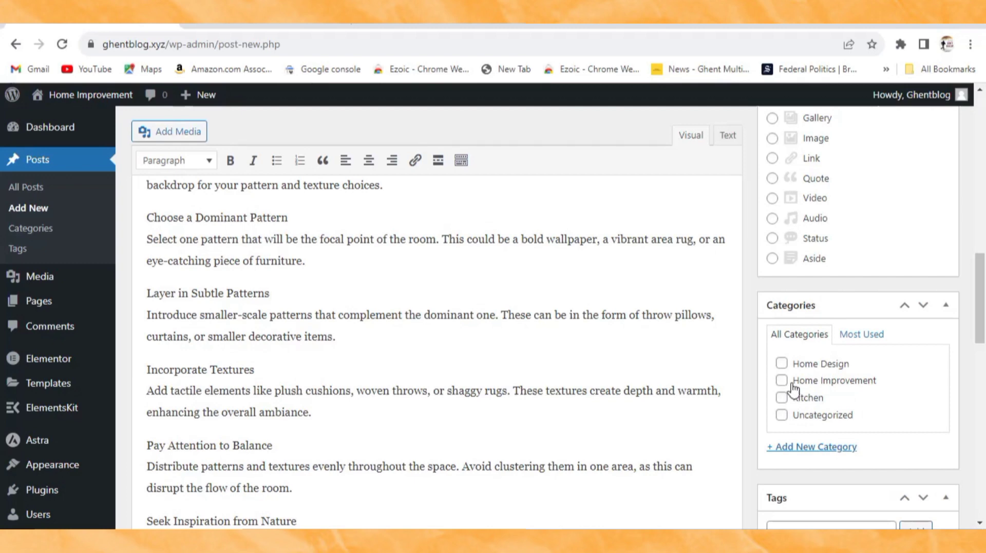
Step: Assign the Home Design category and publish 'The Art of Mixing Patterns and Textures in Home Decor'
left_click(782, 364)
scroll(798, 368, "up", 10)
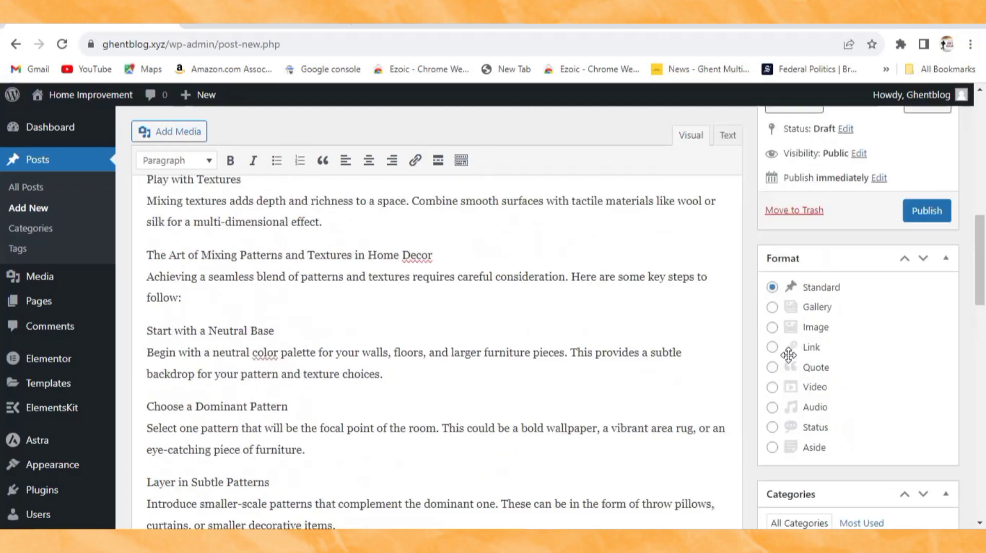
left_click(933, 283)
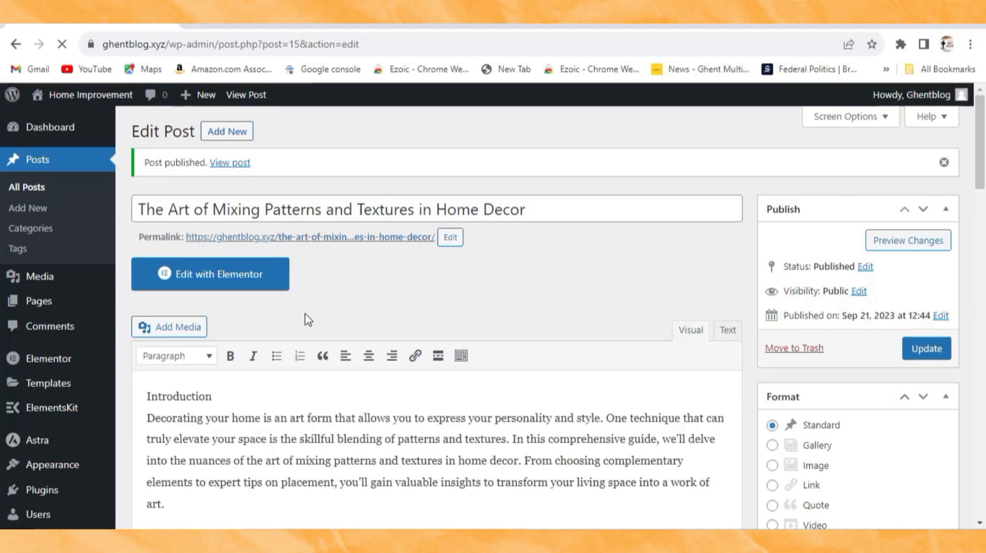
Step: Start a new blank post and open the kitchen article from the KITCHEN folder
left_click(221, 135)
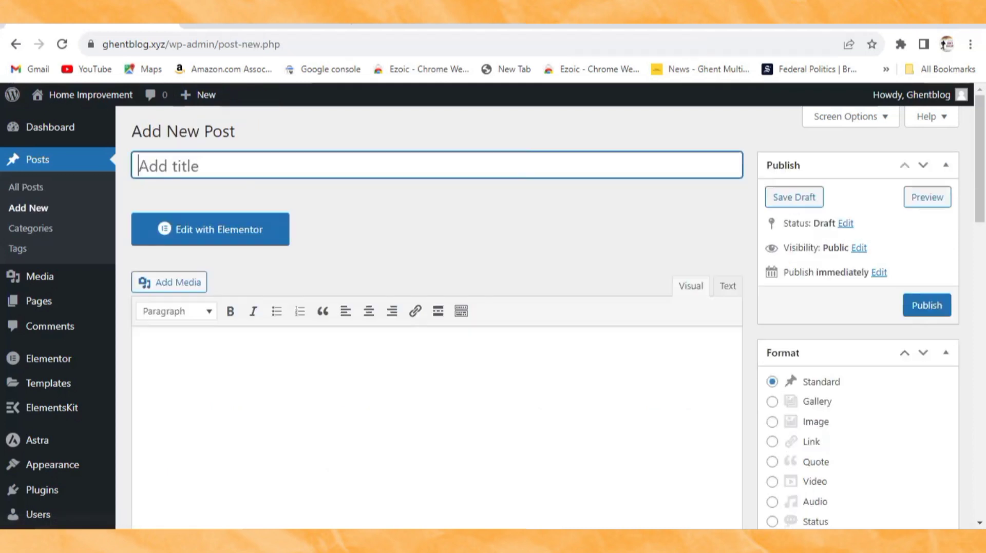
left_click(936, 16)
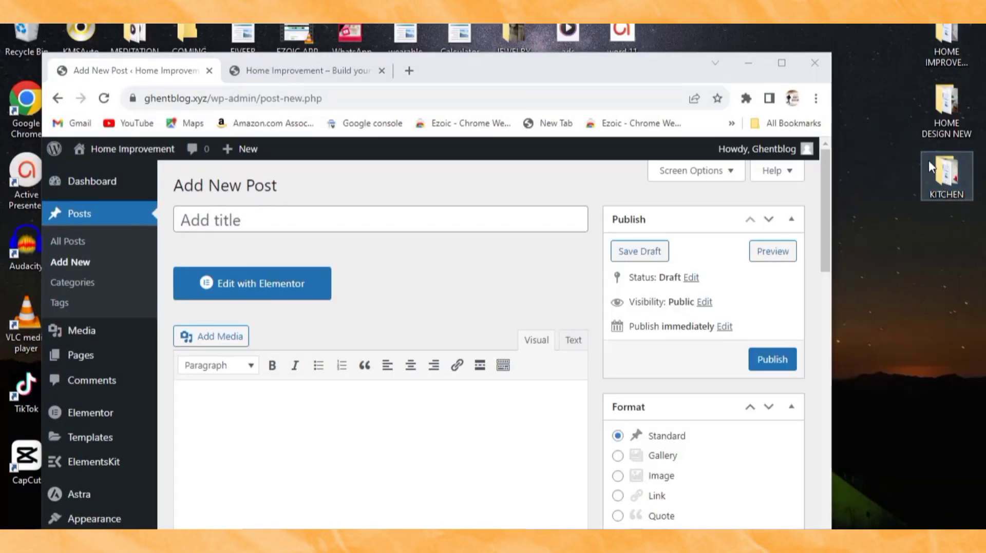
double_click(938, 176)
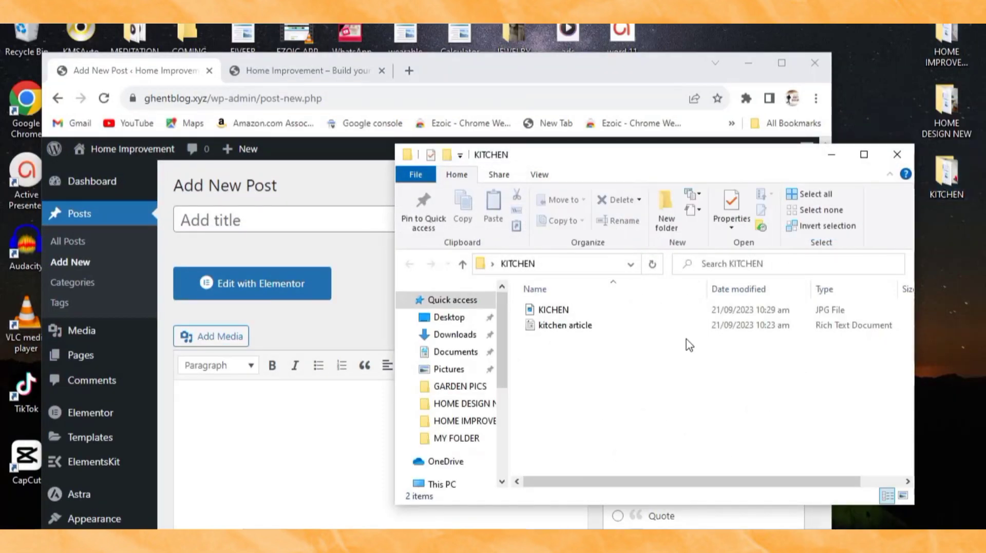
left_click(702, 326)
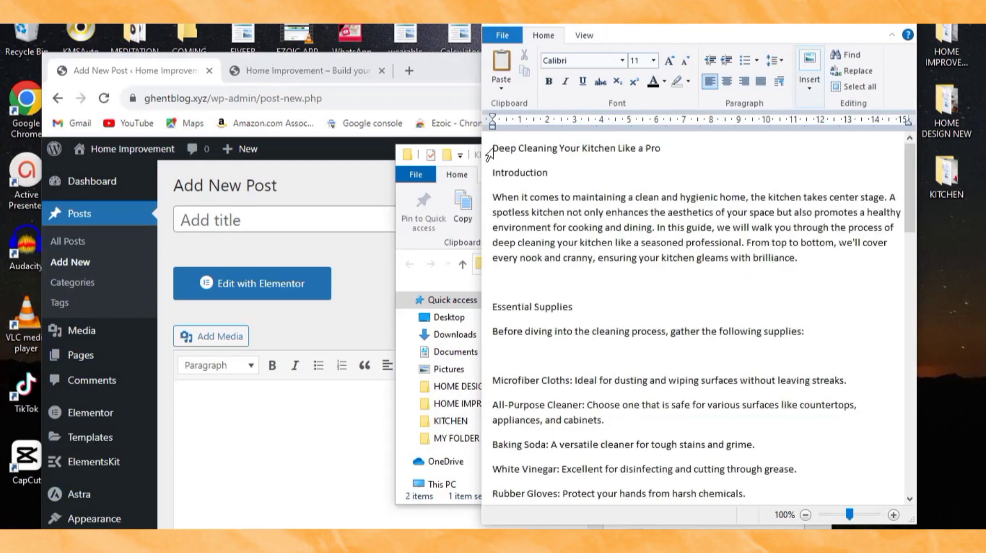
Step: Copy all of the 'Deep Cleaning Your Kitchen Like a Pro' article text and close WordPad
left_click_drag(493, 147, 824, 526)
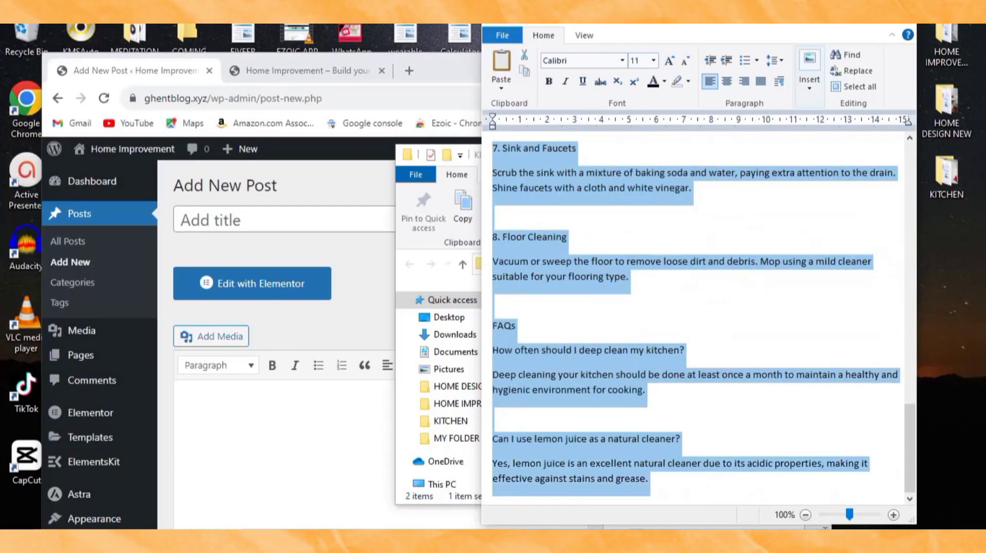
right_click(679, 378)
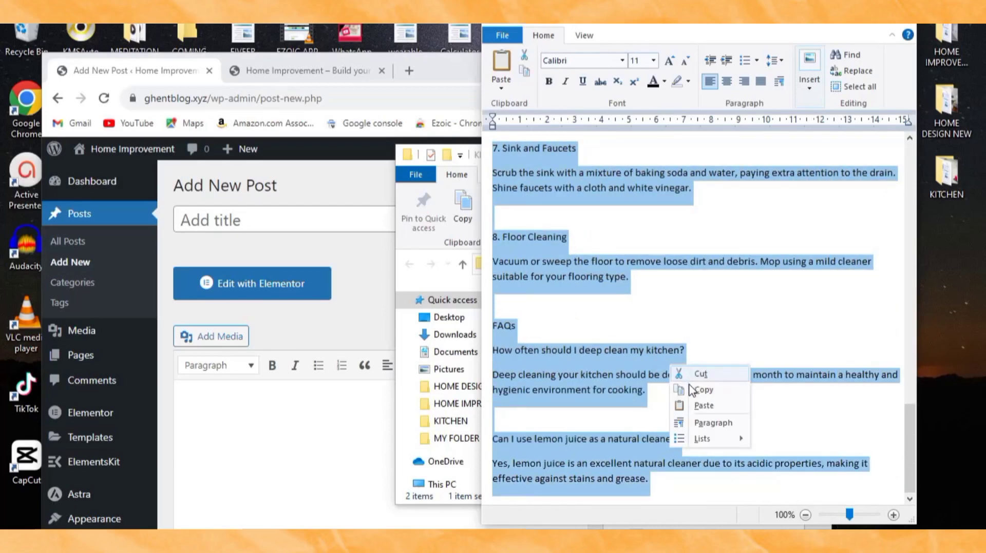
left_click(680, 388)
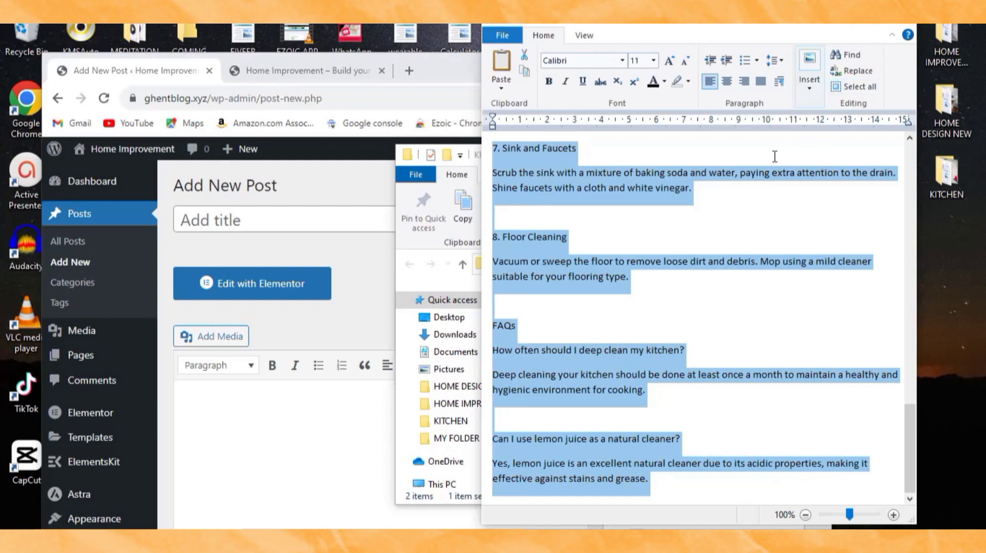
right_click(768, 177)
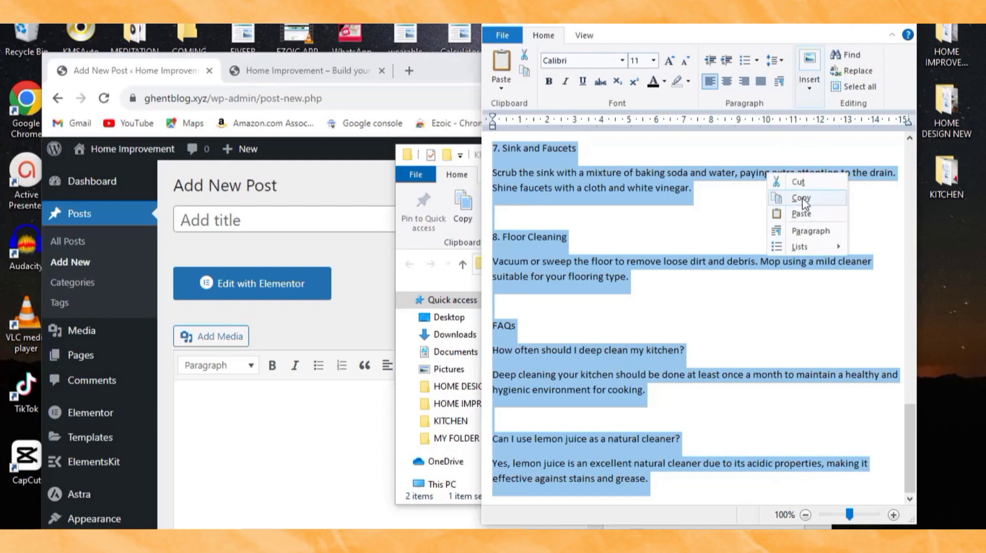
left_click(795, 199)
left_click(903, 24)
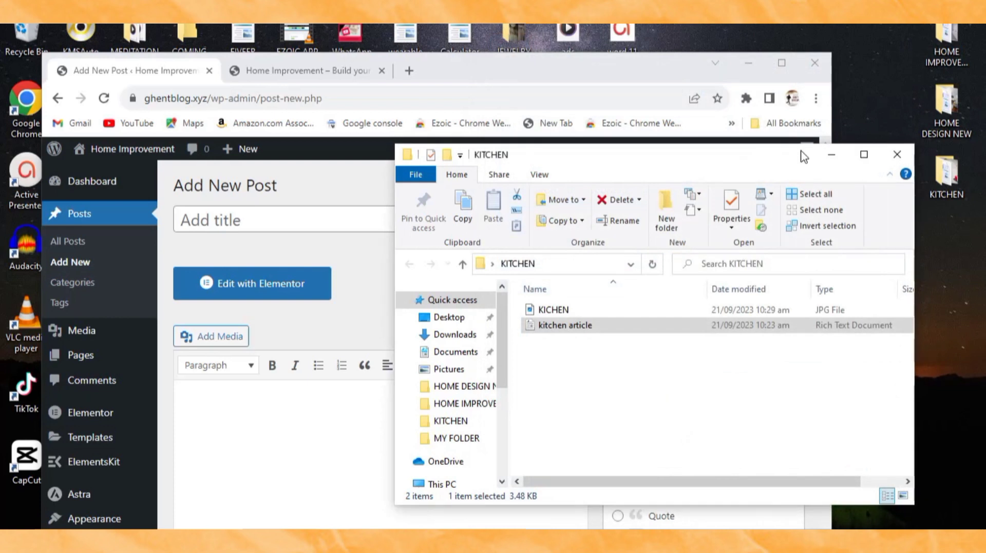
Step: Paste the copied kitchen article into the new post body
left_click(288, 418)
right_click(288, 418)
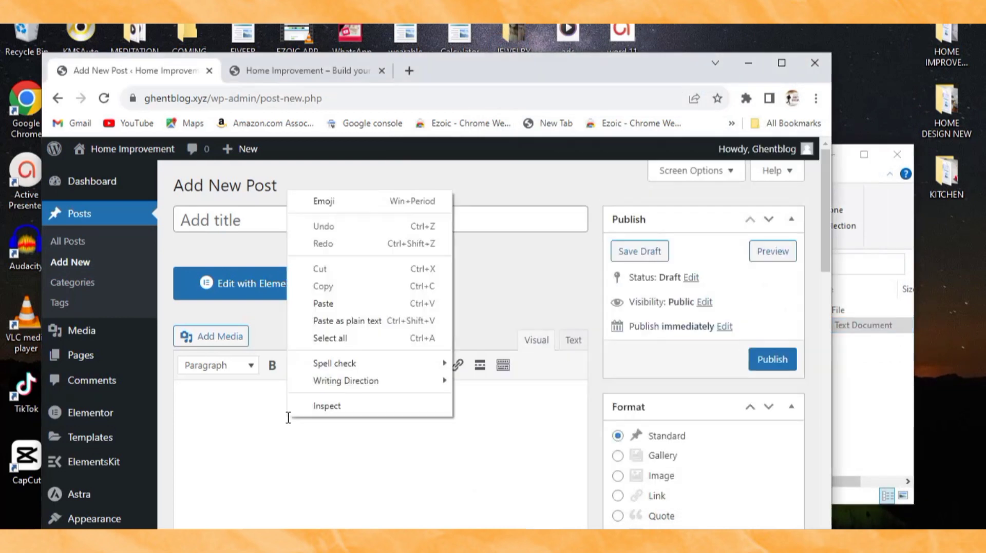
left_click(324, 304)
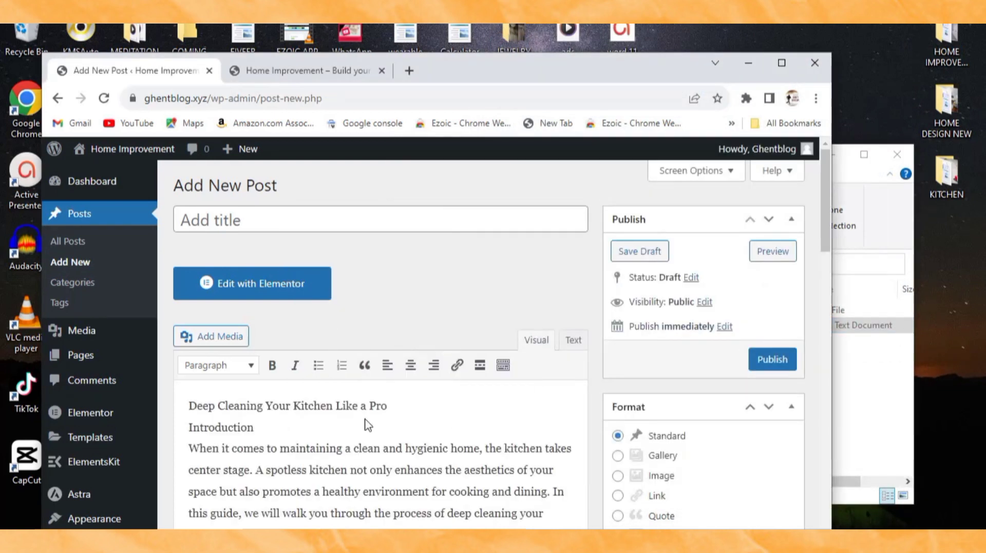
Step: Move the line 'Deep Cleaning Your Kitchen Like a Pro' into the post title and delete the leftover empty line
left_click_drag(389, 410, 176, 411)
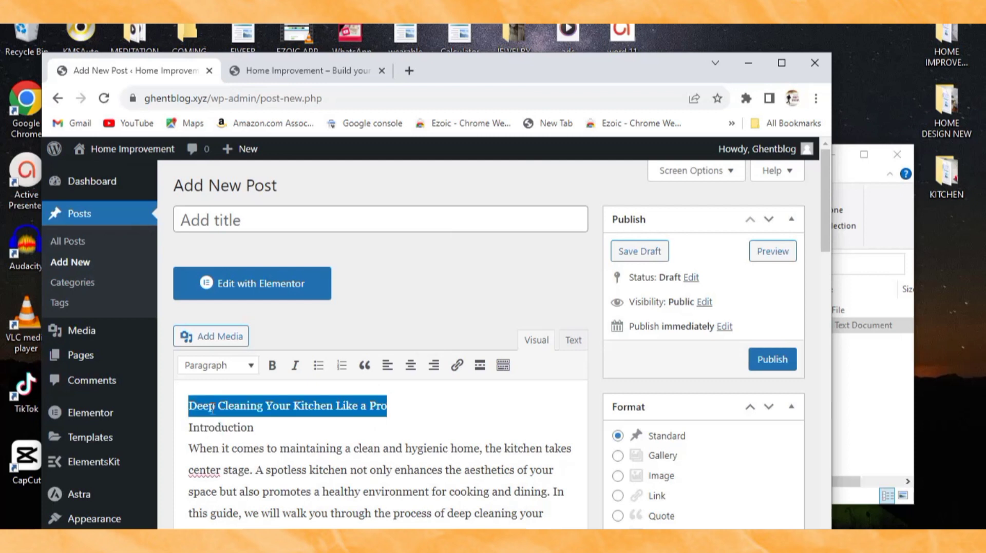
right_click(212, 410)
left_click(247, 184)
right_click(234, 220)
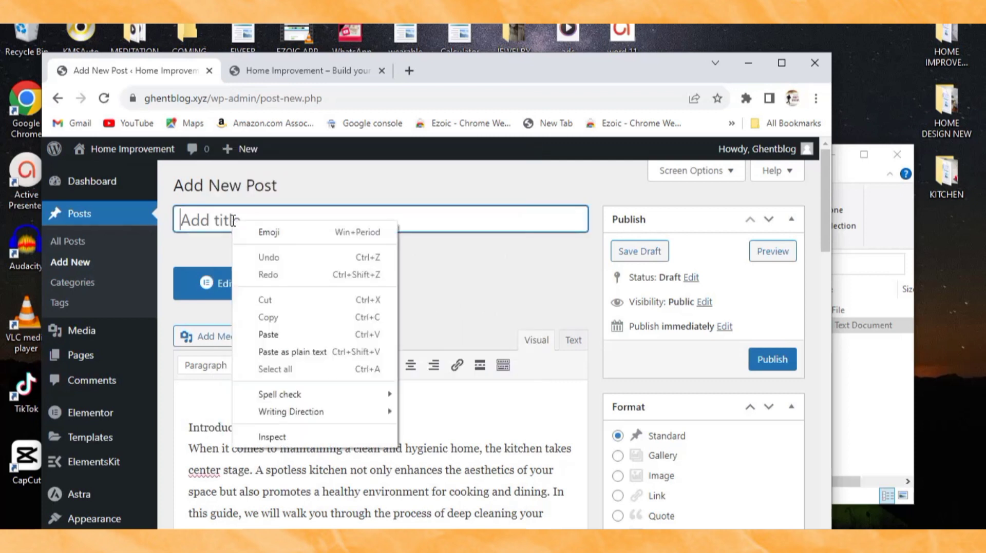
left_click(296, 336)
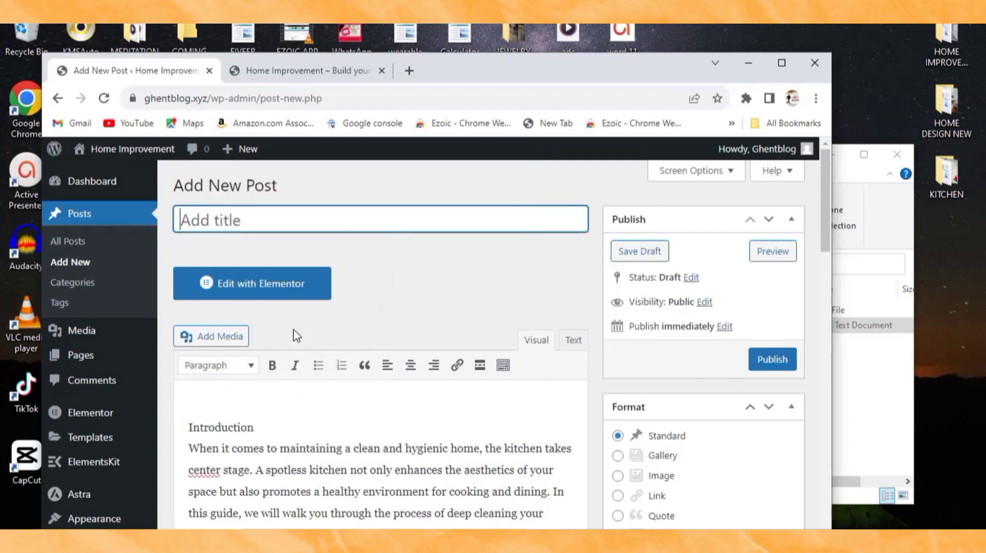
left_click(191, 425)
key("BackSpace")
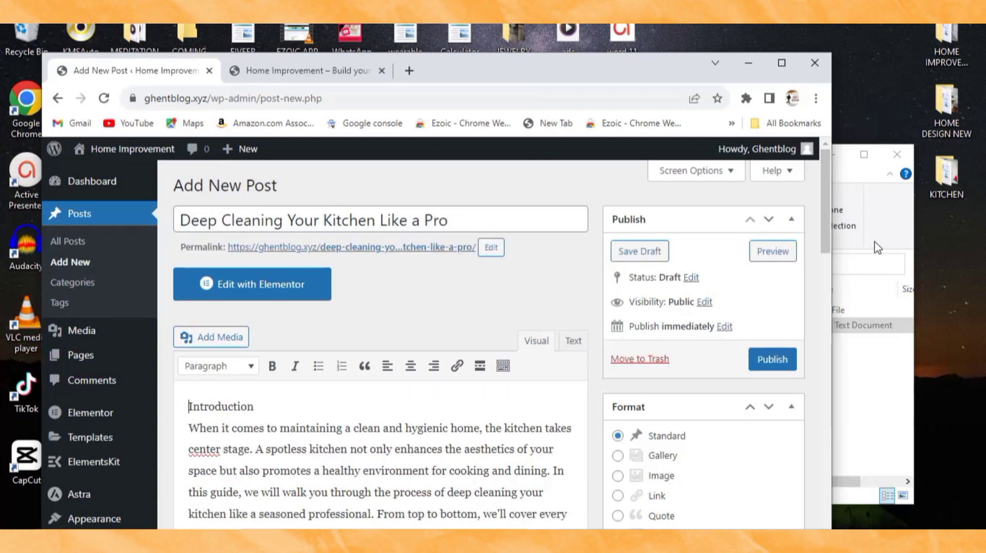
scroll(673, 411, "down", 7)
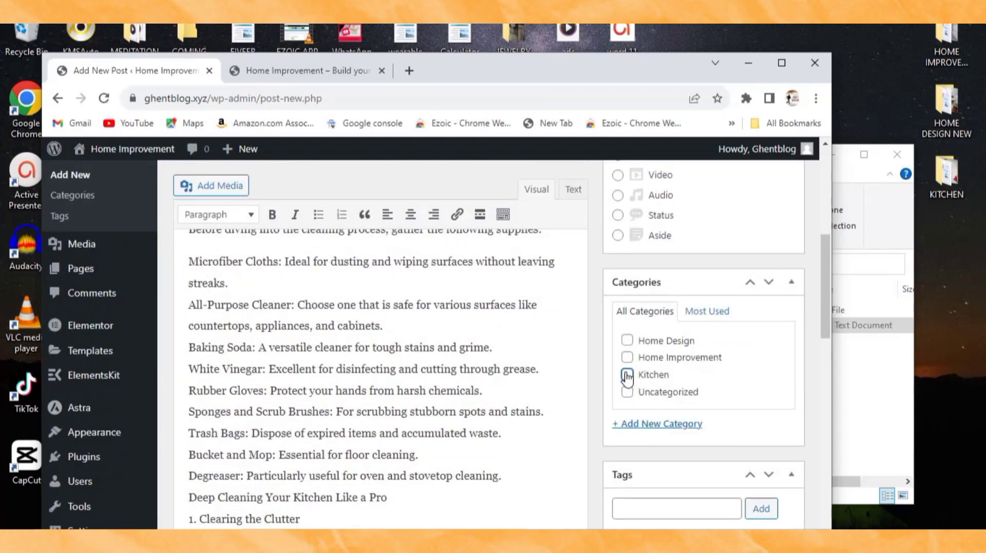
scroll(722, 436, "down", 10)
scroll(691, 411, "up", 4)
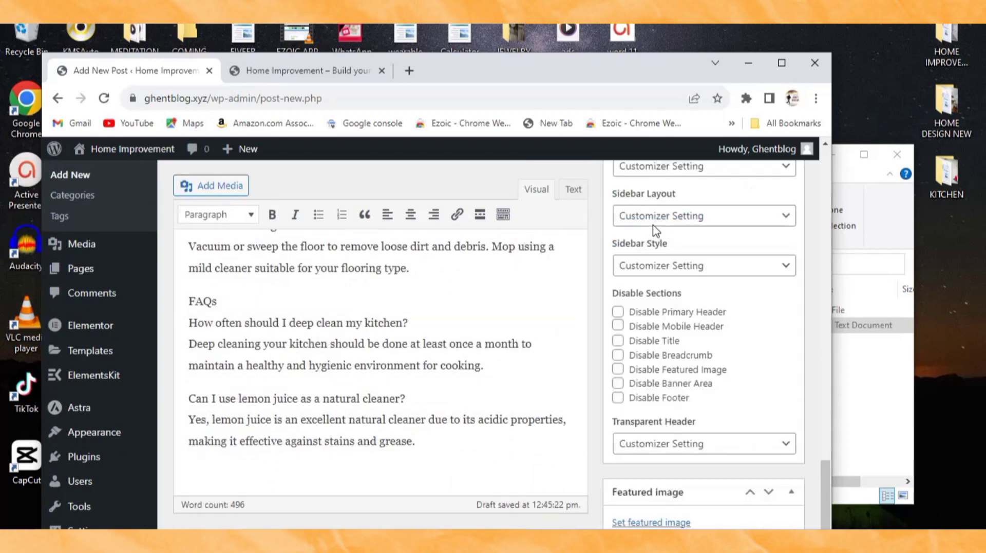
Step: Upload KICHEN.jpg from the KITCHEN folder through the Featured image dialog
left_click(670, 522)
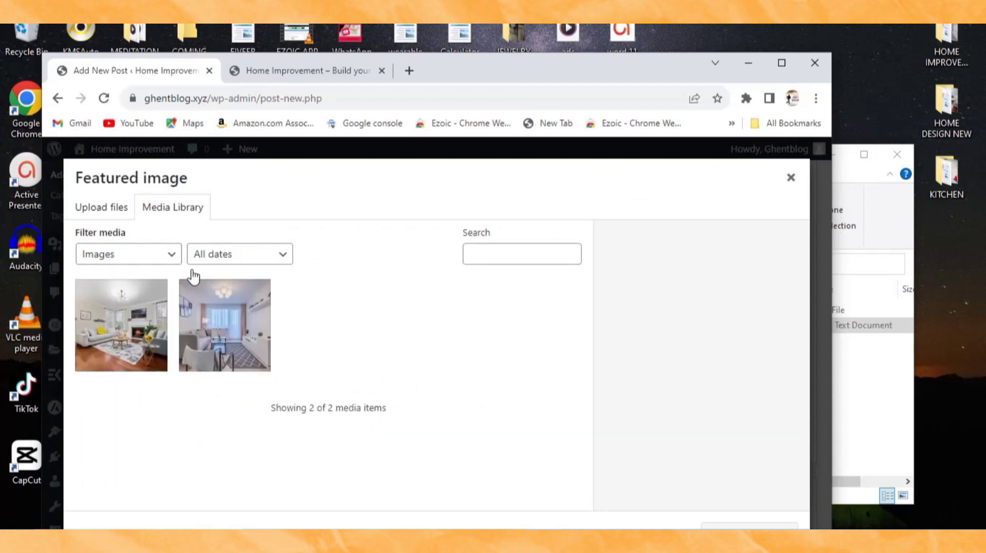
left_click(106, 206)
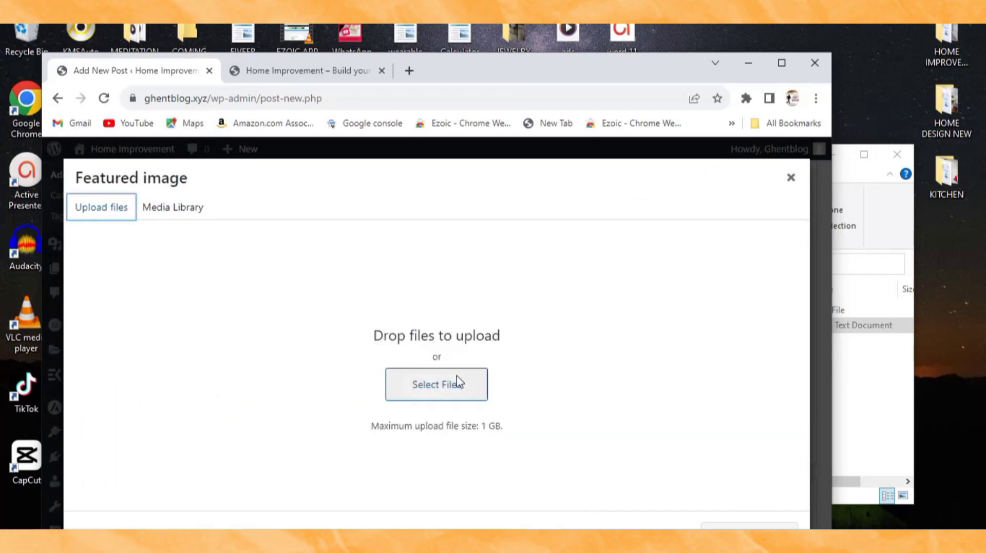
left_click(874, 385)
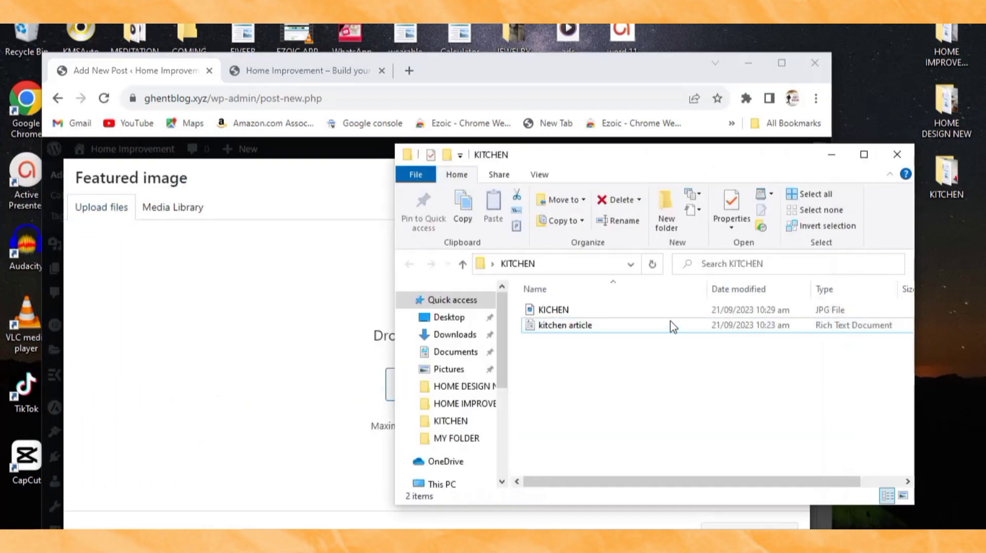
left_click(719, 305)
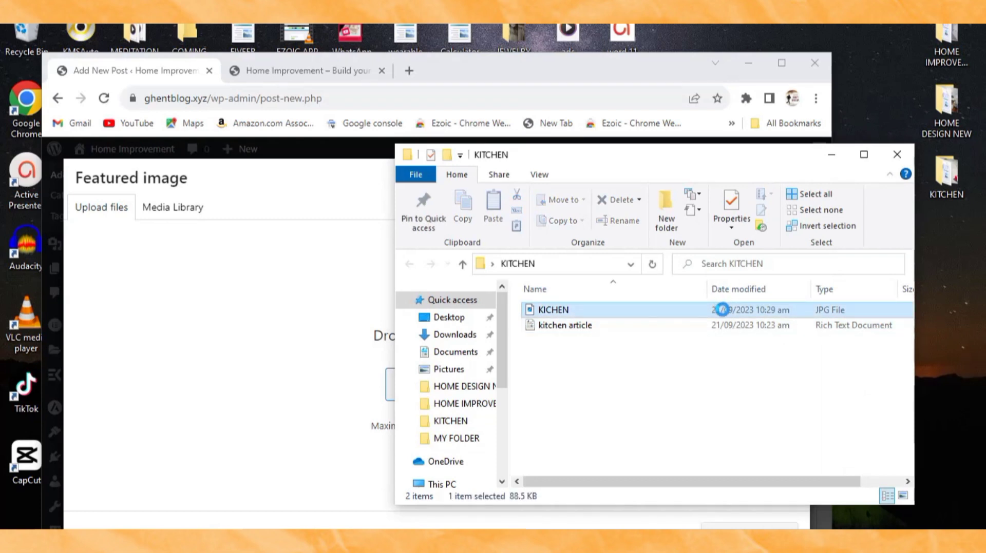
left_click_drag(744, 310, 762, 291)
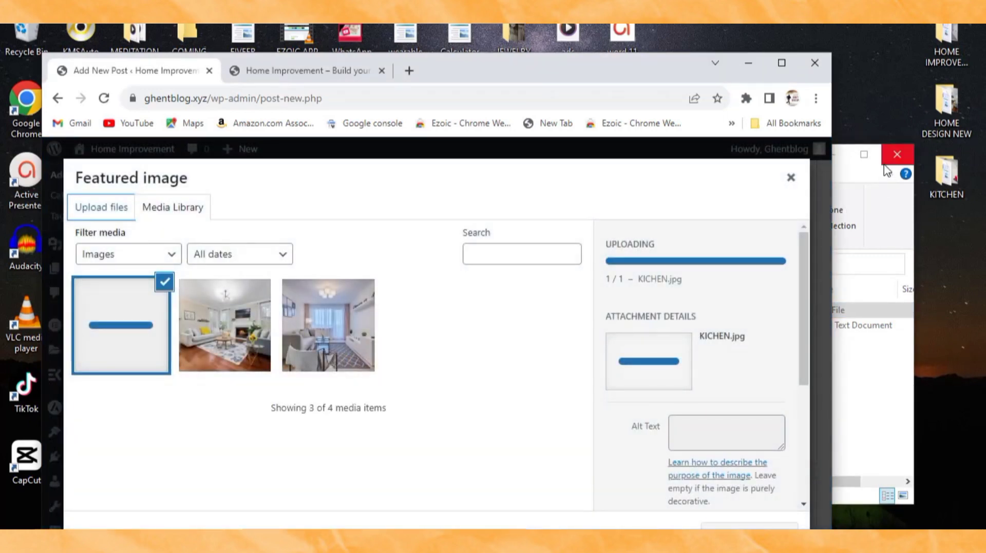
left_click(884, 164)
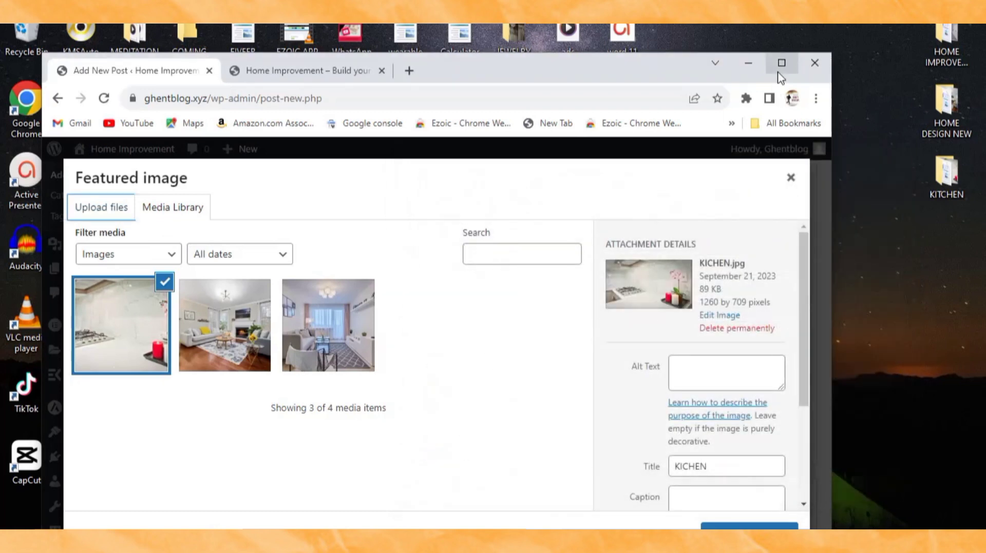
left_click(778, 72)
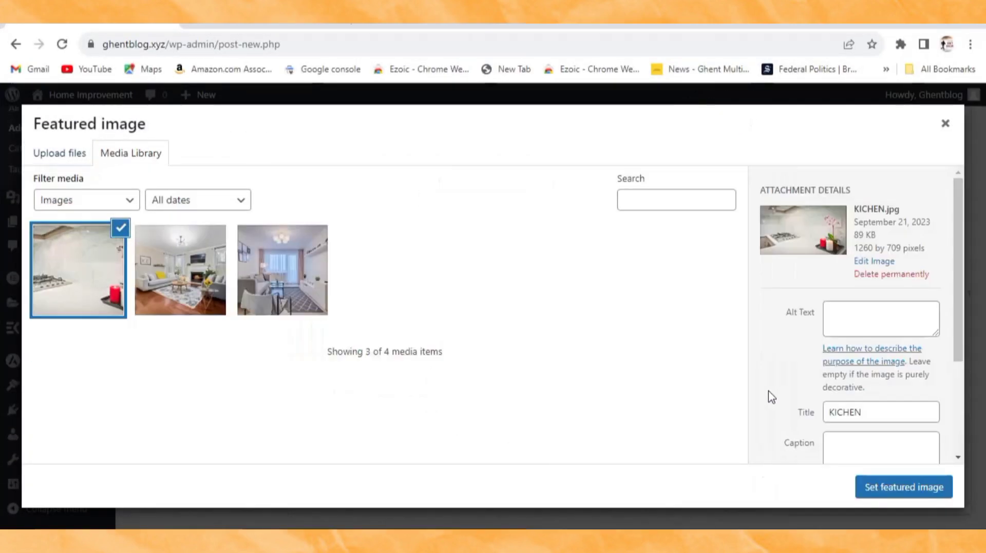
Step: Set KICHEN.jpg as the featured image, publish the kitchen post, and visit the live site
left_click(898, 493)
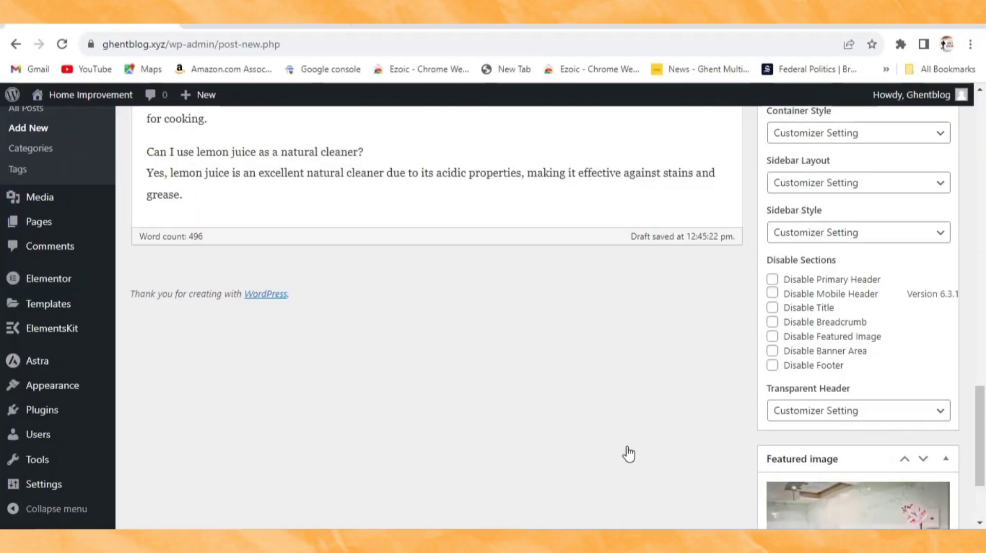
scroll(784, 402, "up", 15)
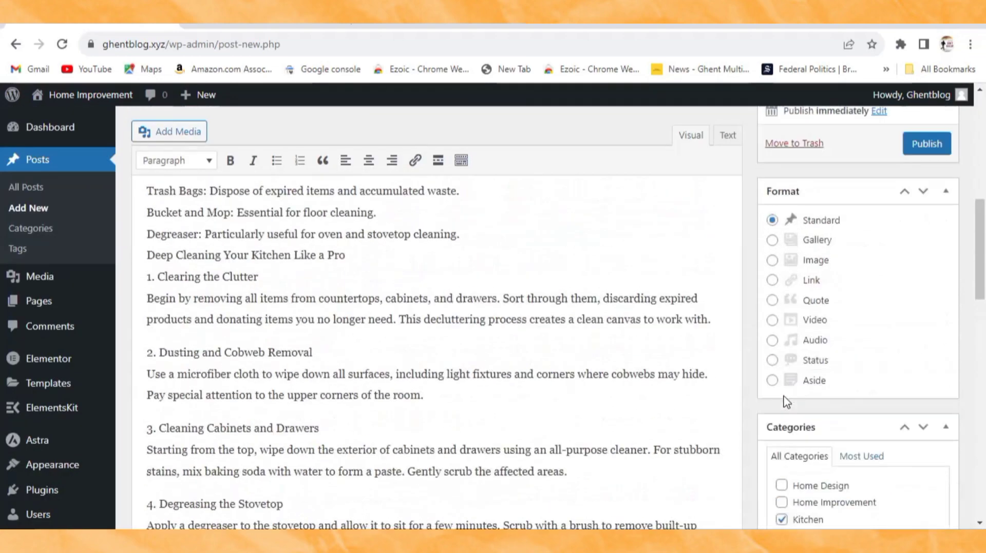
scroll(784, 402, "up", 4)
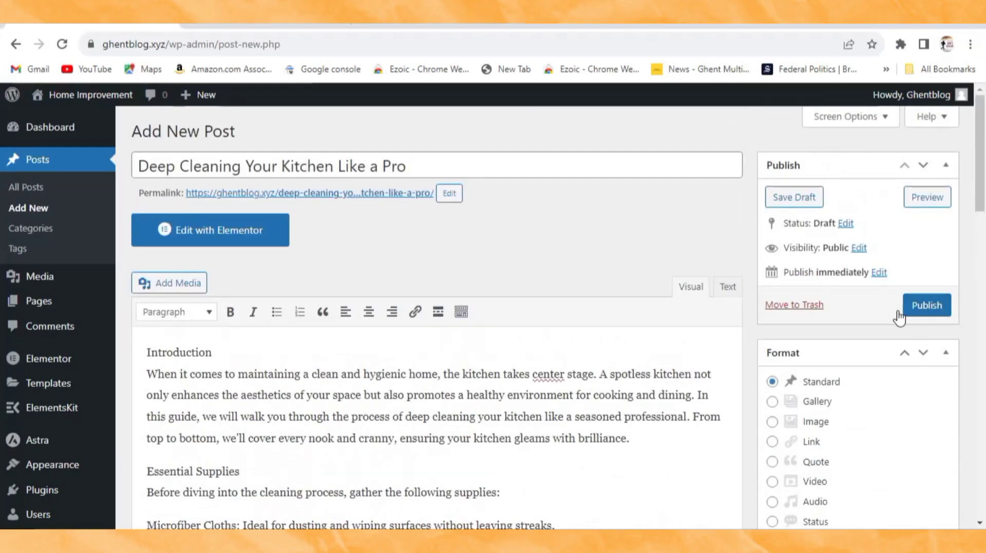
scroll(867, 340, "down", 8)
scroll(867, 339, "up", 8)
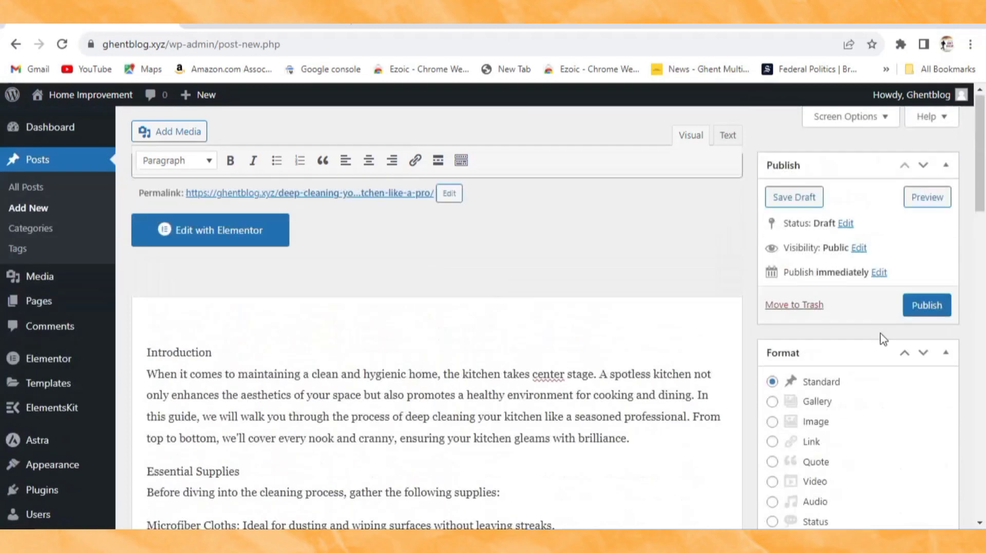
left_click(922, 307)
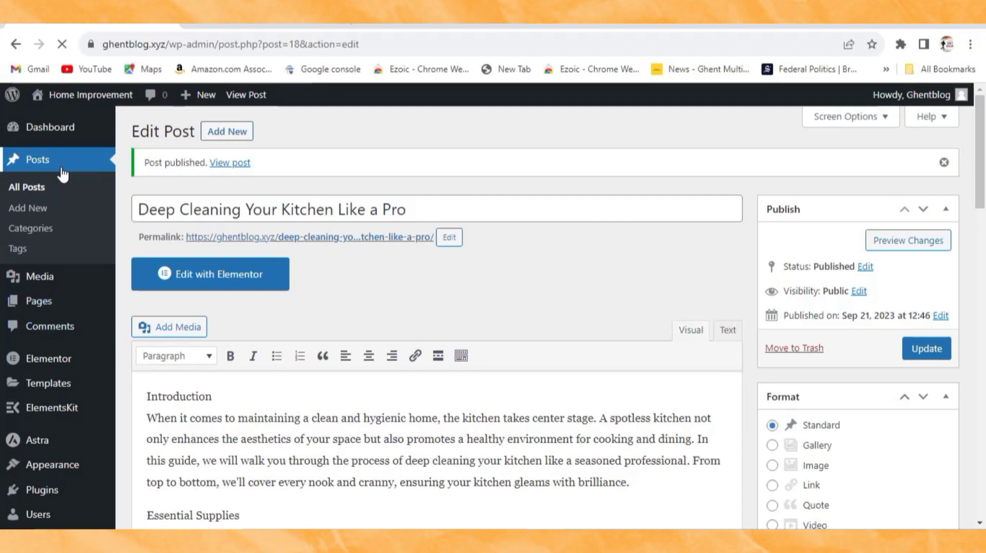
left_click(82, 94)
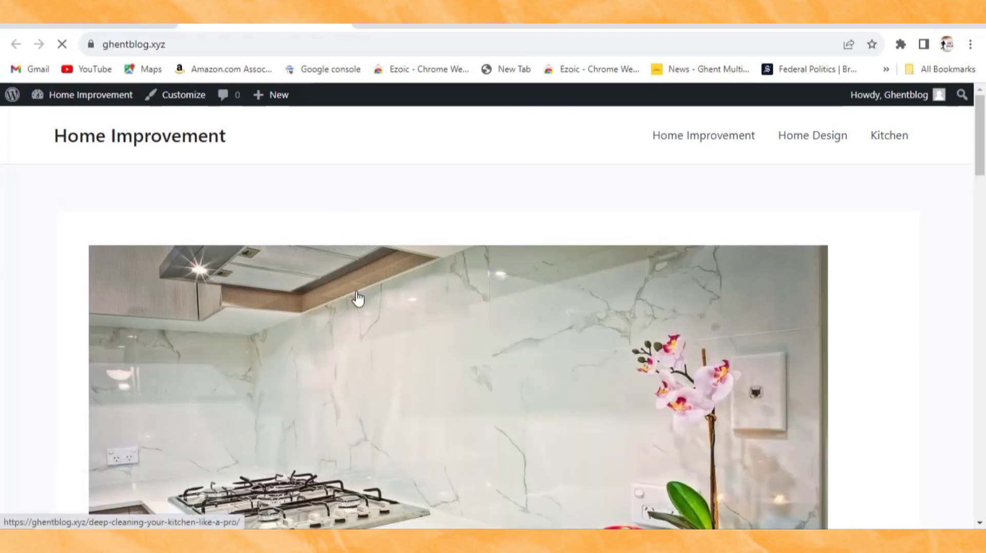
Step: Scroll through the live home page to check the three published posts, including the kitchen article
scroll(358, 298, "down", 7)
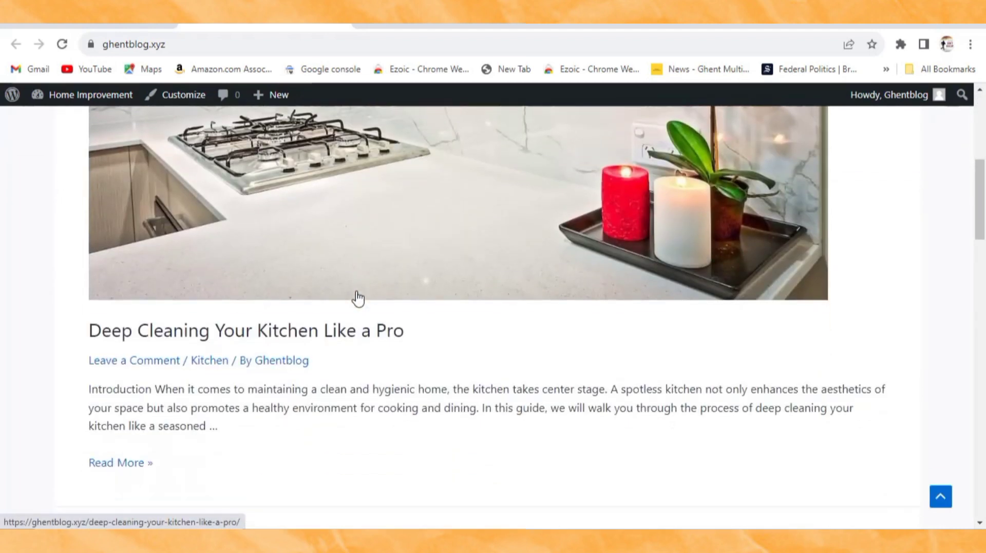
scroll(357, 298, "down", 20)
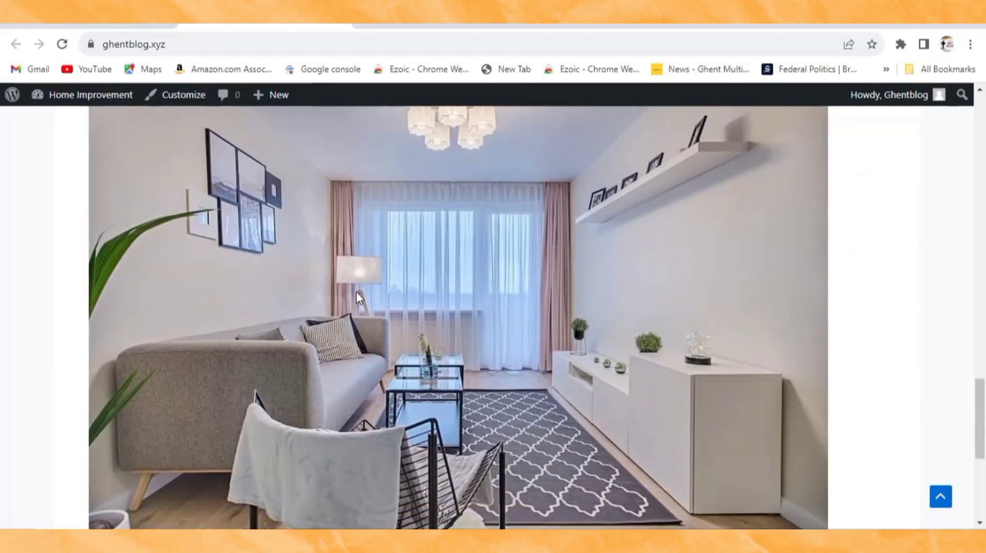
scroll(356, 292, "up", 20)
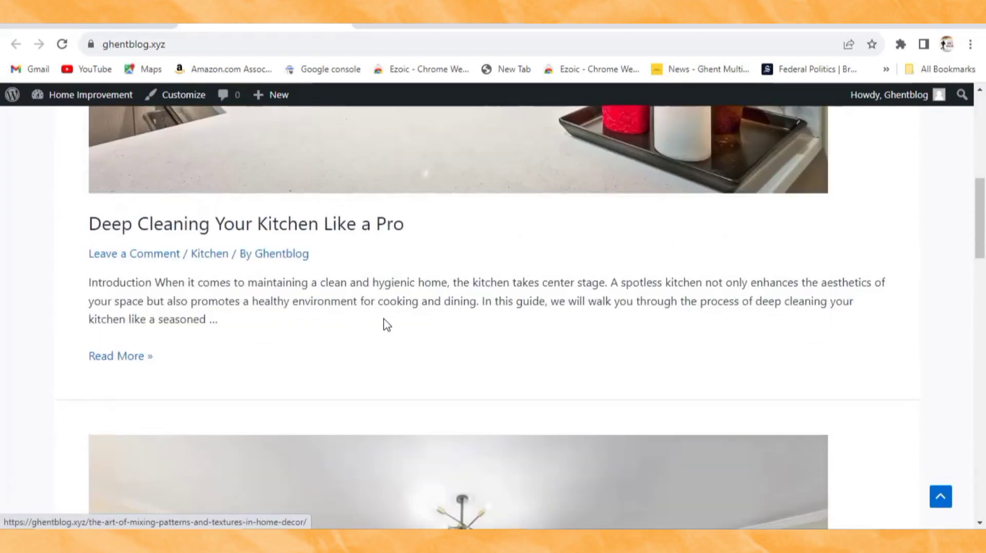
scroll(393, 330, "down", 7)
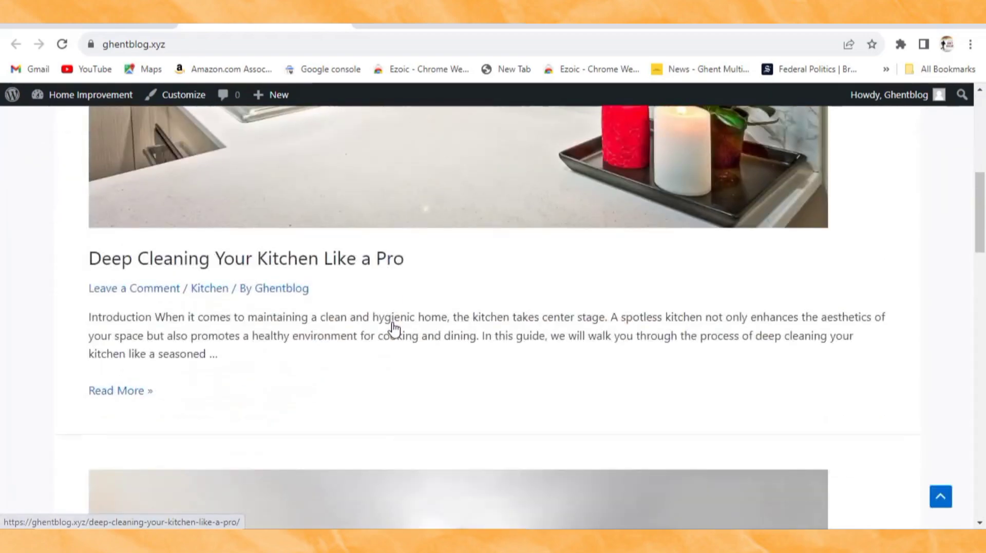
scroll(380, 326, "down", 7)
scroll(367, 323, "down", 10)
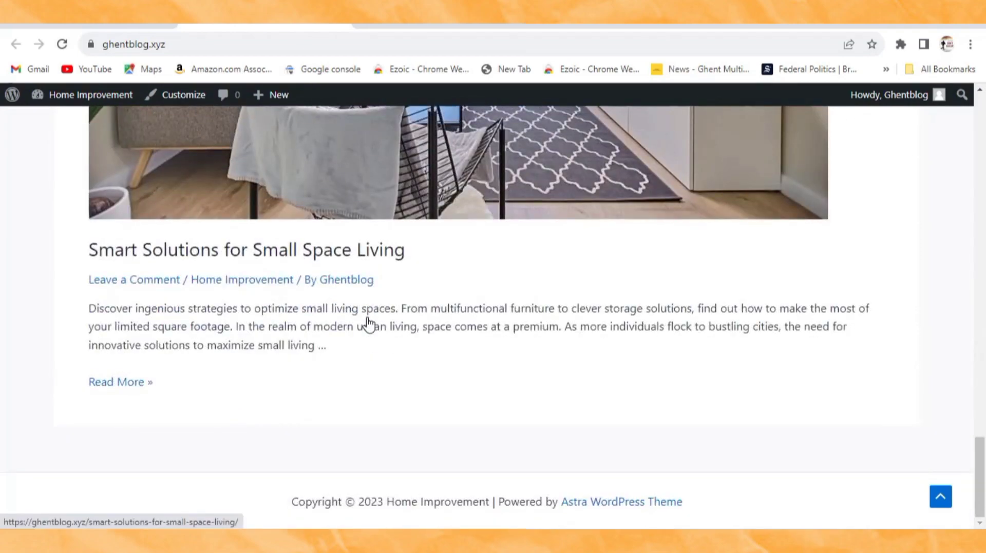
scroll(368, 324, "up", 20)
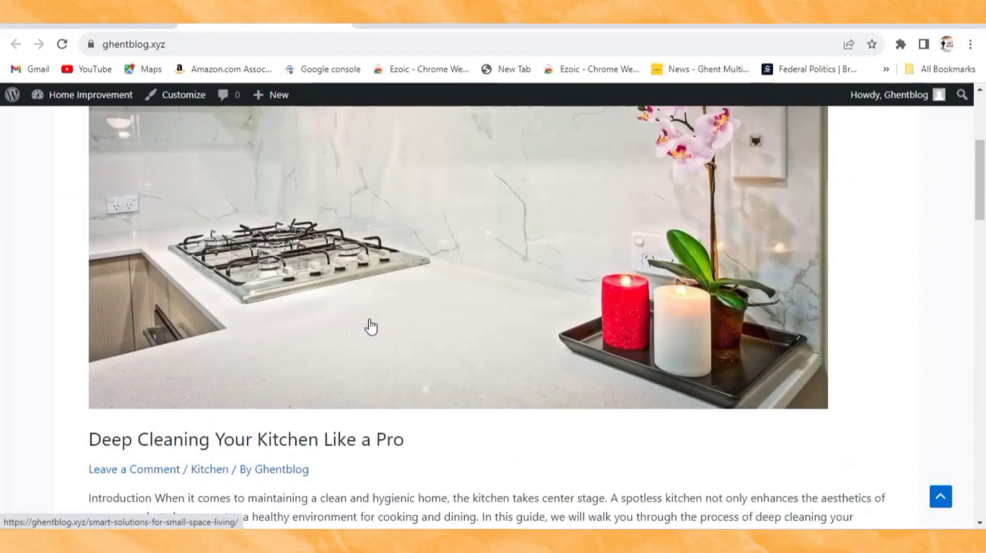
scroll(375, 331, "down", 9)
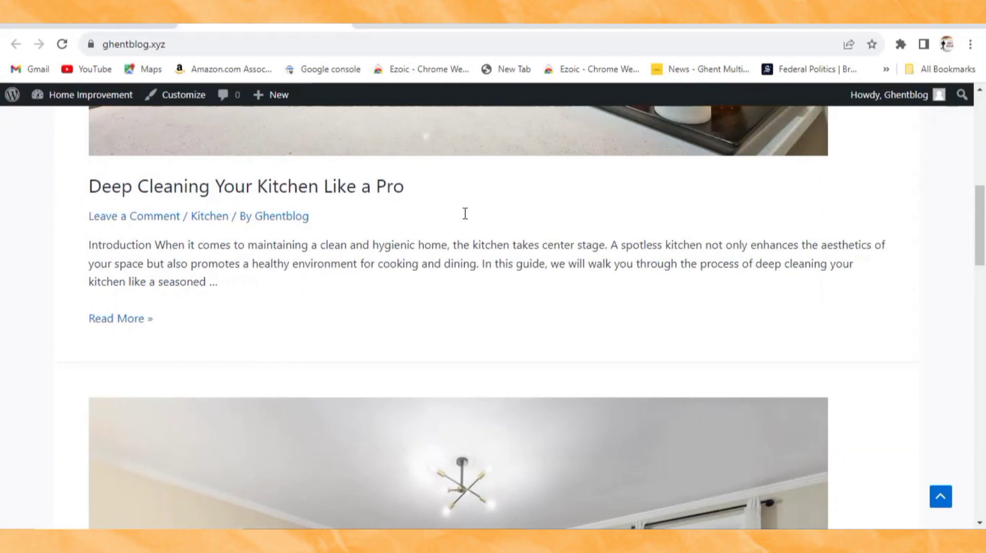
scroll(318, 309, "up", 7)
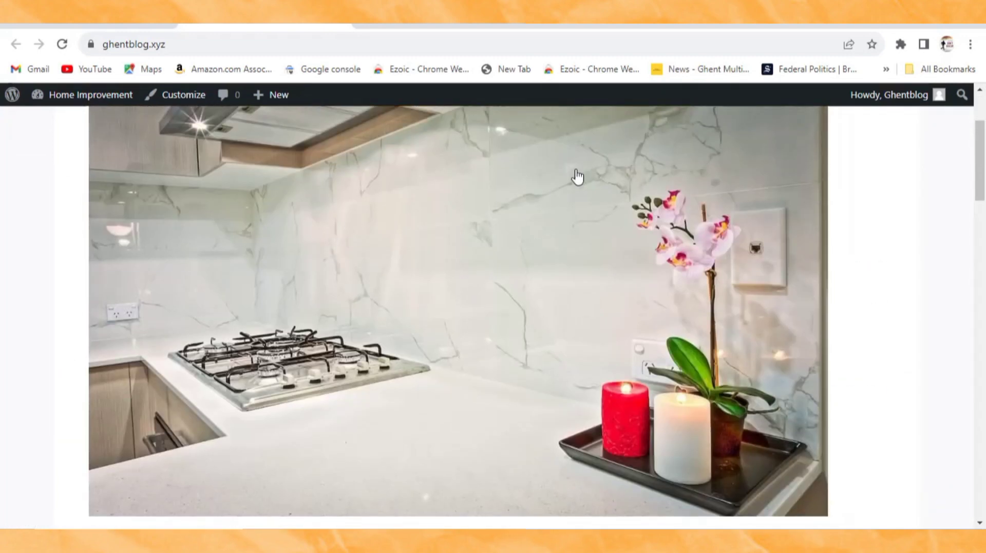
scroll(574, 240, "up", 3)
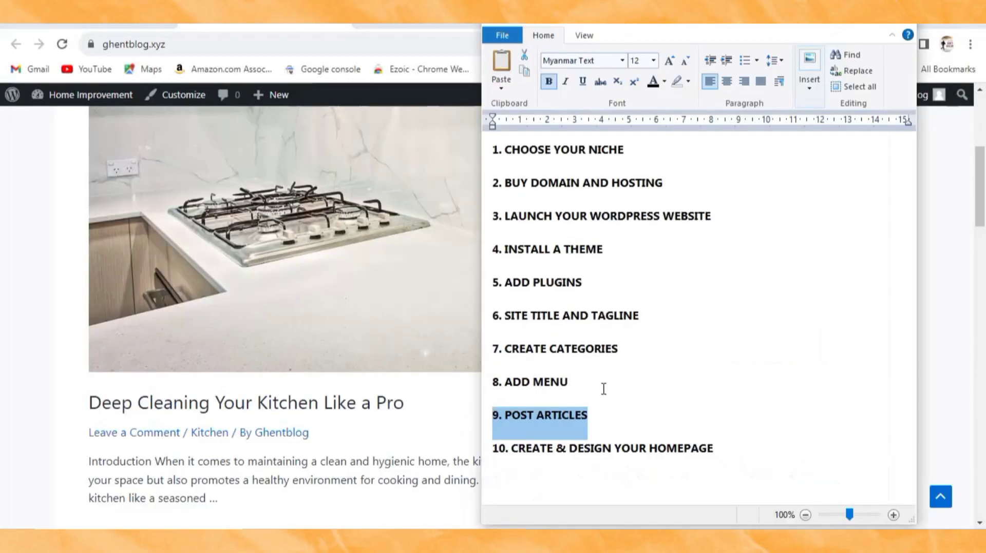
Step: Highlight checklist step 10, CREATE & DESIGN YOUR HOMEPAGE, then return to the WordPress Dashboard
left_click(611, 392)
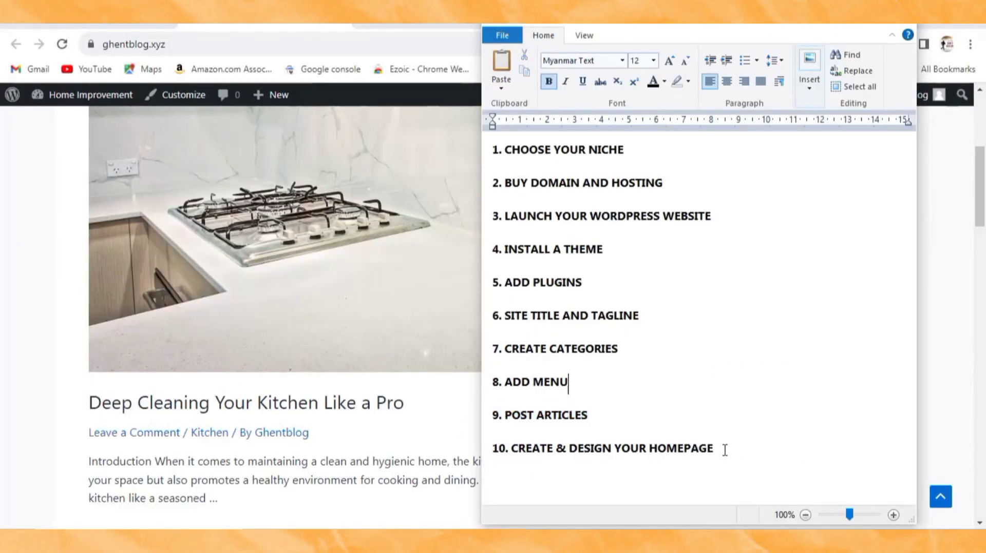
left_click_drag(726, 450, 500, 455)
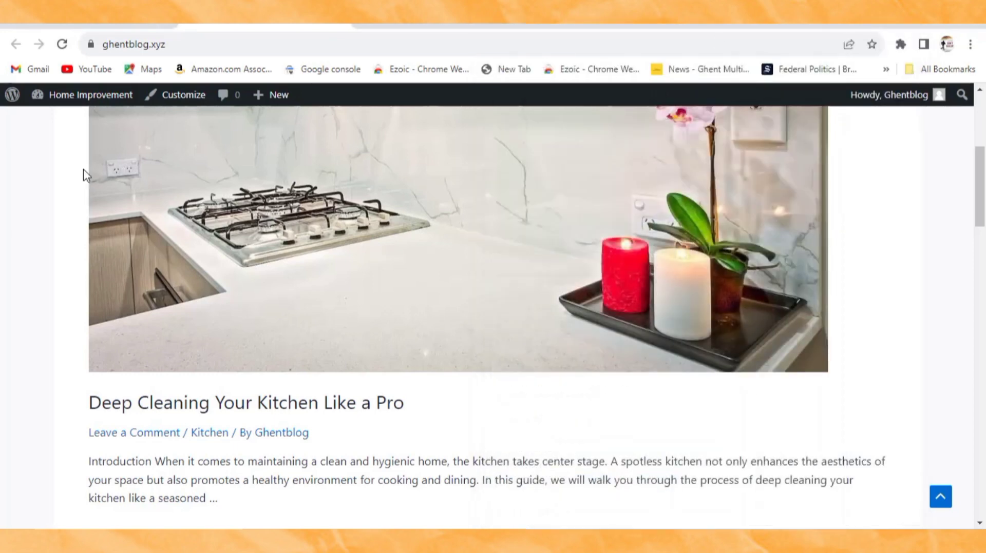
left_click(90, 95)
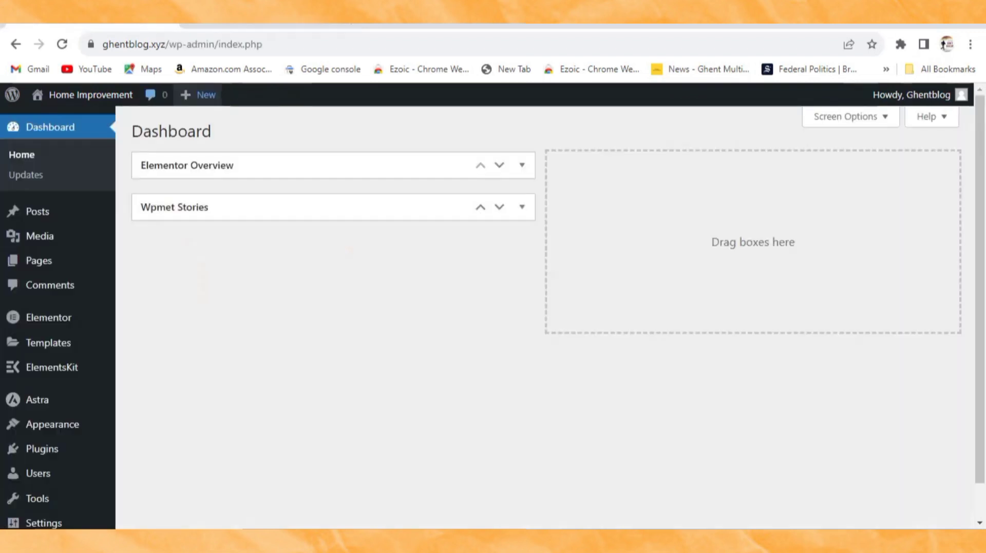
Step: Bulk-move the Privacy Policy and Sample Page pages to the Trash
mouse_move(56, 405)
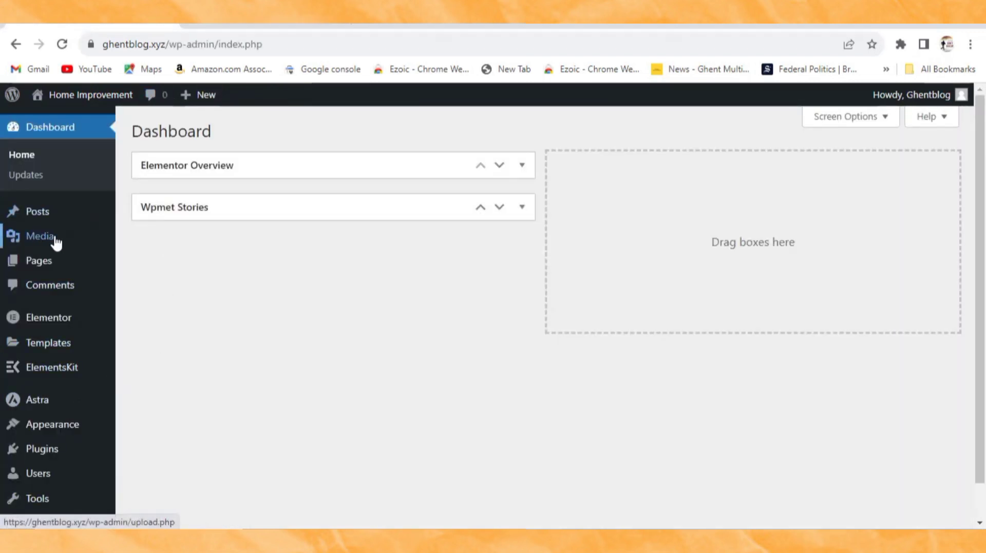
mouse_move(21, 264)
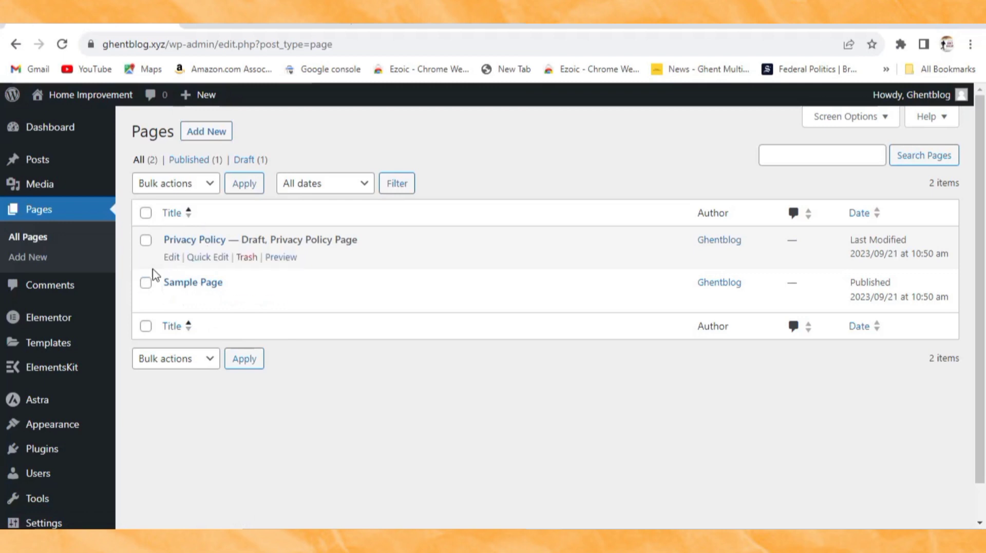
left_click(146, 215)
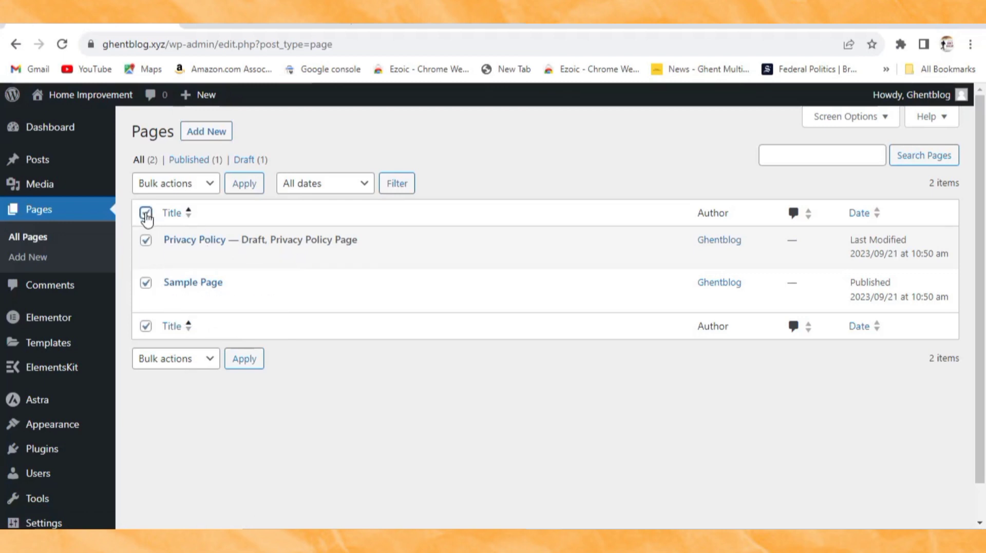
left_click(193, 186)
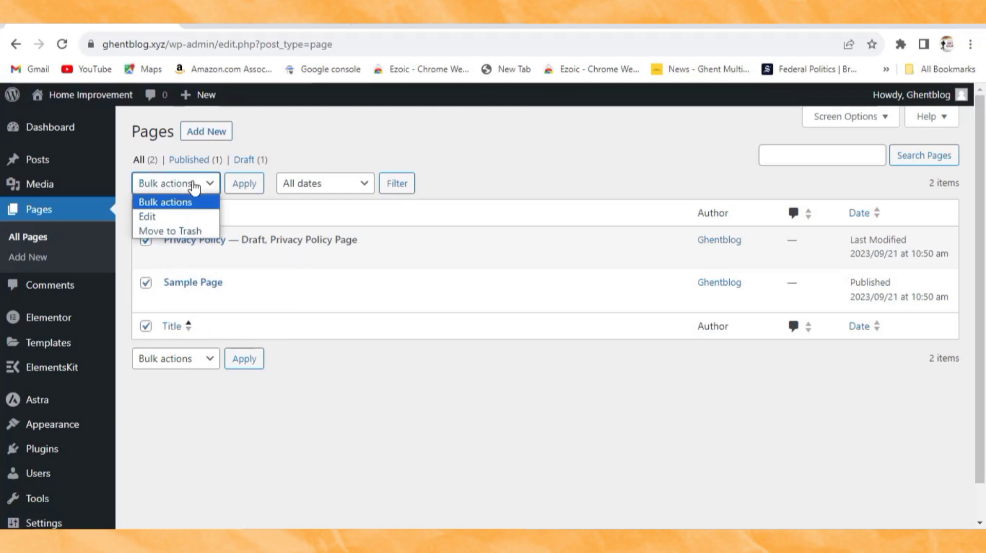
left_click(180, 232)
left_click(243, 186)
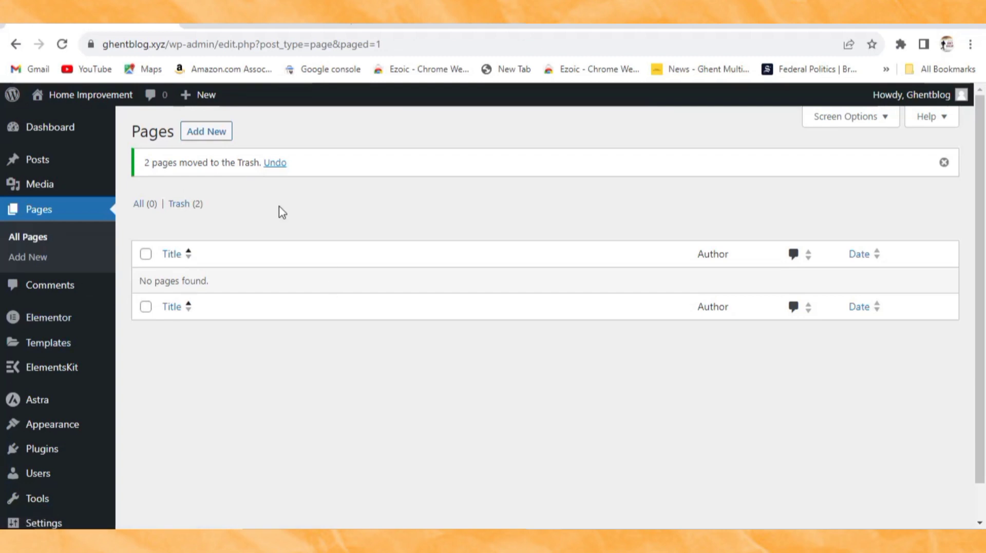
Step: Start a new page titled Home with a Full Width container layout
left_click(212, 134)
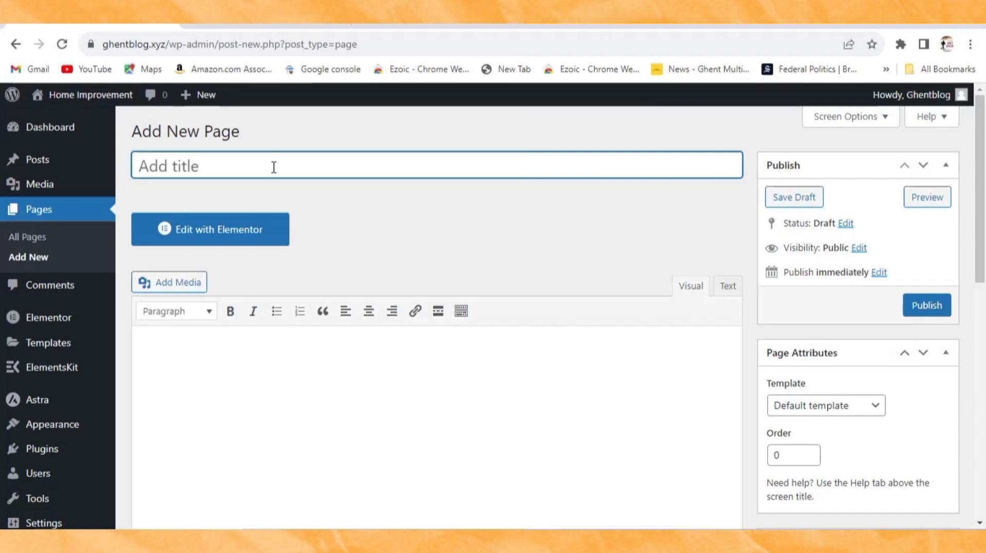
type("Home")
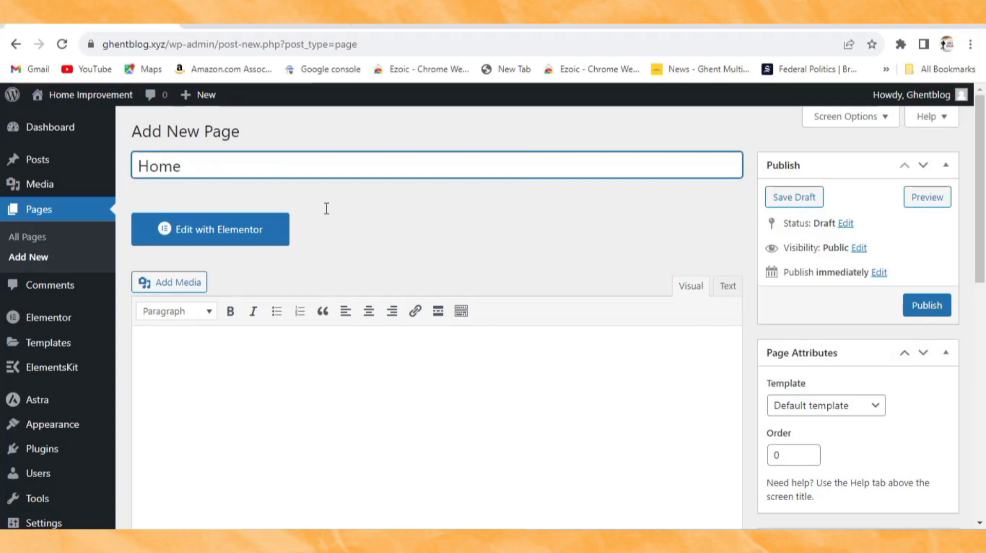
scroll(818, 288, "down", 12)
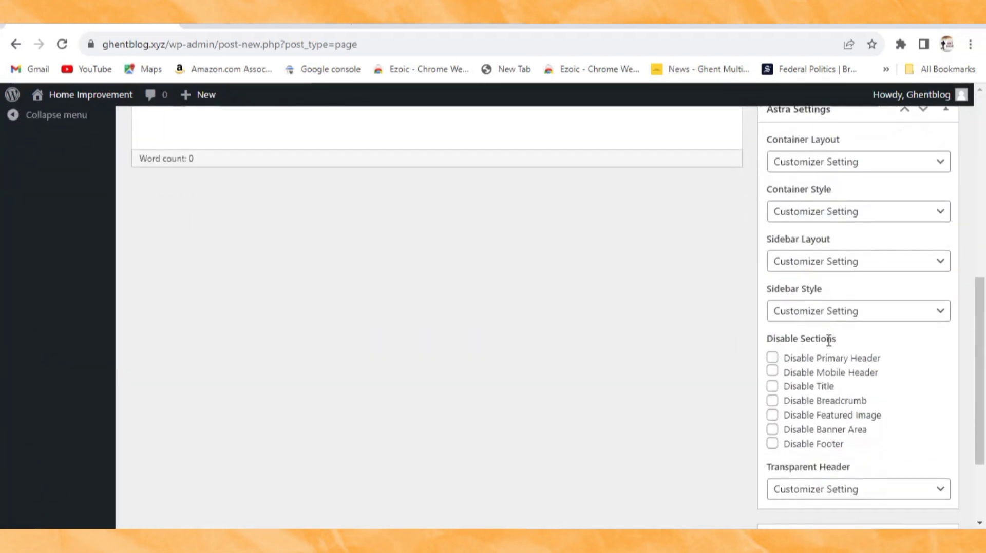
scroll(828, 347, "up", 5)
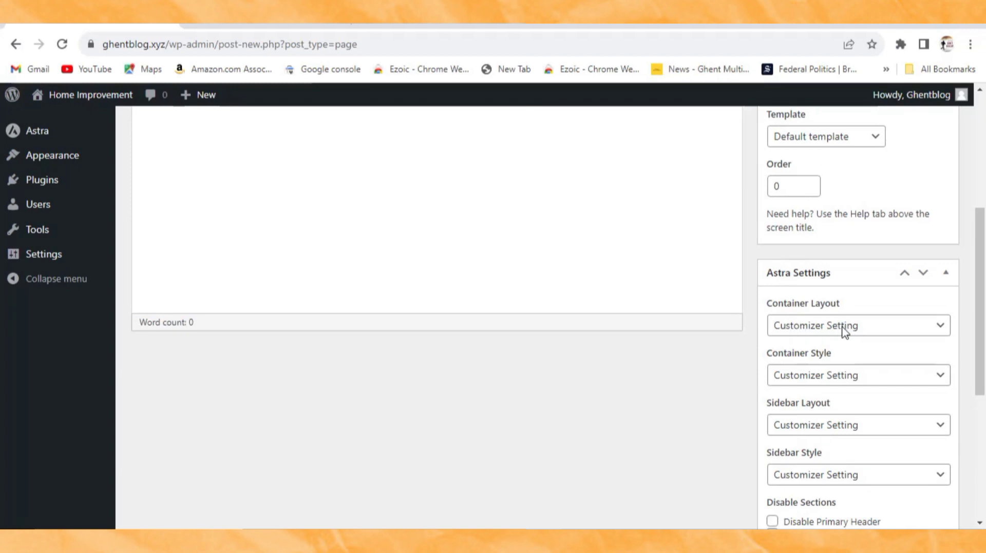
left_click(822, 326)
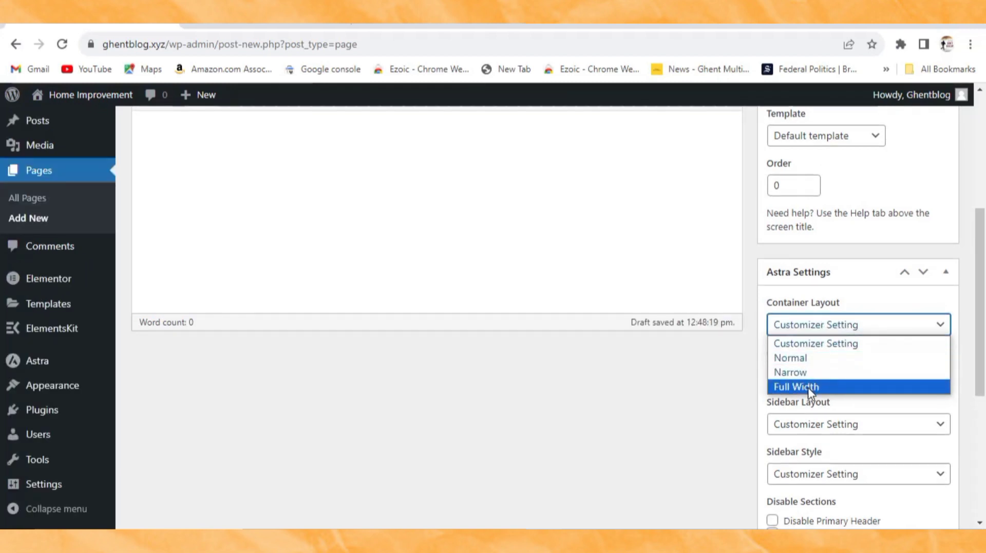
left_click(810, 389)
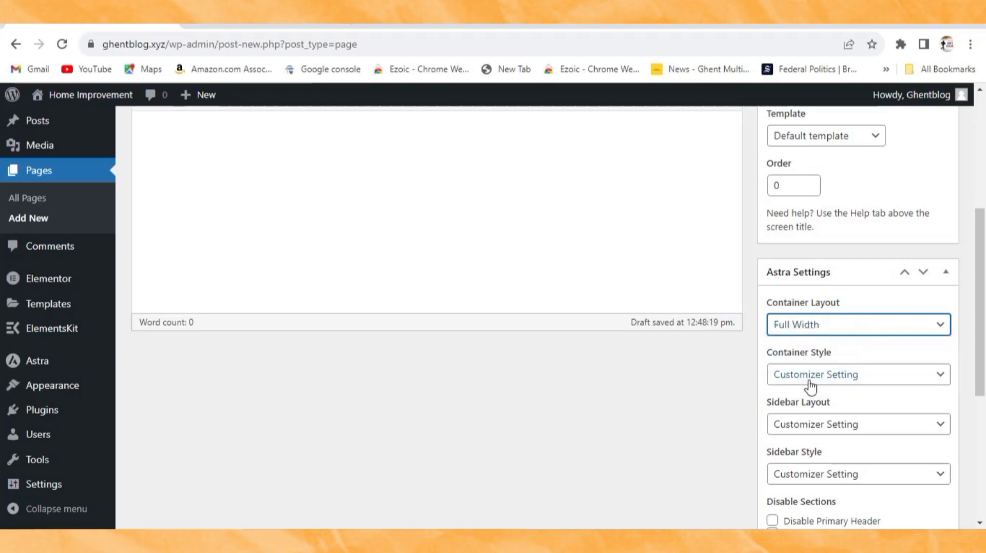
Step: Set No Sidebar and disable the page title, breadcrumb and featured image
scroll(810, 388, "down", 2)
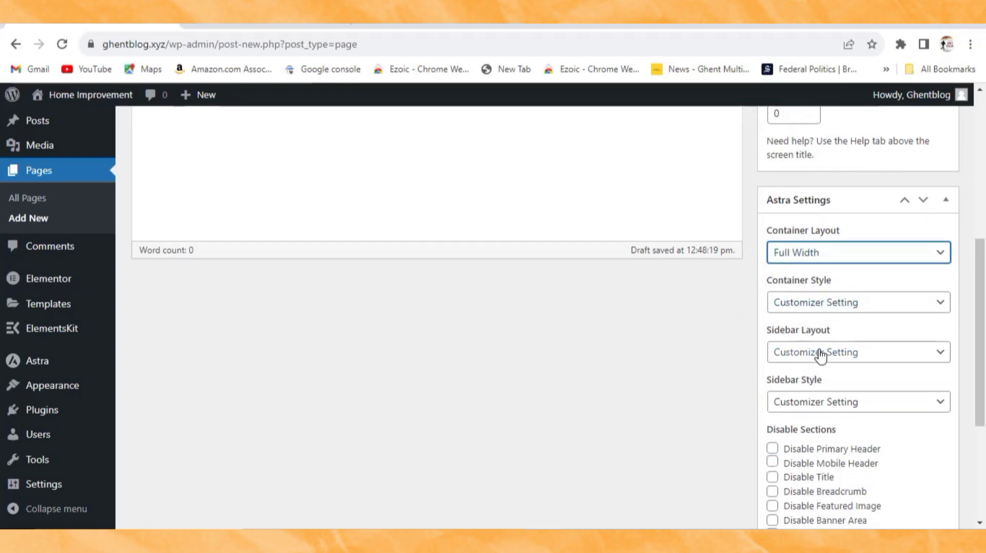
left_click(818, 358)
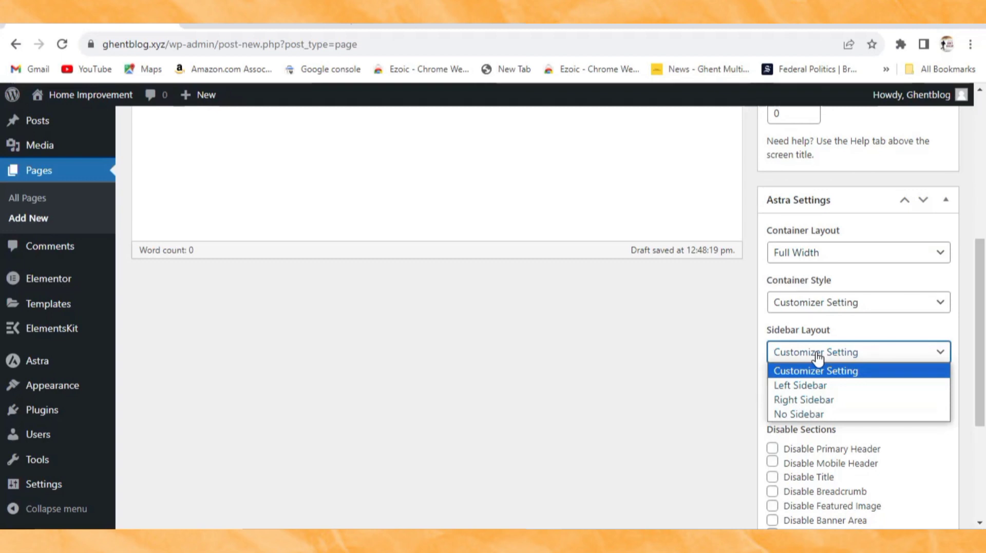
left_click(797, 415)
scroll(798, 413, "down", 4)
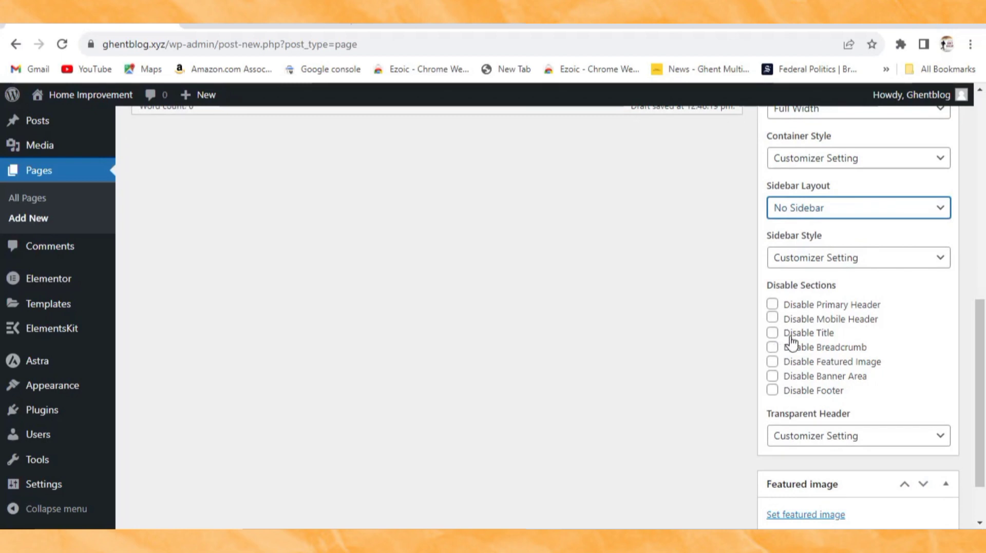
left_click(772, 335)
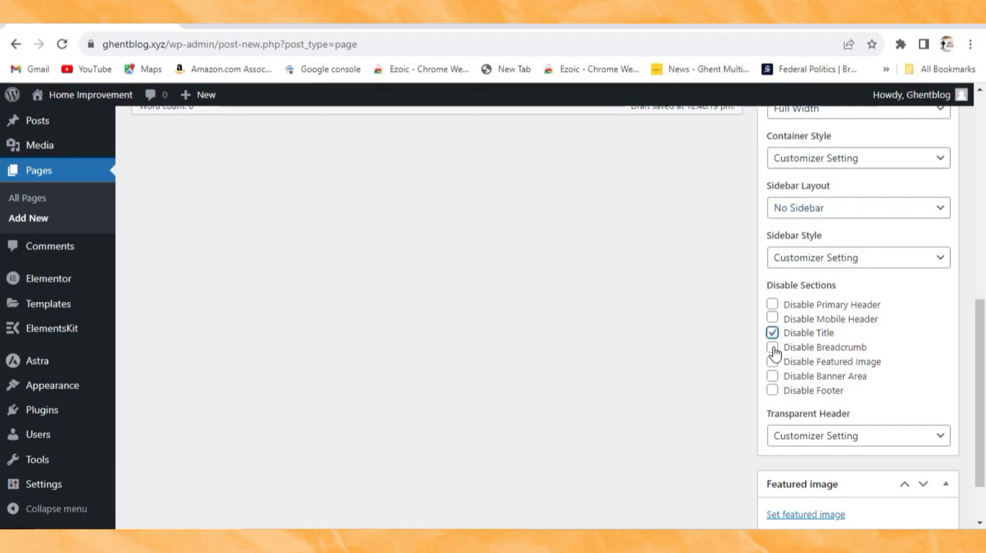
left_click(773, 349)
left_click(773, 362)
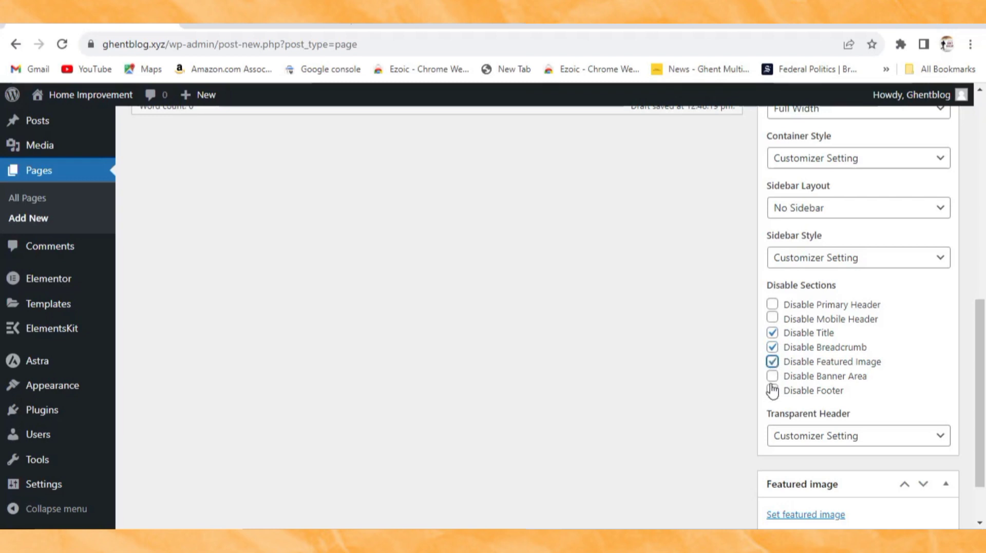
scroll(799, 379, "down", 2)
scroll(825, 418, "up", 10)
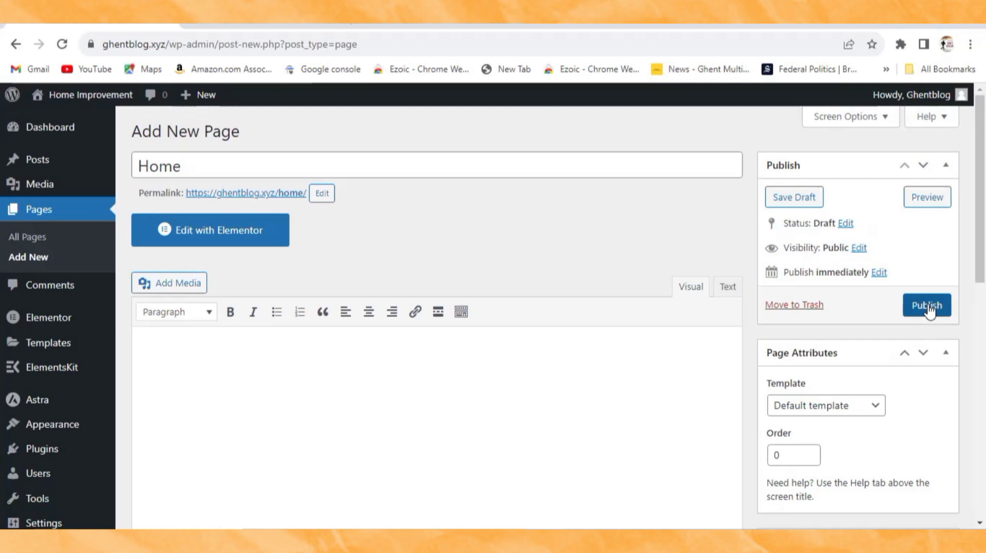
Step: Publish the new Home page and launch it with Edit with Elementor
left_click(928, 307)
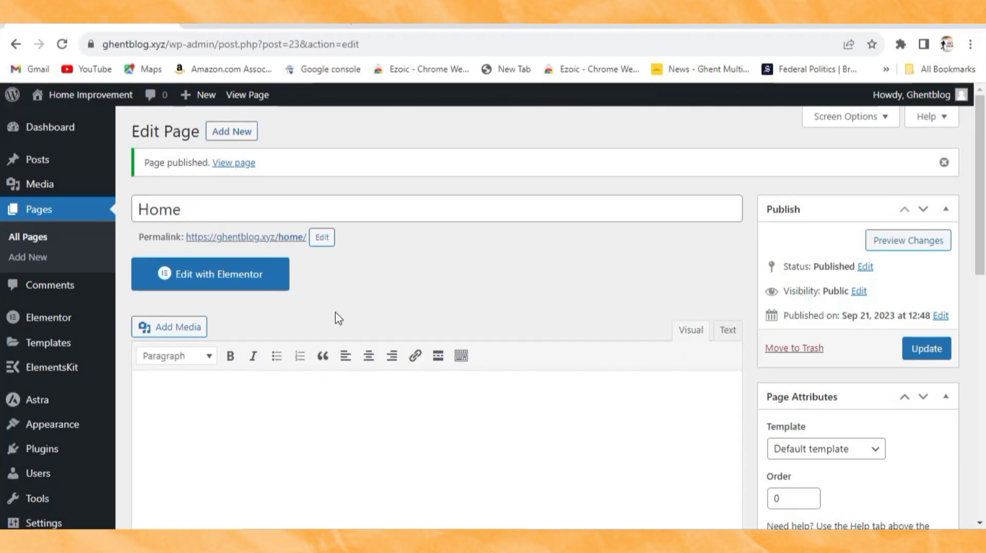
left_click(212, 282)
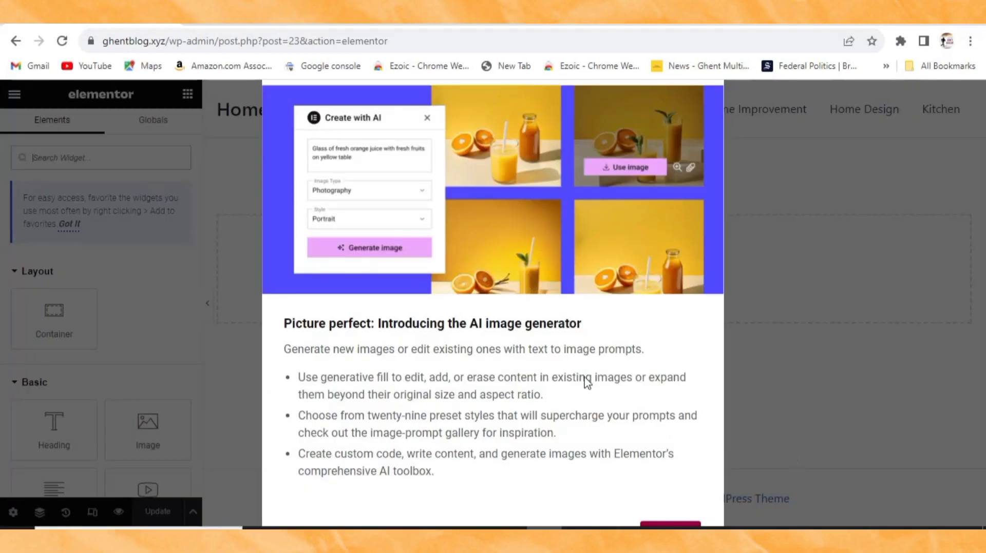
Step: Dismiss the AI image generator announcement in the Elementor editor
left_click(670, 524)
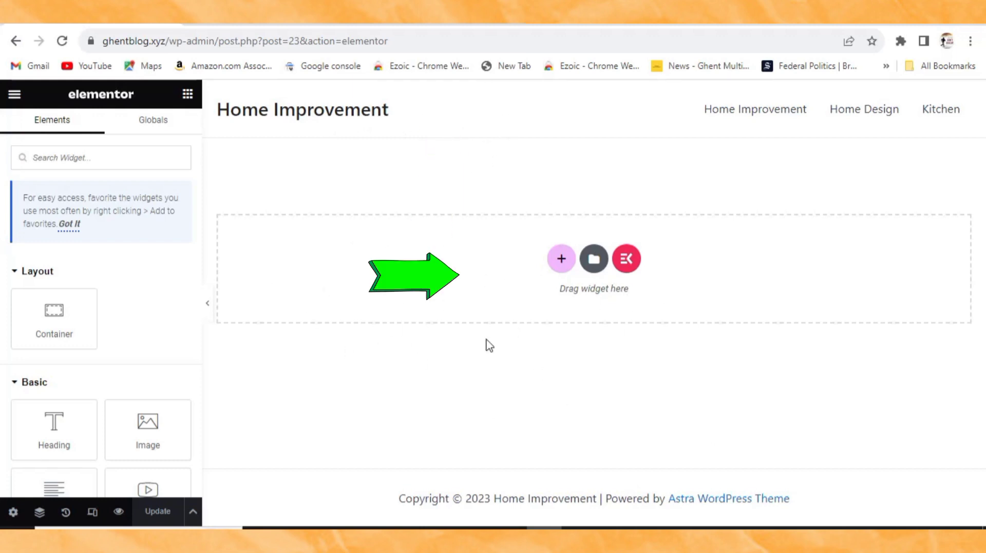
scroll(66, 307, "down", 2)
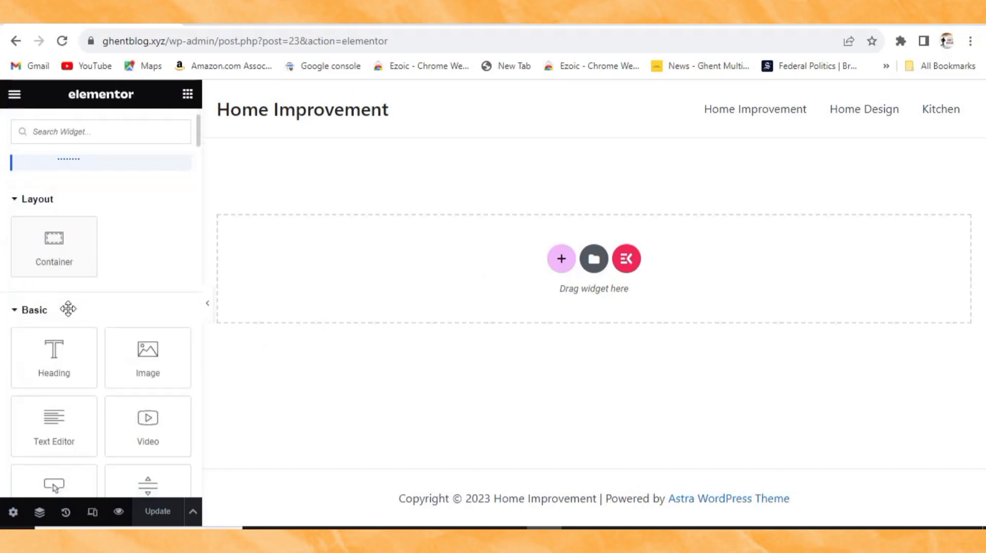
scroll(67, 306, "up", 2)
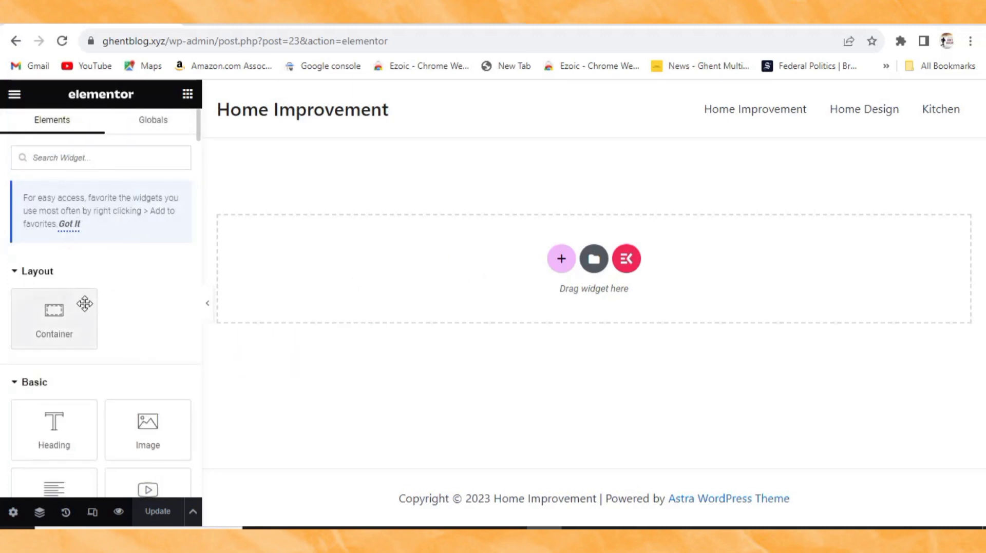
scroll(82, 305, "down", 2)
scroll(48, 345, "down", 2)
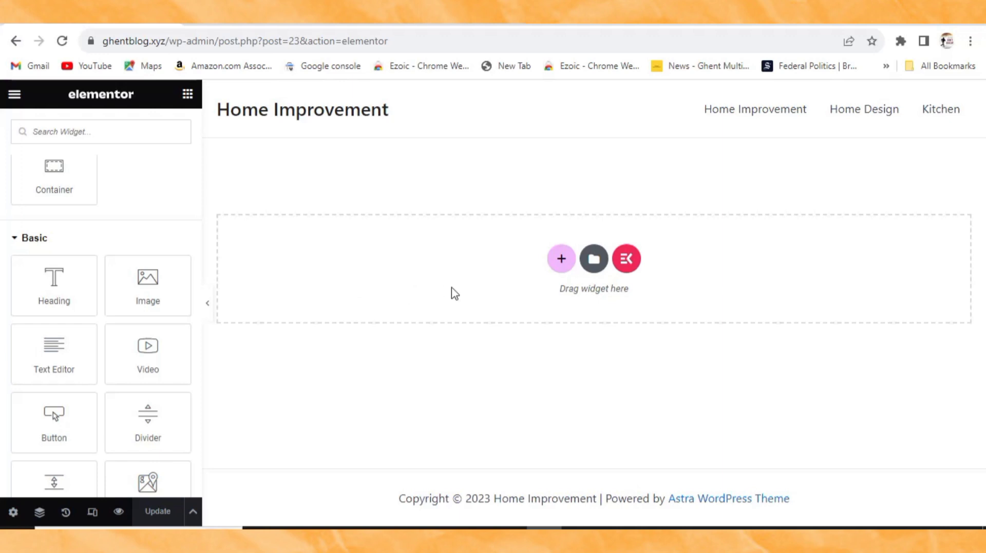
Step: Add a test Heading widget, erase its placeholder text, then delete its container
left_click_drag(44, 290, 384, 261)
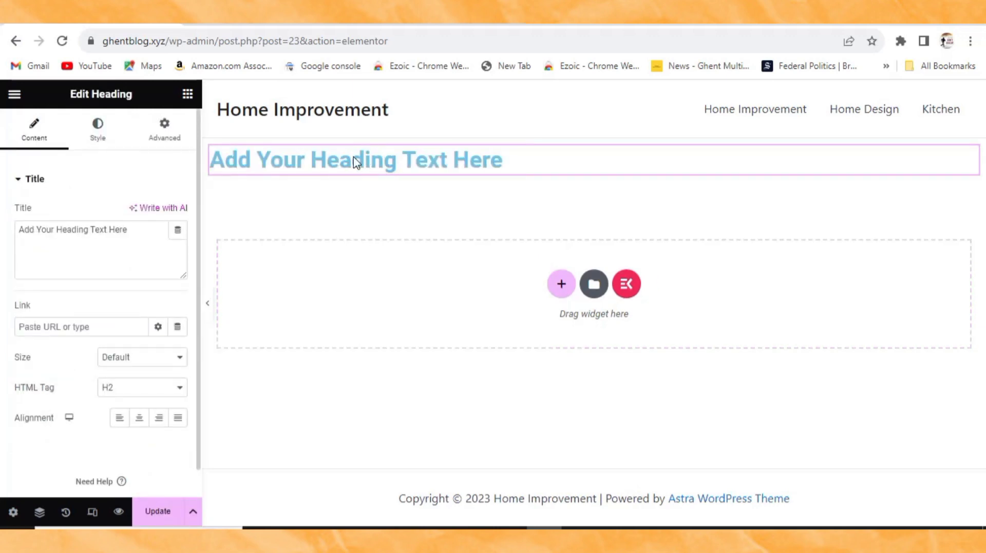
left_click(132, 233)
key("BackSpace")
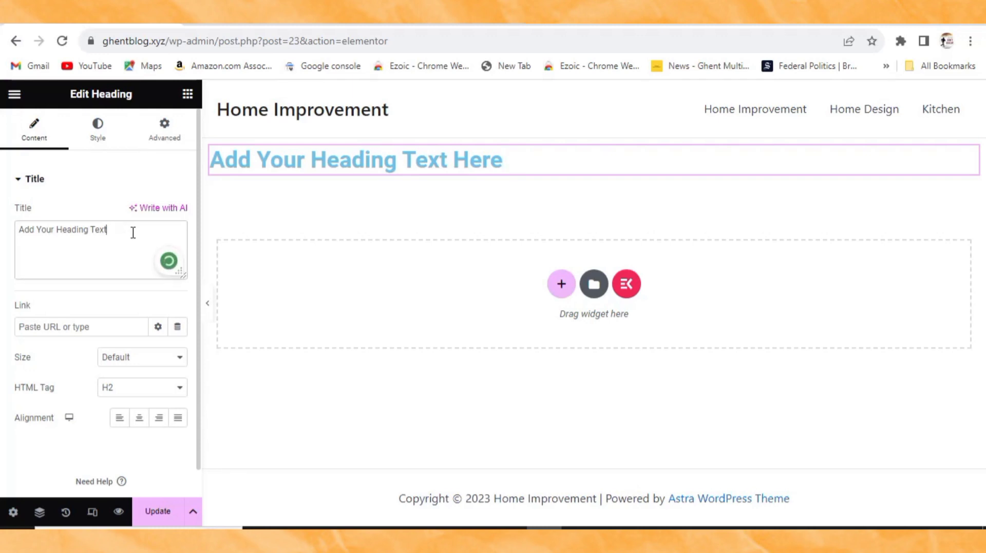
key("BackSpace")
key("BackSpace")
key("BackSpace")
key("BackSpace")
key("BackSpace")
key("BackSpace")
key("BackSpace")
key("BackSpace")
key("BackSpace")
key("BackSpace")
key("BackSpace")
key("BackSpace")
key("BackSpace")
key("BackSpace")
key("BackSpace")
key("BackSpace")
key("BackSpace")
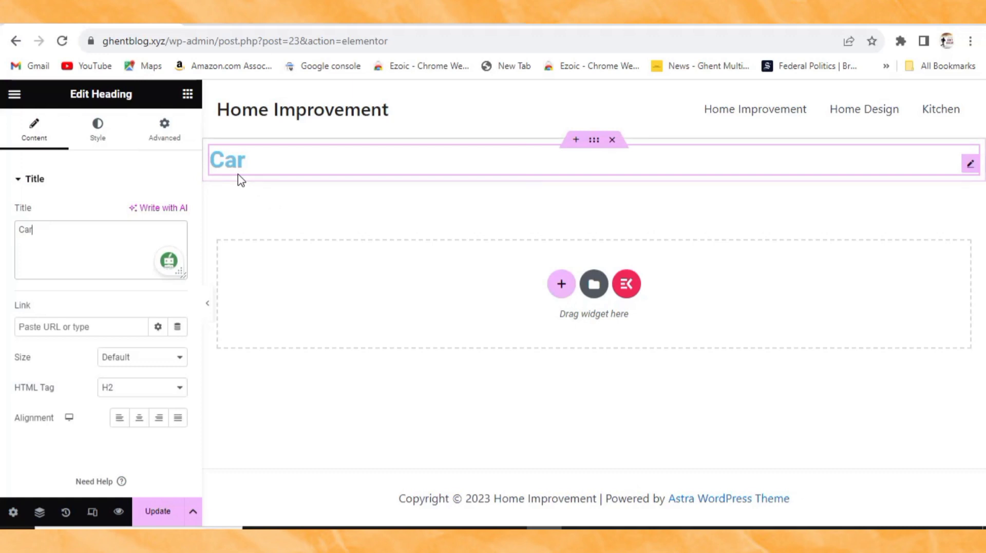
left_click(612, 142)
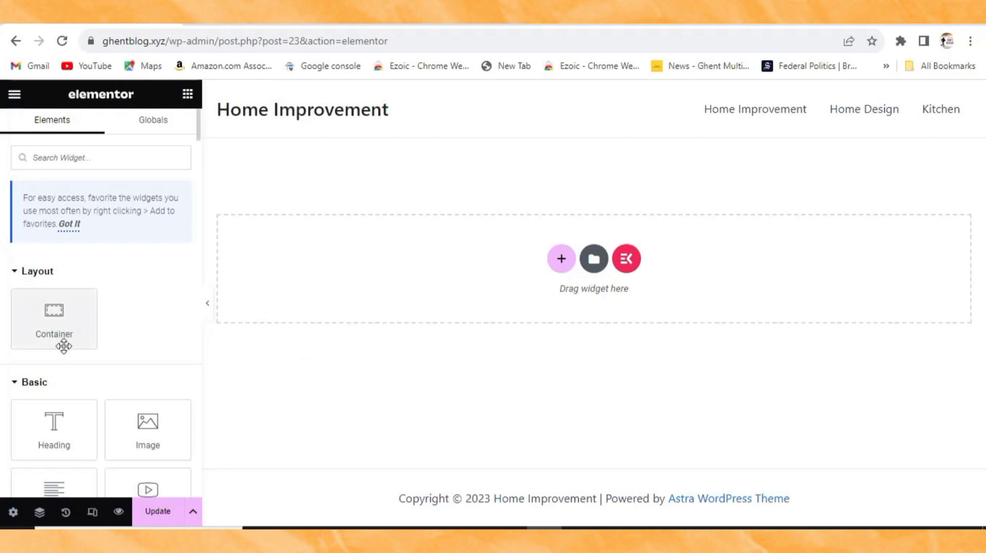
Step: Open the ElementsKit template library from the empty canvas
scroll(66, 348, "down", 10)
scroll(85, 390, "down", 20)
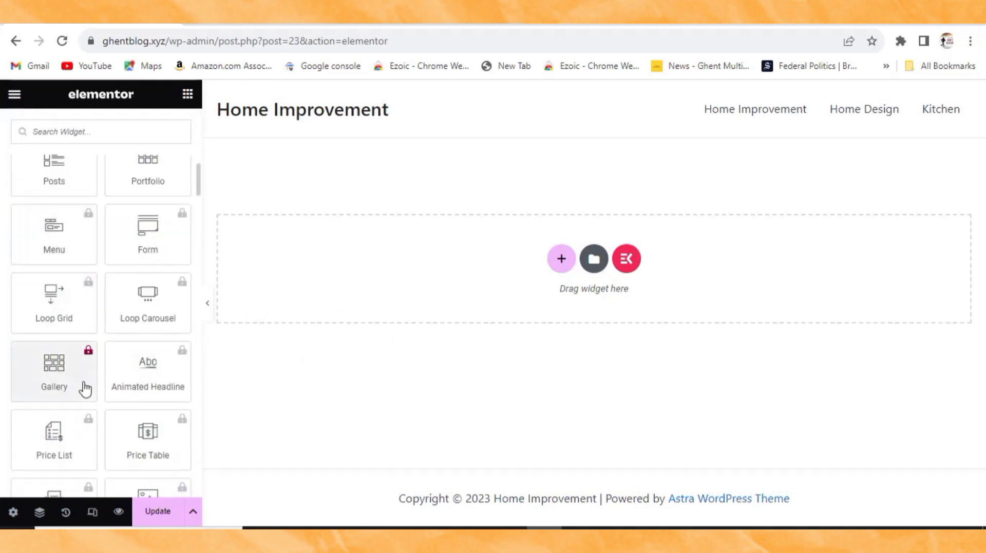
scroll(85, 390, "down", 20)
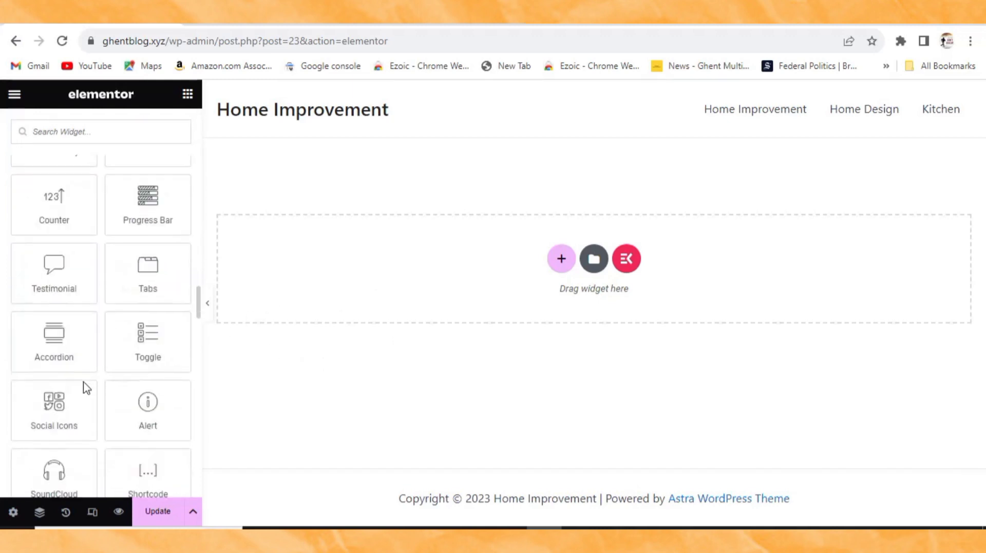
scroll(85, 392, "down", 20)
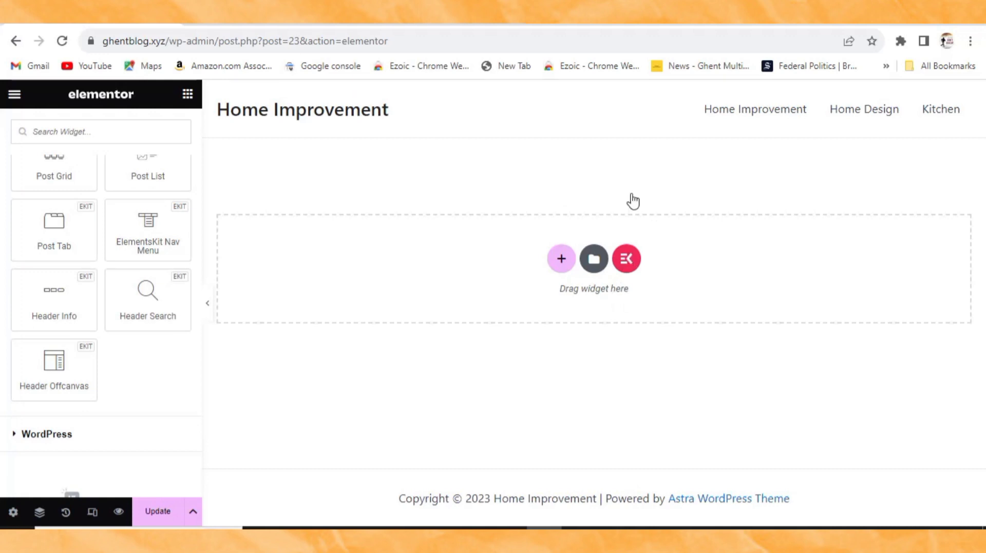
left_click(628, 261)
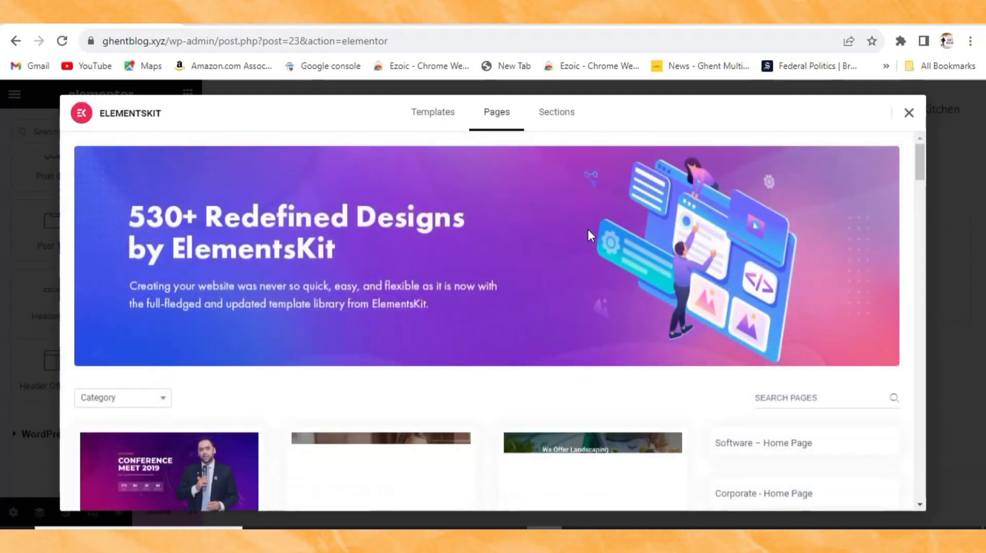
Step: Filter the ElementsKit library to the Blog Posts category
scroll(422, 376, "down", 3)
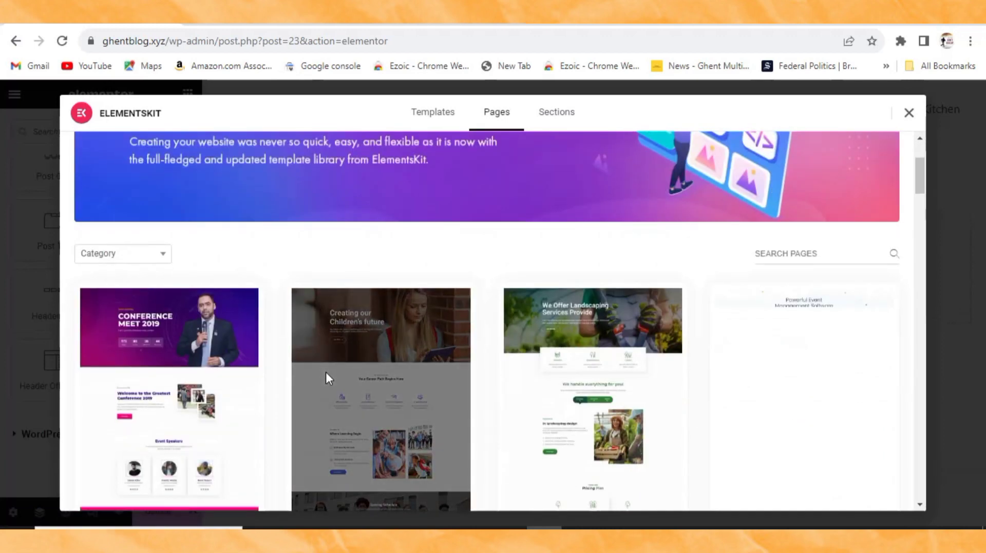
scroll(319, 365, "down", 4)
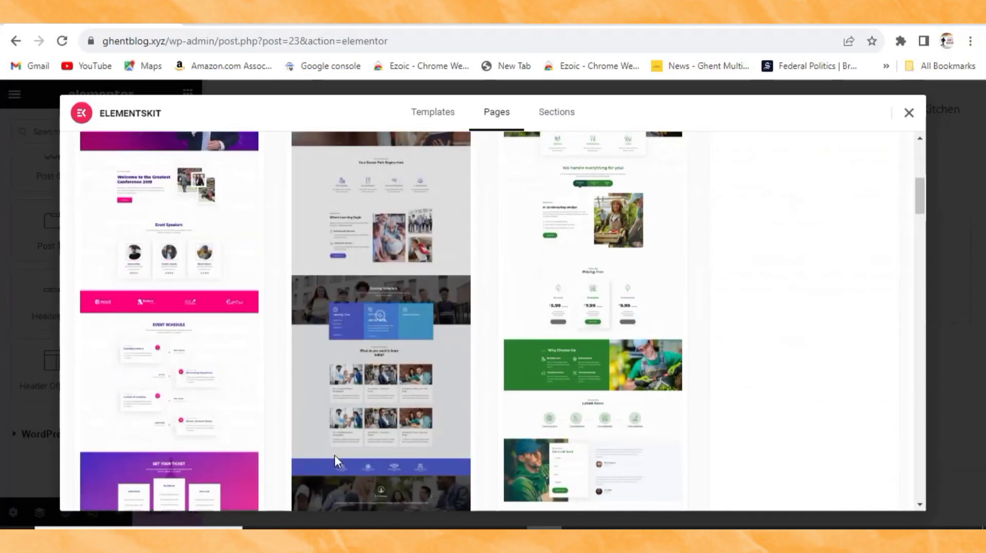
scroll(409, 341, "up", 5)
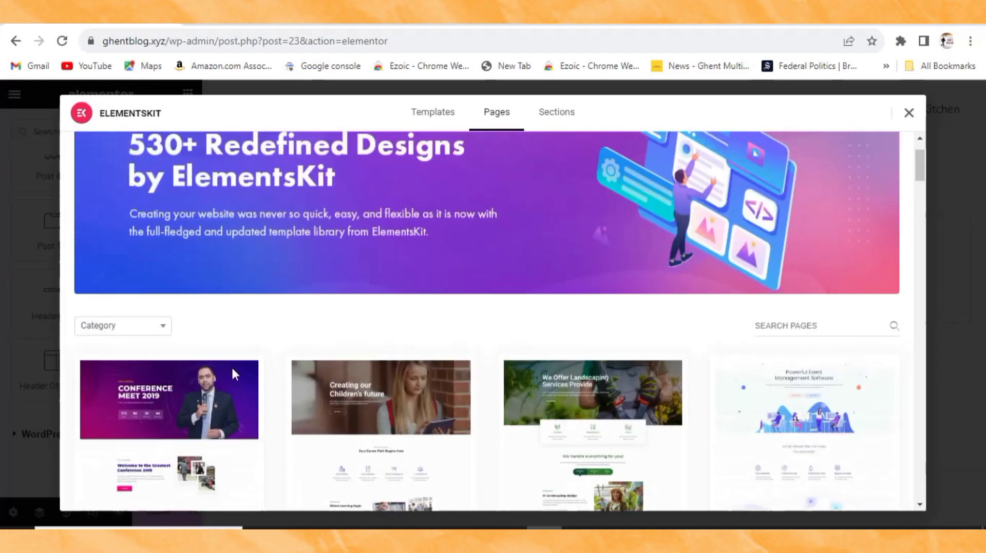
left_click(138, 334)
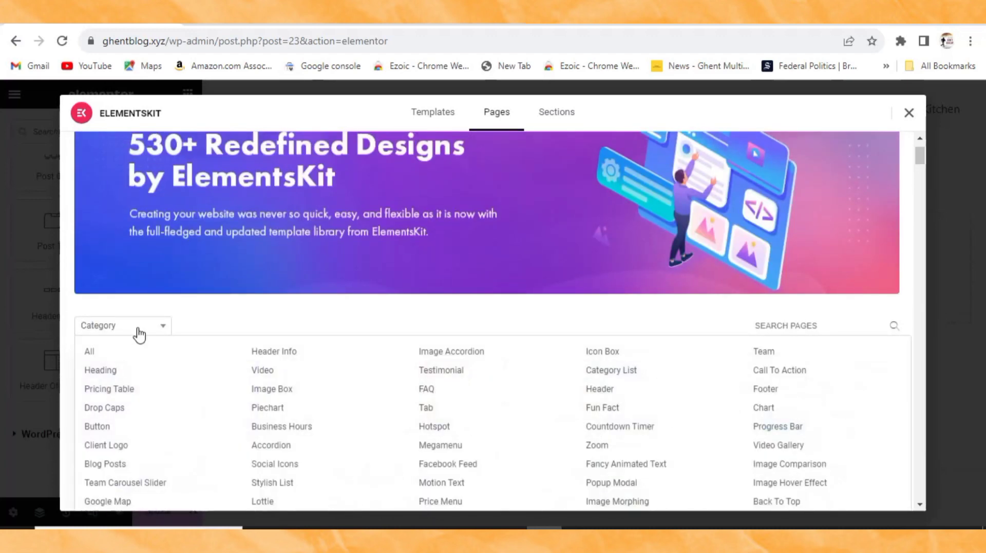
scroll(138, 335, "down", 2)
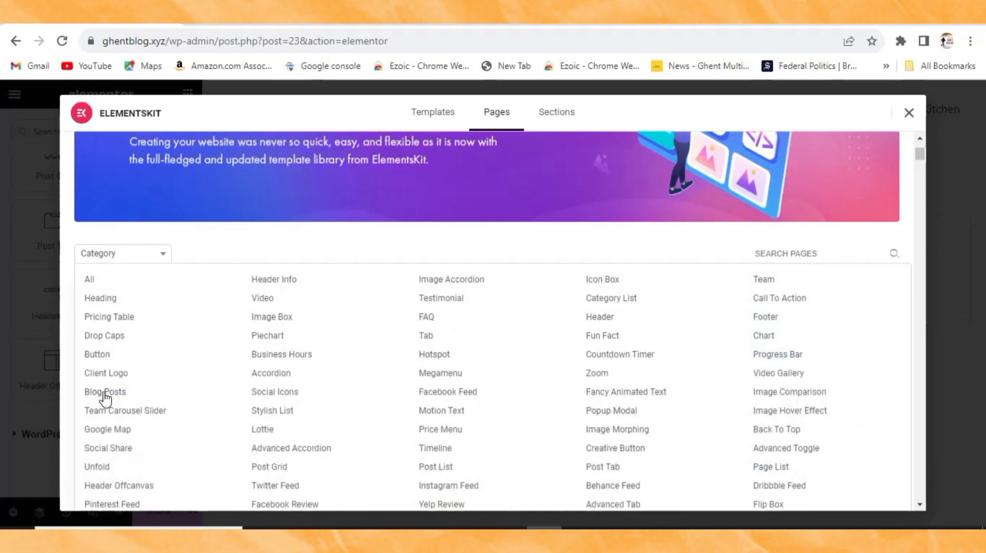
left_click(105, 393)
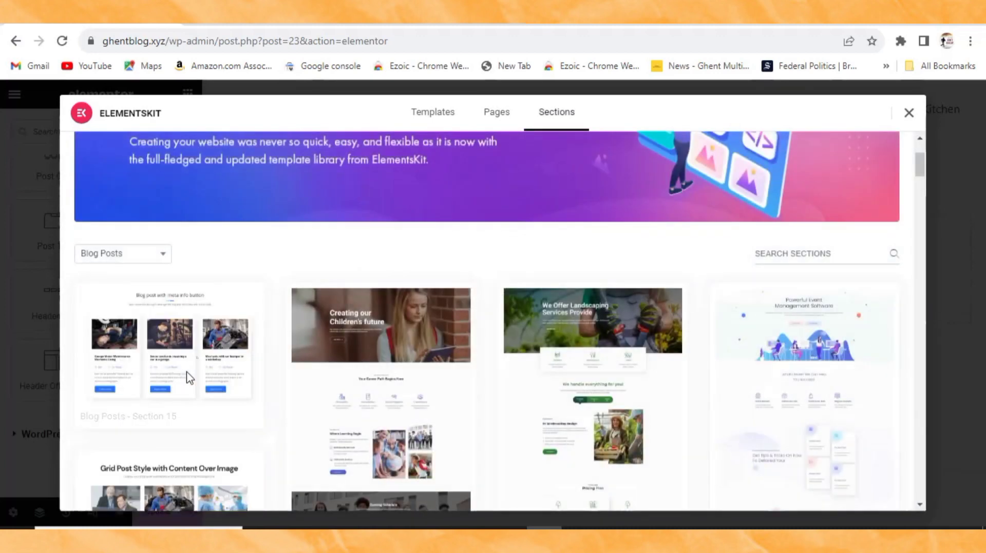
Step: Preview the 'Latest News with Carousel Style' blog posts section
scroll(200, 359, "down", 1)
scroll(200, 359, "down", 3)
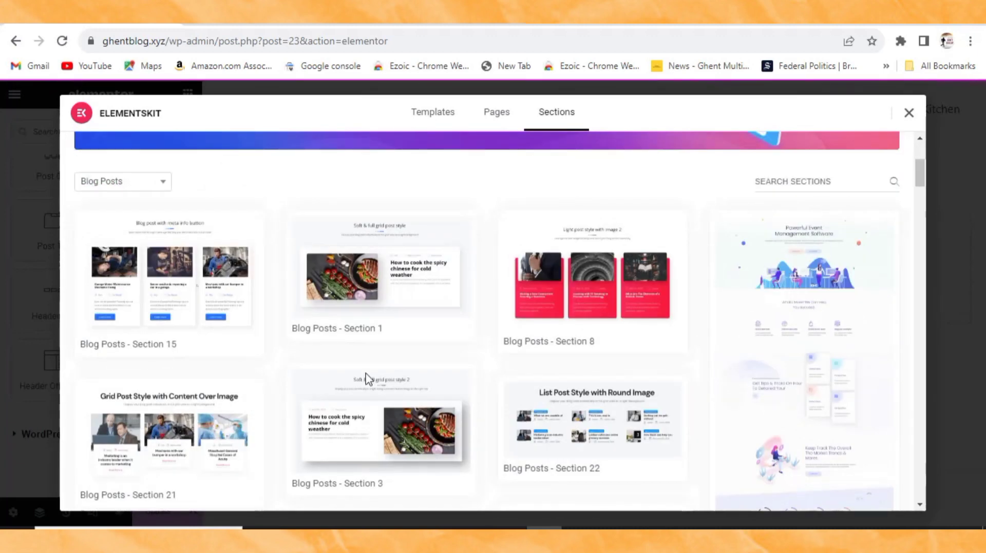
scroll(193, 374, "down", 3)
scroll(267, 372, "down", 1)
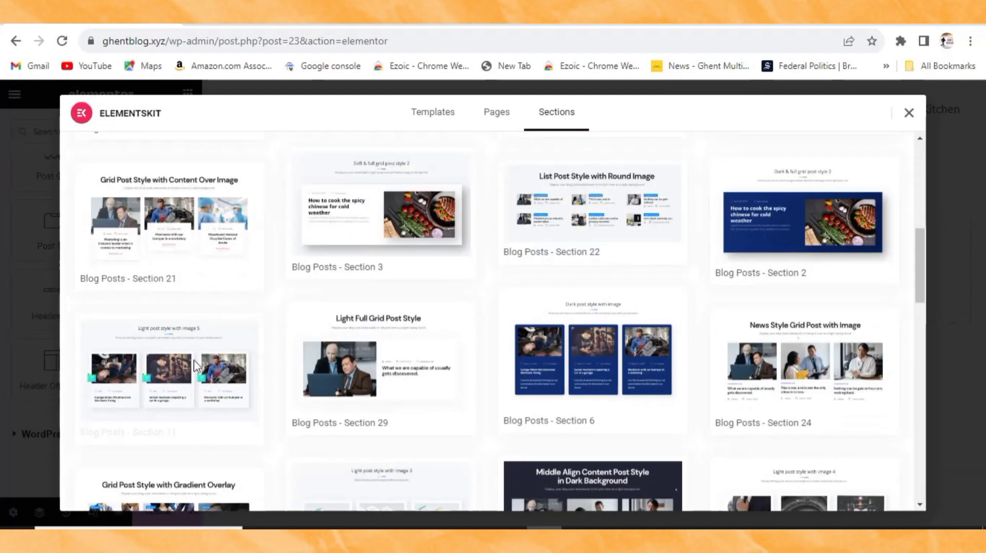
scroll(477, 377, "down", 2)
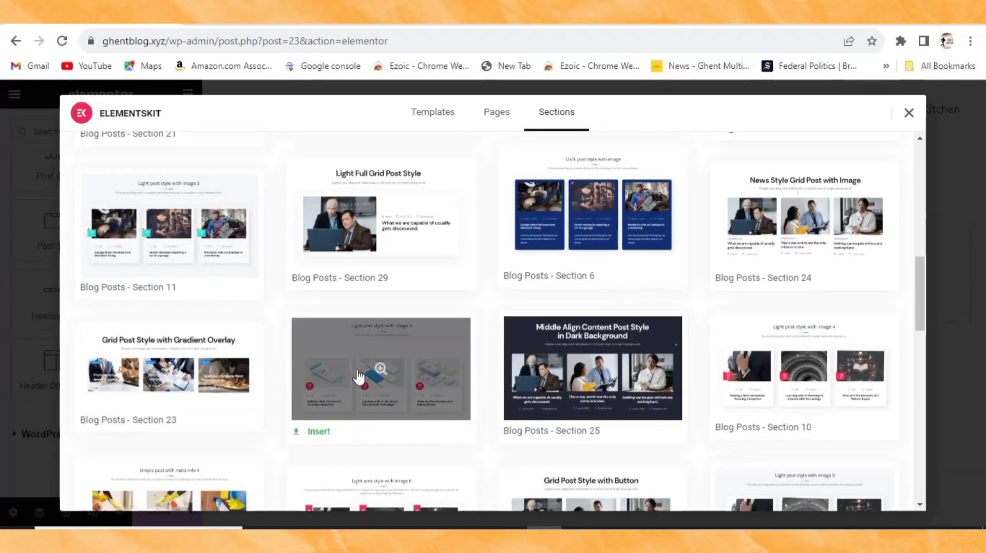
scroll(360, 380, "down", 1)
scroll(488, 391, "down", 4)
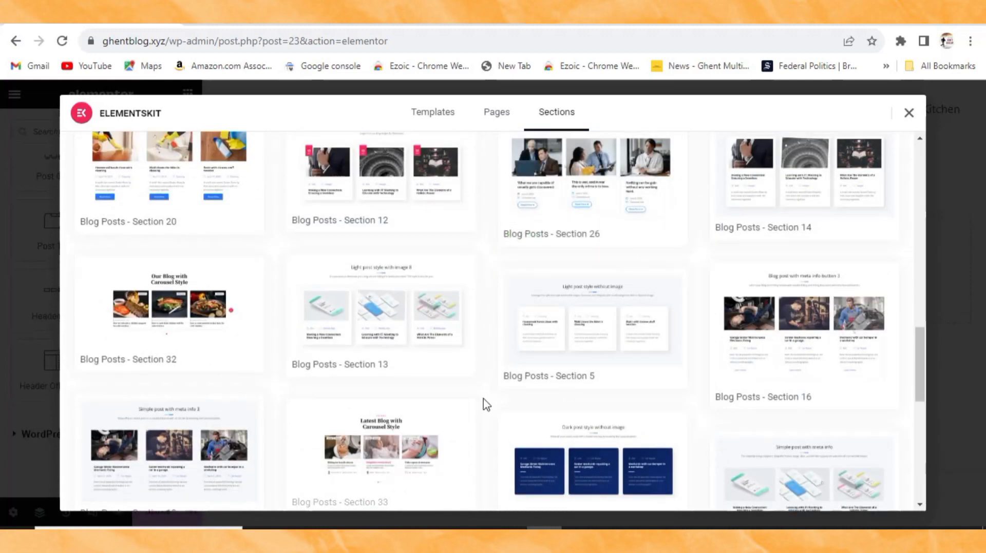
scroll(408, 427, "down", 5)
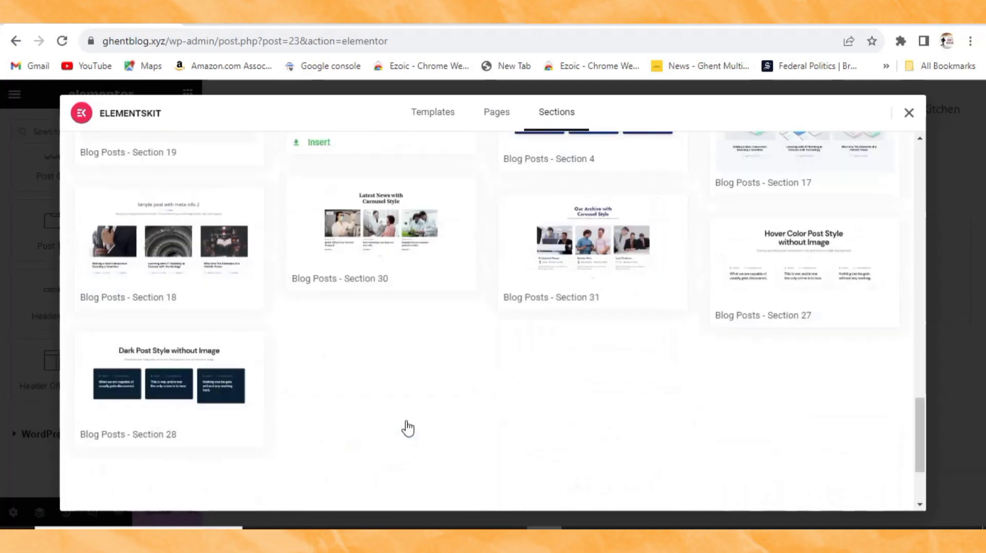
scroll(277, 405, "up", 3)
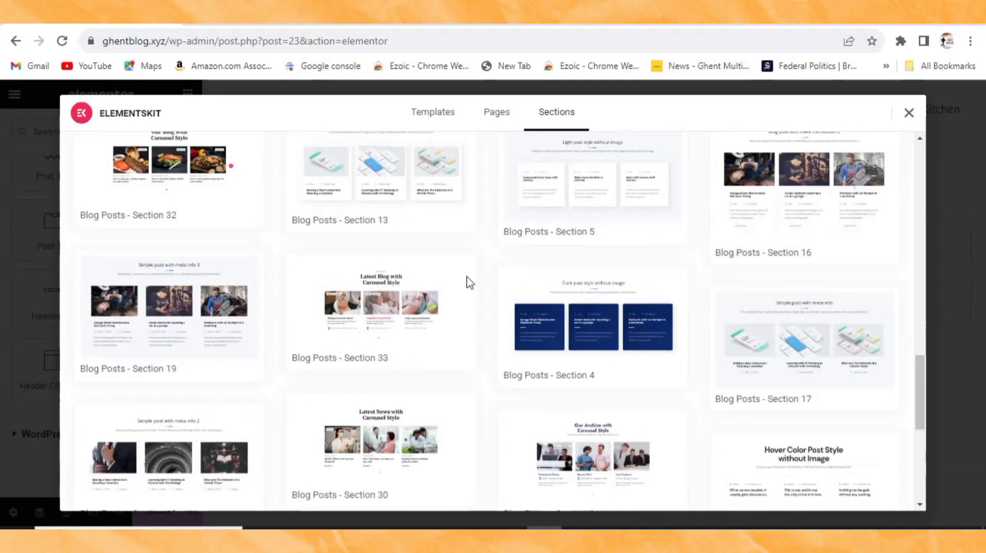
left_click(341, 441)
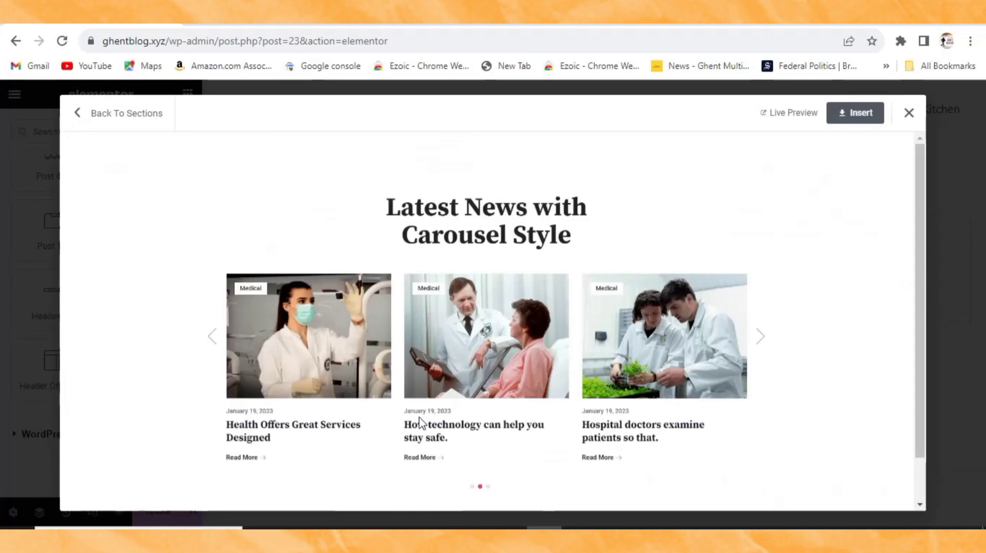
Step: Insert the Latest News with Carousel Style section and delete its heading widget
left_click(857, 114)
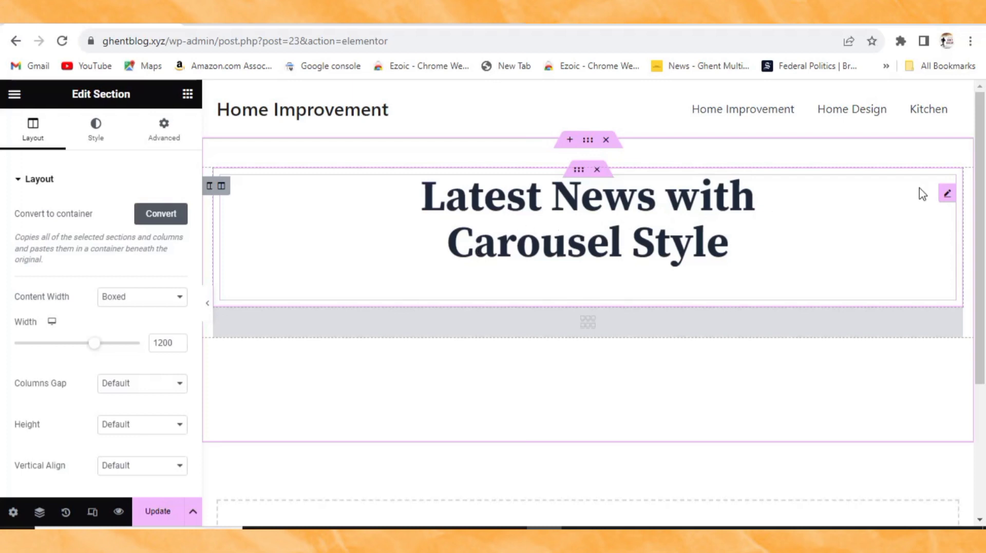
left_click(949, 197)
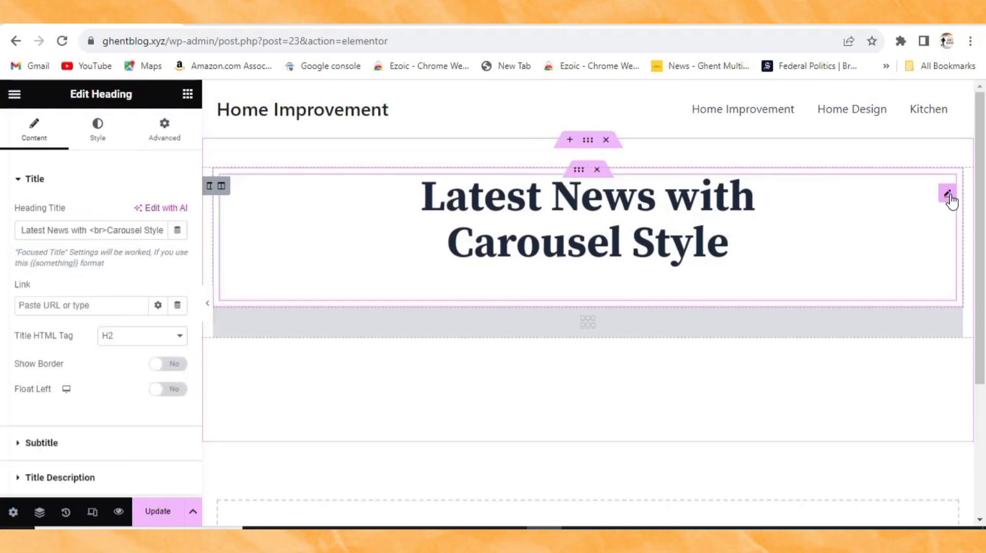
right_click(945, 202)
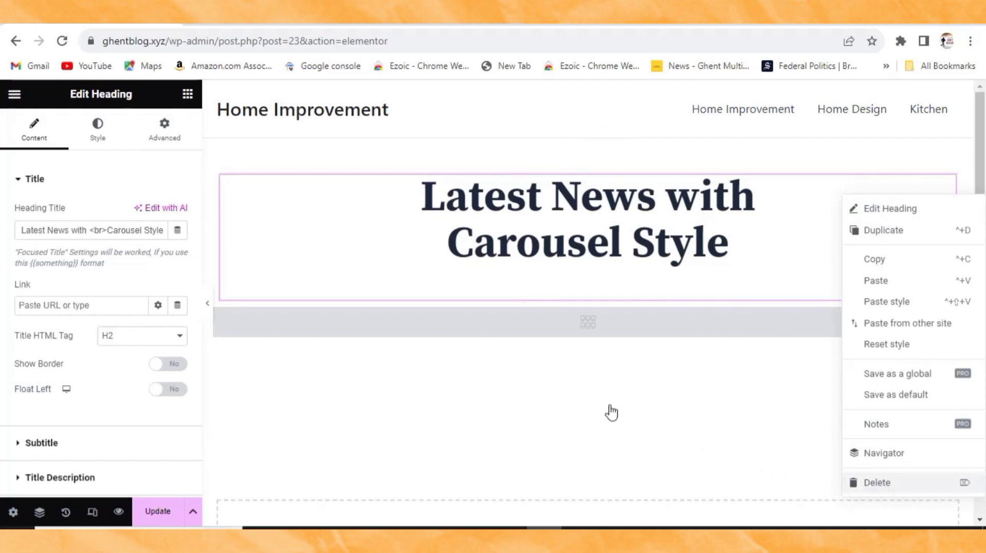
key("Delete")
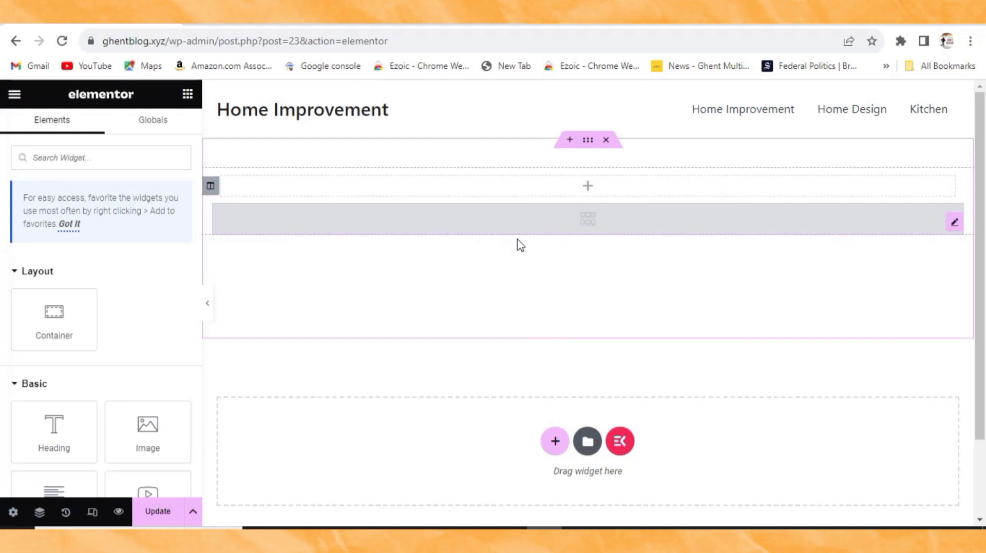
Step: Set the Blog Posts widget's Query to select posts by Recent Post
left_click(564, 227)
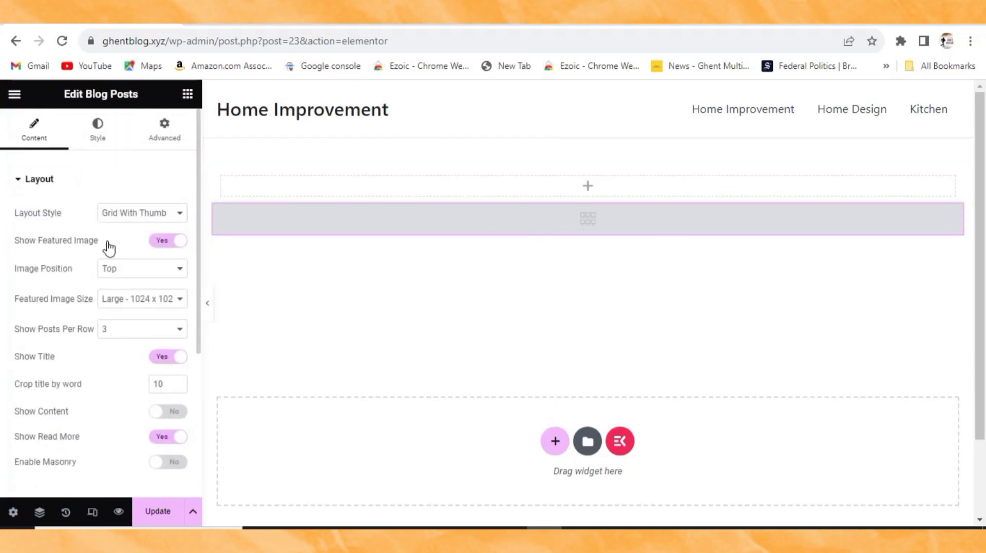
scroll(80, 319, "down", 3)
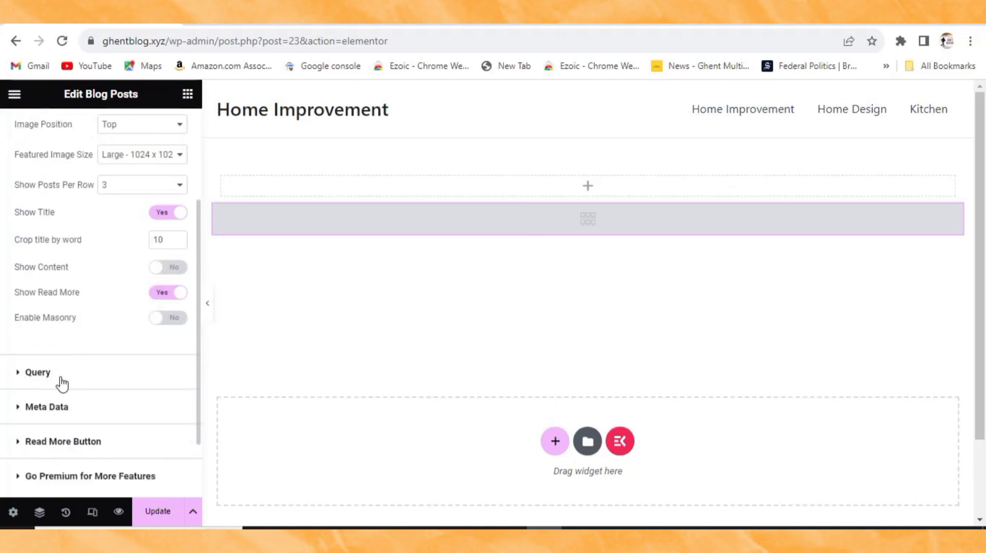
left_click(31, 384)
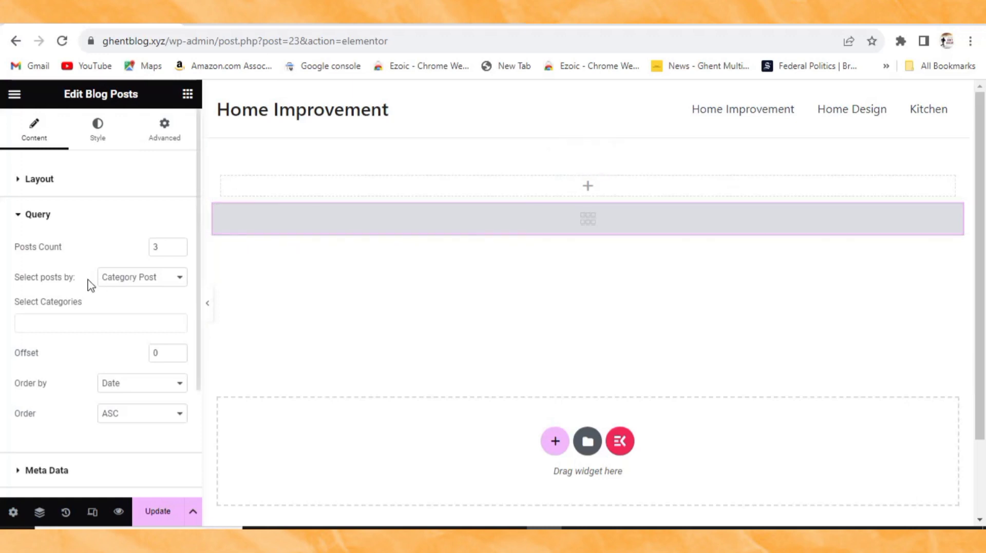
left_click(146, 280)
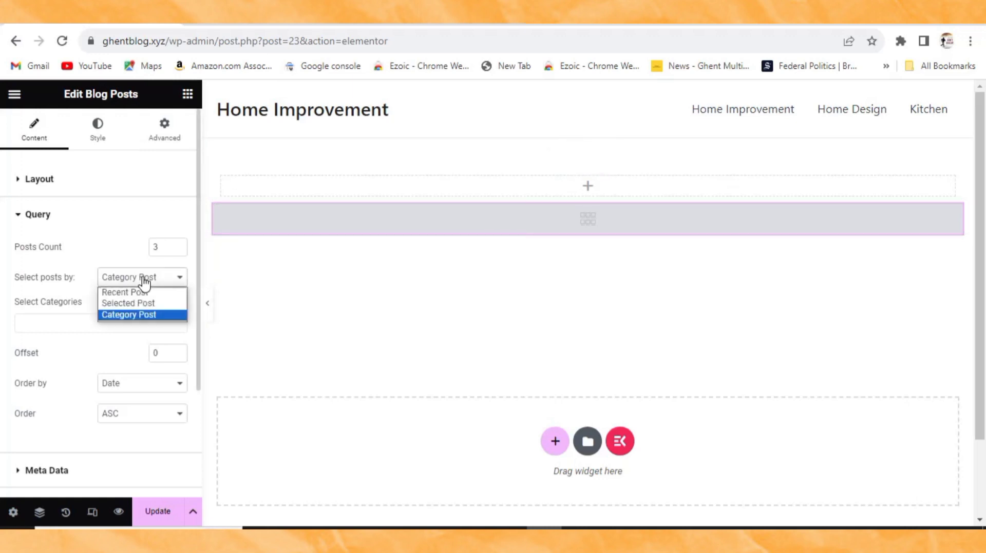
left_click(125, 294)
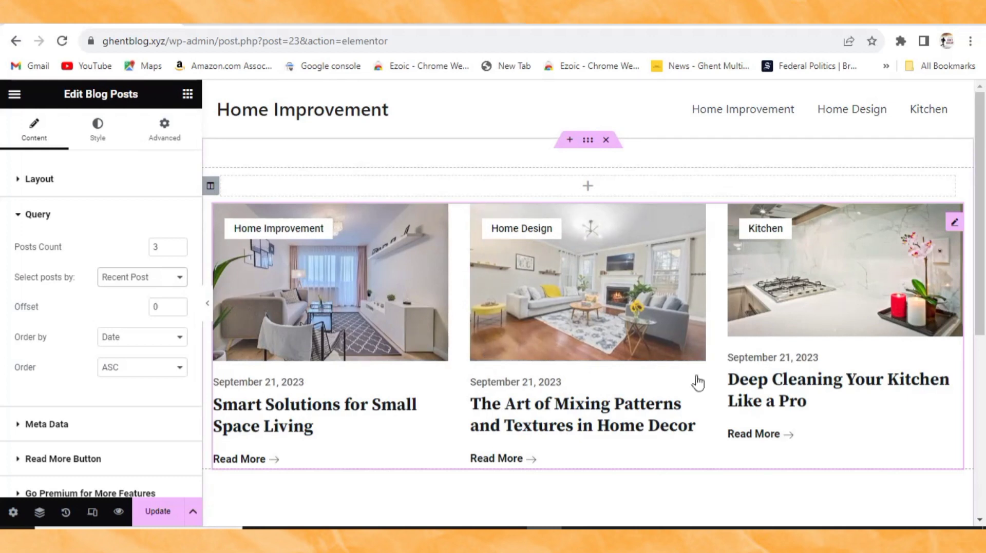
scroll(532, 367, "down", 2)
scroll(477, 365, "up", 2)
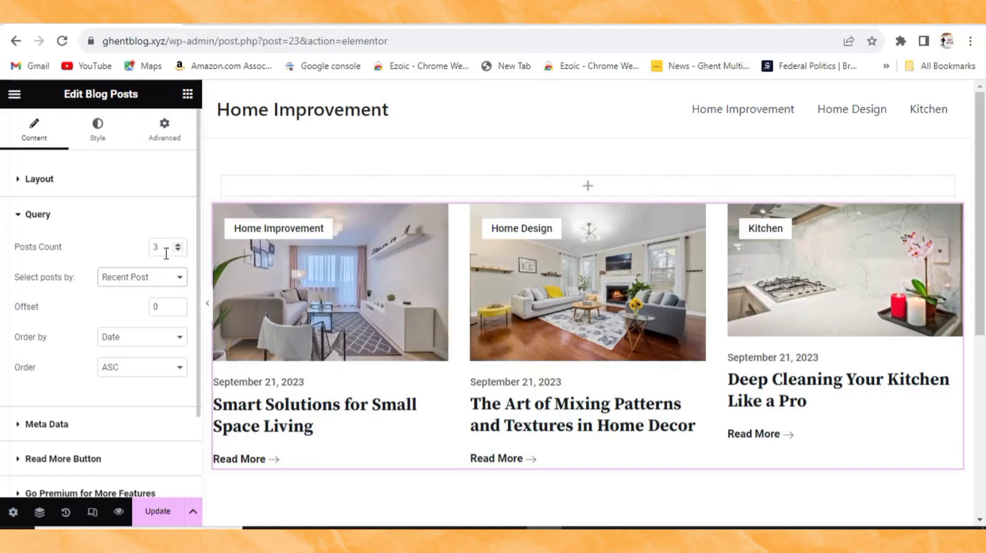
Step: Set the post Order to DESC and save the page with Update
left_click(168, 369)
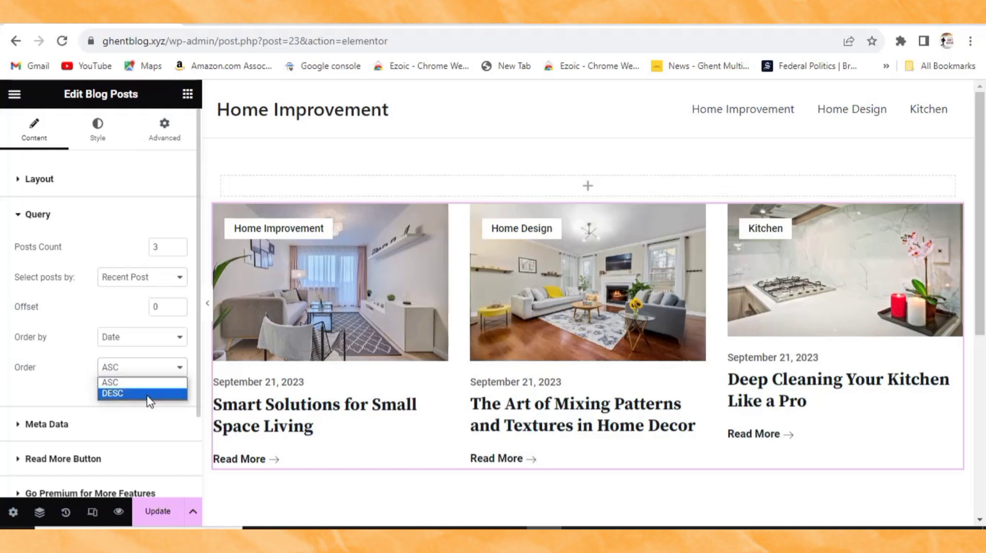
left_click(82, 366)
left_click(116, 369)
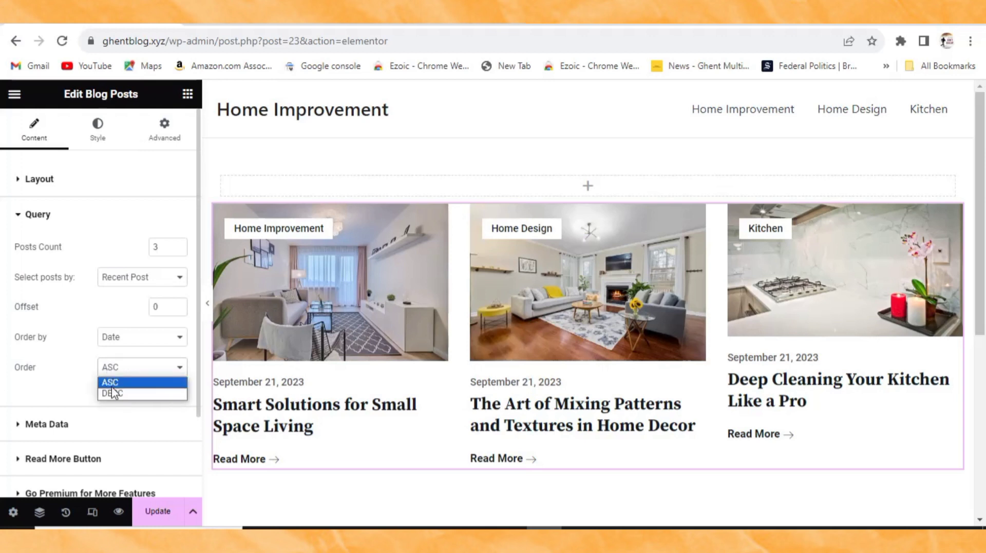
left_click(116, 394)
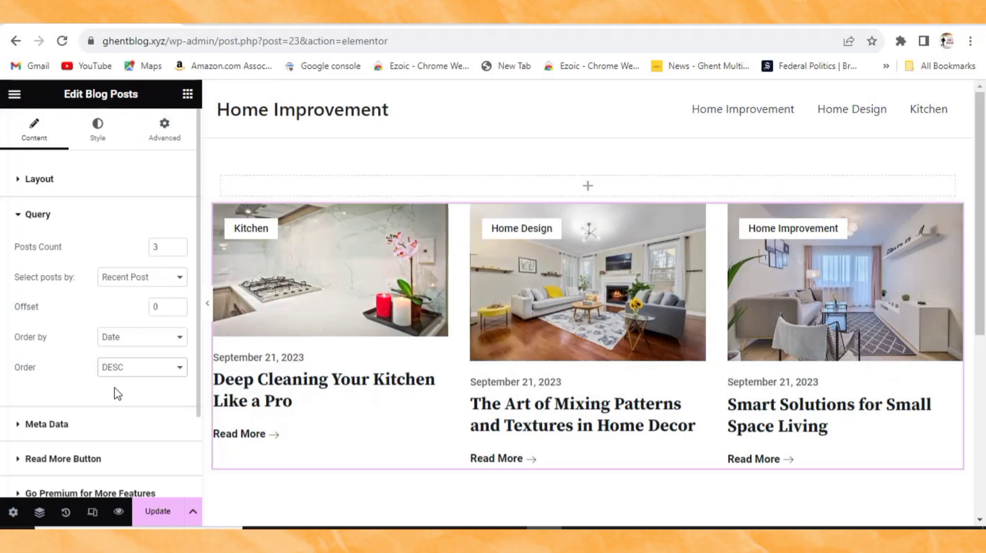
scroll(114, 369, "down", 2)
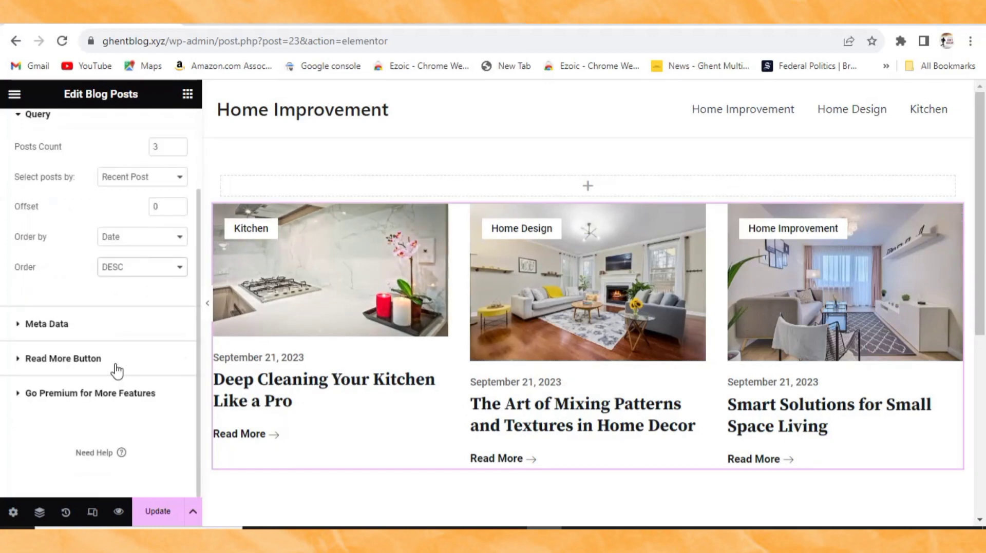
left_click(160, 516)
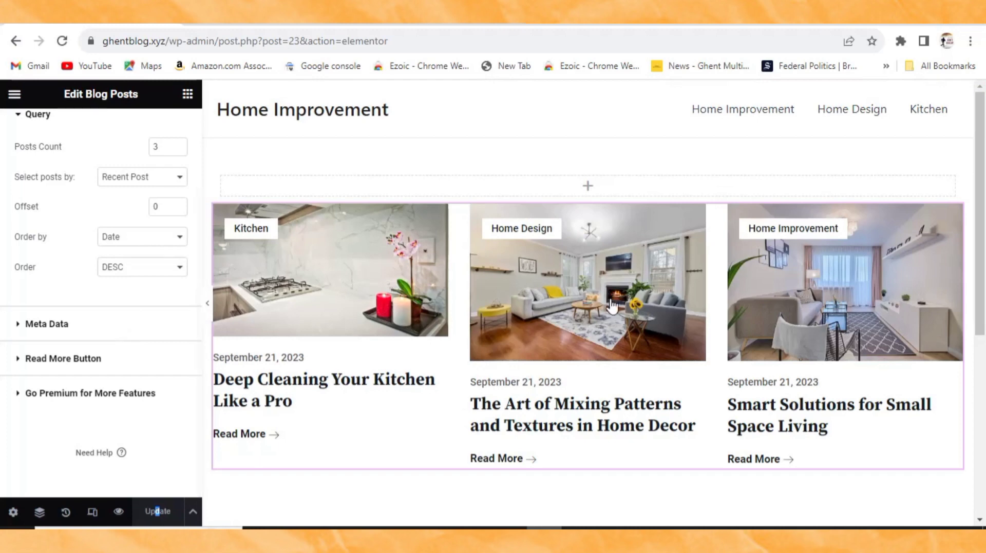
scroll(588, 220, "down", 5)
scroll(524, 260, "up", 5)
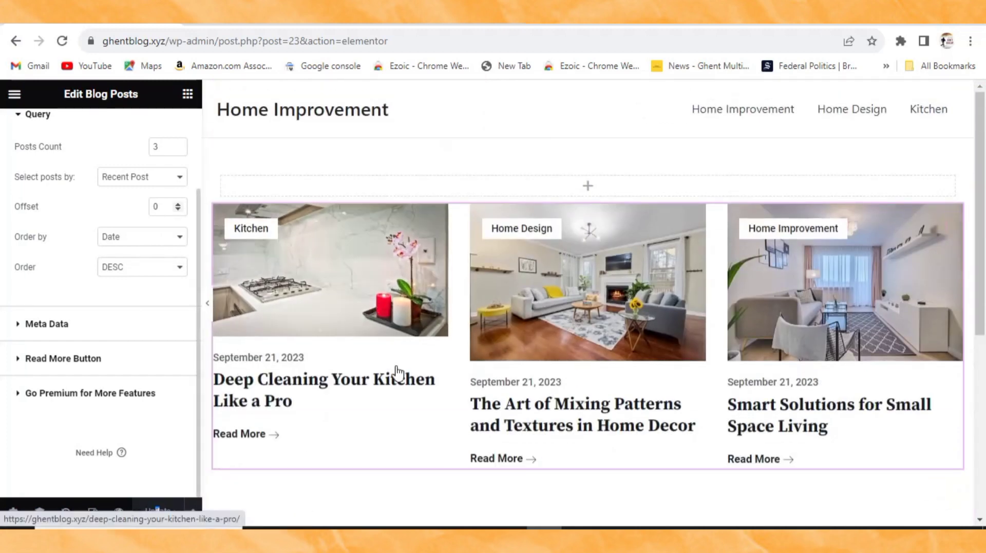
scroll(384, 277, "down", 3)
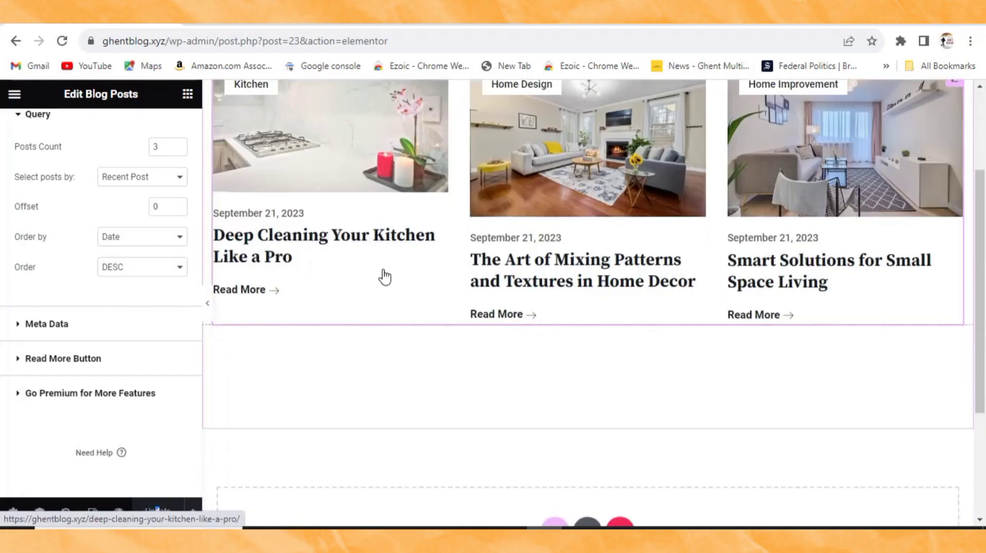
scroll(529, 388, "down", 3)
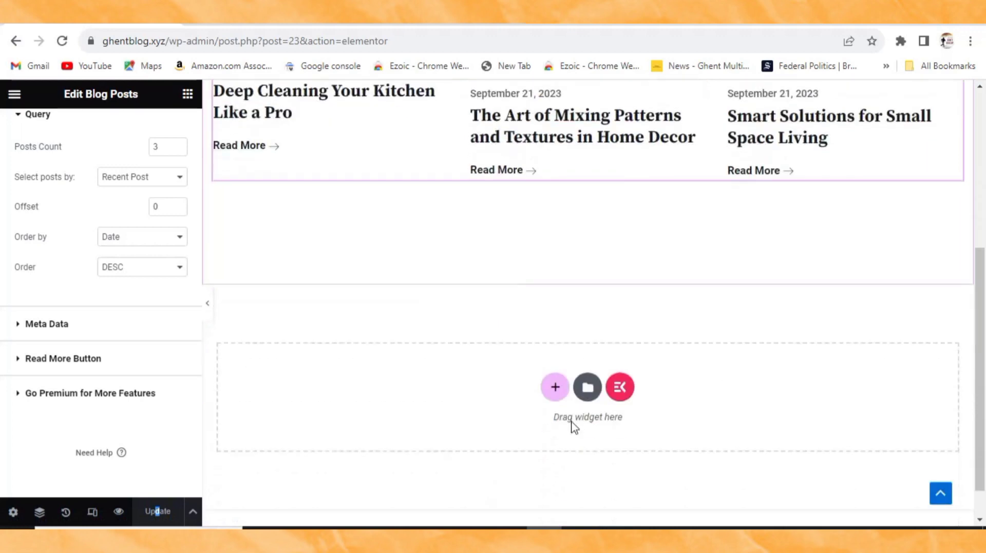
Step: Insert ElementsKit's 'Middle Align Content Post Style in Dark Background' section below the post grid
left_click(619, 388)
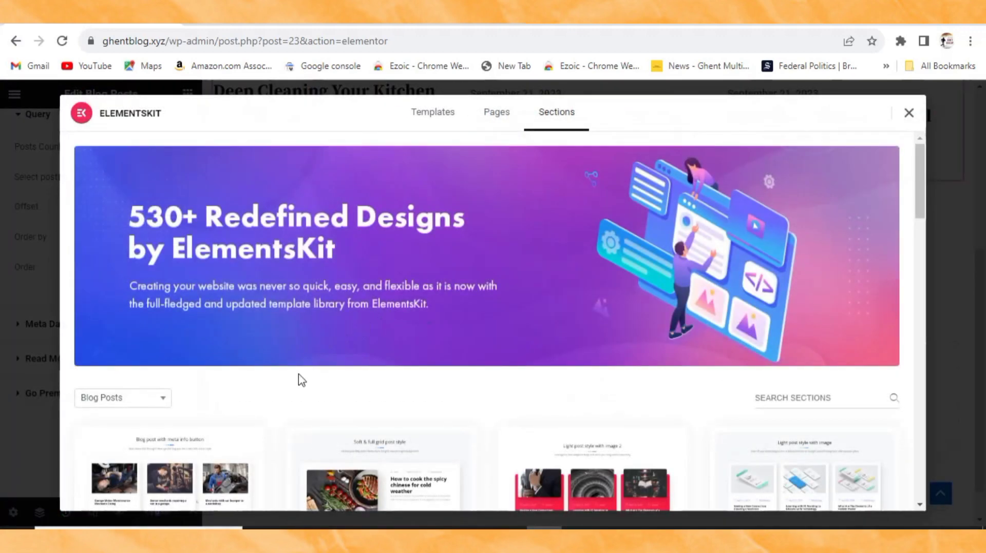
scroll(262, 380, "down", 2)
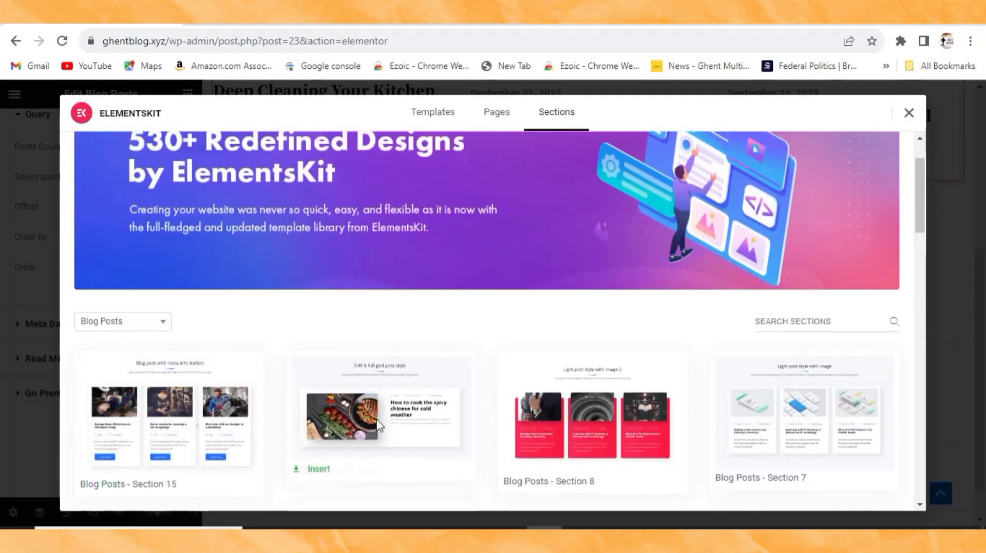
scroll(379, 425, "down", 9)
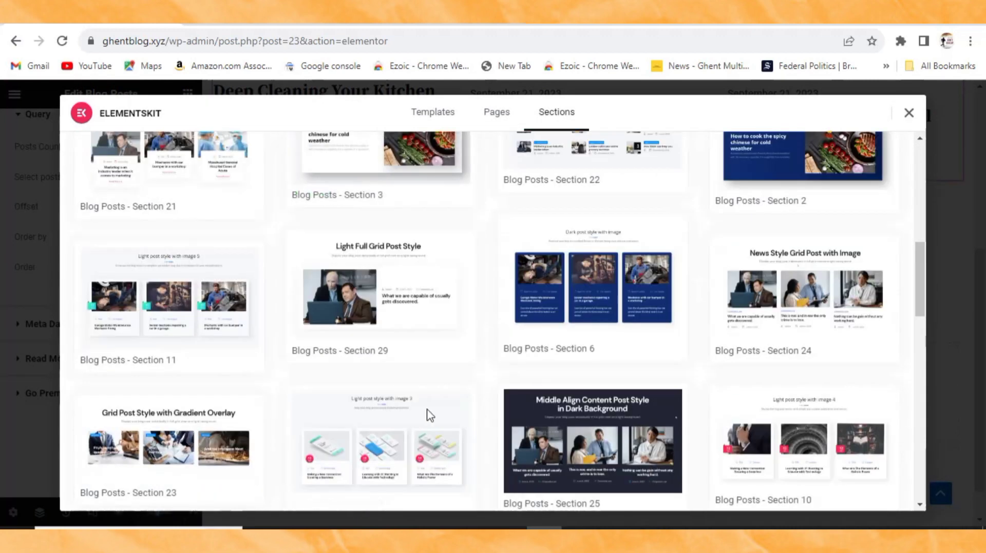
scroll(430, 415, "down", 3)
mouse_move(593, 335)
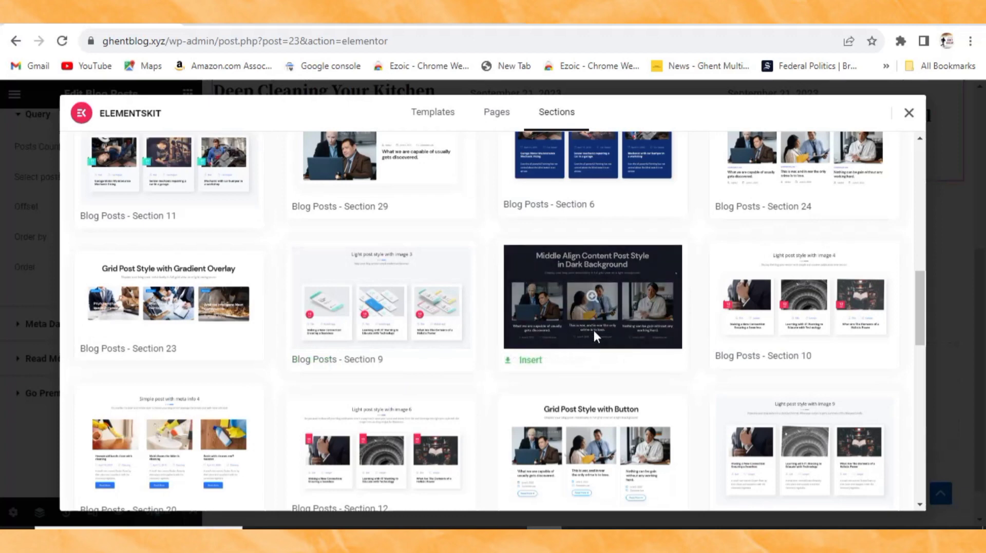
left_click(556, 329)
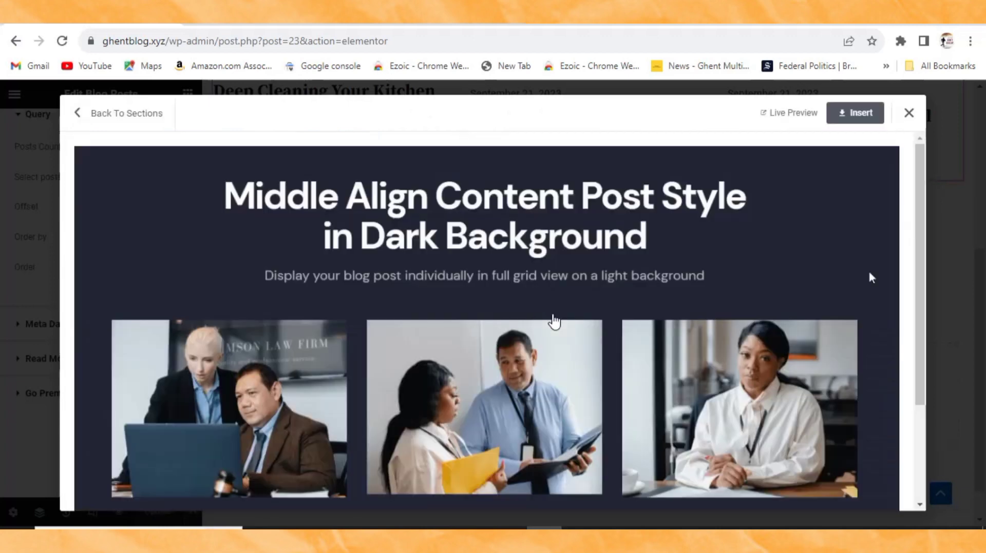
scroll(500, 367, "down", 3)
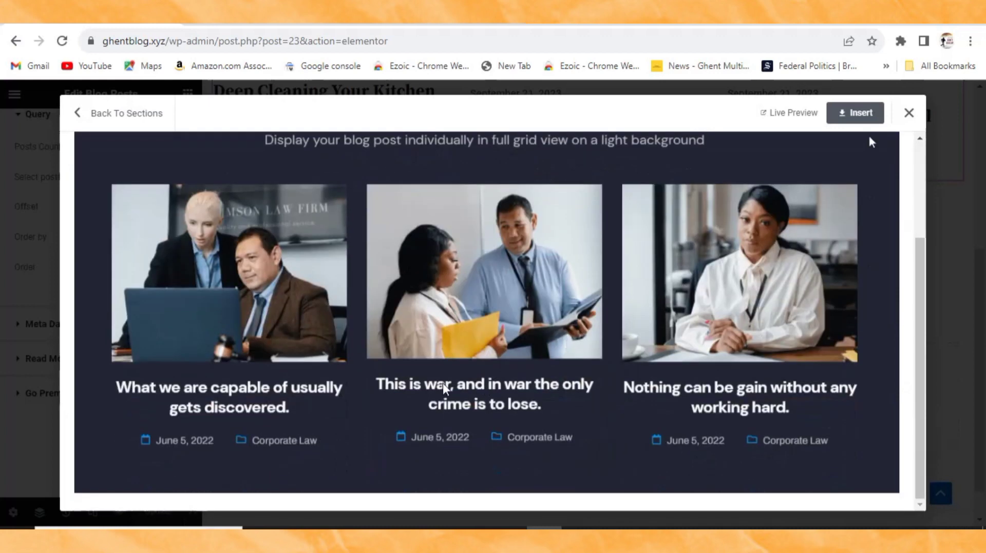
scroll(460, 385, "up", 3)
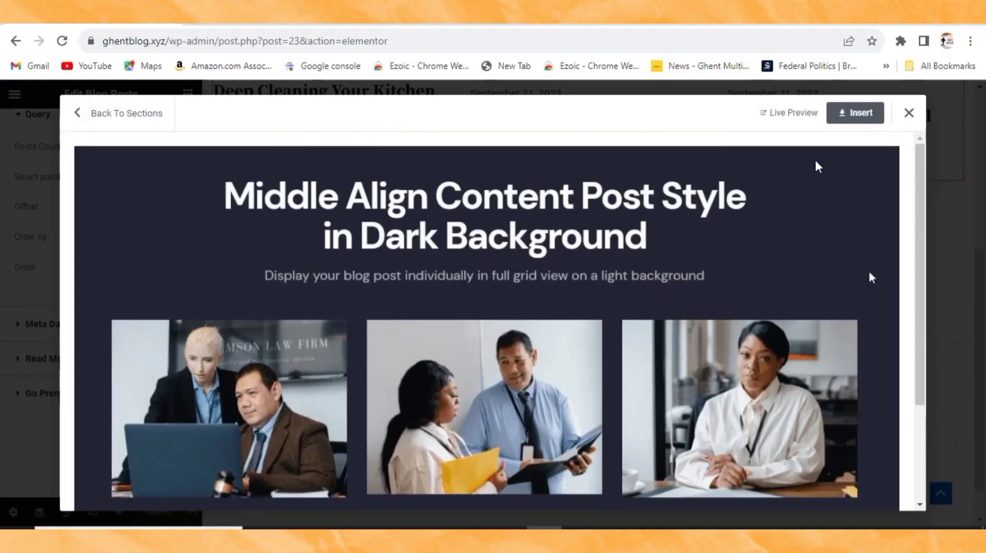
left_click(857, 114)
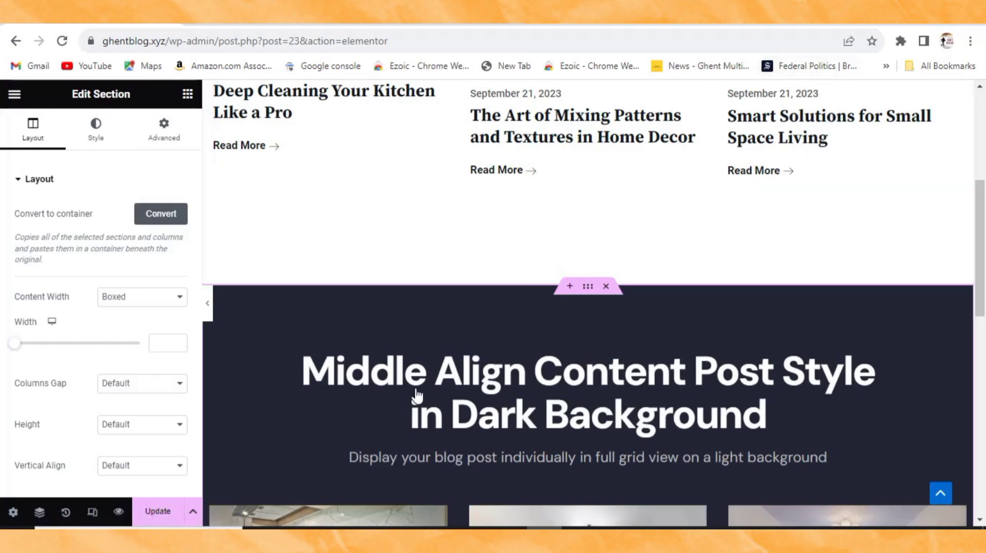
scroll(473, 447, "down", 2)
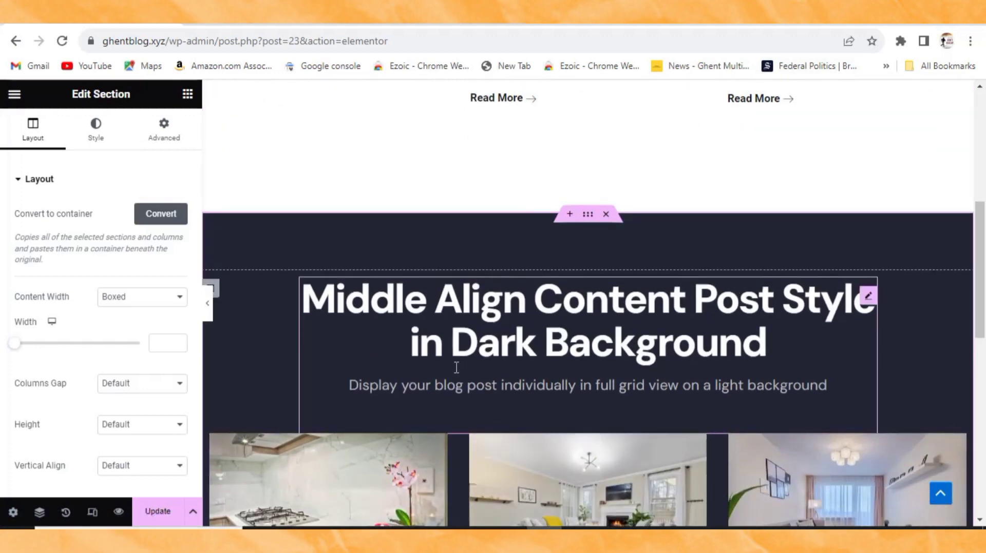
scroll(432, 362, "down", 5)
scroll(432, 363, "up", 5)
Step: Replace the dark section's heading title with 'Home Tip'
left_click(469, 356)
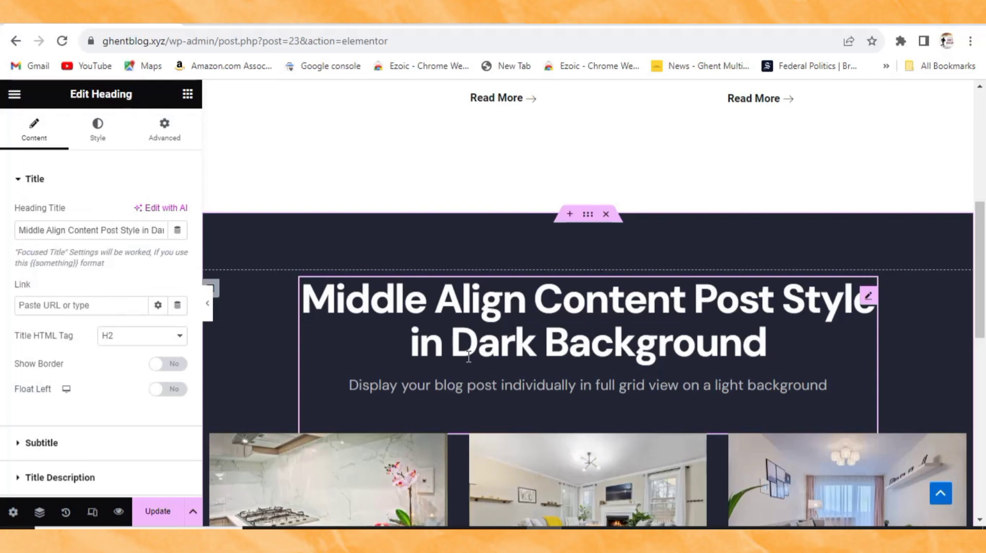
scroll(468, 357, "down", 3)
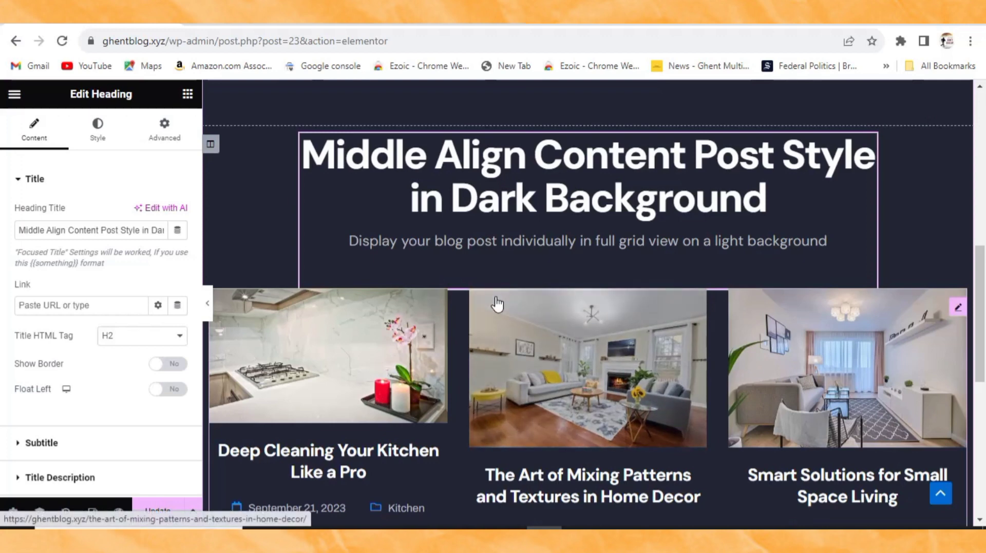
scroll(497, 294, "up", 2)
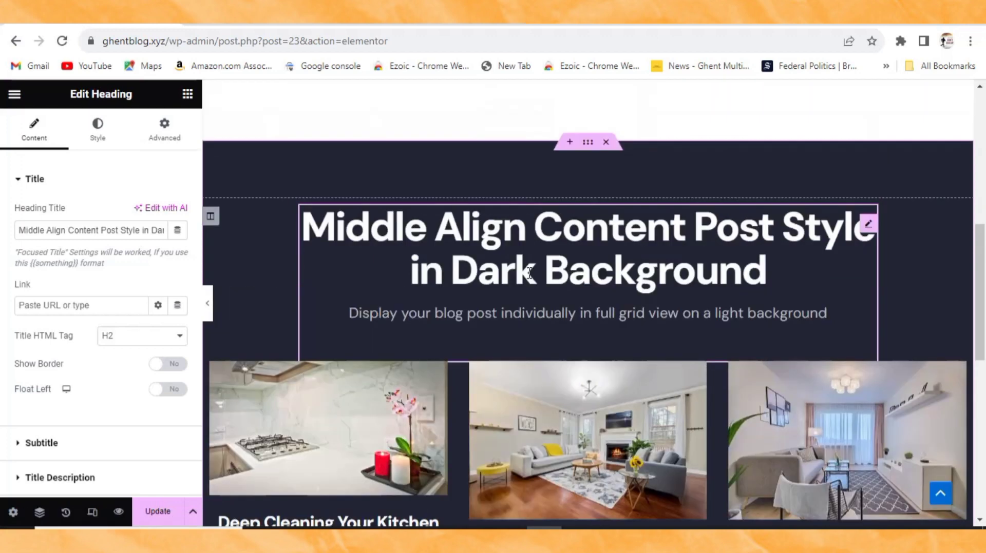
left_click_drag(19, 230, 193, 248)
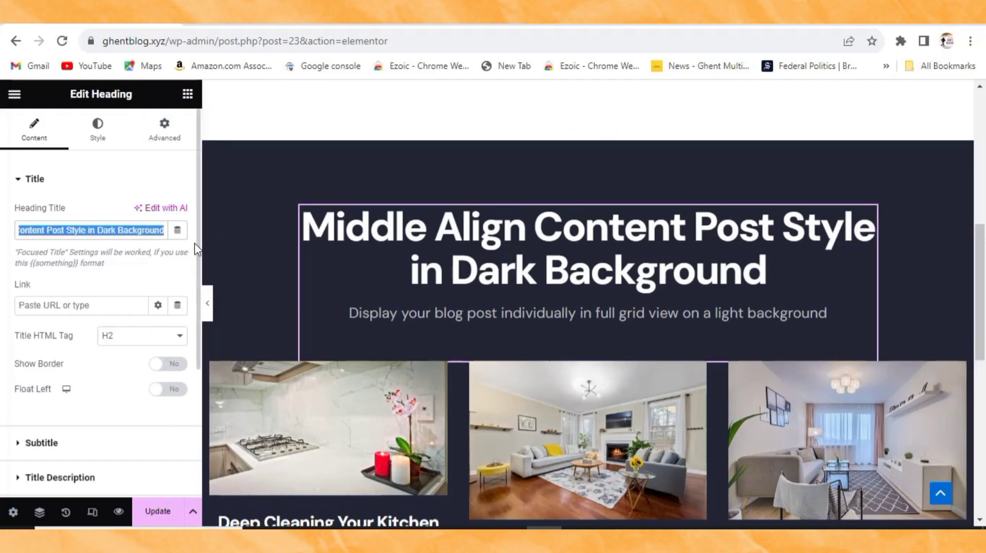
key("BackSpace")
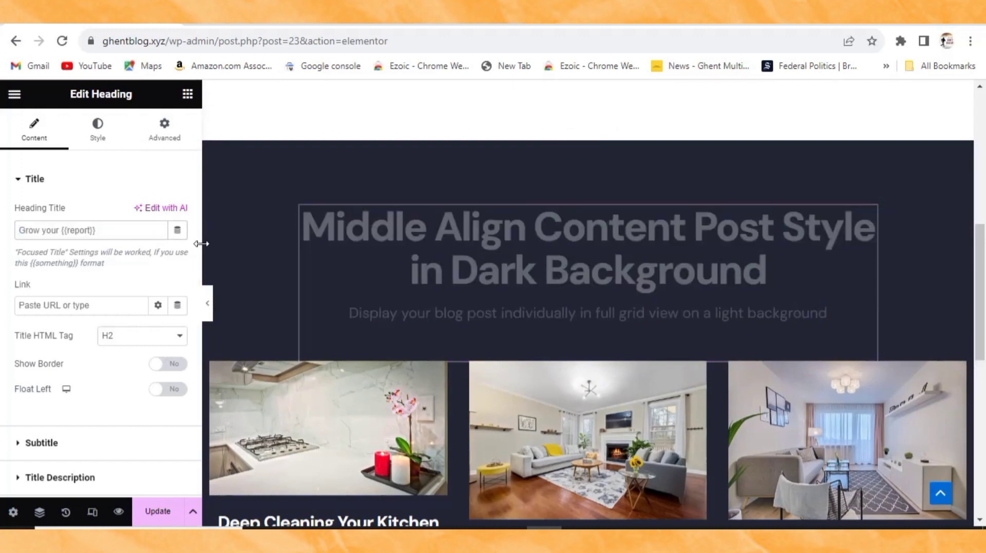
type("Home")
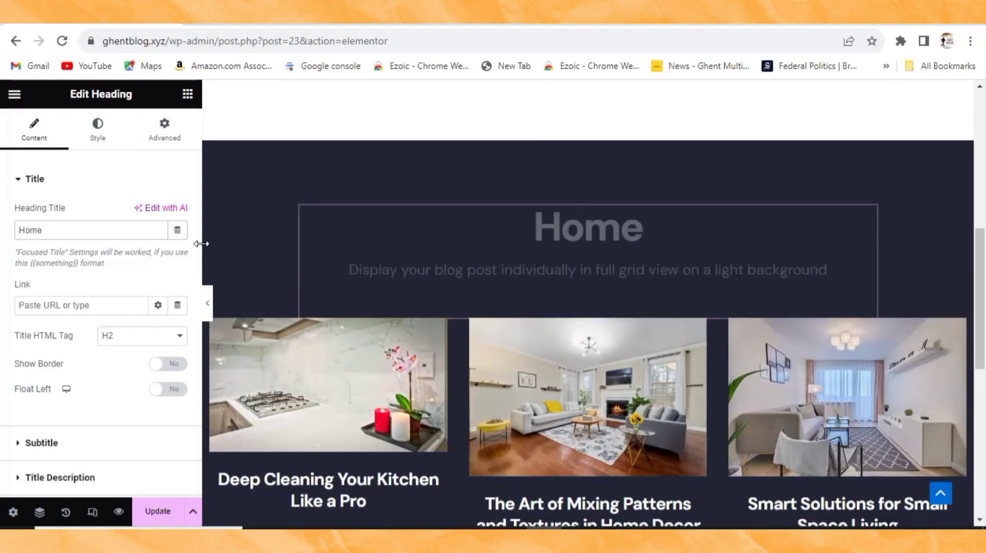
type(" Tip")
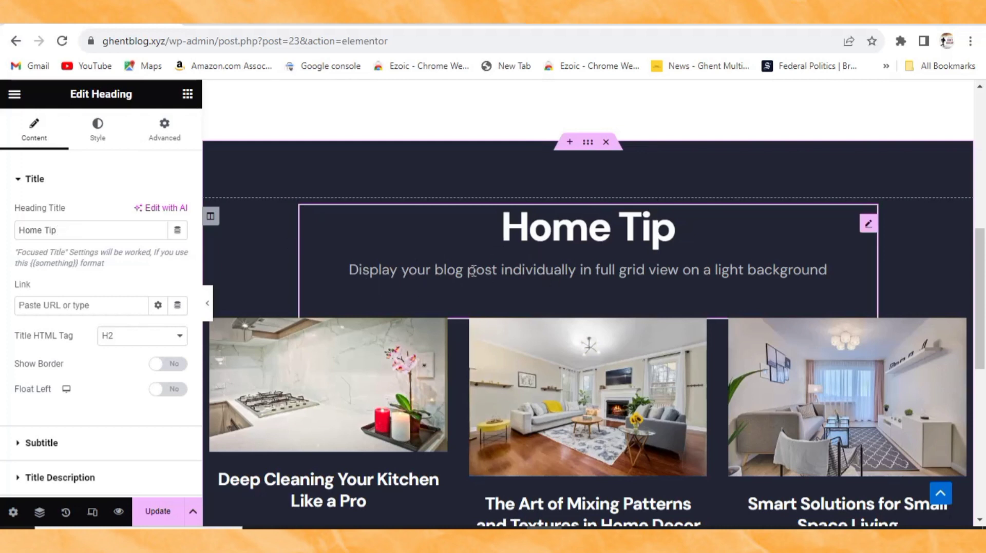
Step: Set Show Sub Title to No for the Home Tip heading and save with Update
scroll(83, 279, "down", 3)
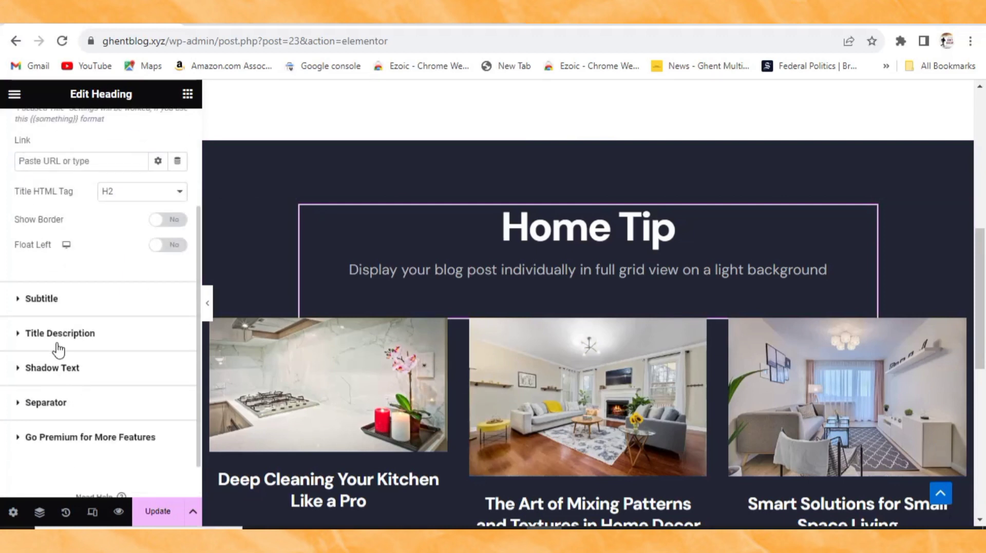
left_click(48, 305)
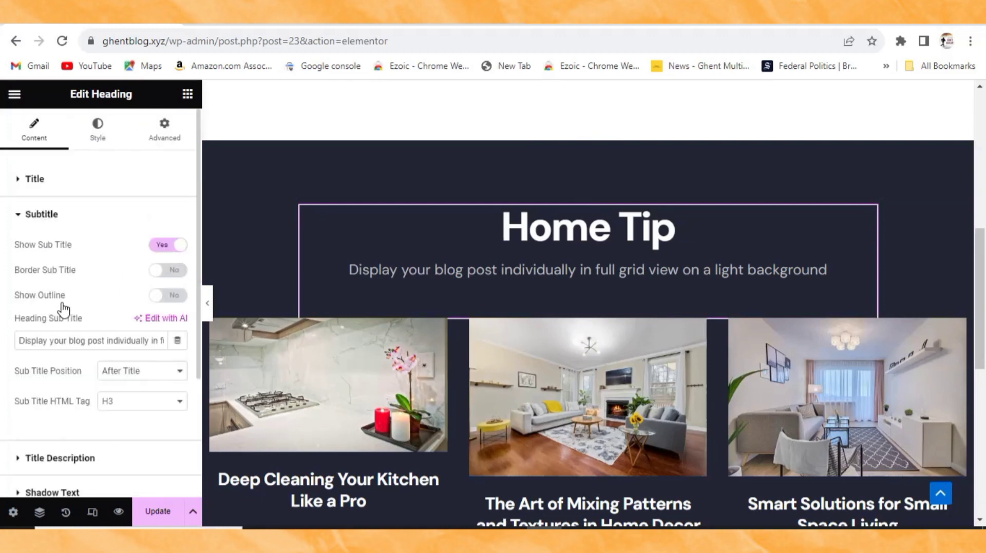
left_click(162, 248)
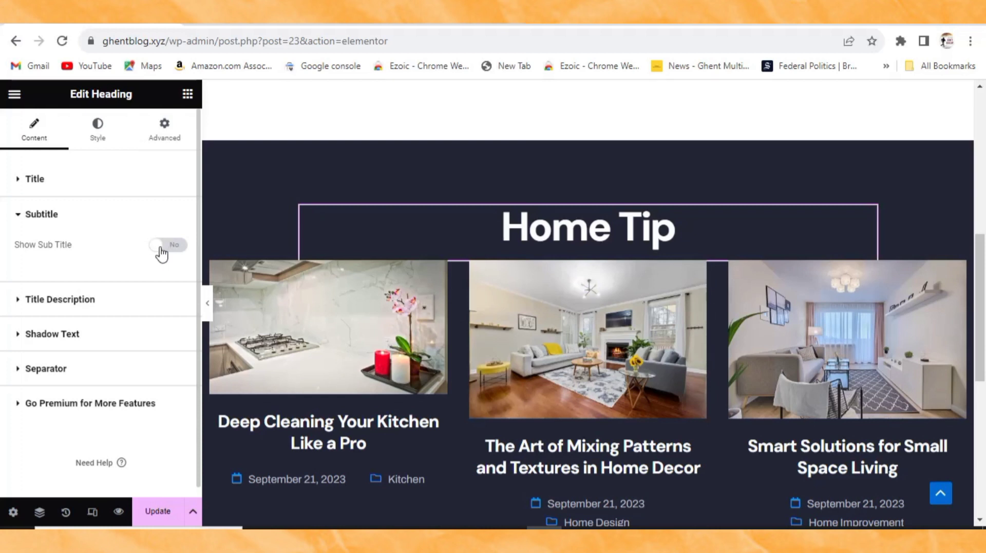
left_click(159, 514)
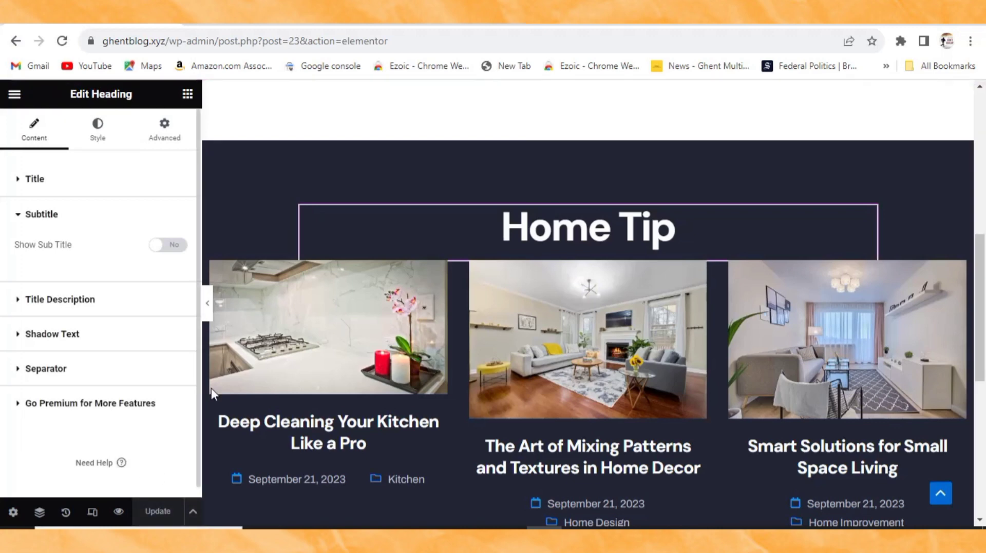
scroll(481, 326, "down", 2)
scroll(568, 352, "up", 1)
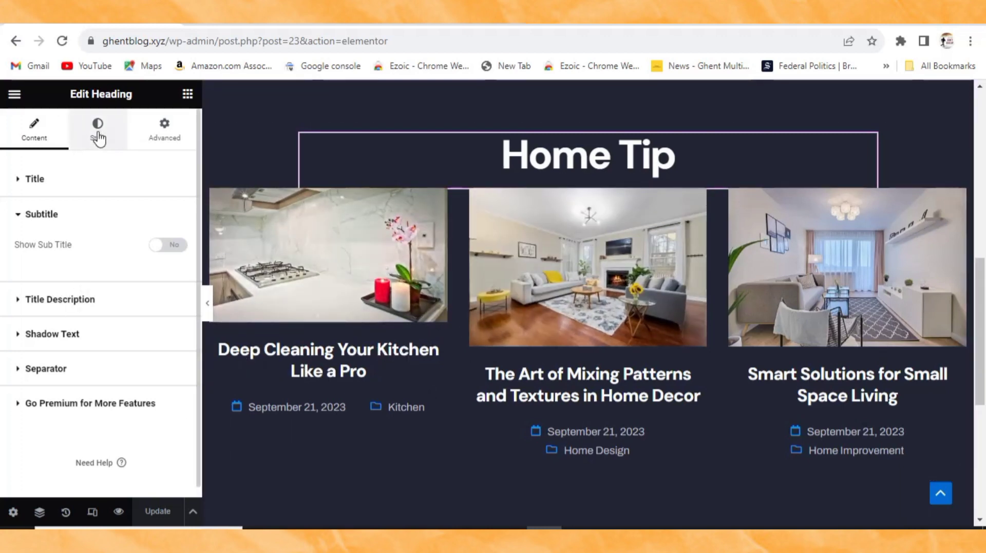
Step: Set the Home Tip title's typography size to 67 px and save the page
left_click(97, 135)
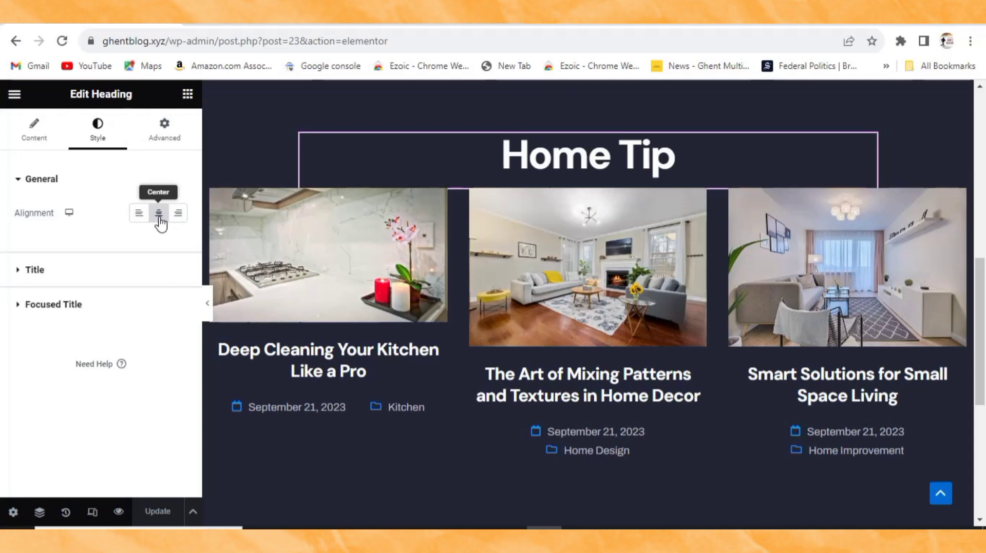
left_click(35, 270)
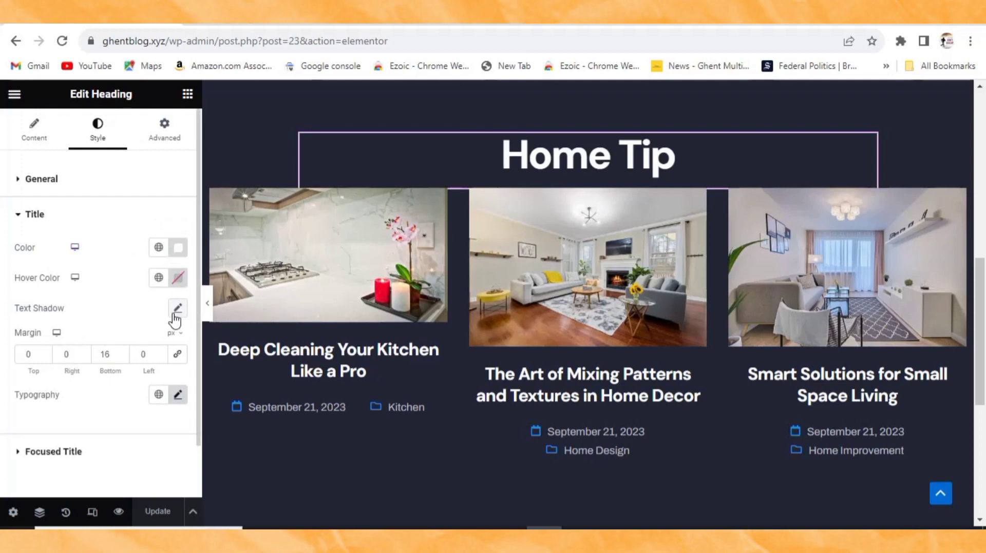
left_click(178, 395)
scroll(129, 411, "down", 2)
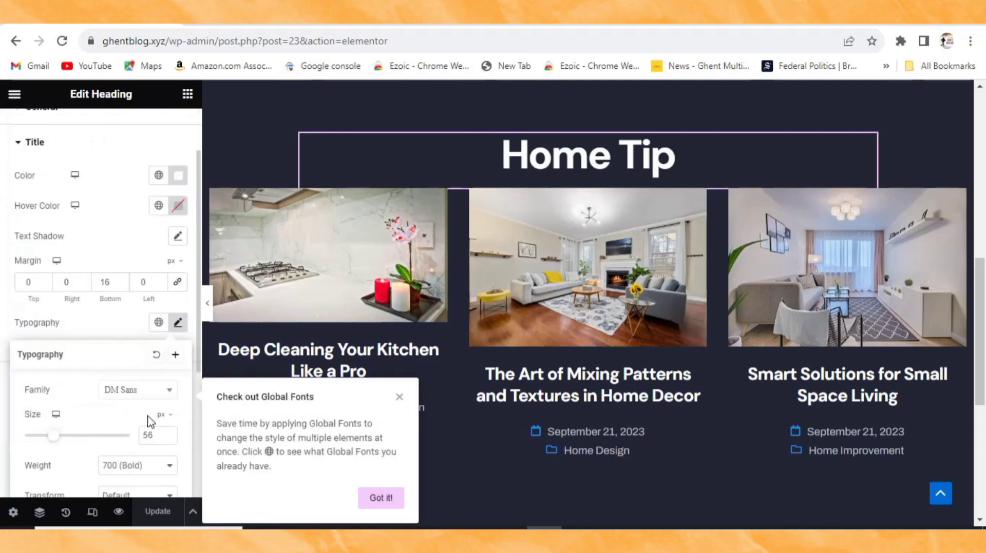
scroll(154, 398, "down", 2)
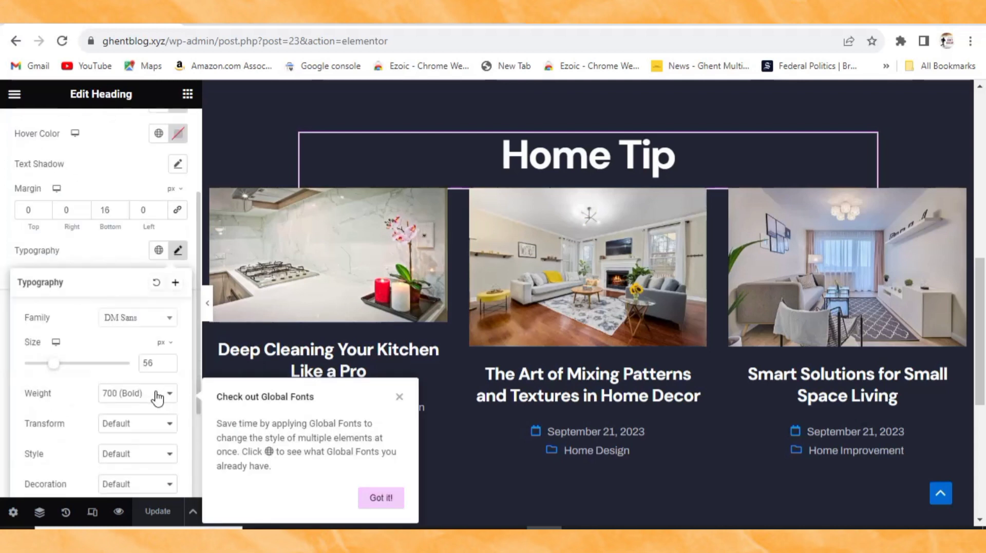
left_click(399, 397)
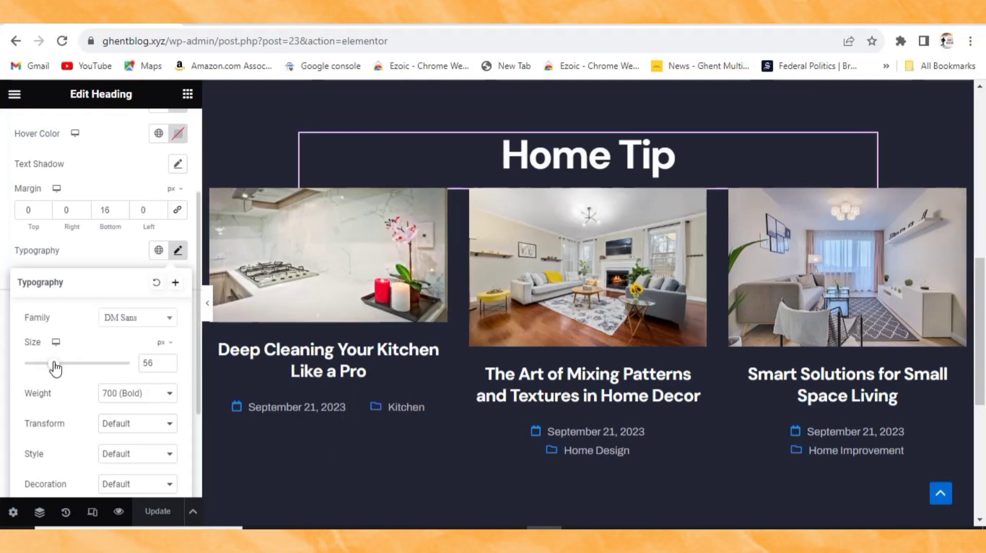
left_click_drag(55, 367, 63, 369)
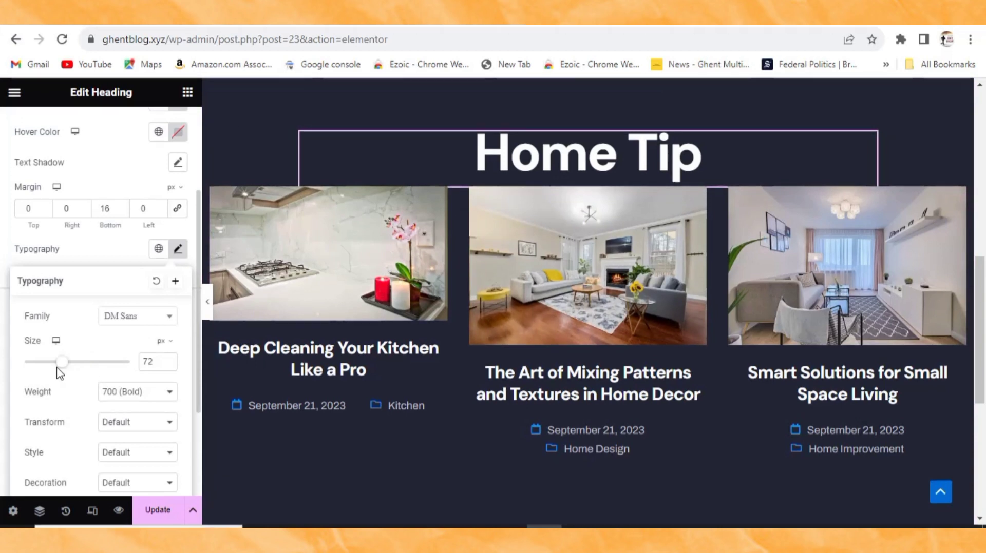
mouse_move(60, 369)
left_mouse_down()
mouse_move(40, 372)
mouse_move(57, 369)
left_mouse_up()
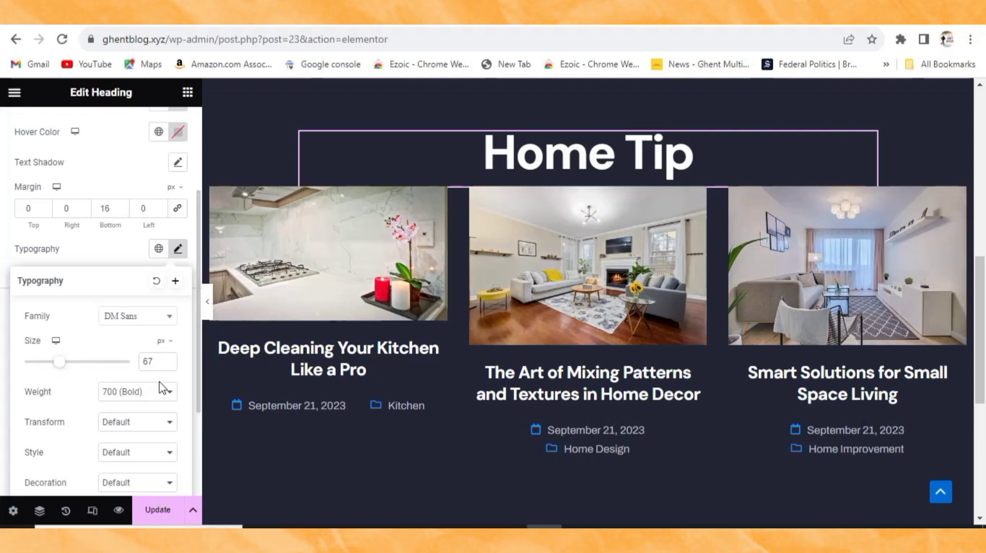
left_click(159, 513)
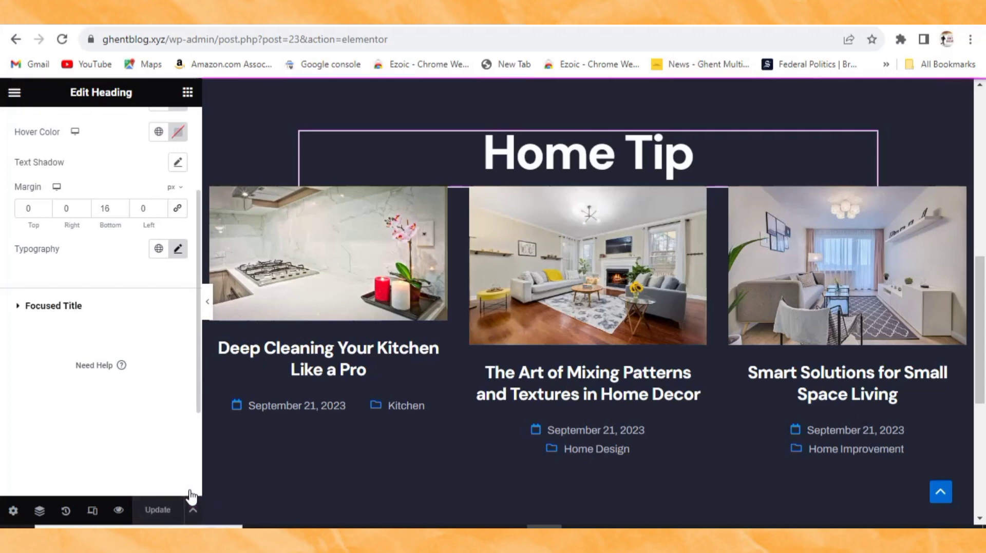
Step: Open the ElementsKit section library from the empty drop zone below Home Tip
scroll(384, 366, "up", 5)
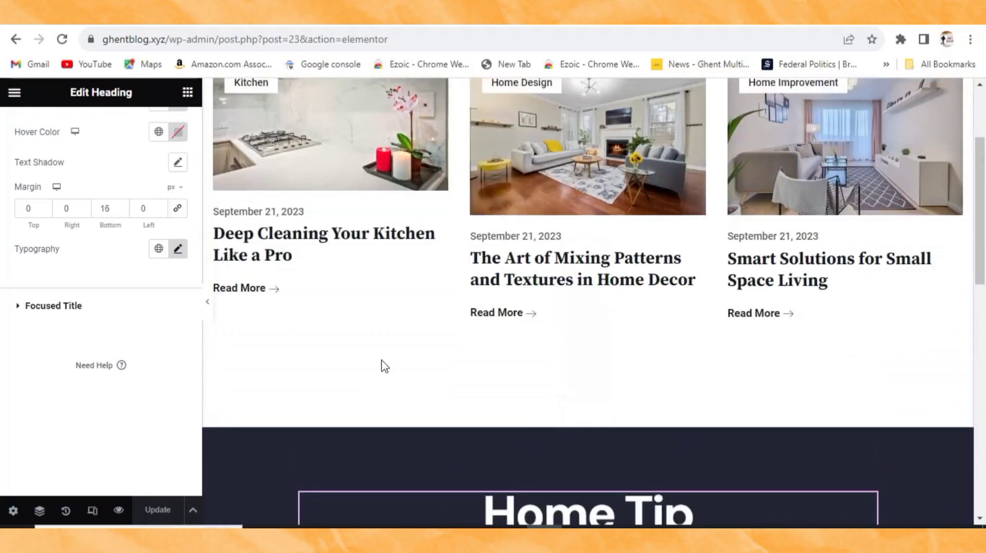
scroll(385, 367, "down", 3)
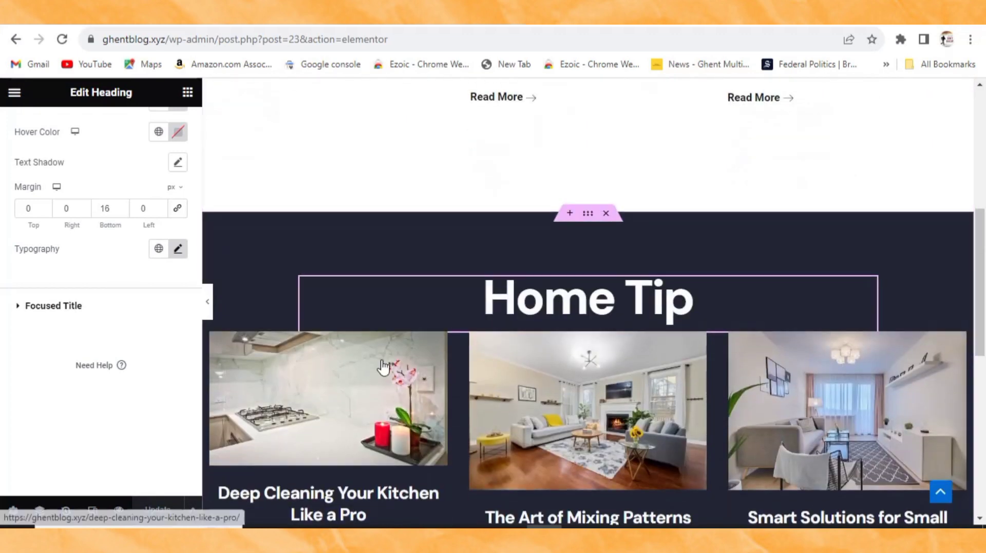
scroll(390, 366, "up", 5)
scroll(391, 368, "down", 12)
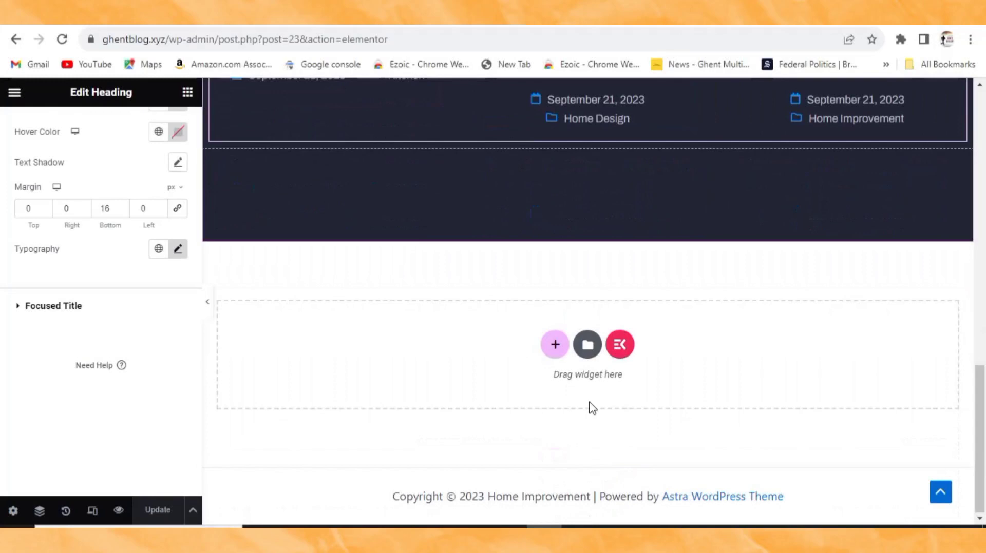
left_click(619, 352)
scroll(291, 354, "down", 5)
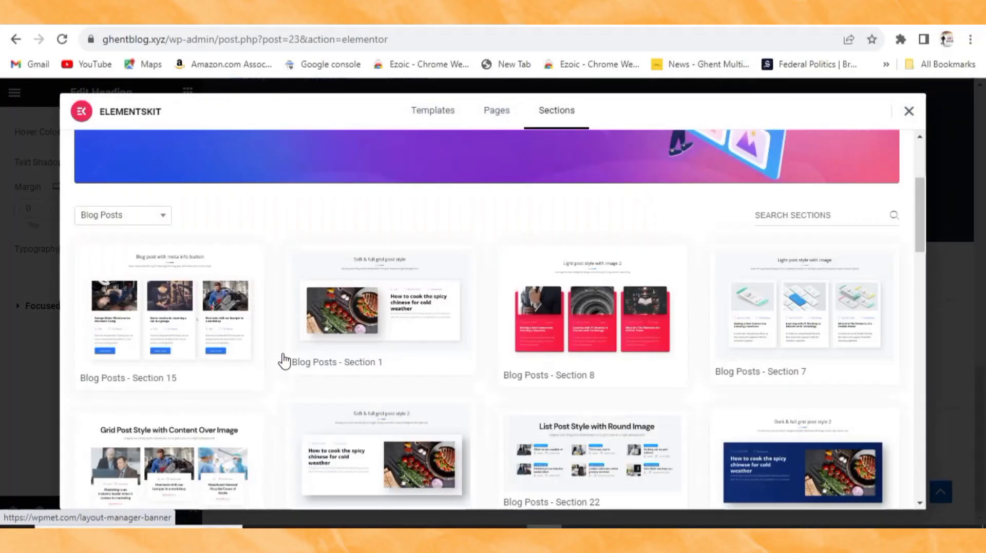
scroll(121, 400, "down", 5)
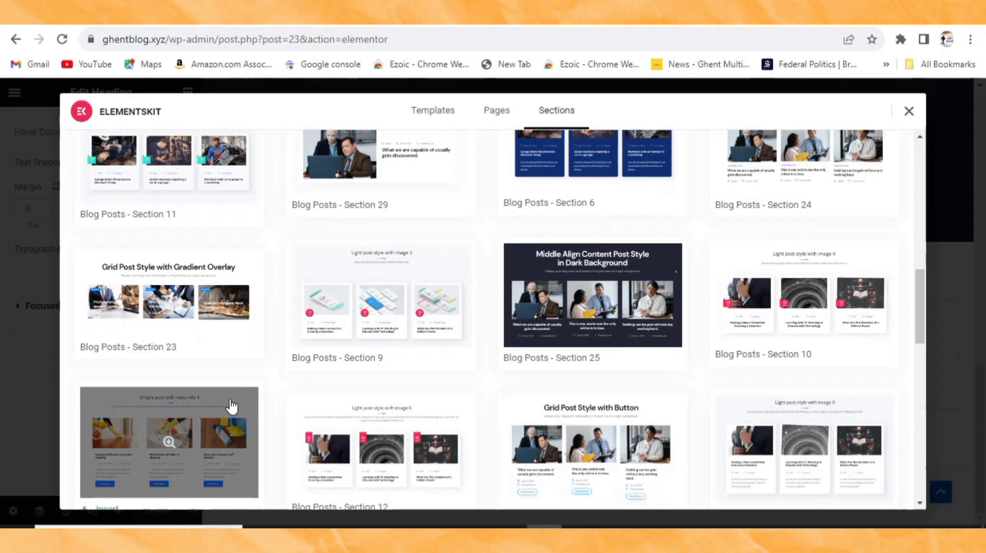
scroll(232, 407, "up", 10)
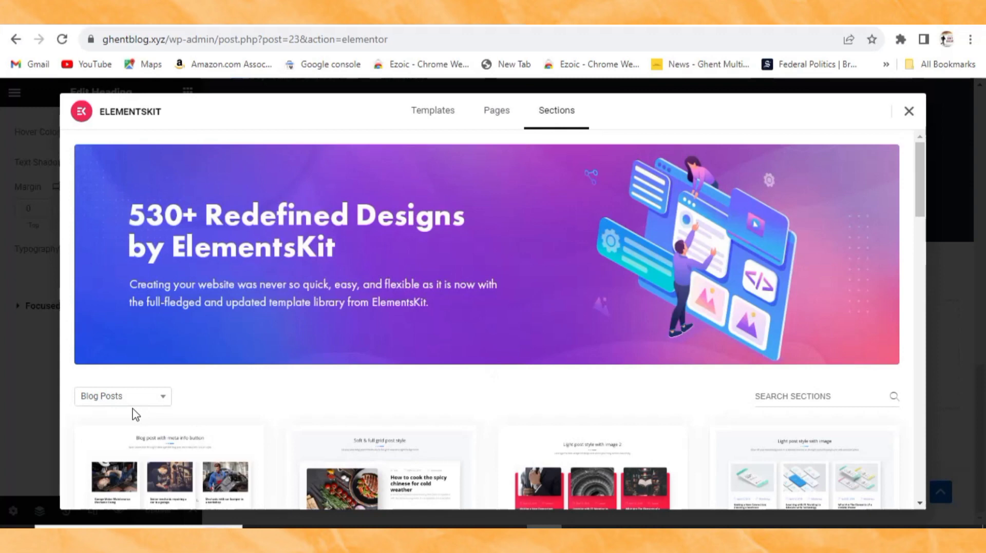
Step: Insert Post List - Section 4, 'Dark Post Style with Image & Meta Info', from the Post List category
left_click(125, 400)
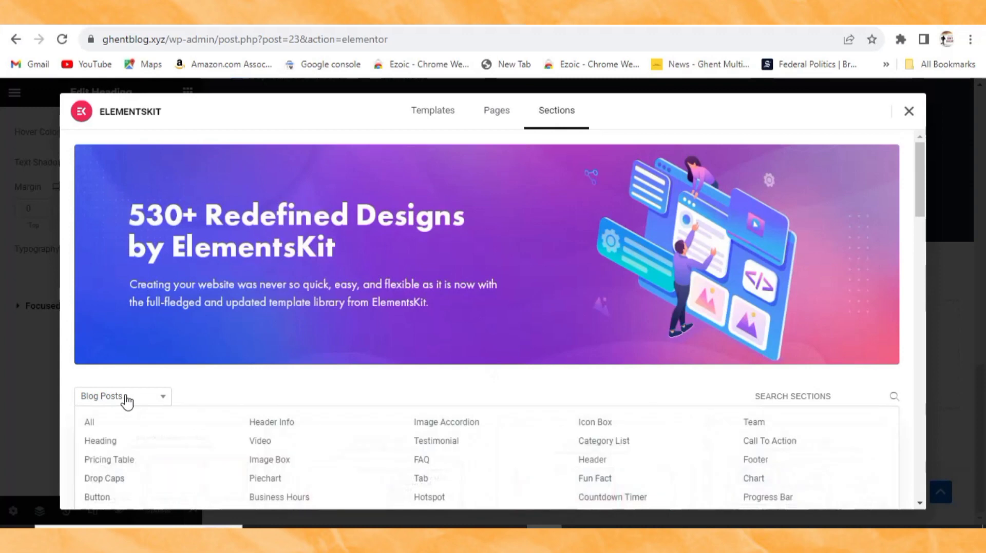
scroll(125, 402, "down", 2)
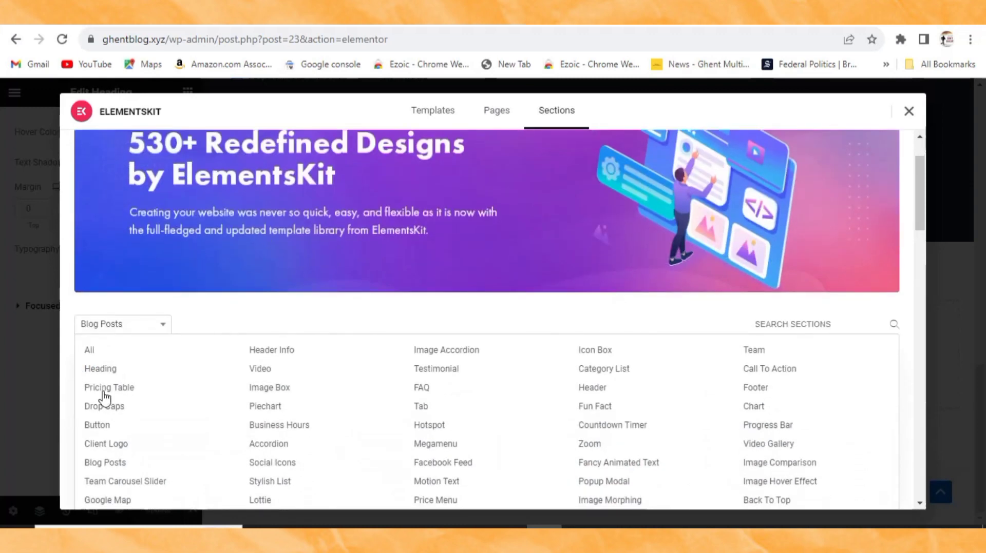
scroll(103, 400, "down", 3)
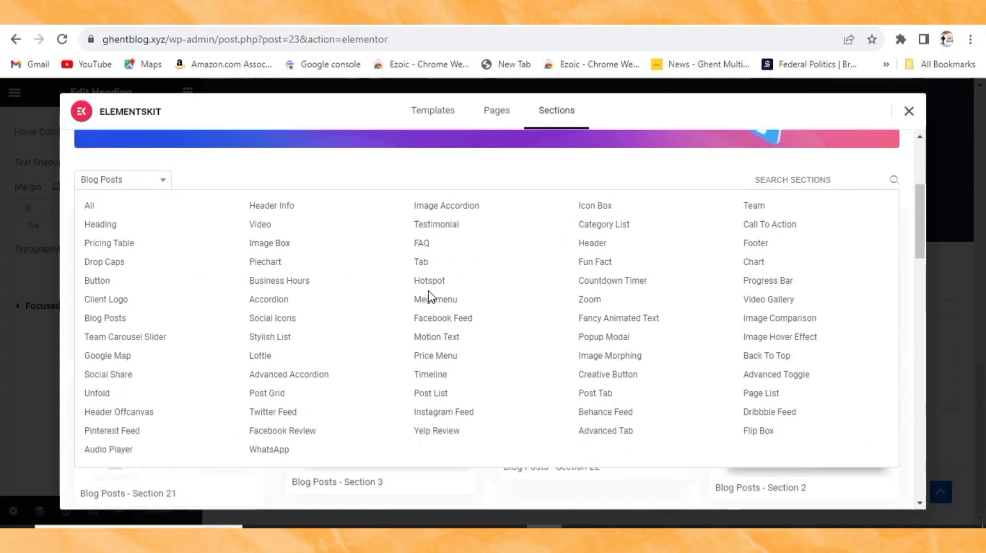
left_click(432, 395)
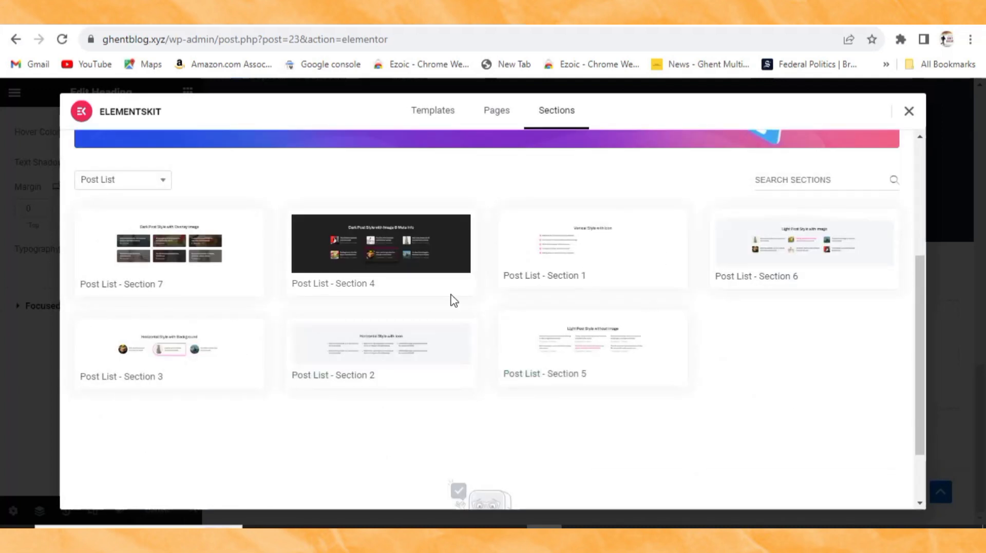
mouse_move(375, 249)
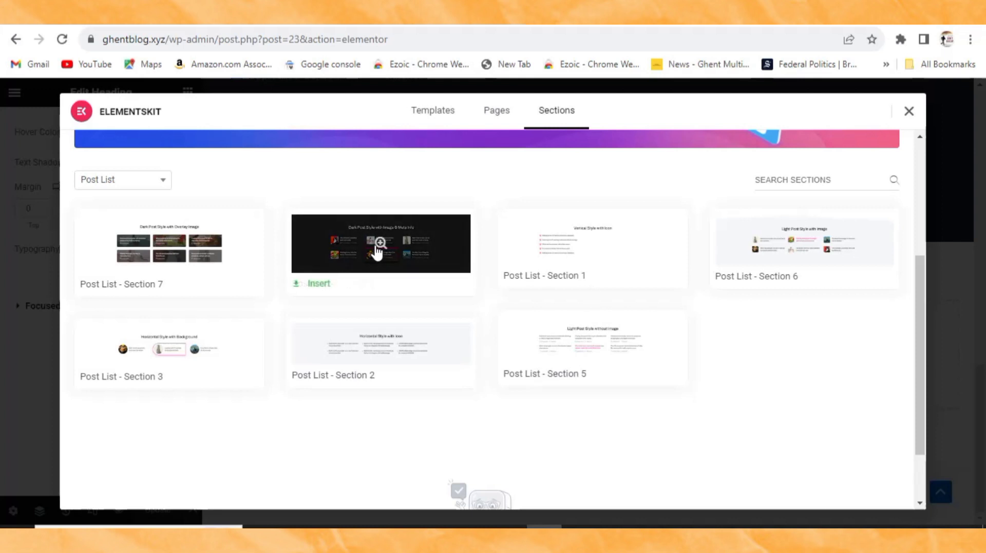
left_click(328, 250)
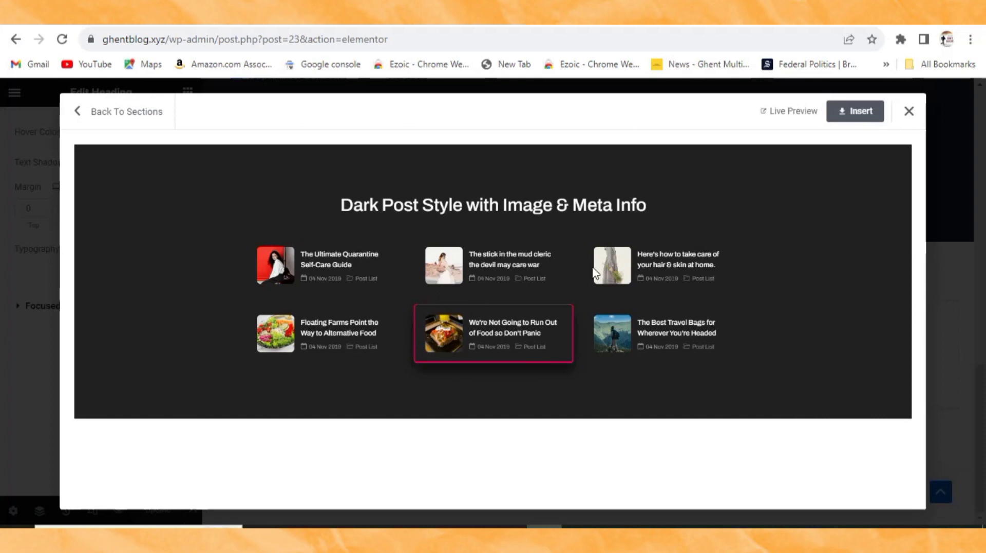
left_click(861, 115)
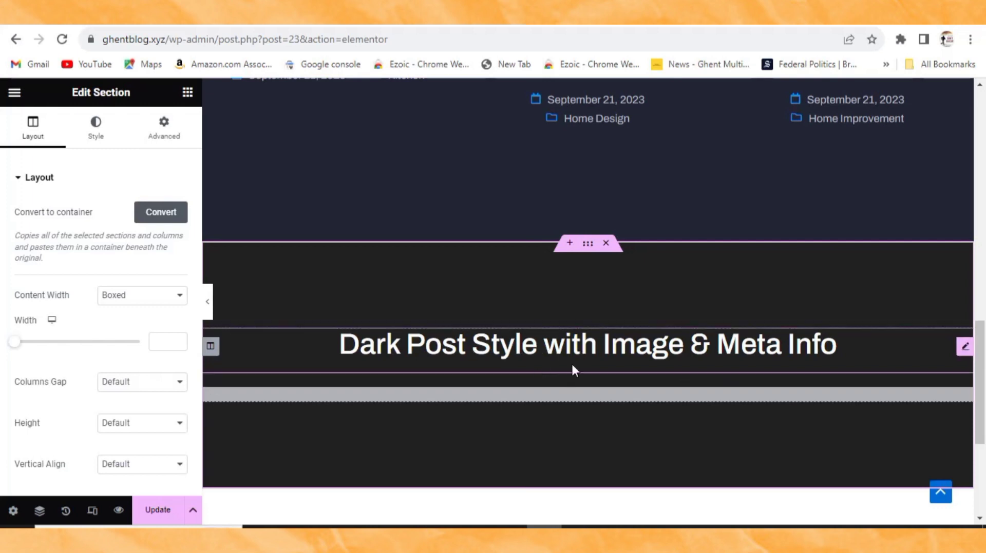
Step: Change the third section's heading title to 'MORE READING' in capitals
left_click(810, 354)
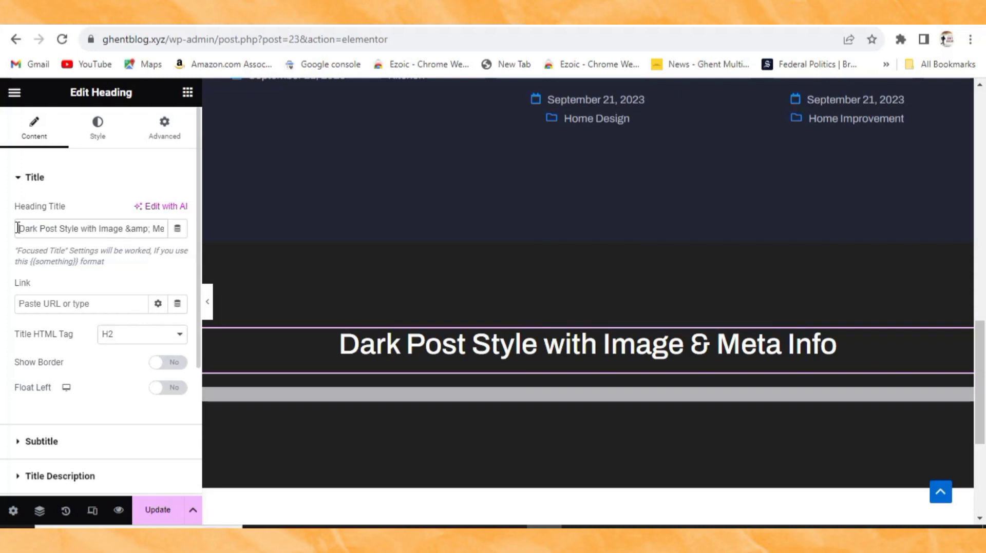
left_click_drag(17, 228, 164, 237)
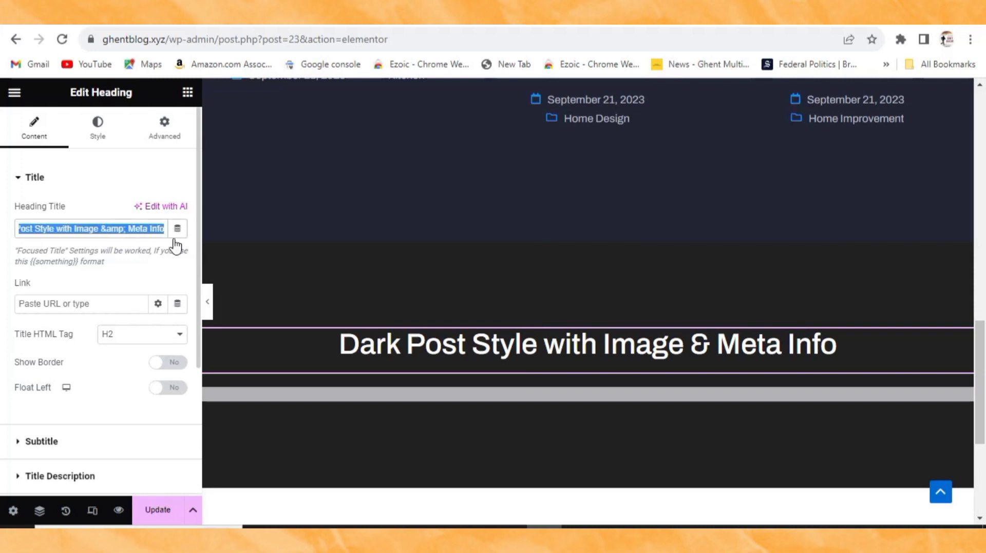
key("BackSpace")
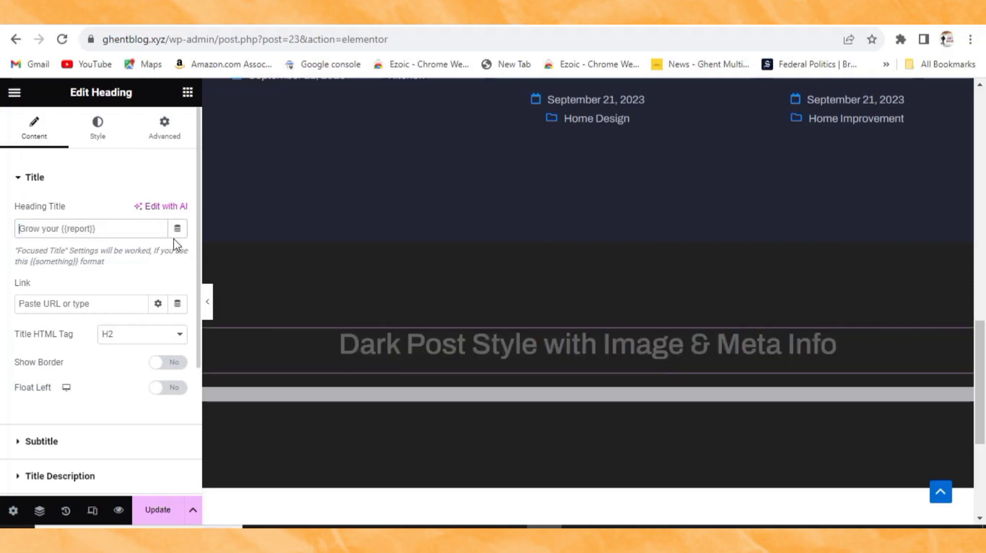
type("REA")
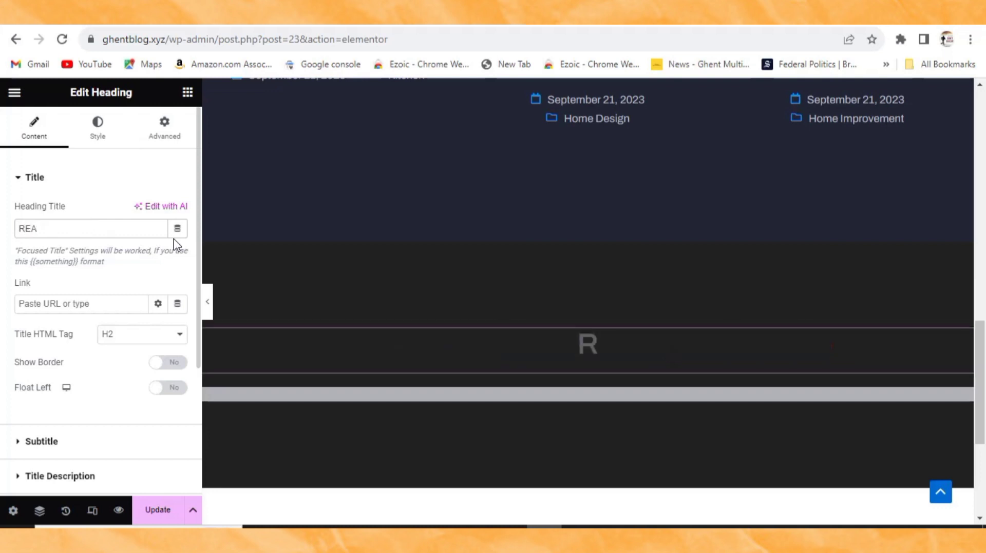
key("BackSpace")
key("BackSpace")
key("BackSpace")
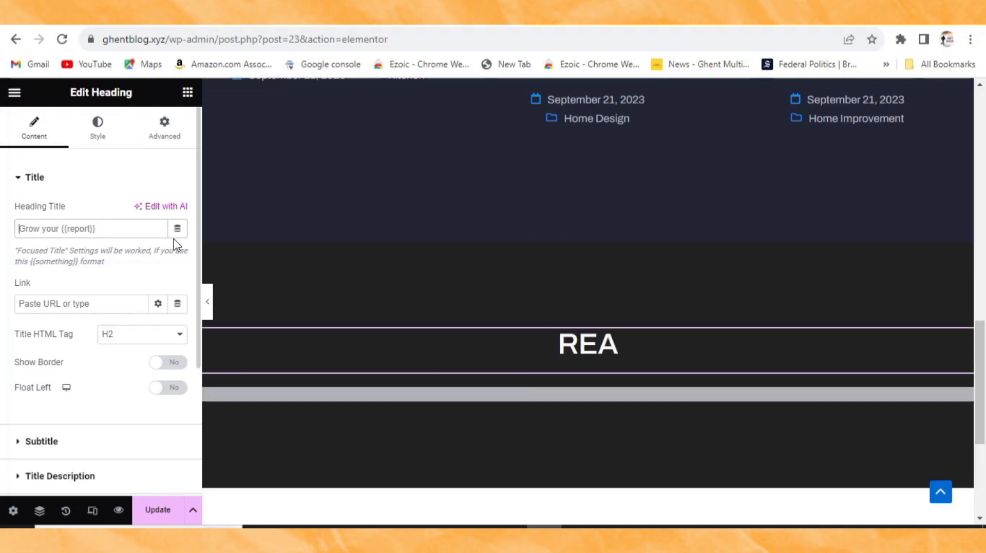
type("more r")
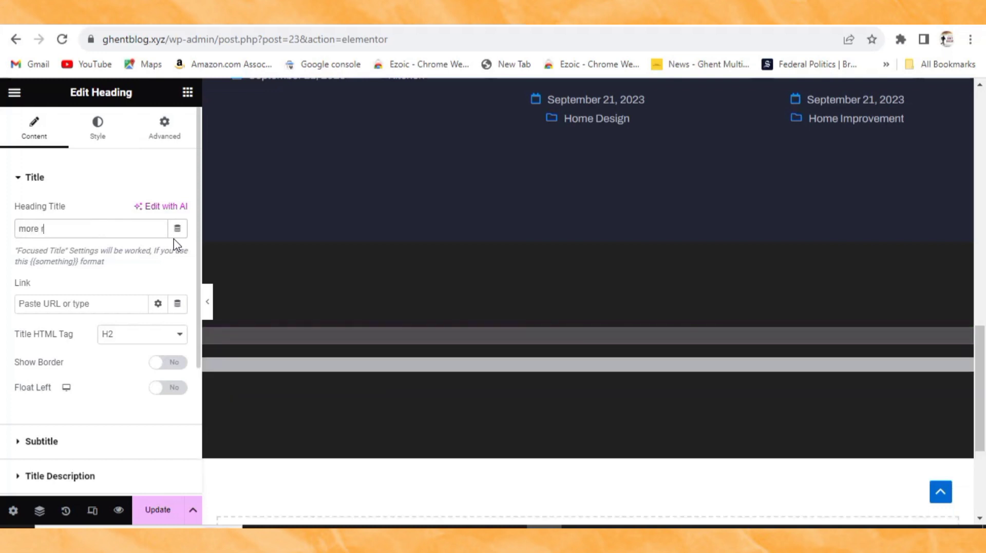
type("ea")
key("BackSpace")
key("BackSpace")
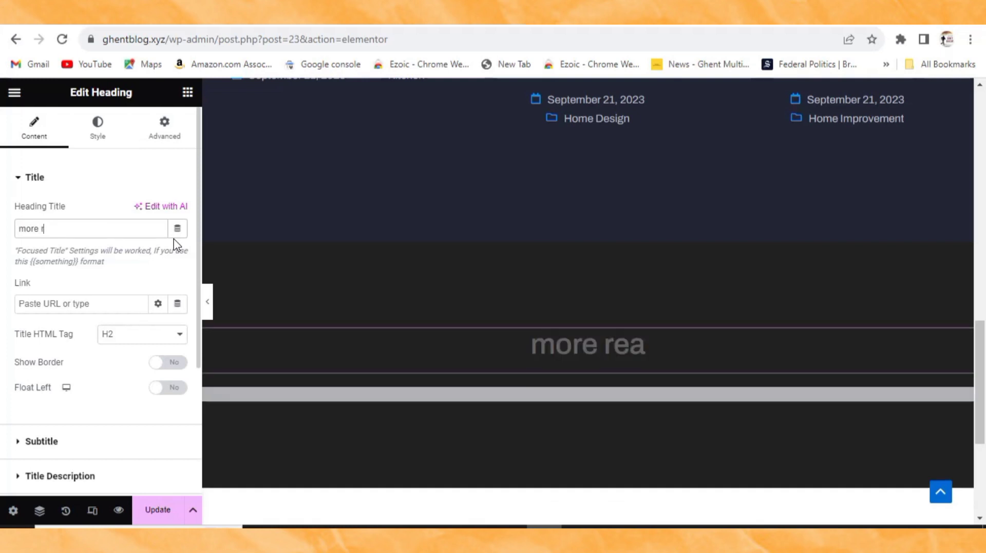
key("BackSpace")
key("BackSpace")
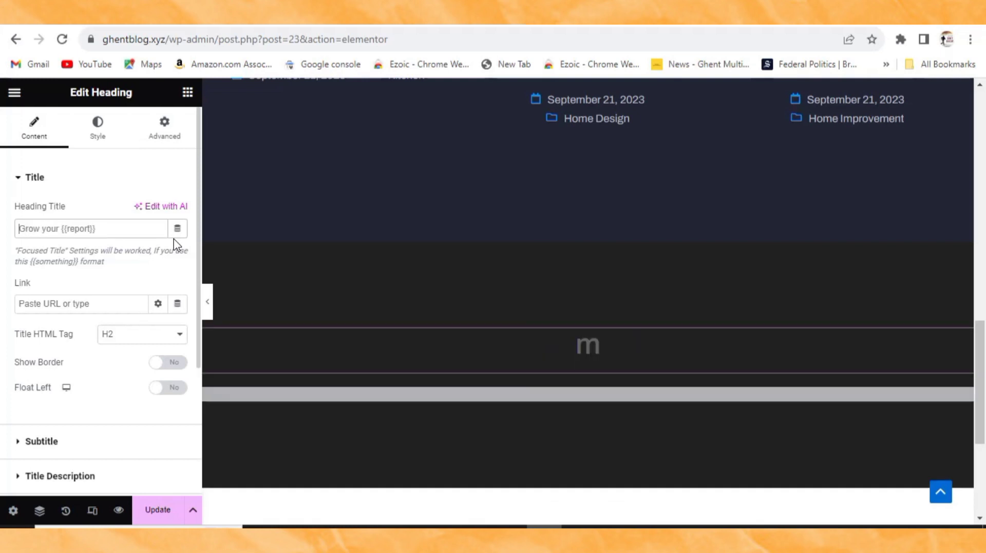
type("MORE READING")
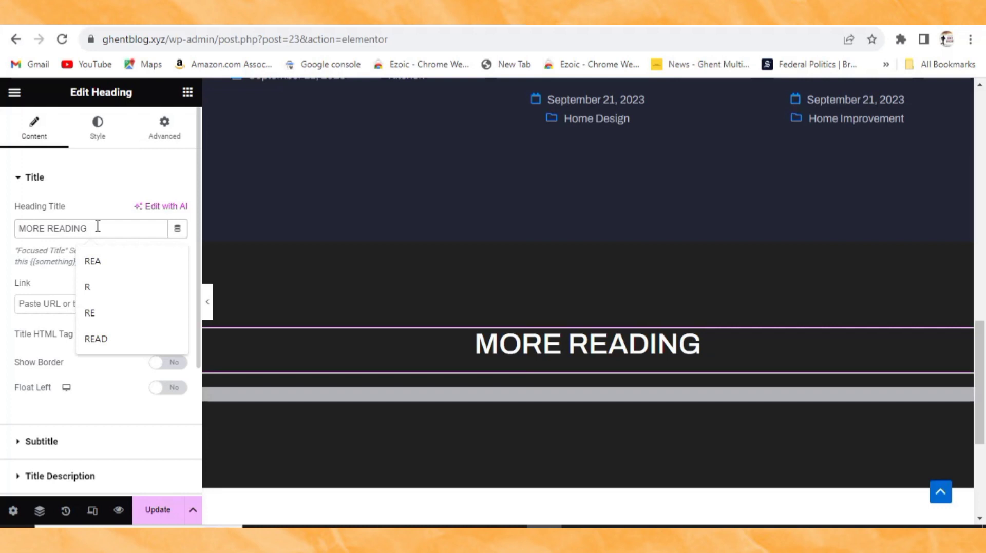
left_click(107, 178)
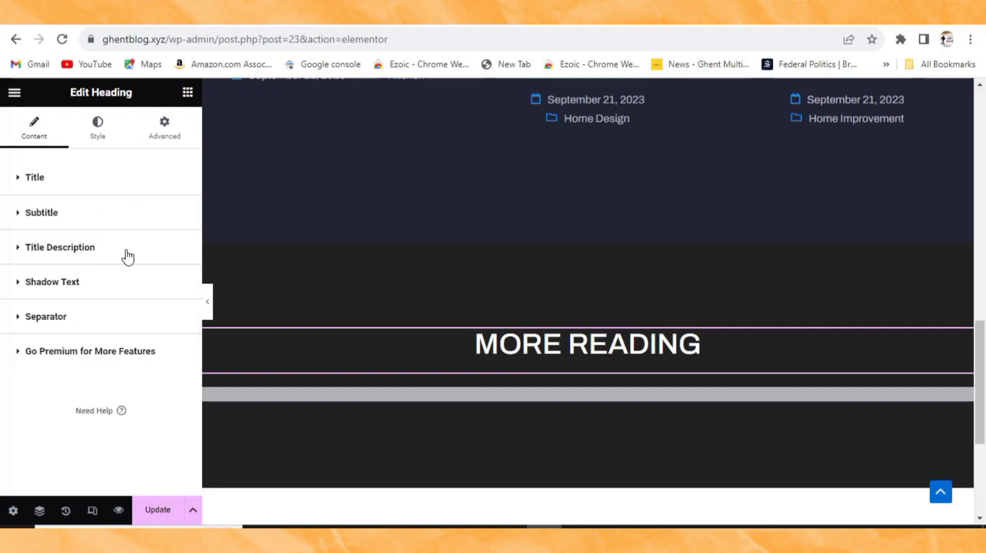
Step: In the heading's Style > Title settings, try pink and deeper red shades for the title colour
left_click(102, 143)
left_click(76, 282)
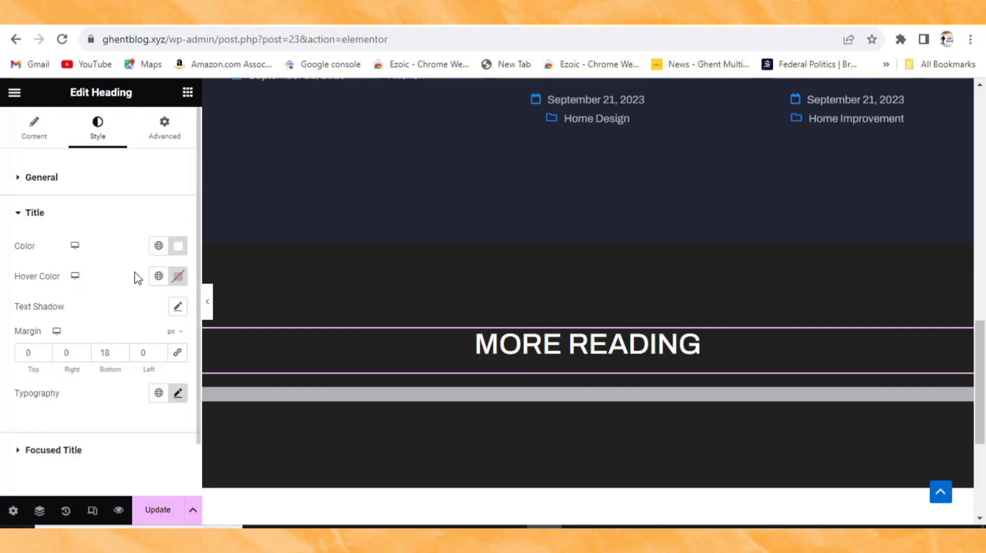
left_click(178, 249)
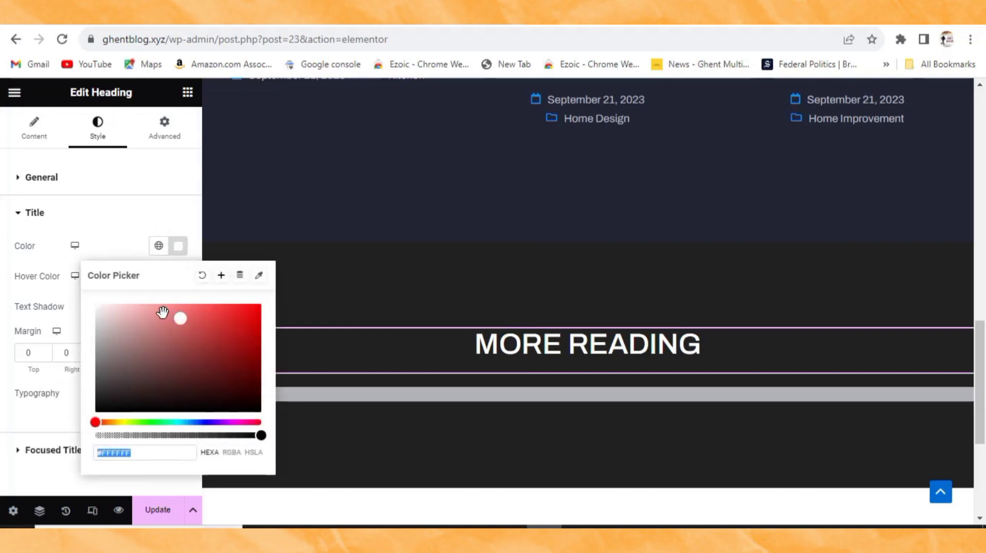
left_click(163, 313)
left_click(207, 327)
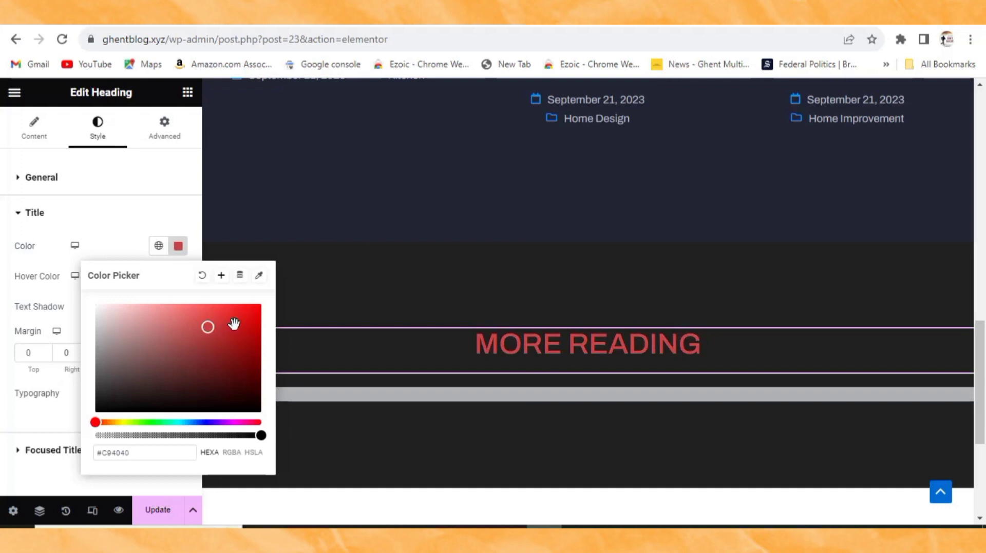
left_click(234, 325)
left_click(212, 358)
left_click(226, 387)
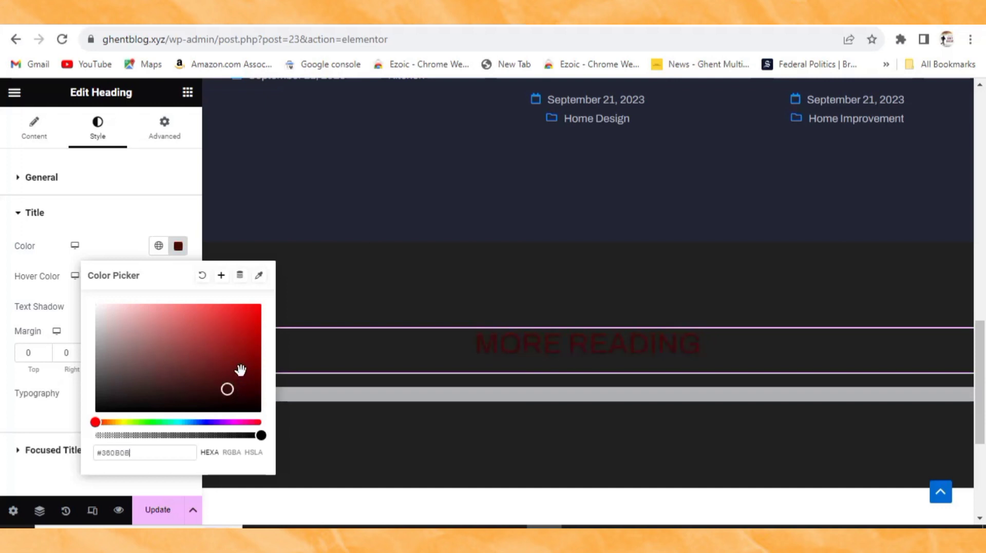
Step: Settle the MORE READING title colour on near-white #FFFDFD
left_click(100, 308)
left_click(96, 305)
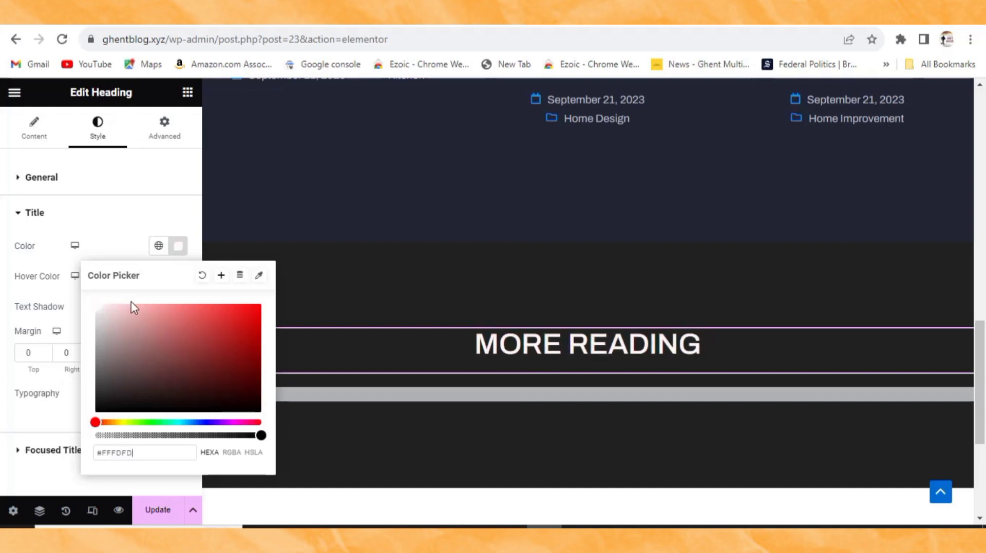
left_click(126, 218)
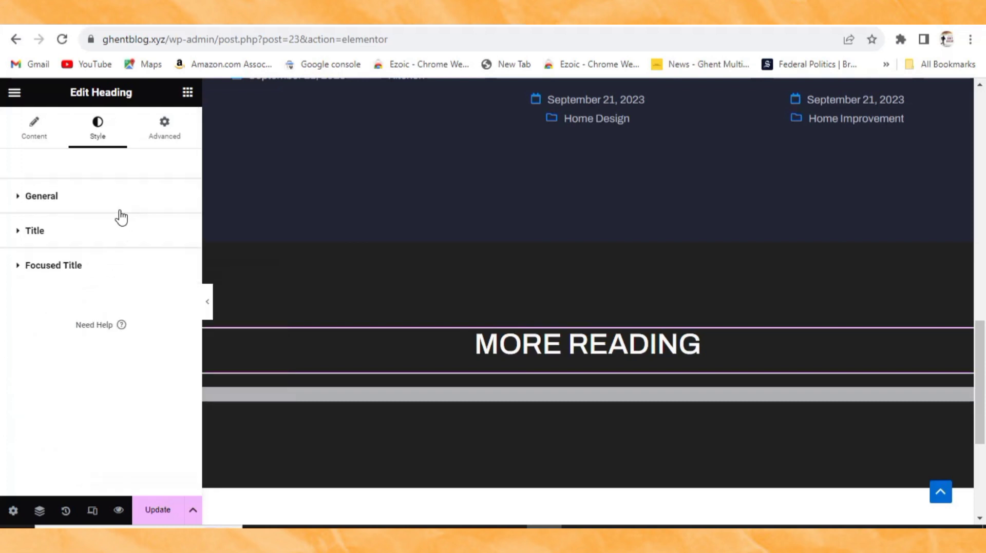
left_click(107, 239)
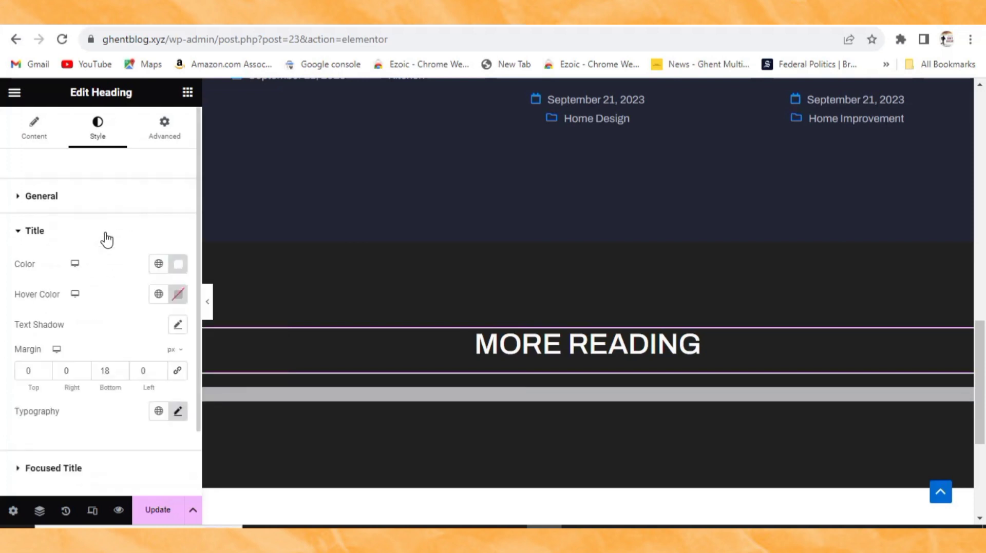
scroll(137, 400, "down", 2)
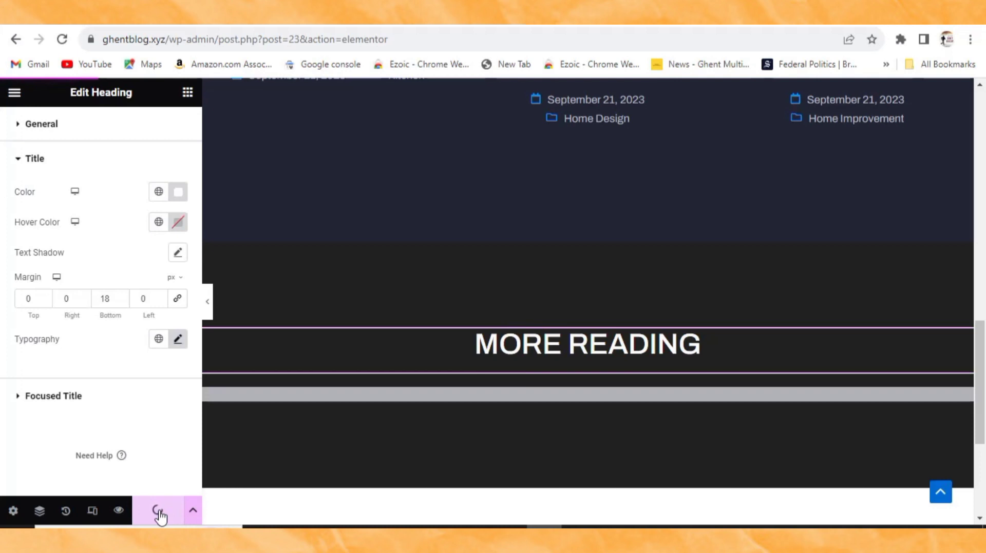
Step: Remove all hand-picked posts, including the travel bags entry, from the MORE READING Post List widget
left_click(408, 394)
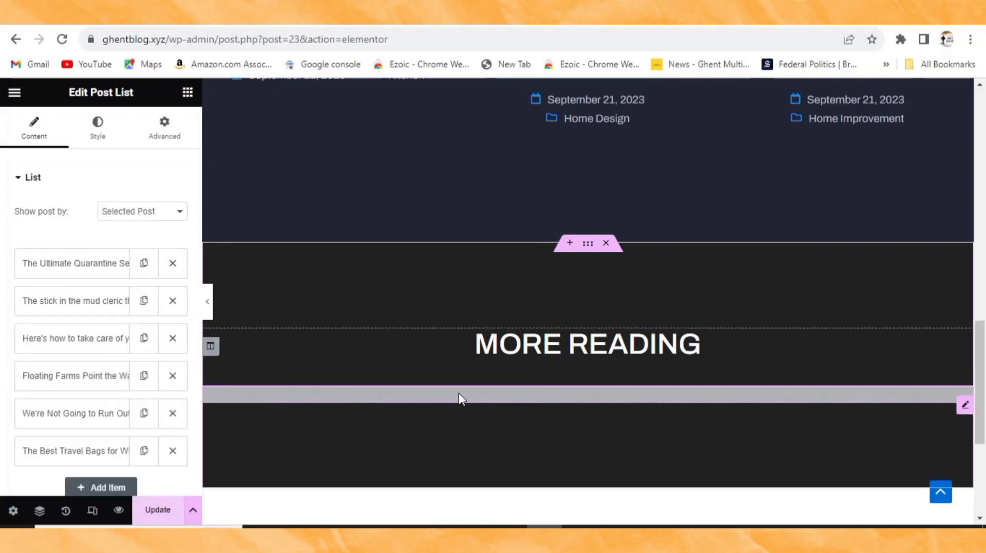
left_click(172, 264)
left_click(172, 263)
left_click(172, 264)
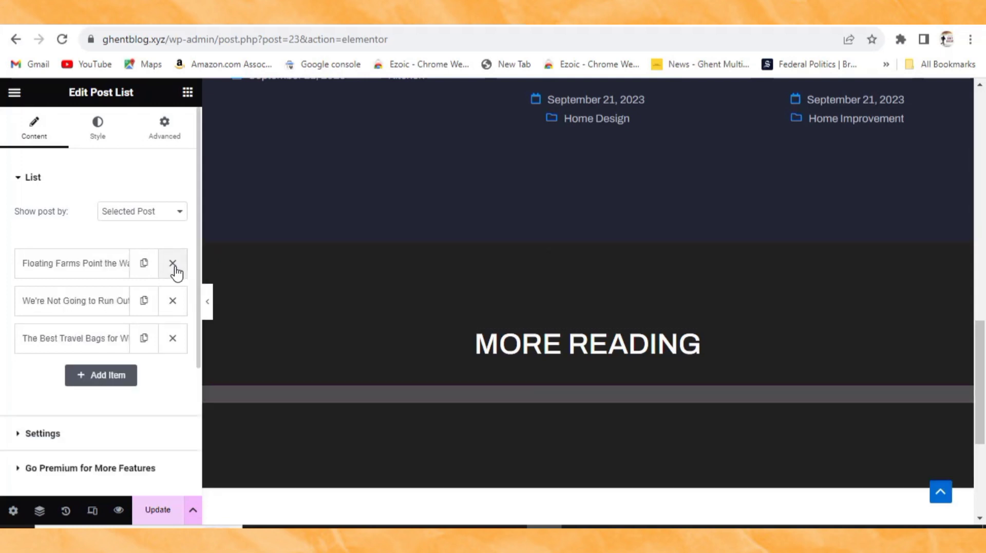
left_click(173, 264)
left_click(173, 264)
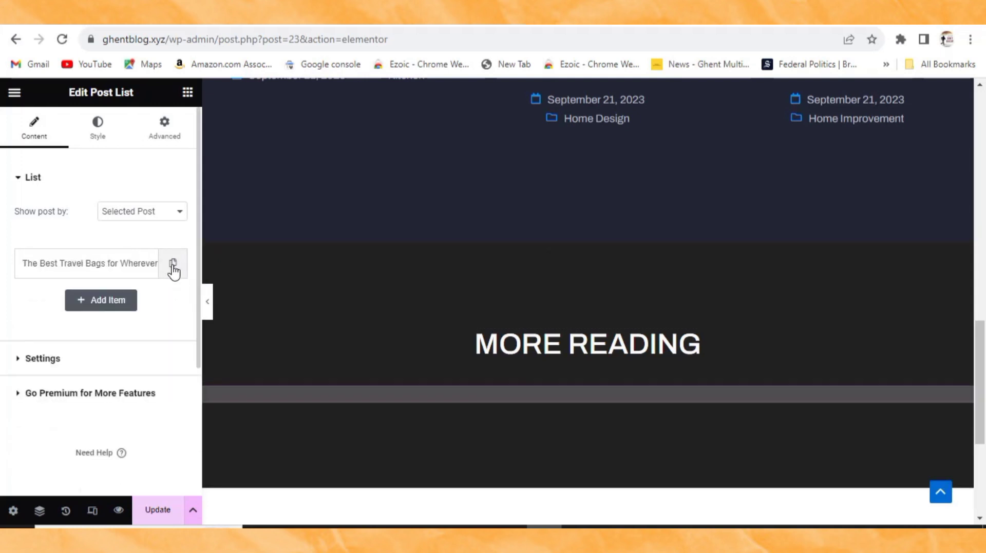
left_click(174, 264)
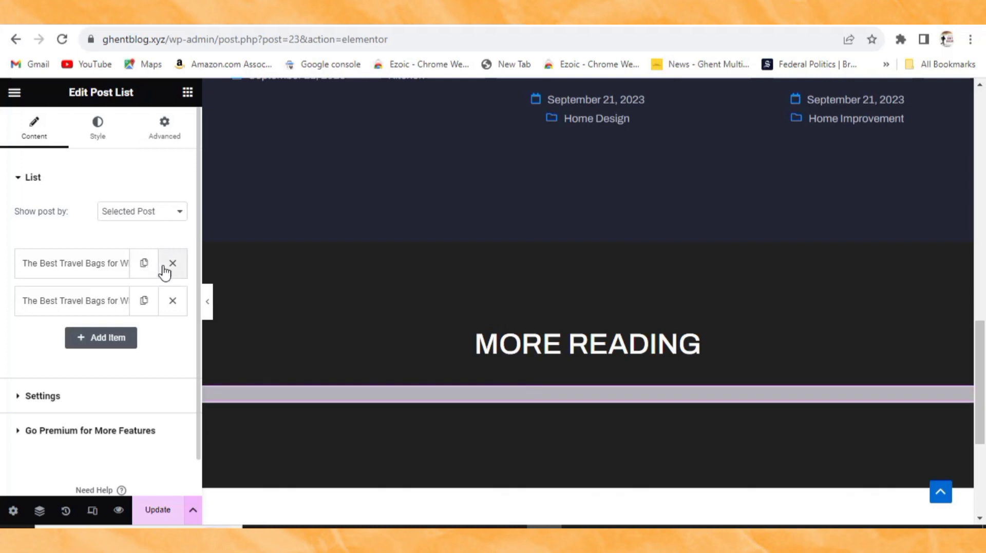
left_click(172, 264)
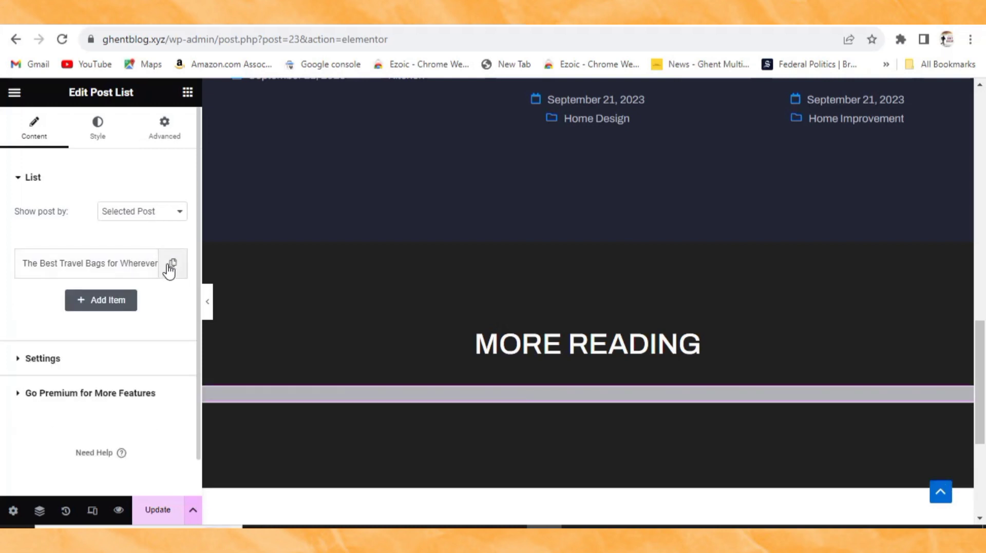
Step: Set Show post by to Recent Post (limit 5) and update the page
left_click(139, 213)
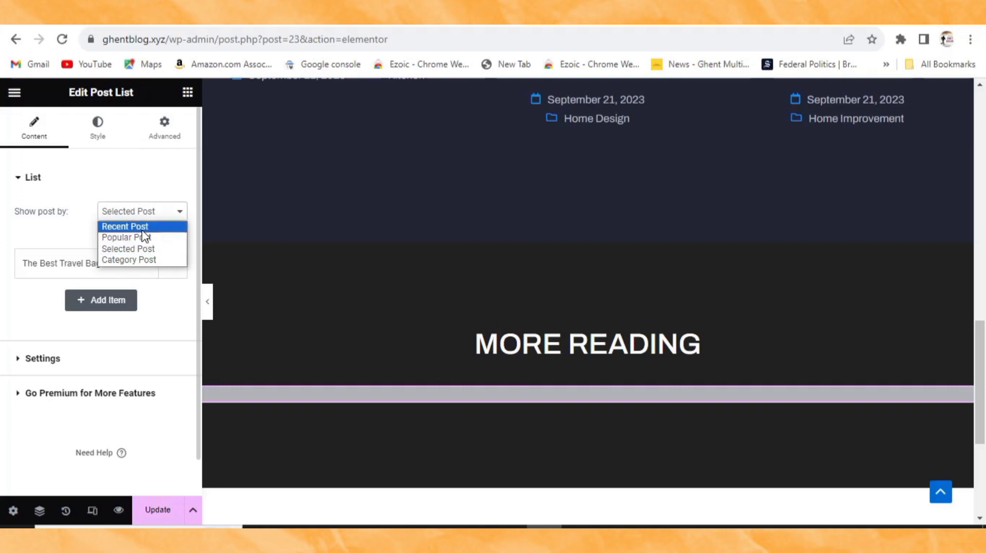
left_click(145, 229)
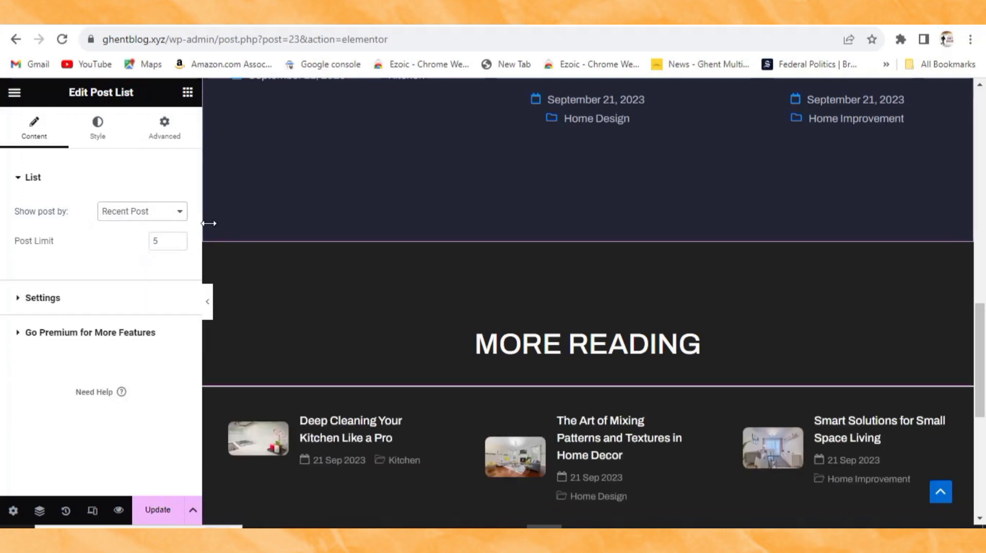
scroll(220, 242, "down", 1)
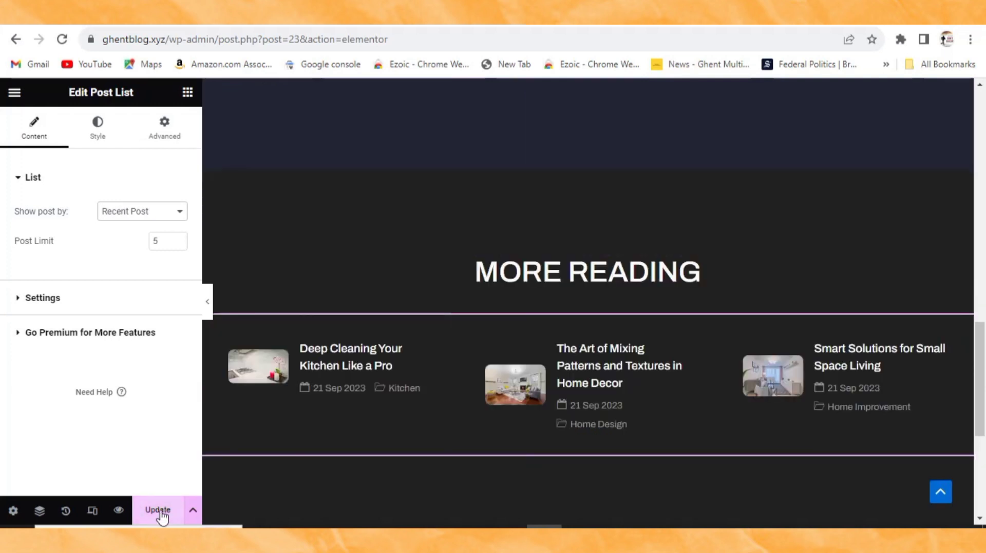
left_click(159, 512)
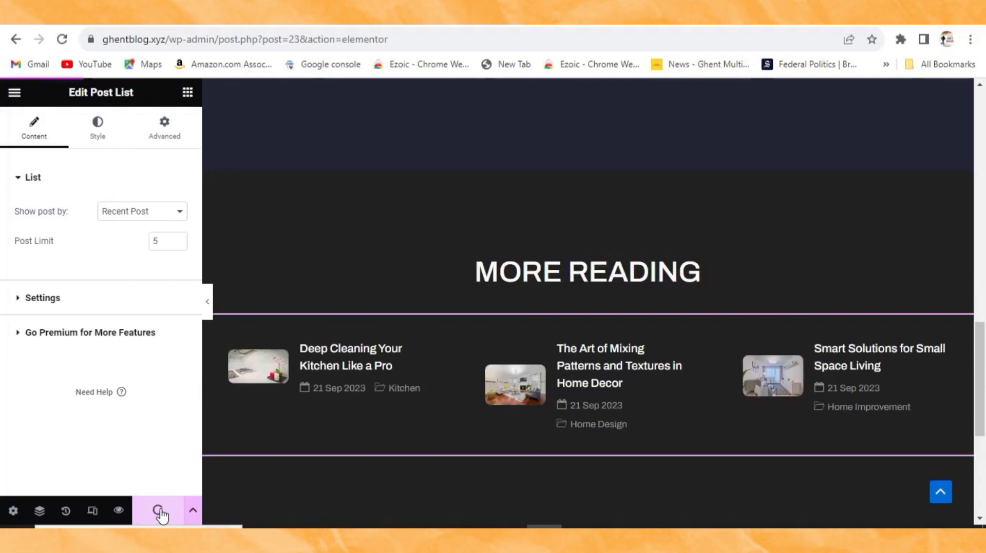
scroll(294, 240, "up", 3)
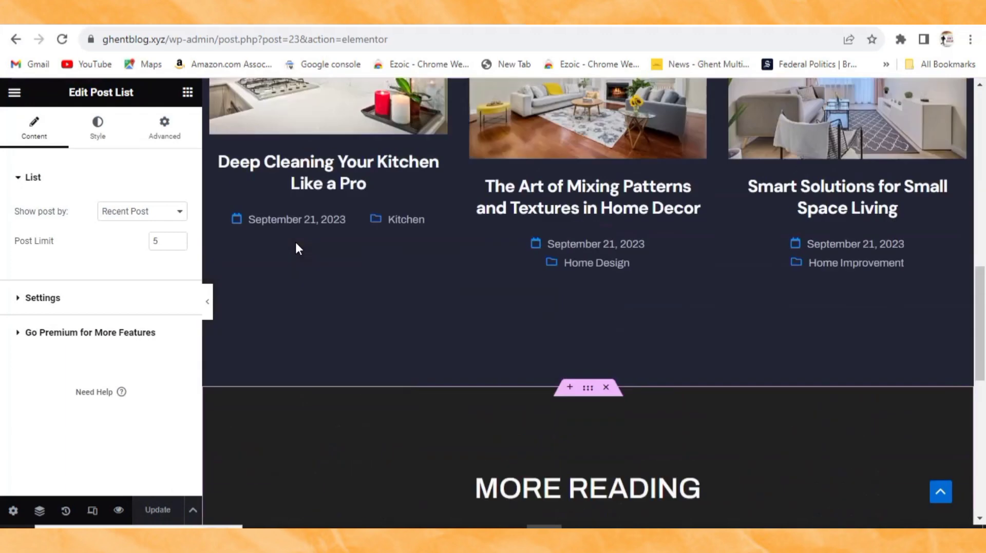
scroll(433, 378, "up", 10)
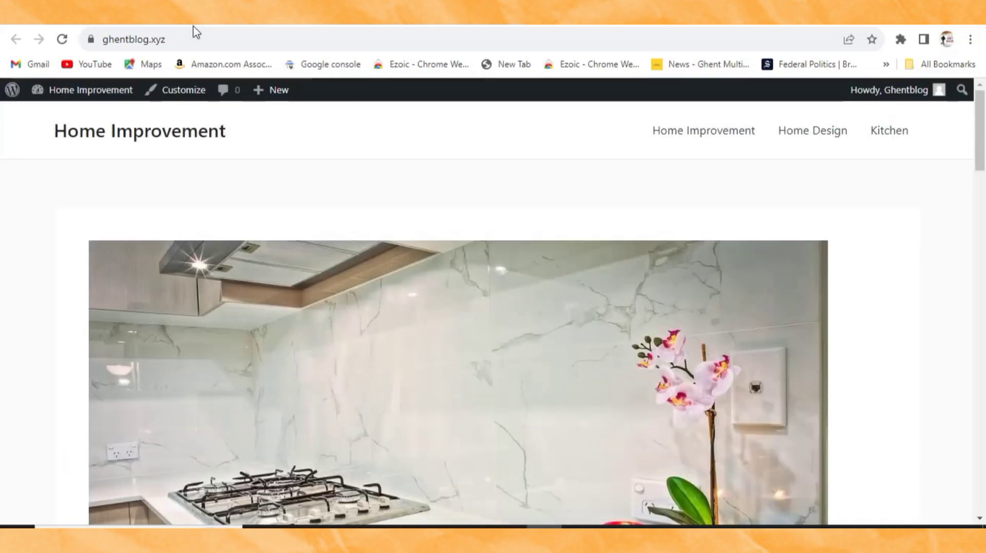
Step: Check the reloaded homepage's post listing, then go back through the Elementor editor to the Dashboard
left_click(60, 39)
scroll(422, 197, "down", 15)
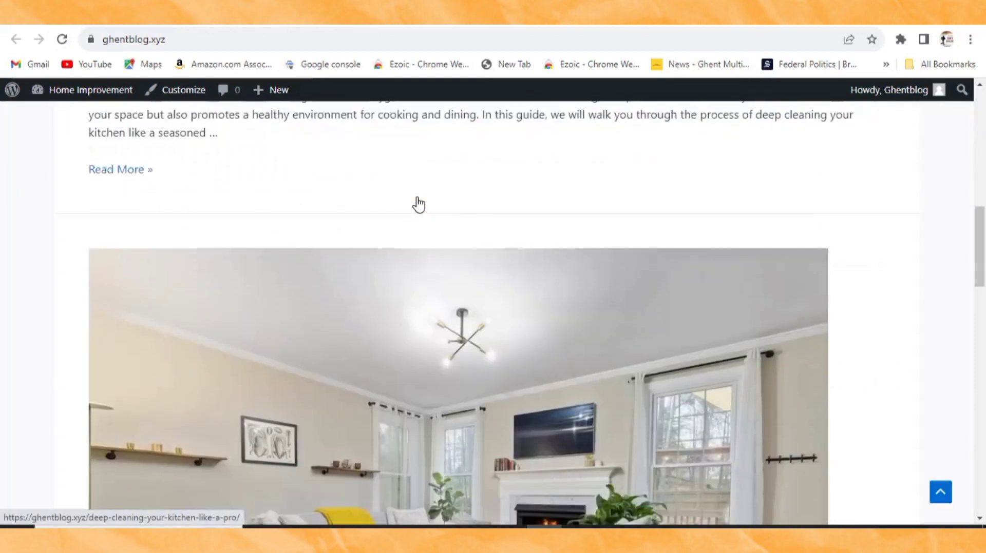
scroll(417, 205, "down", 10)
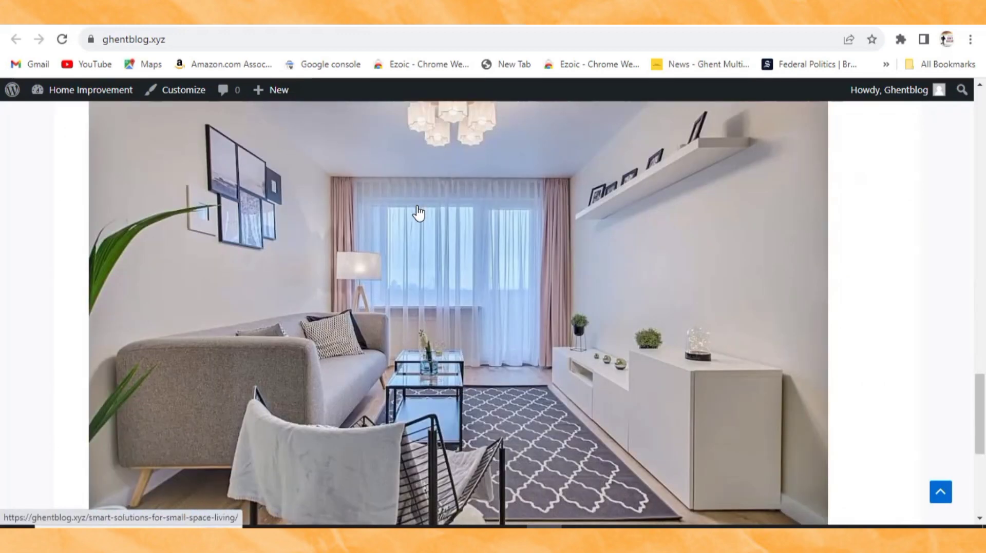
scroll(411, 210, "up", 10)
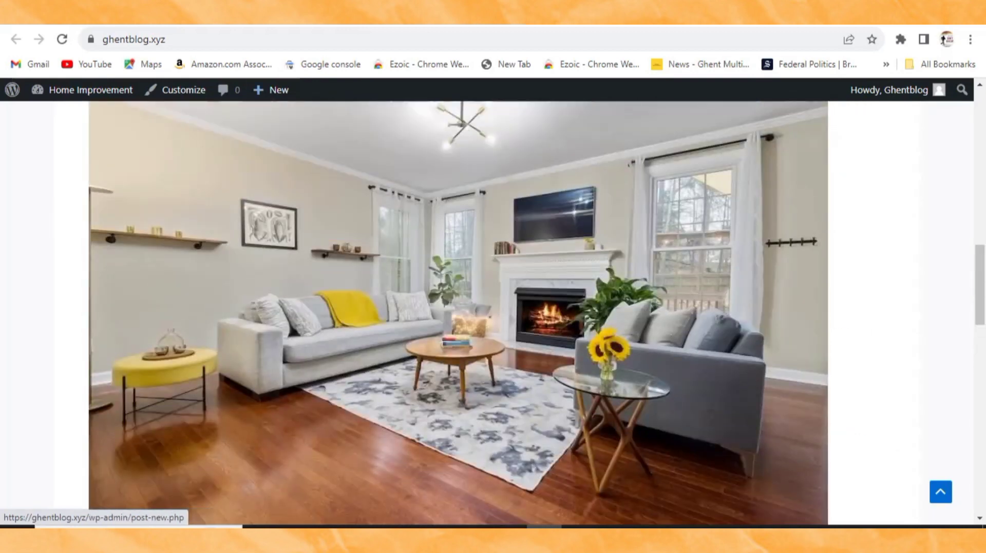
left_click(29, 41)
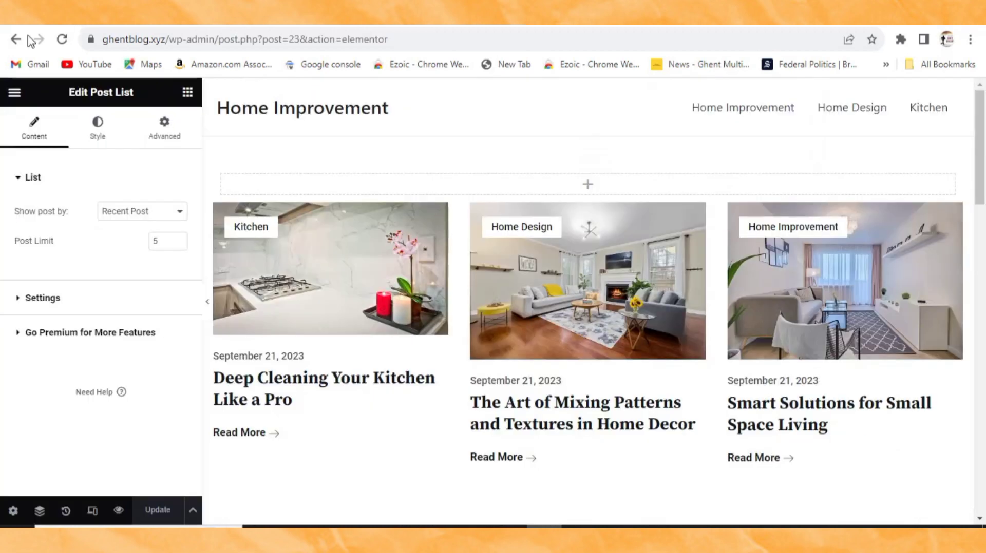
left_click(16, 39)
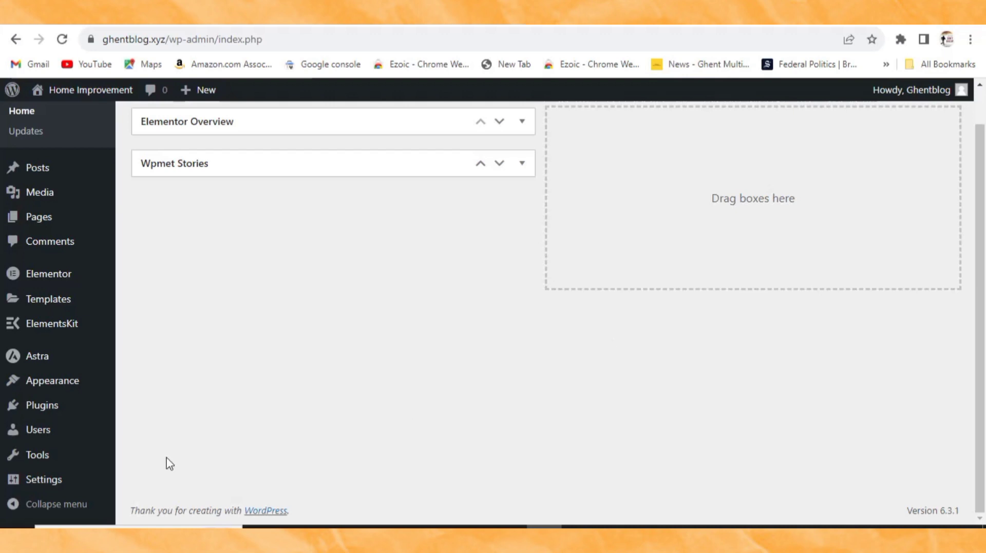
Step: In the Customizer's Homepage Settings, set the homepage to display A static page
mouse_move(61, 381)
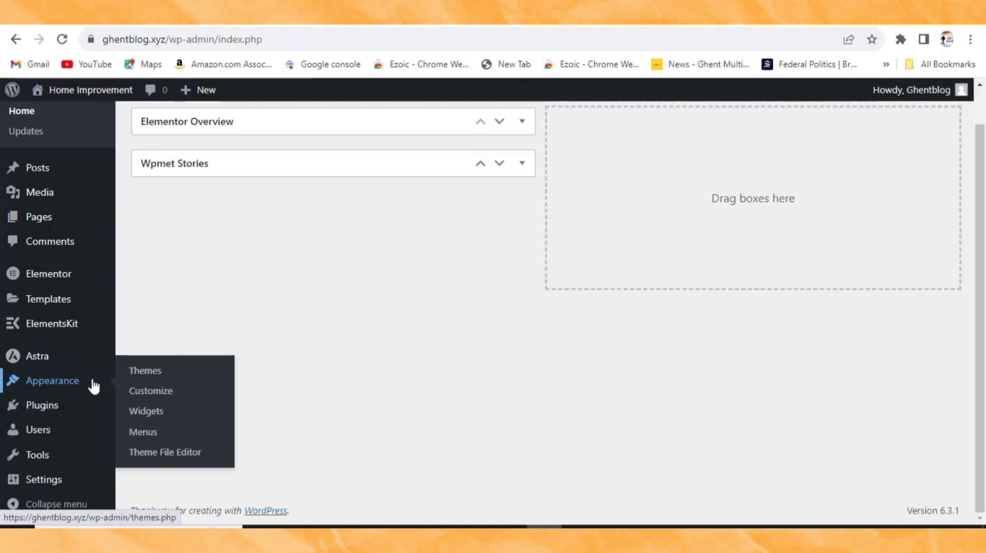
left_click(149, 393)
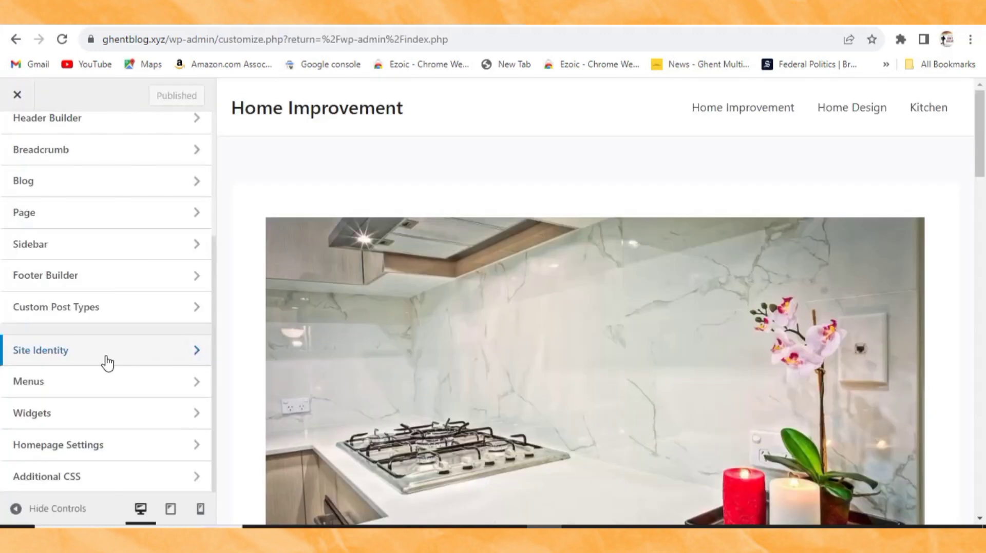
scroll(87, 283, "up", 4)
scroll(90, 314, "down", 4)
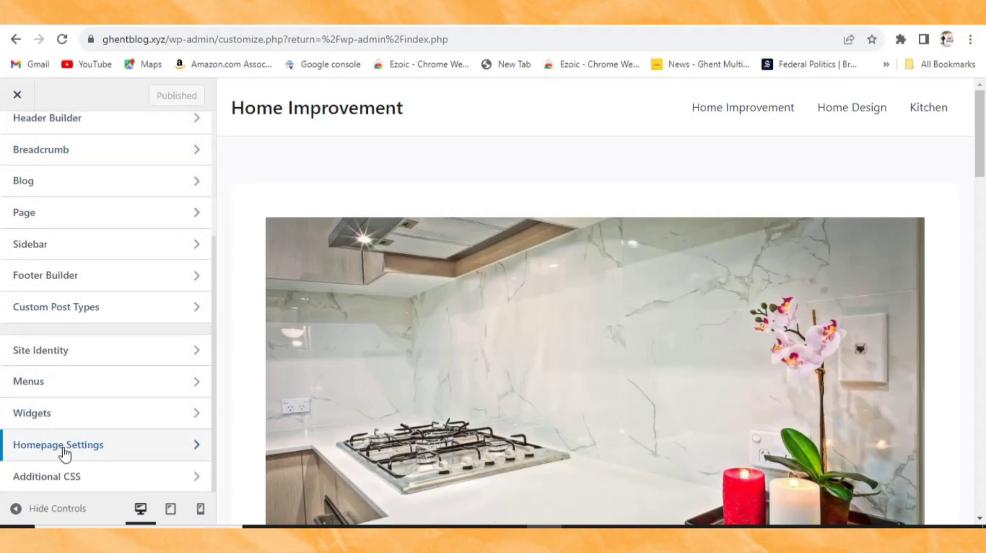
left_click(136, 453)
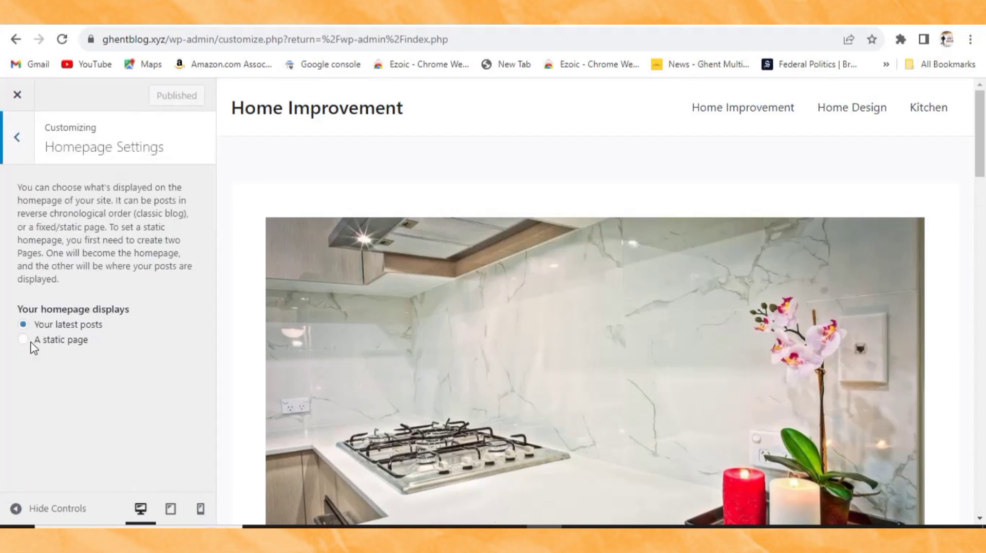
left_click(24, 340)
Step: Choose Home as the homepage and publish the setting
scroll(87, 380, "down", 1)
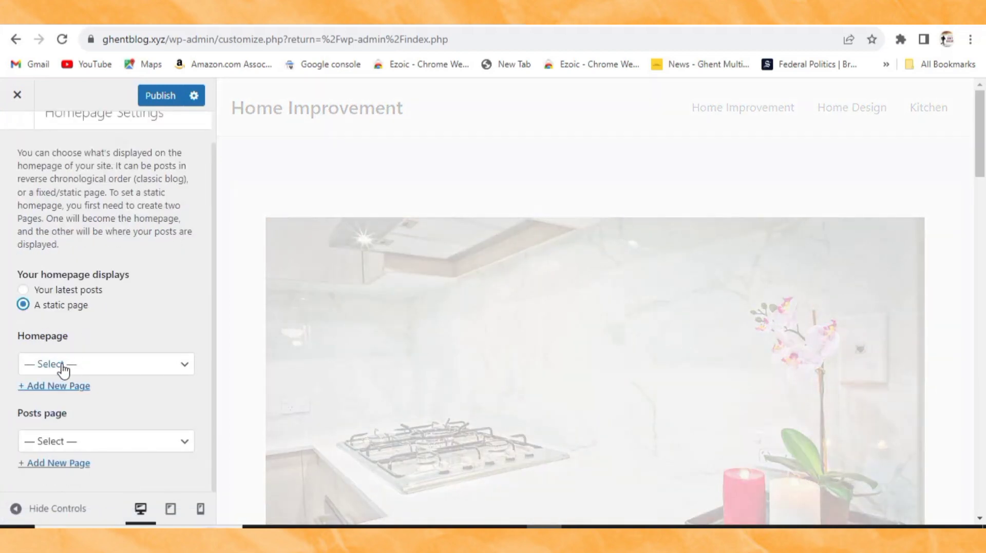
left_click(70, 367)
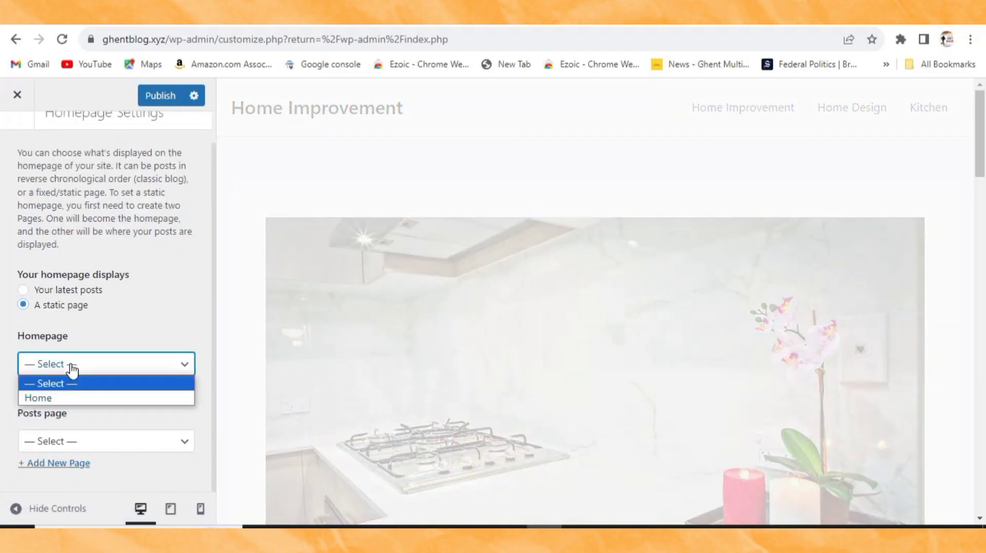
left_click(60, 398)
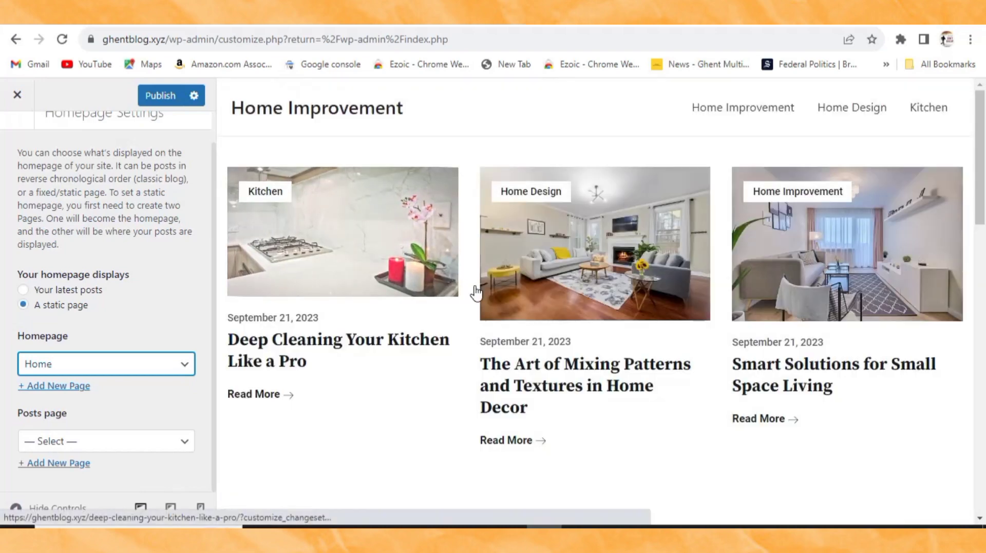
scroll(458, 314, "down", 2)
scroll(447, 330, "up", 2)
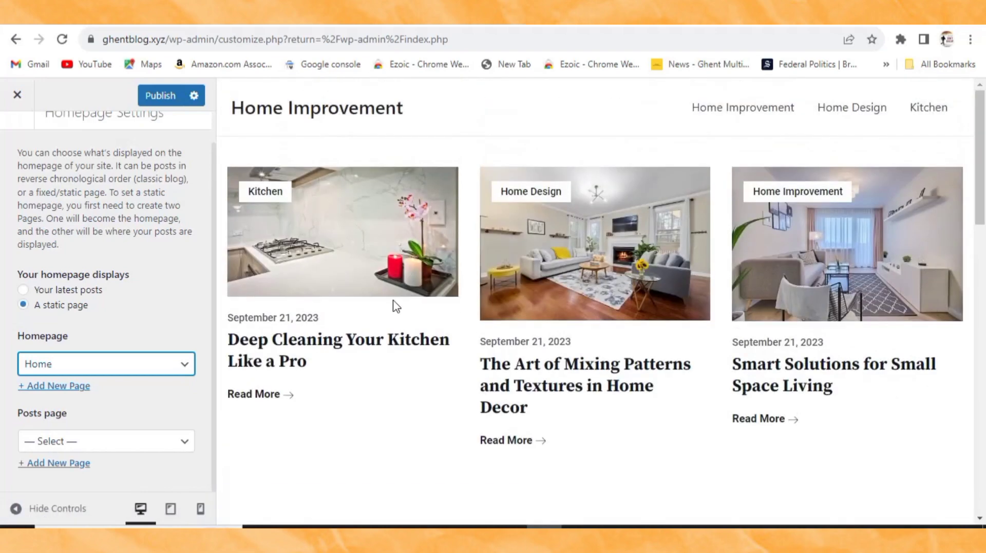
left_click(154, 88)
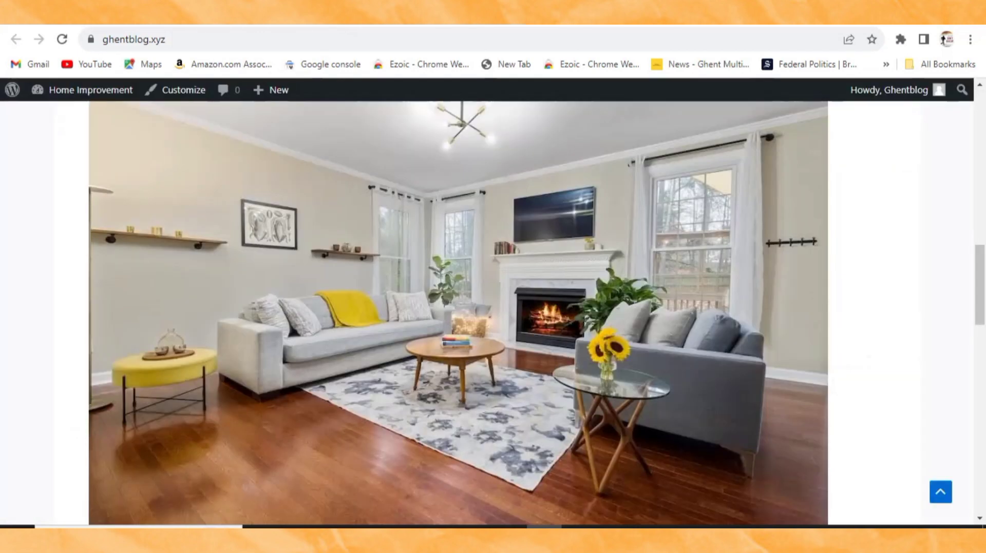
scroll(218, 296, "up", 10)
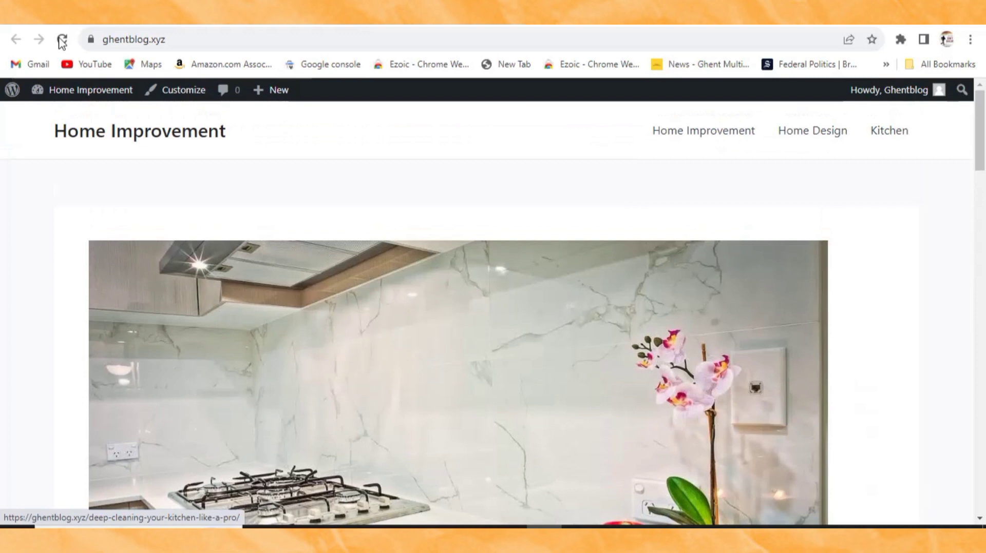
Step: Reload the live site and review its post grid, Home Tip and MORE READING sections
left_click(62, 42)
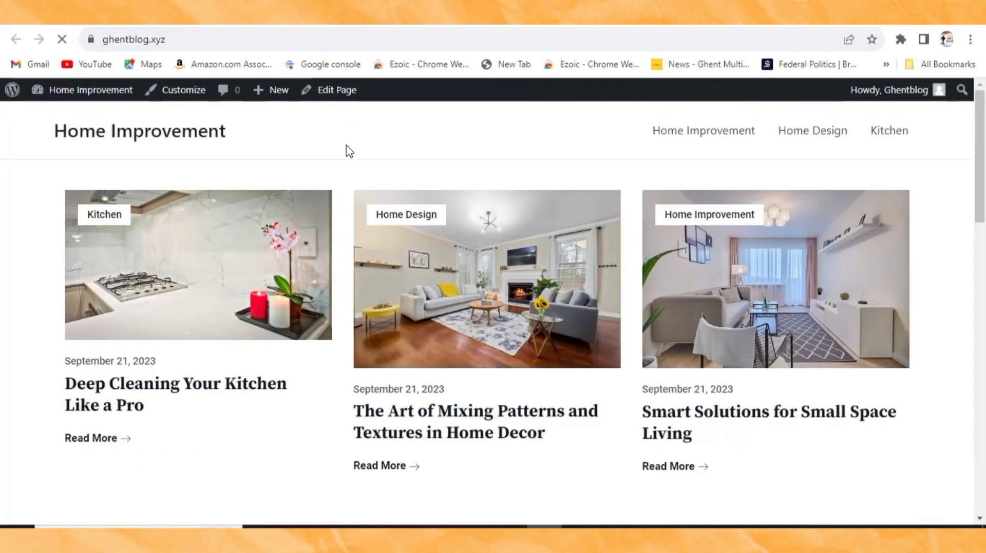
scroll(347, 159, "down", 10)
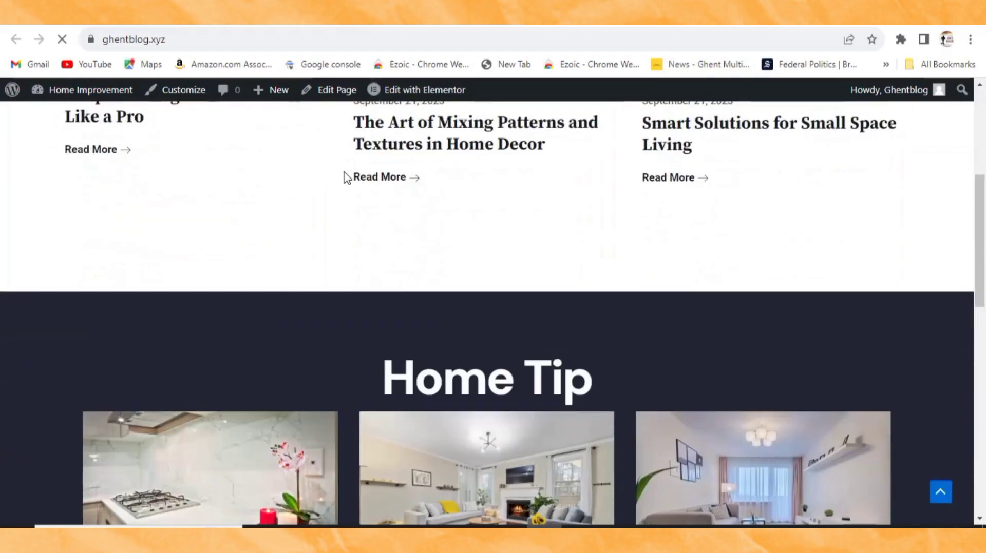
scroll(304, 265, "down", 9)
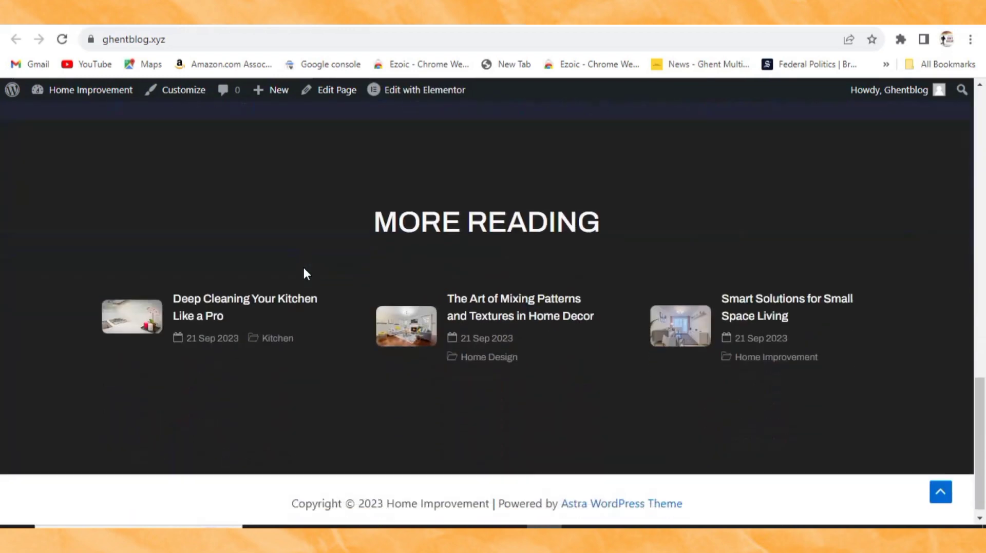
scroll(303, 266, "up", 10)
scroll(304, 277, "up", 8)
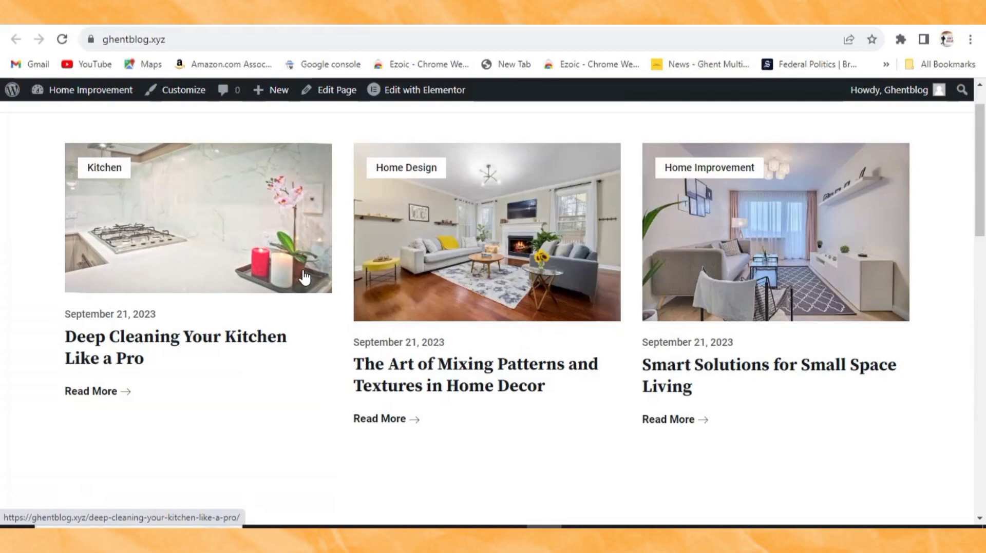
scroll(305, 278, "up", 1)
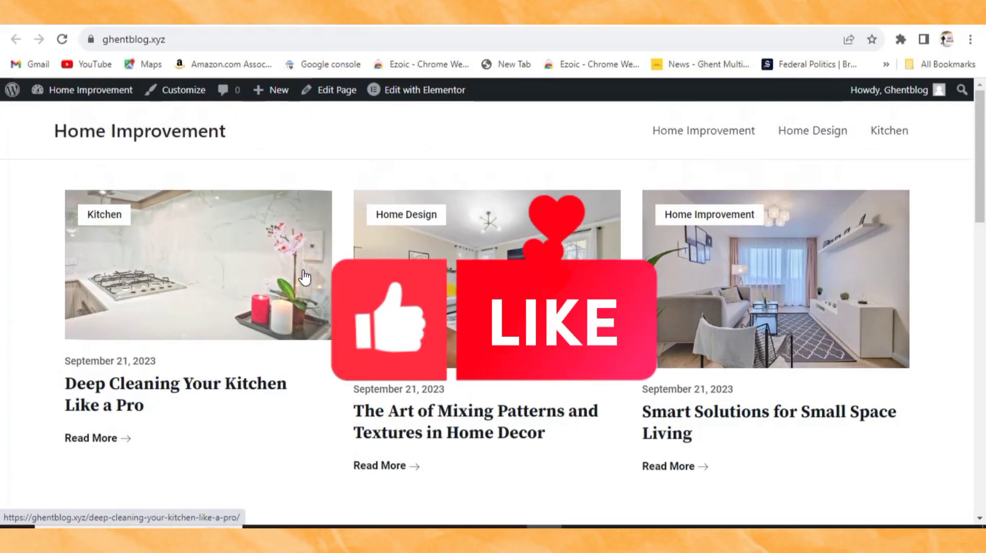
scroll(305, 277, "down", 2)
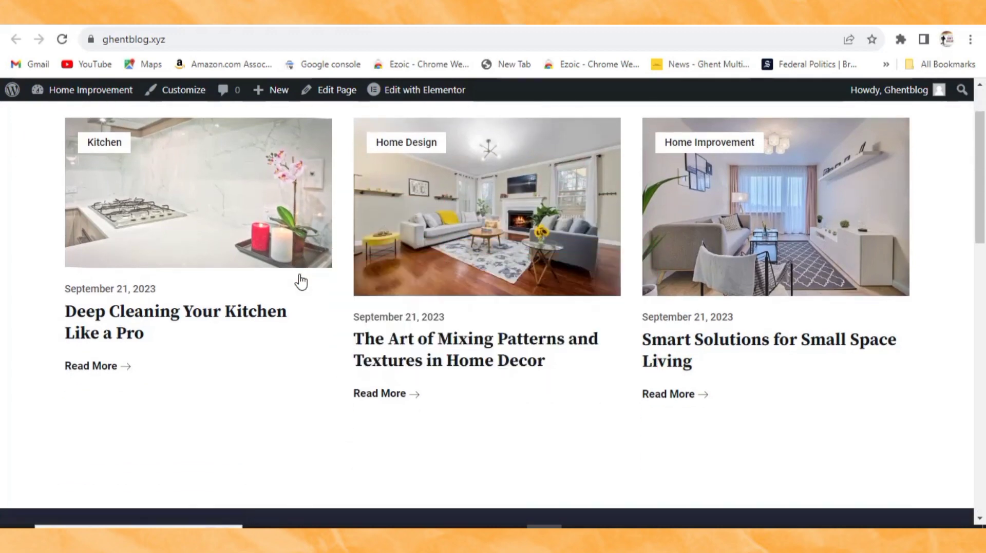
scroll(300, 281, "up", 2)
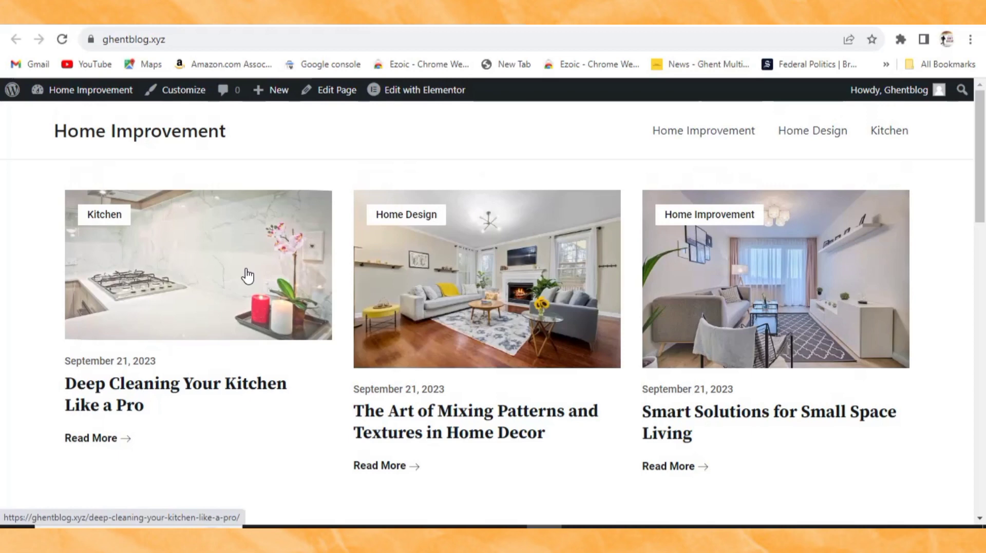
scroll(248, 276, "down", 4)
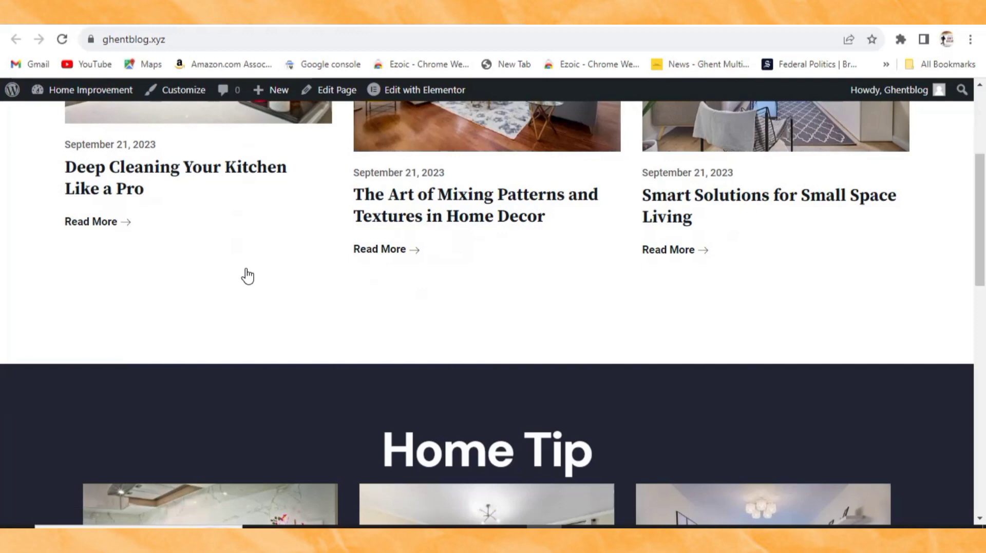
scroll(248, 276, "up", 4)
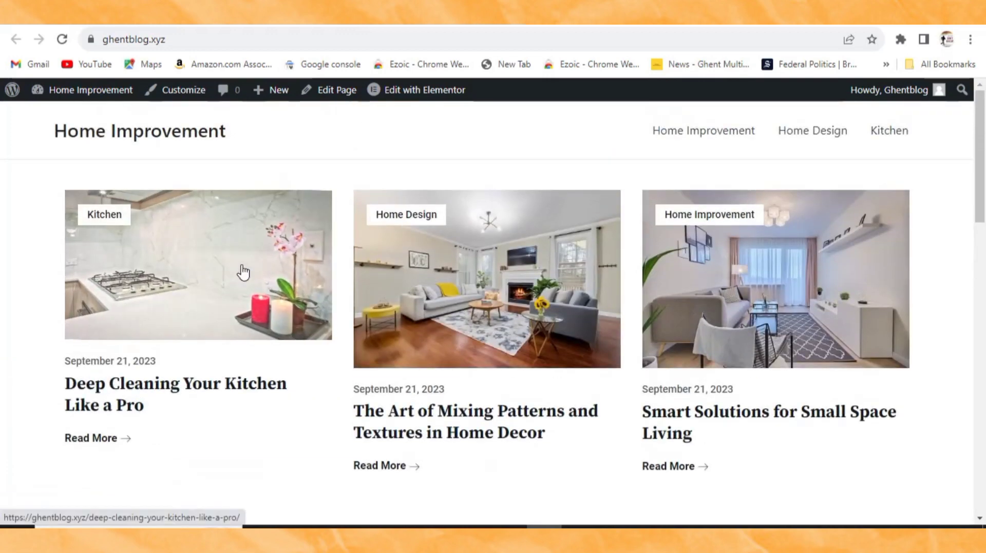